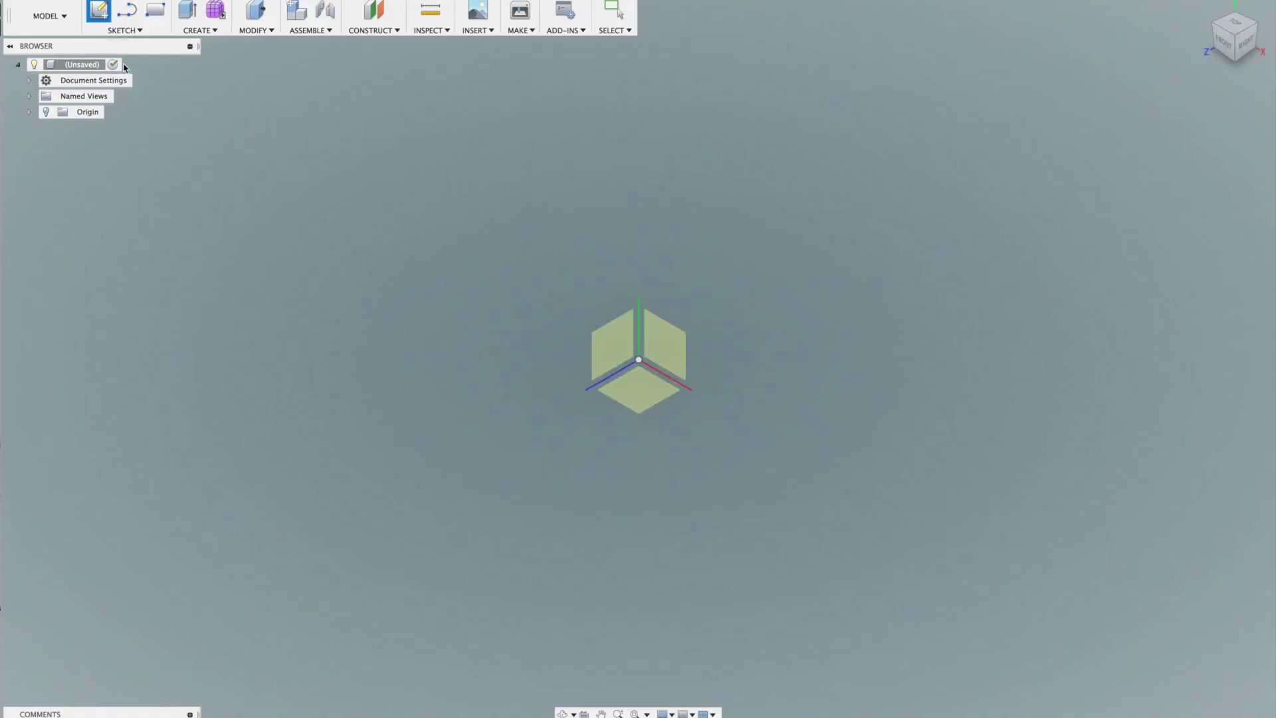
Step: Draw a 100 × 100 mm rectangle in a new sketch on the front plane
left_click(658, 336)
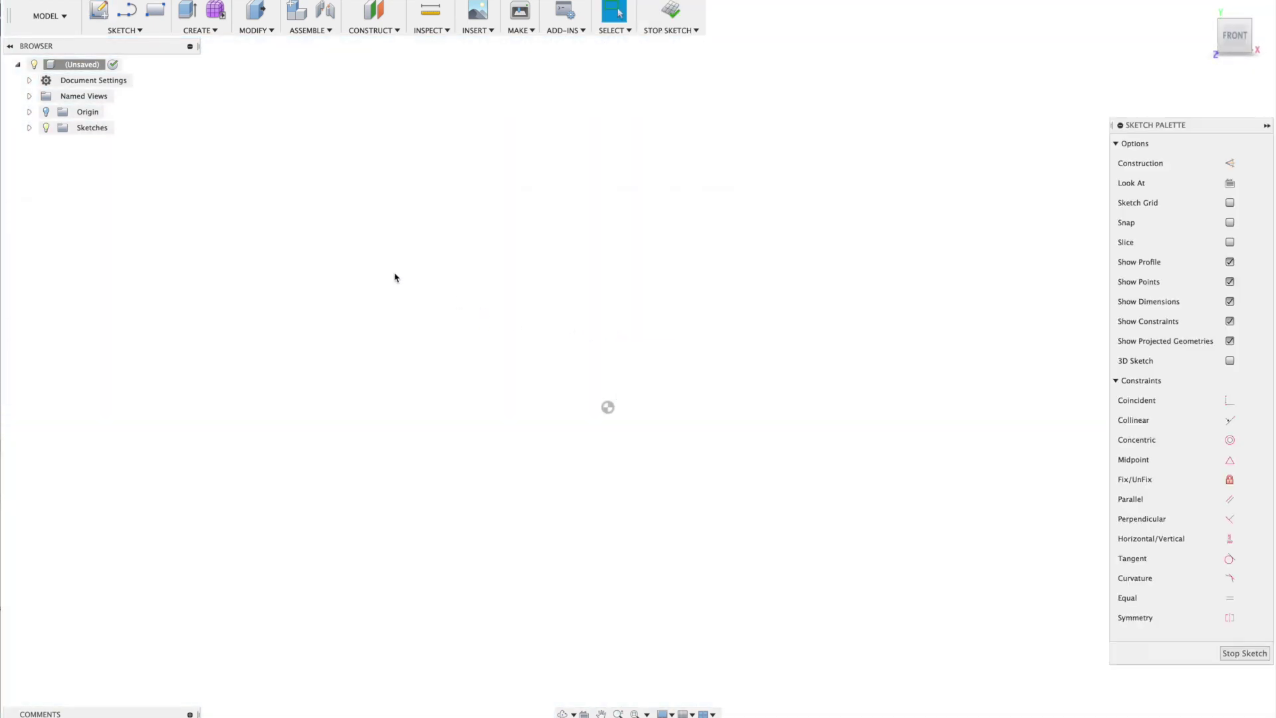
left_click(155, 10)
left_click(430, 282)
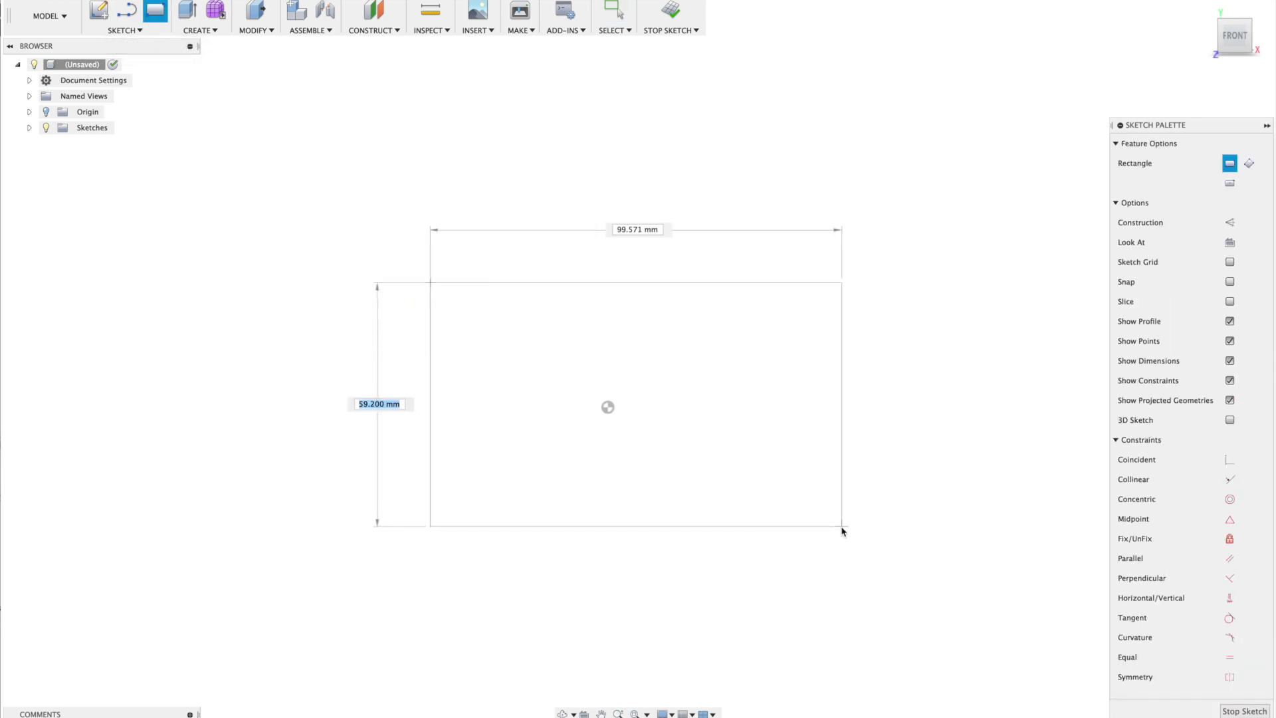
type("100")
key("Tab")
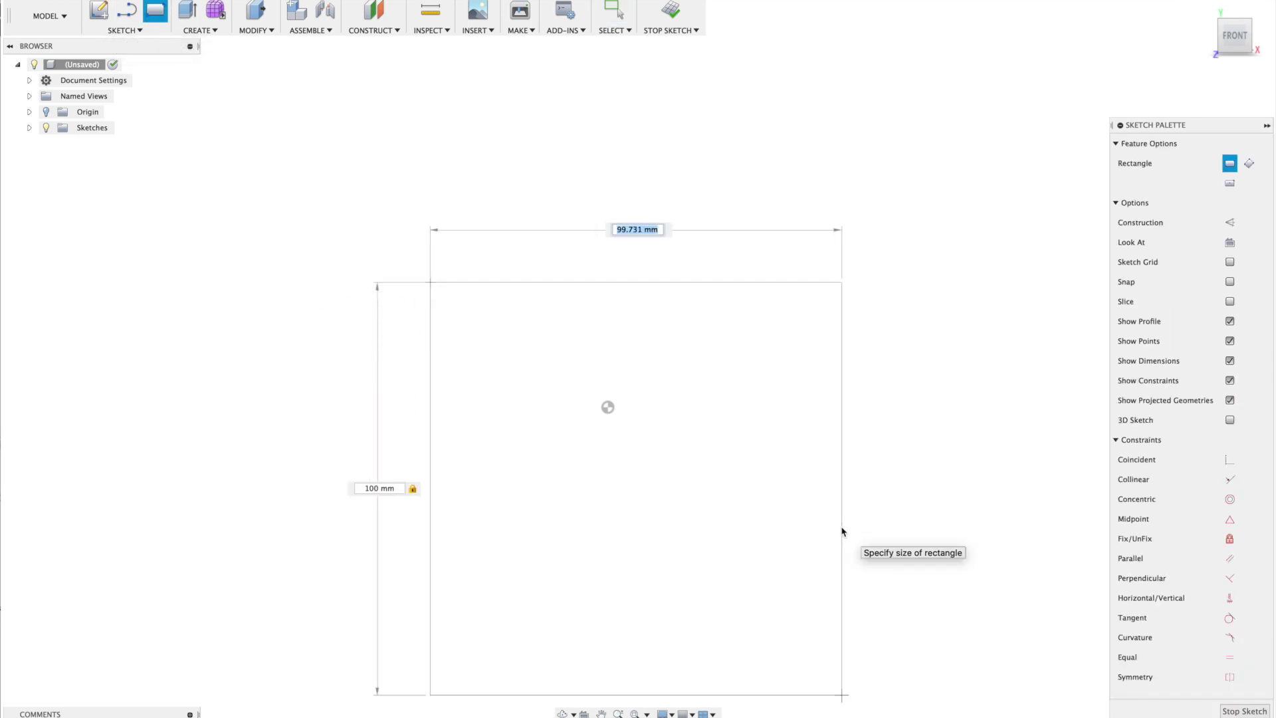
type("100")
key("Return")
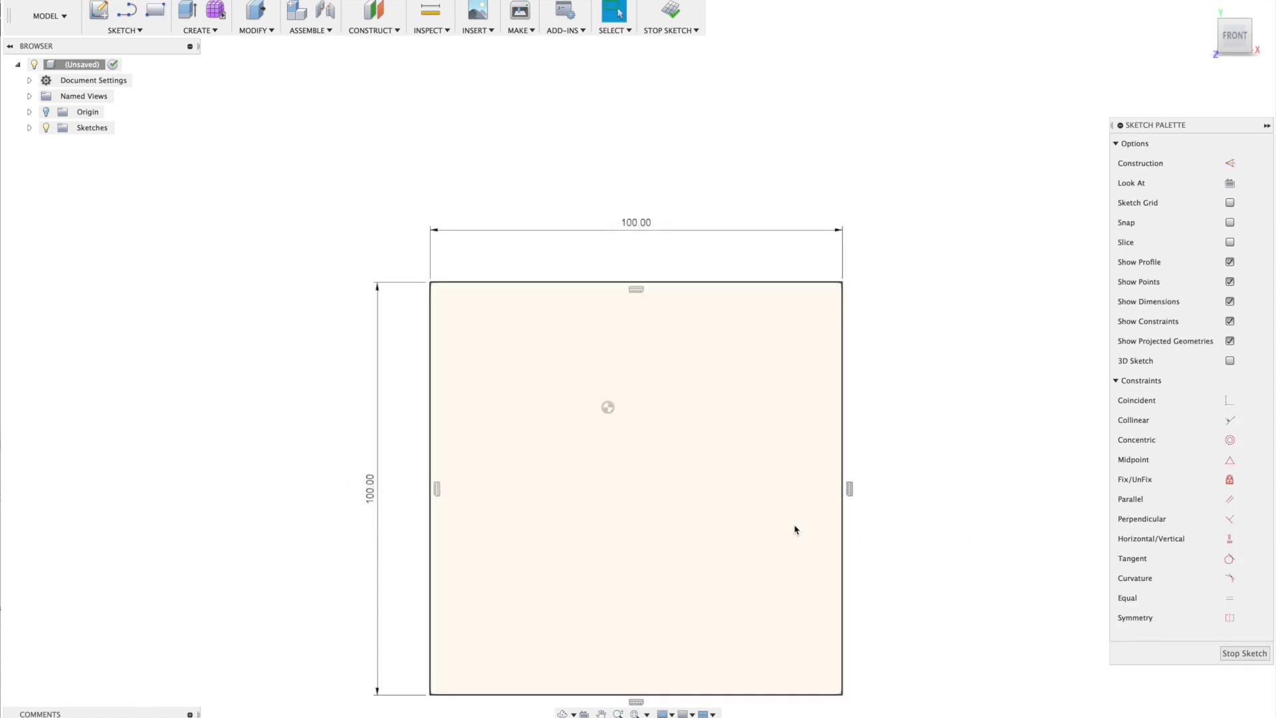
Step: Draw horizontal and vertical lines joining the midpoints of opposite square edges
key("l")
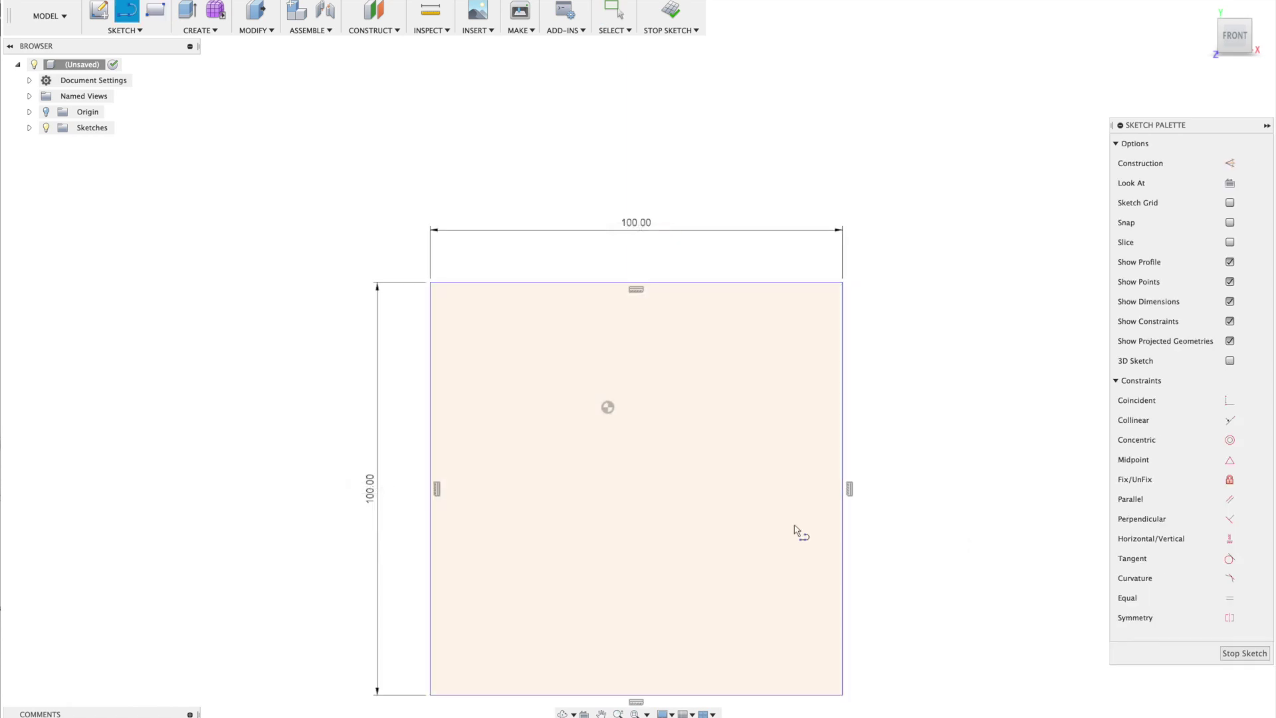
left_click(435, 490)
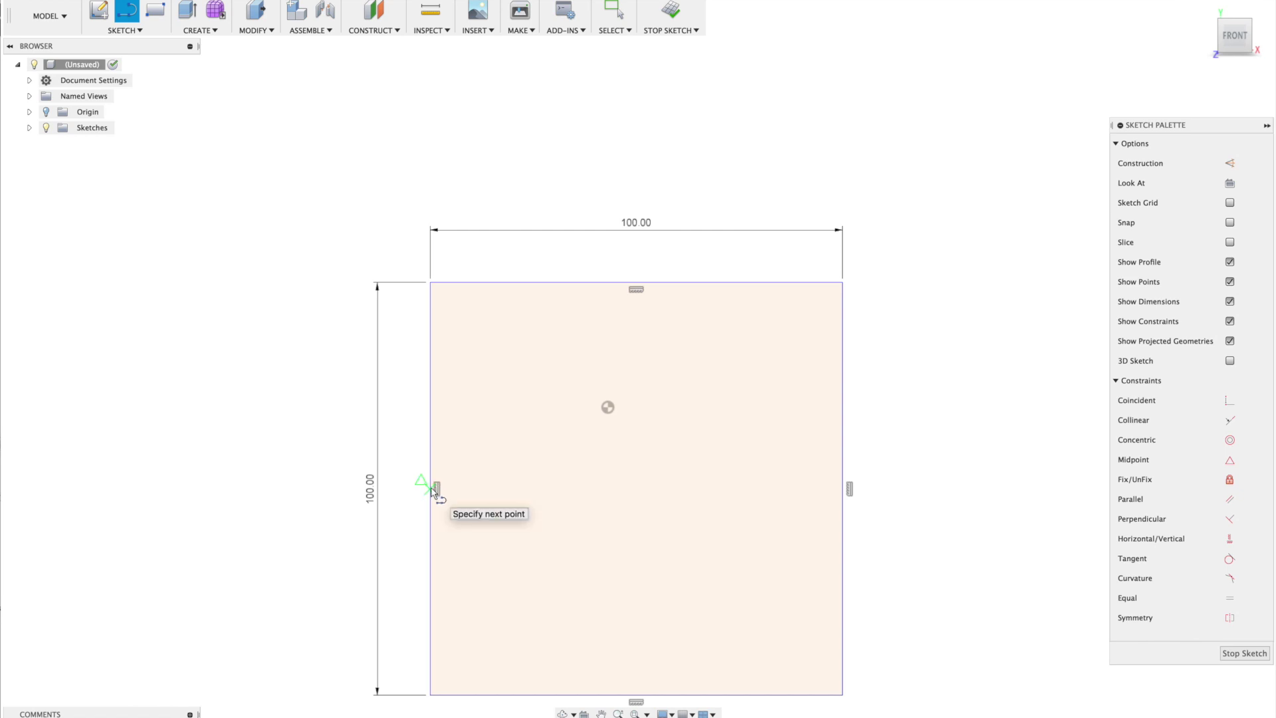
double_click(841, 490)
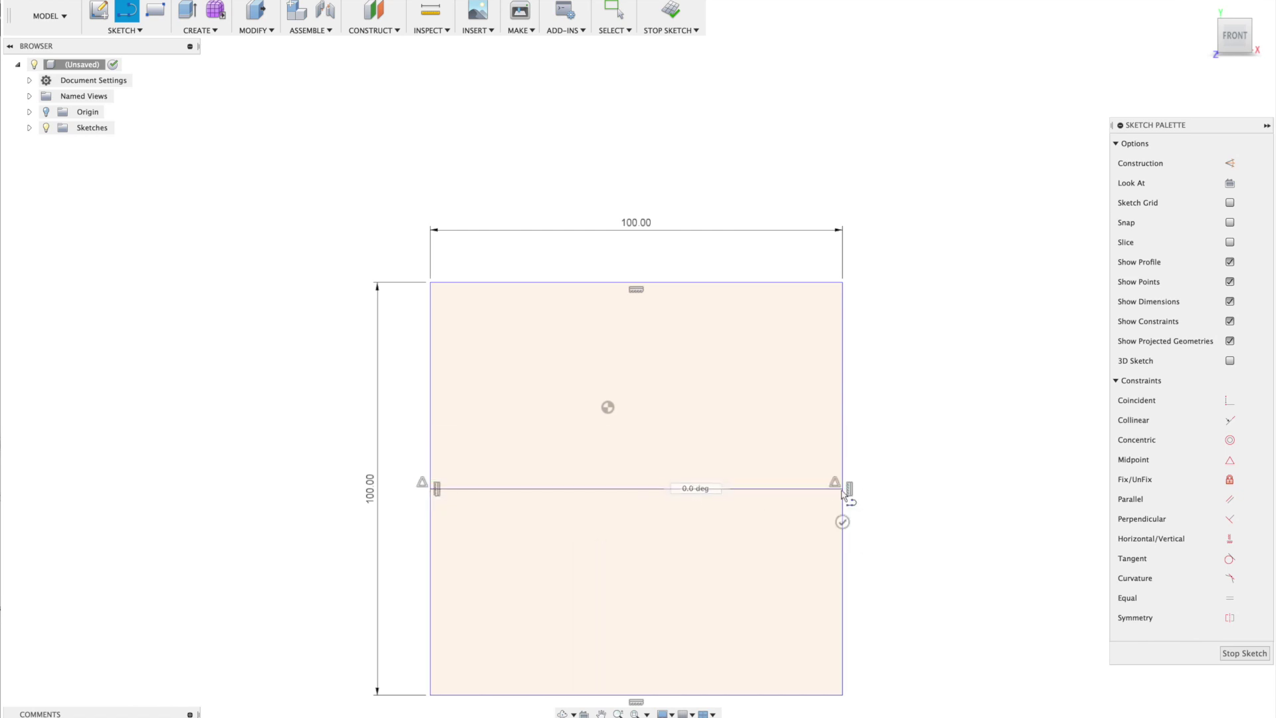
left_click(635, 284)
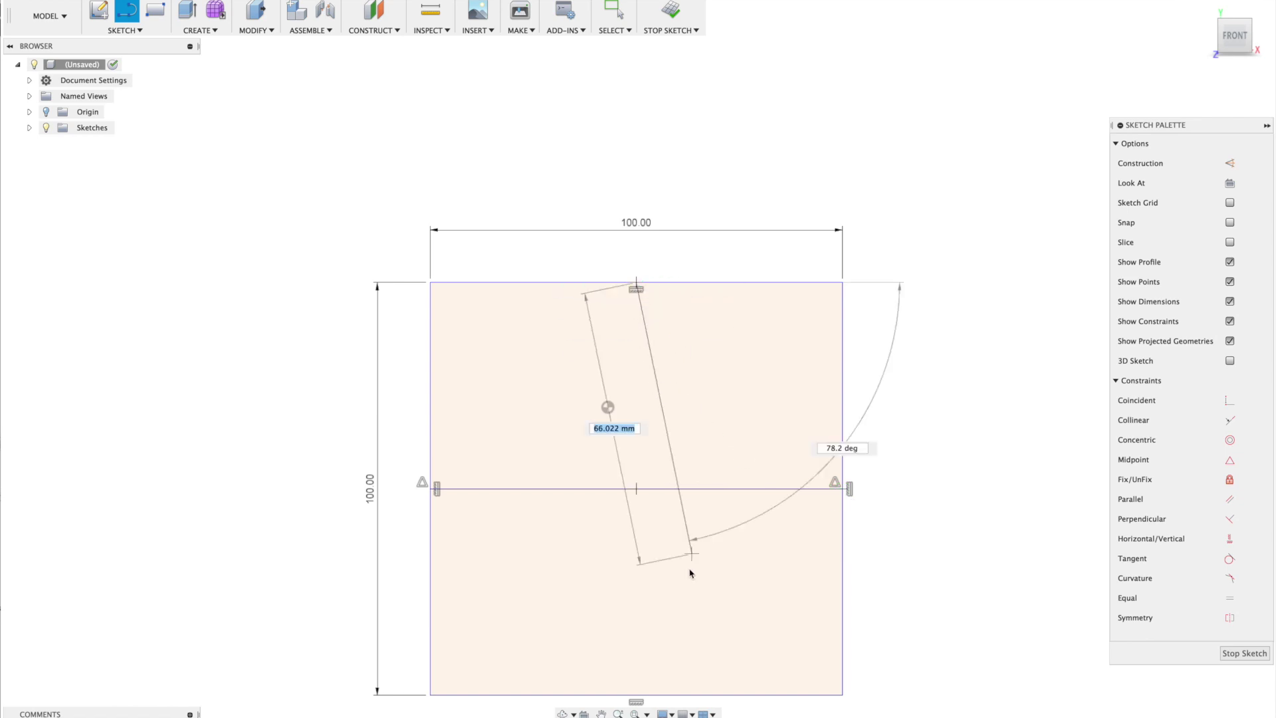
double_click(635, 695)
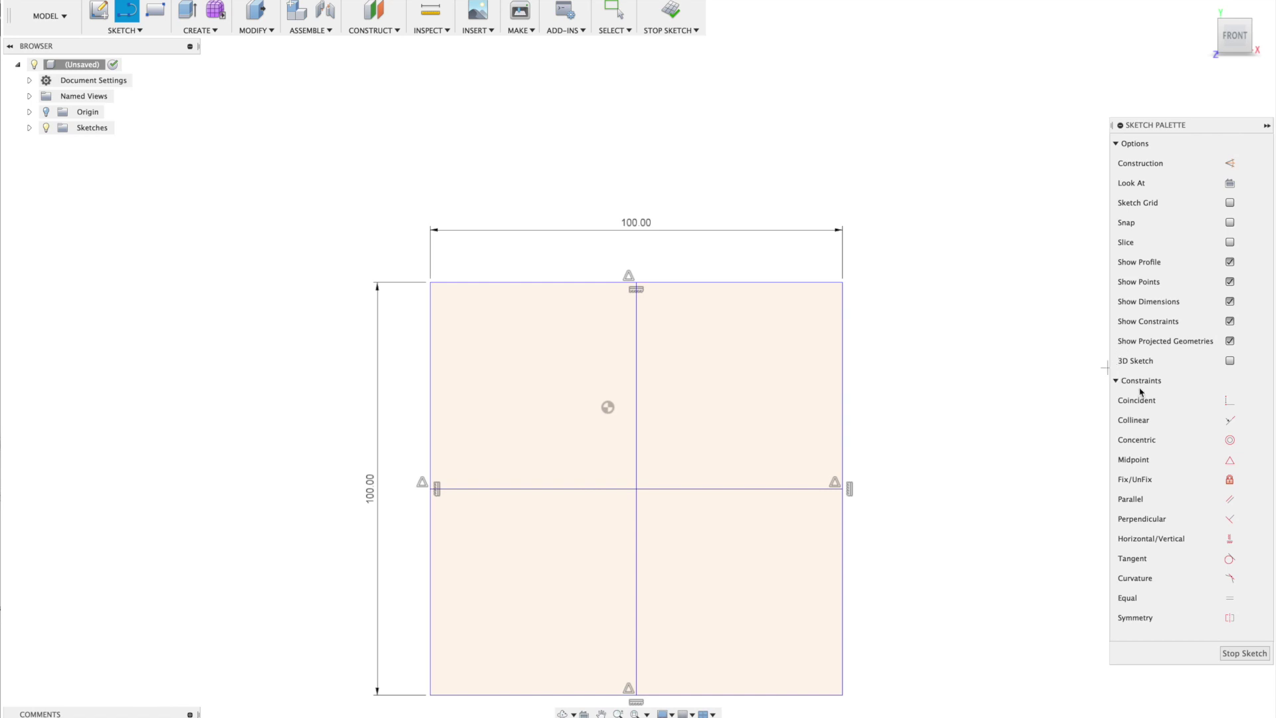
Step: Make both centre lines coincident with the origin and finish the sketch
left_click(1230, 400)
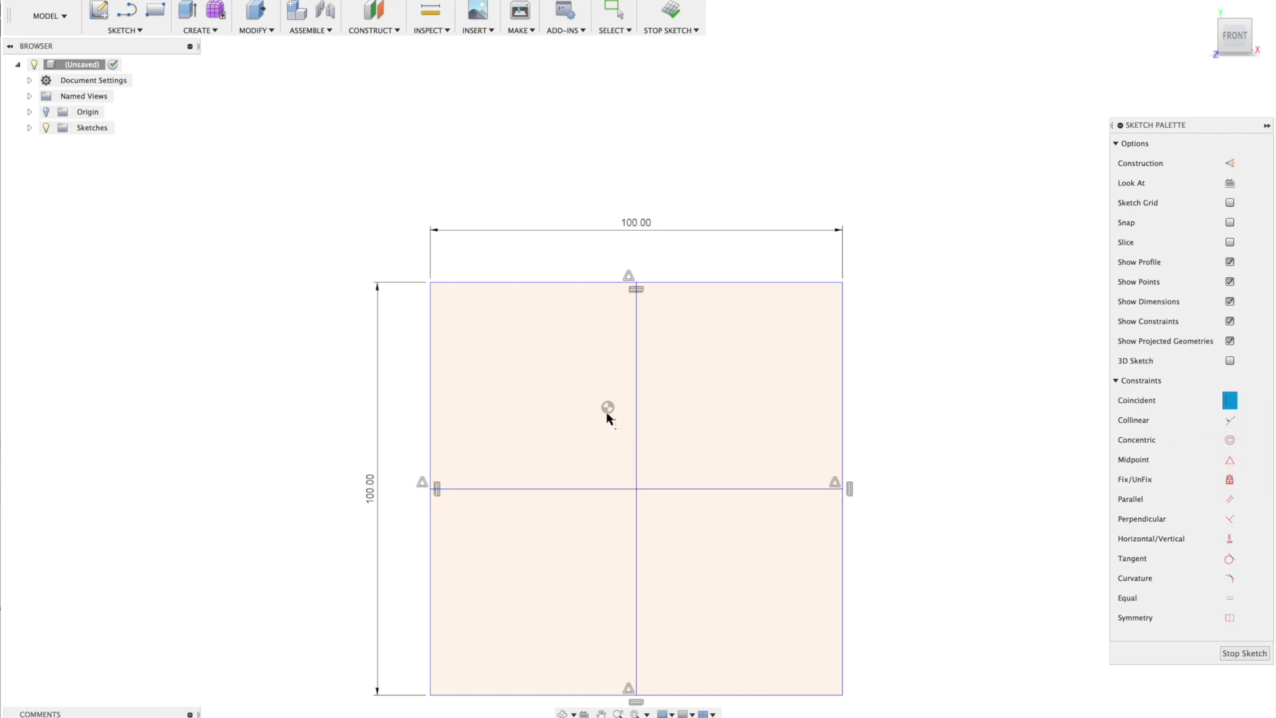
left_click(607, 408)
left_click(635, 482)
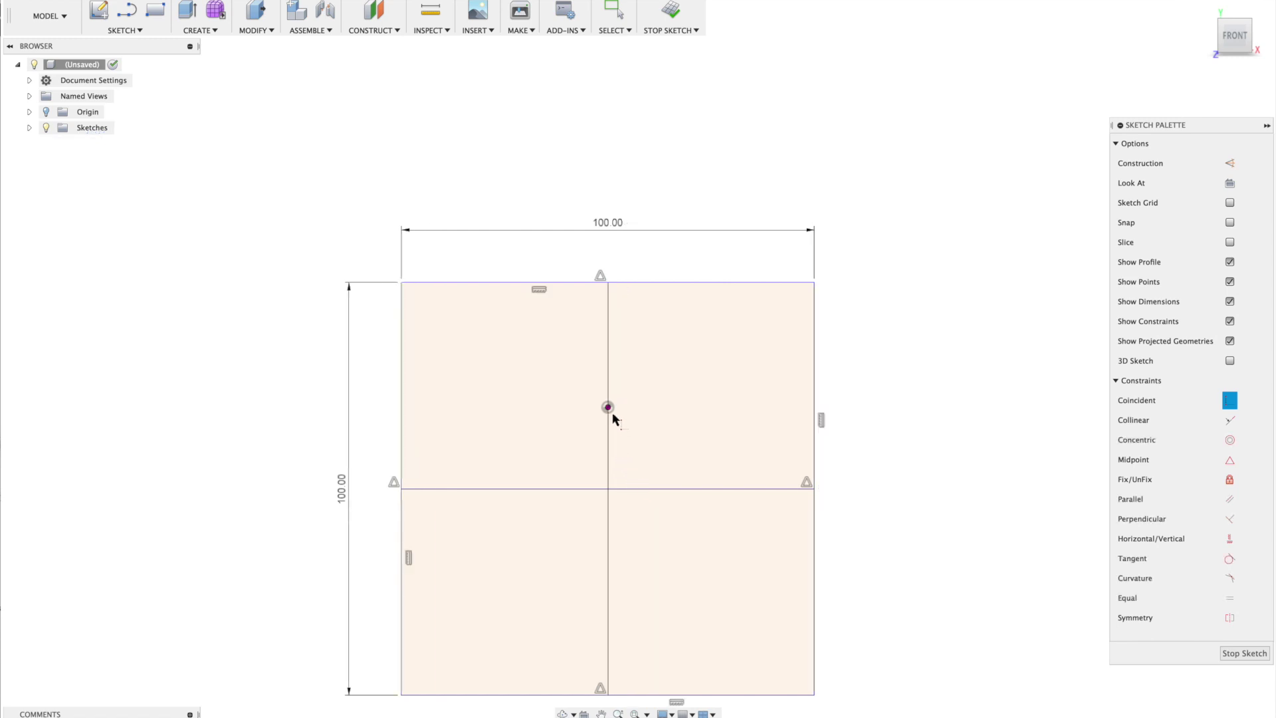
left_click(608, 408)
left_click(632, 488)
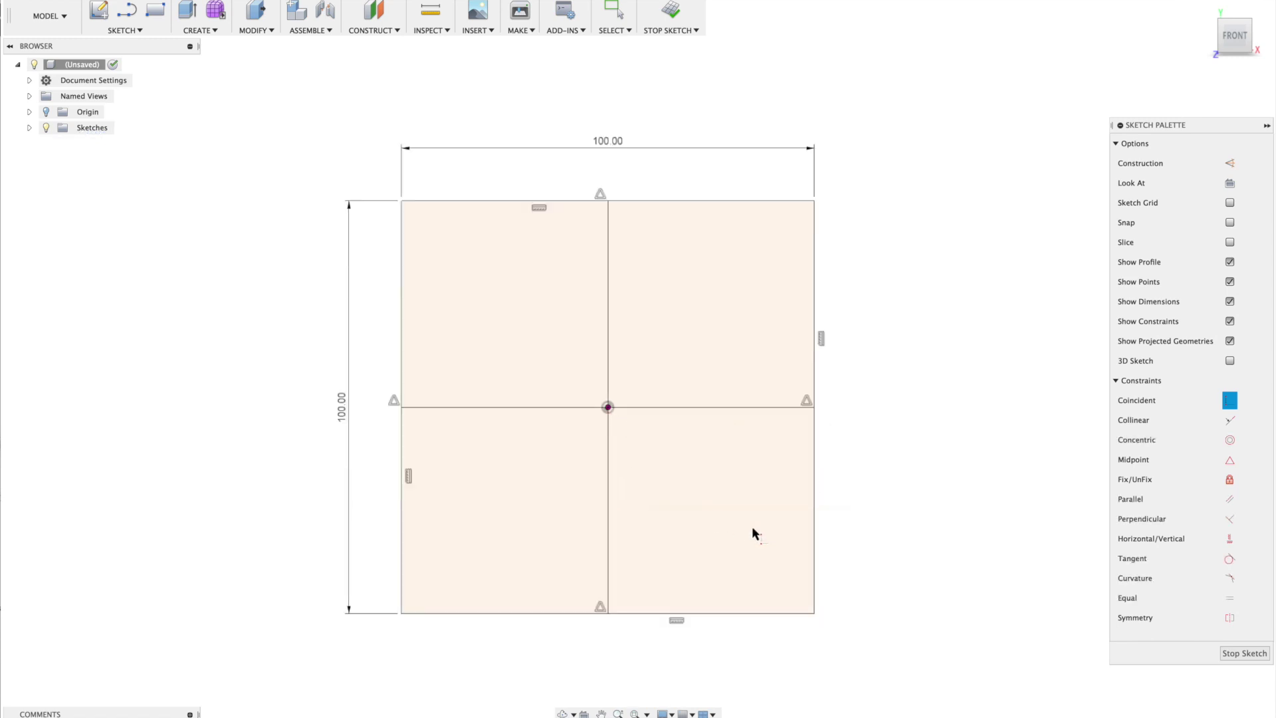
left_click(1244, 654)
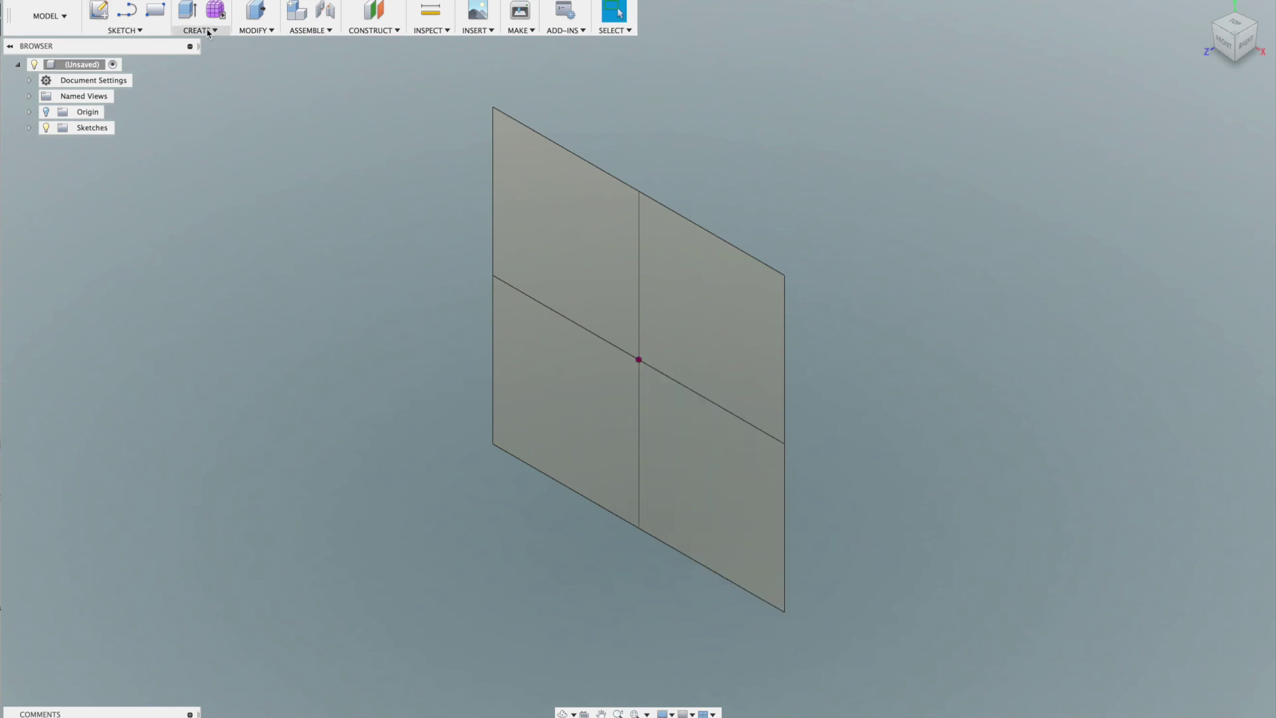
Step: Extrude all four quarter profiles 3 mm into a new solid plate, viewed from the front
left_click(188, 11)
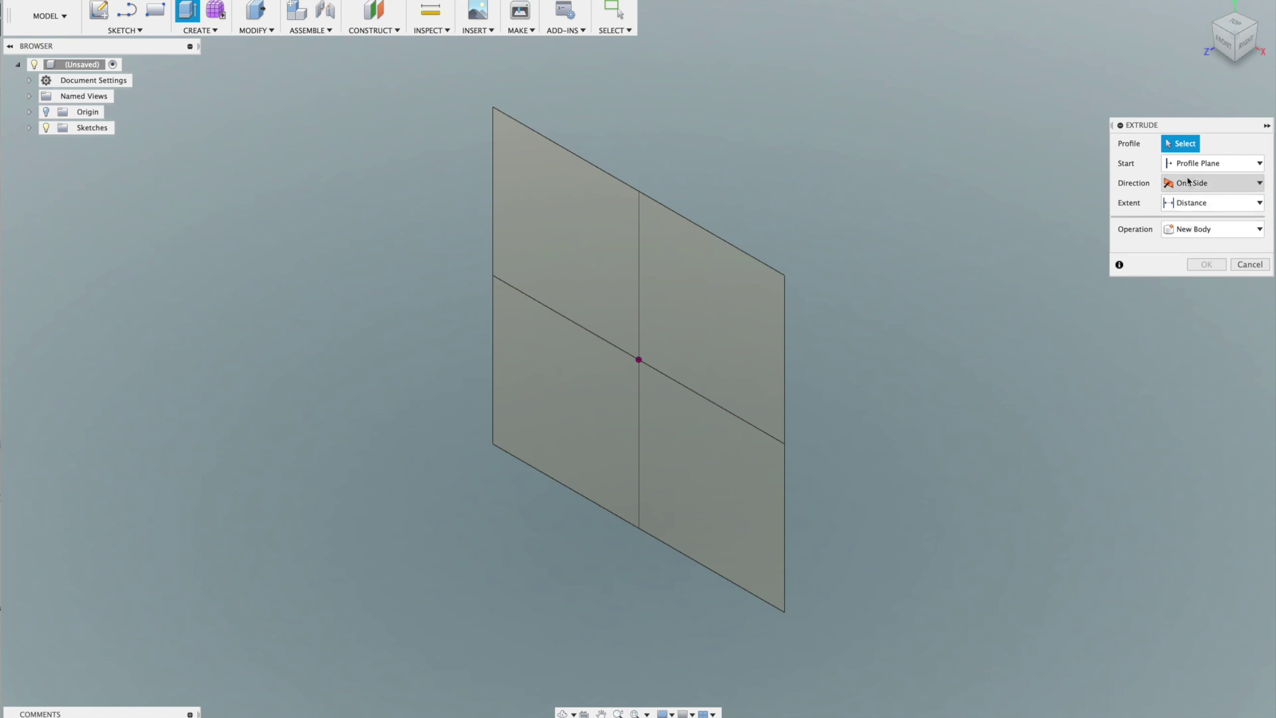
left_click(576, 280)
left_click(675, 321)
left_click(587, 396)
left_click(676, 428)
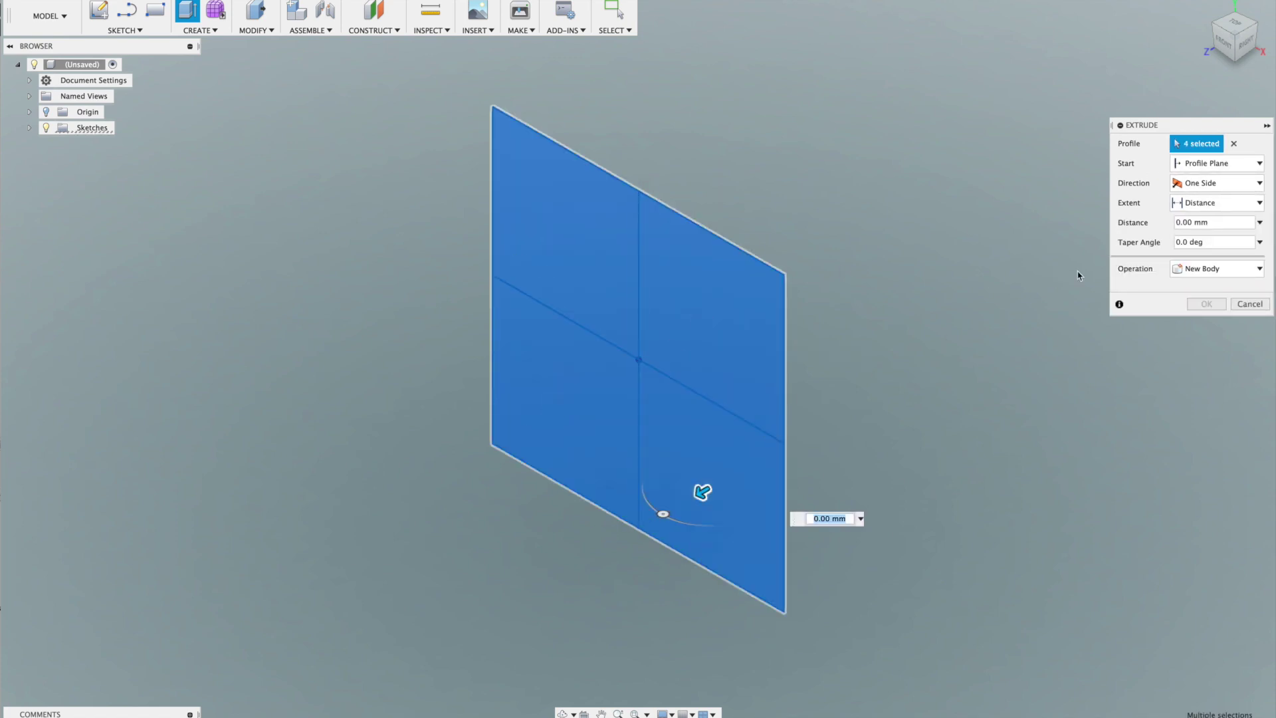
left_click(1191, 221)
type("3")
key("Return")
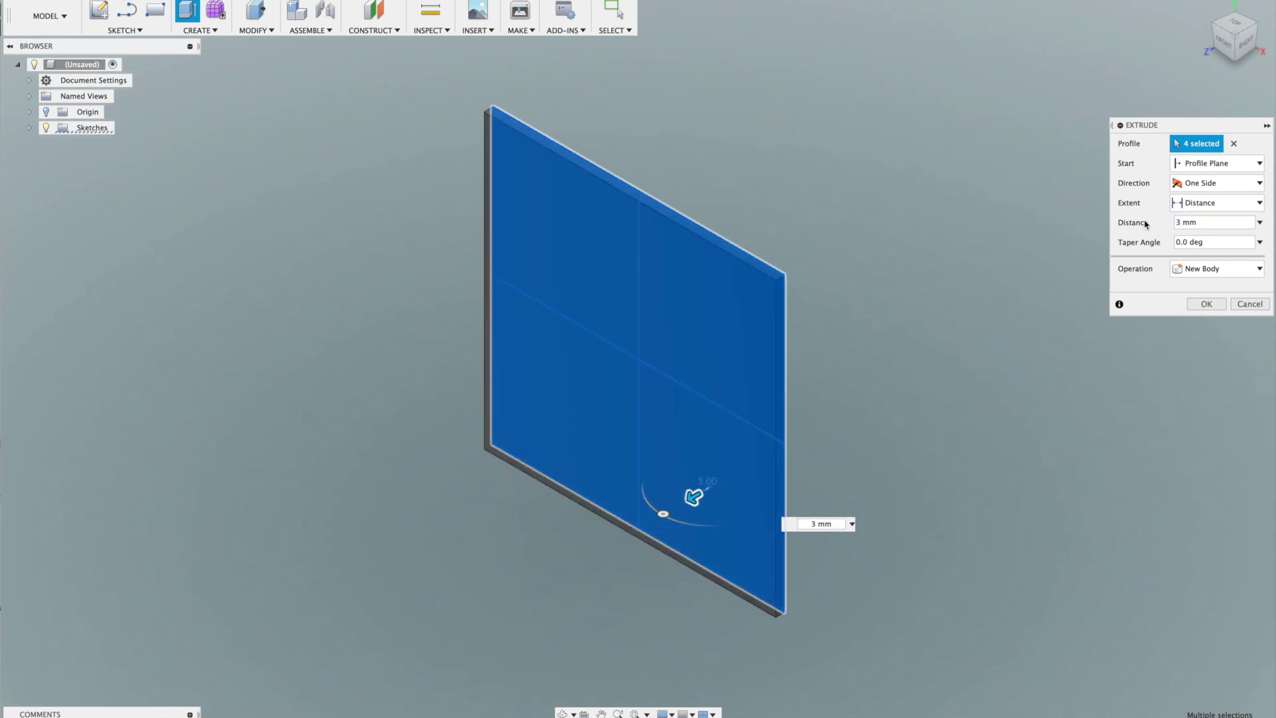
left_click(1207, 304)
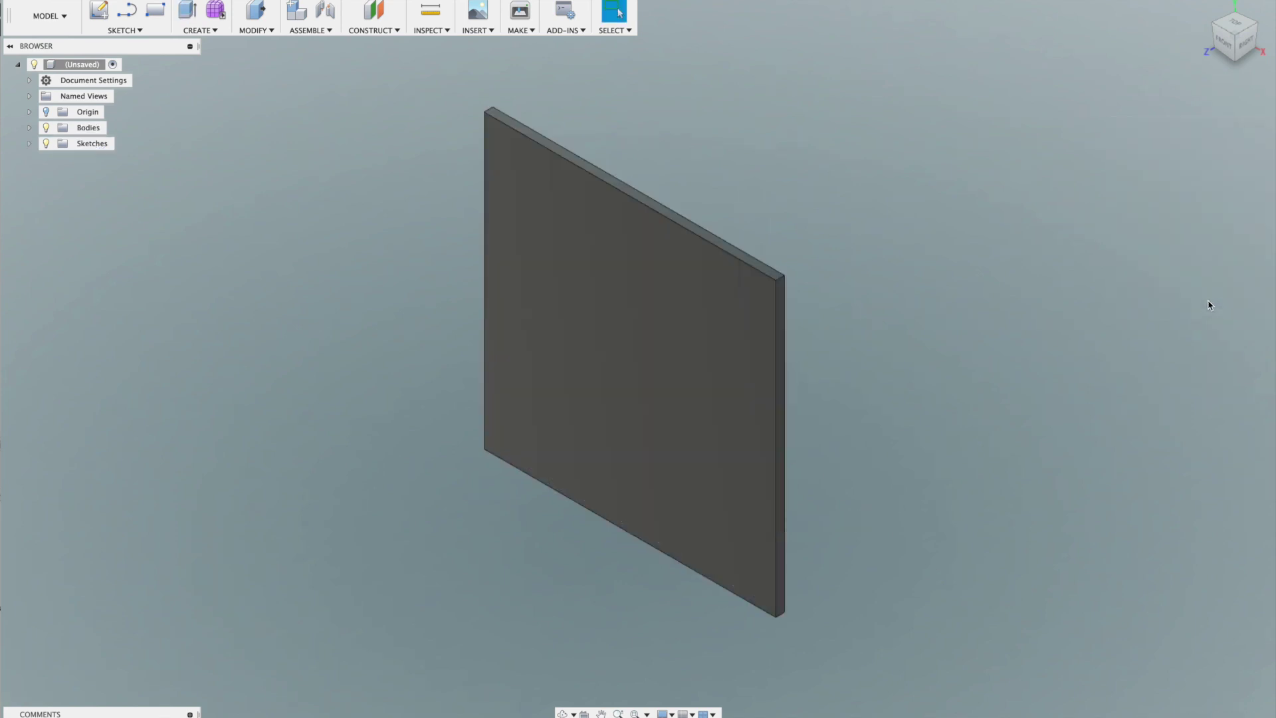
middle_click_drag(795, 287, 649, 256, "shift")
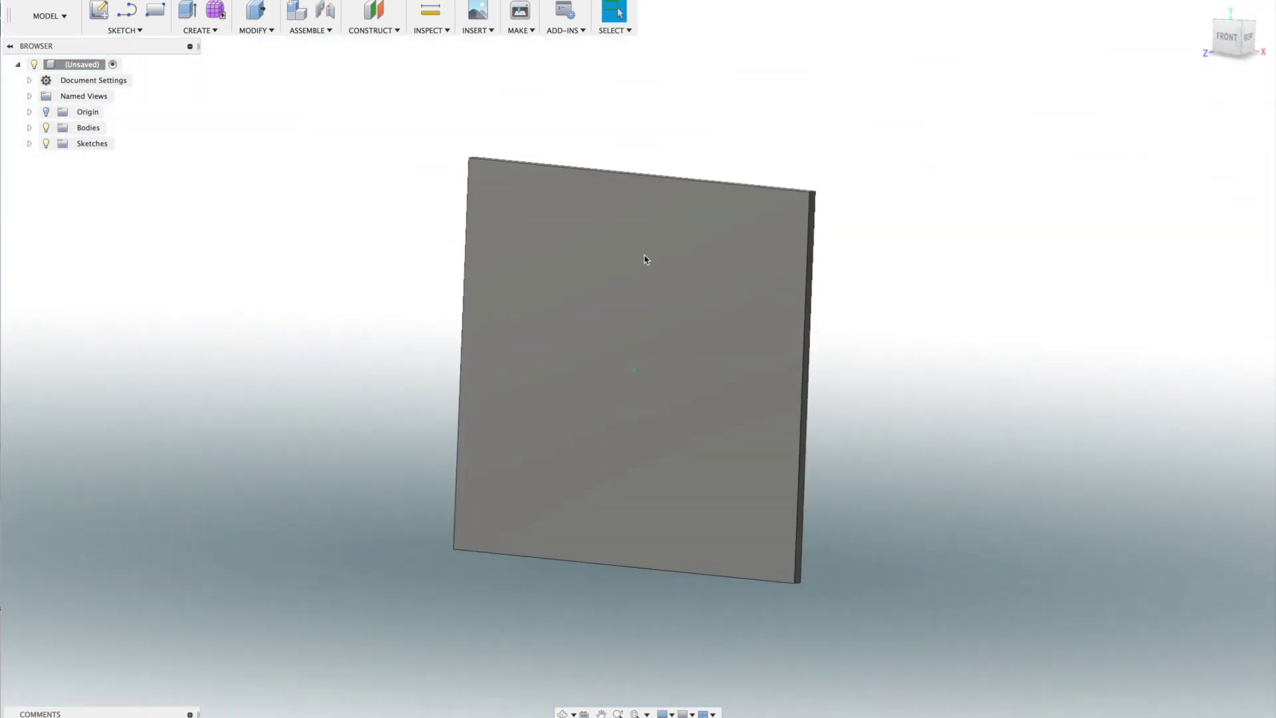
Step: Start a sketch on the plate's front face and draw a construction triangle from the origin
left_click(99, 10)
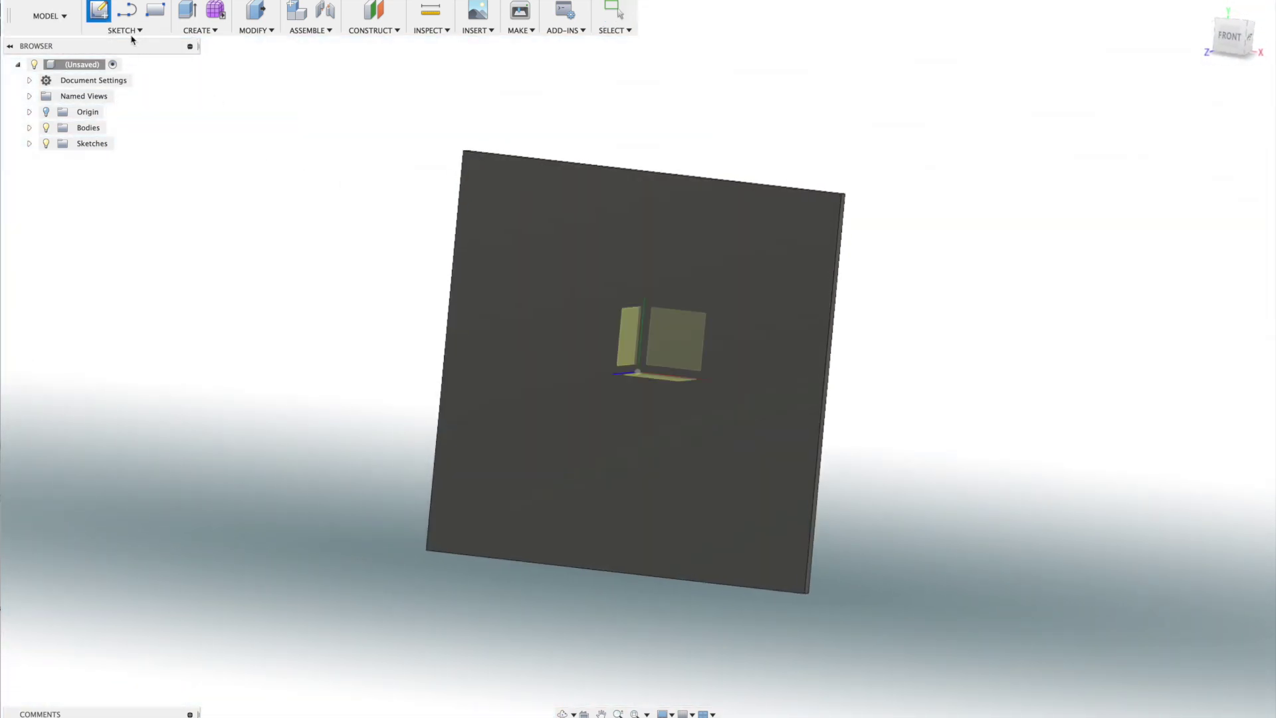
left_click(578, 339)
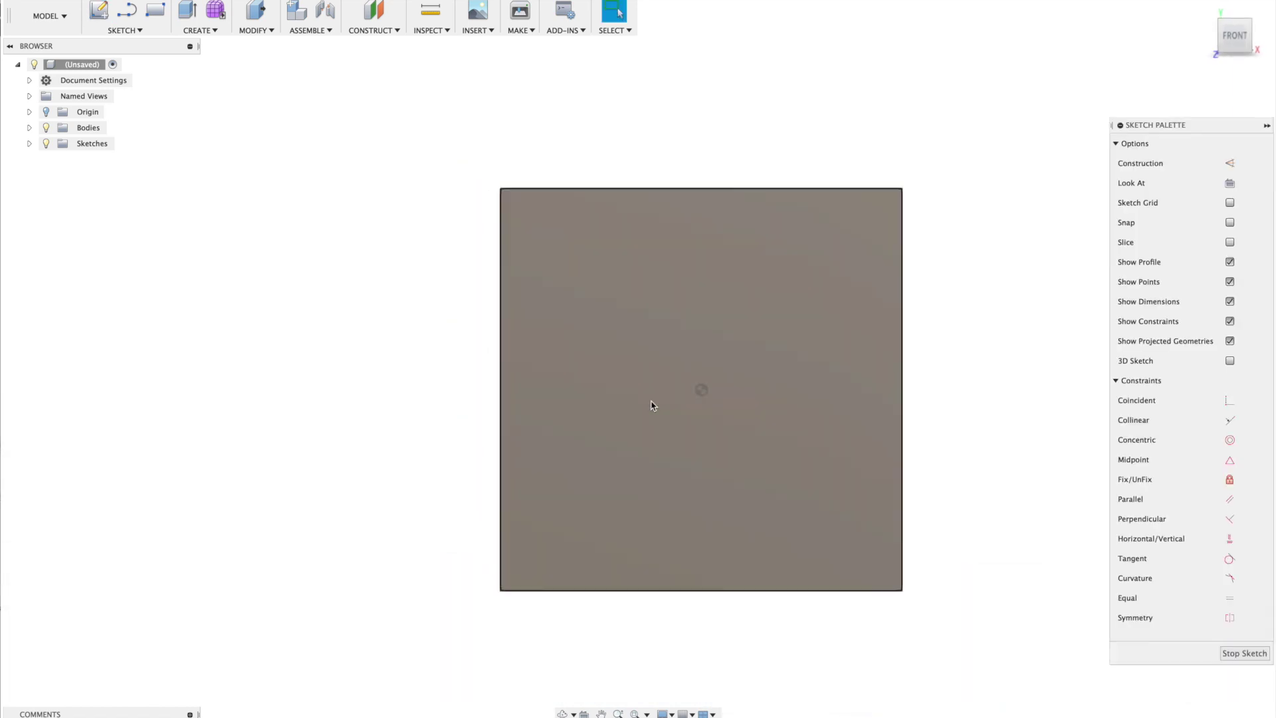
scroll(672, 410, "up", 3)
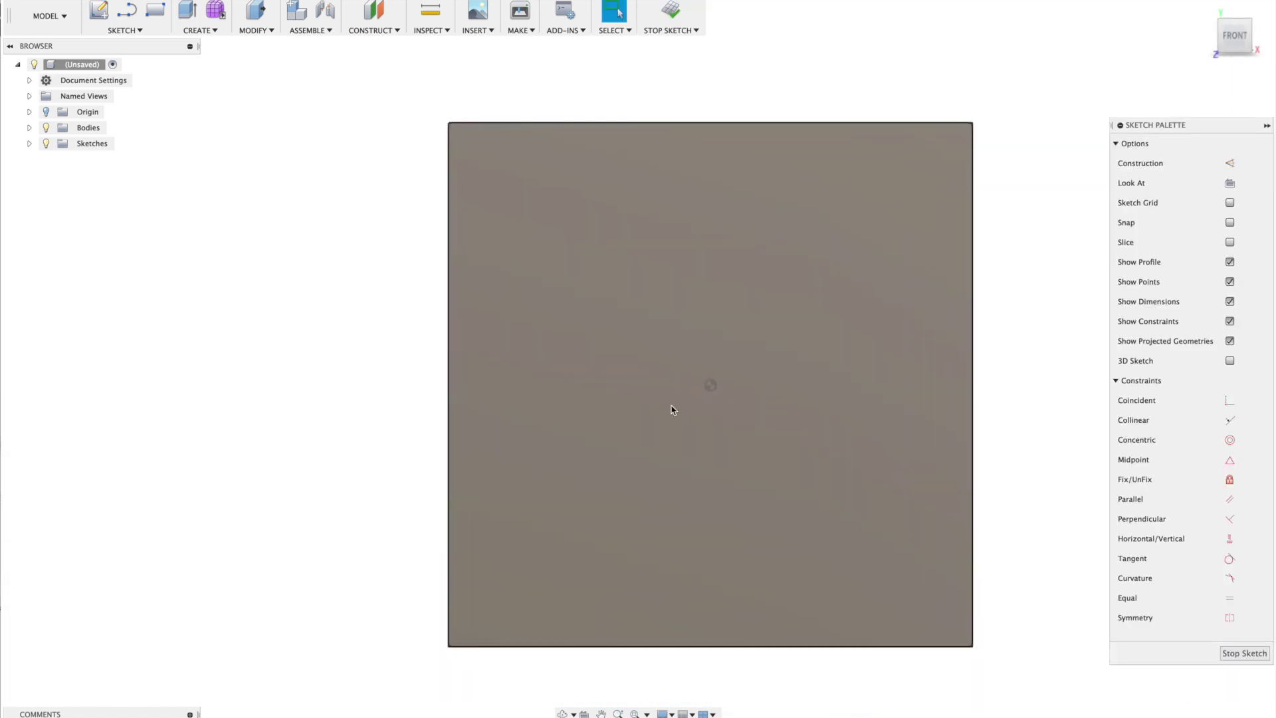
key("l")
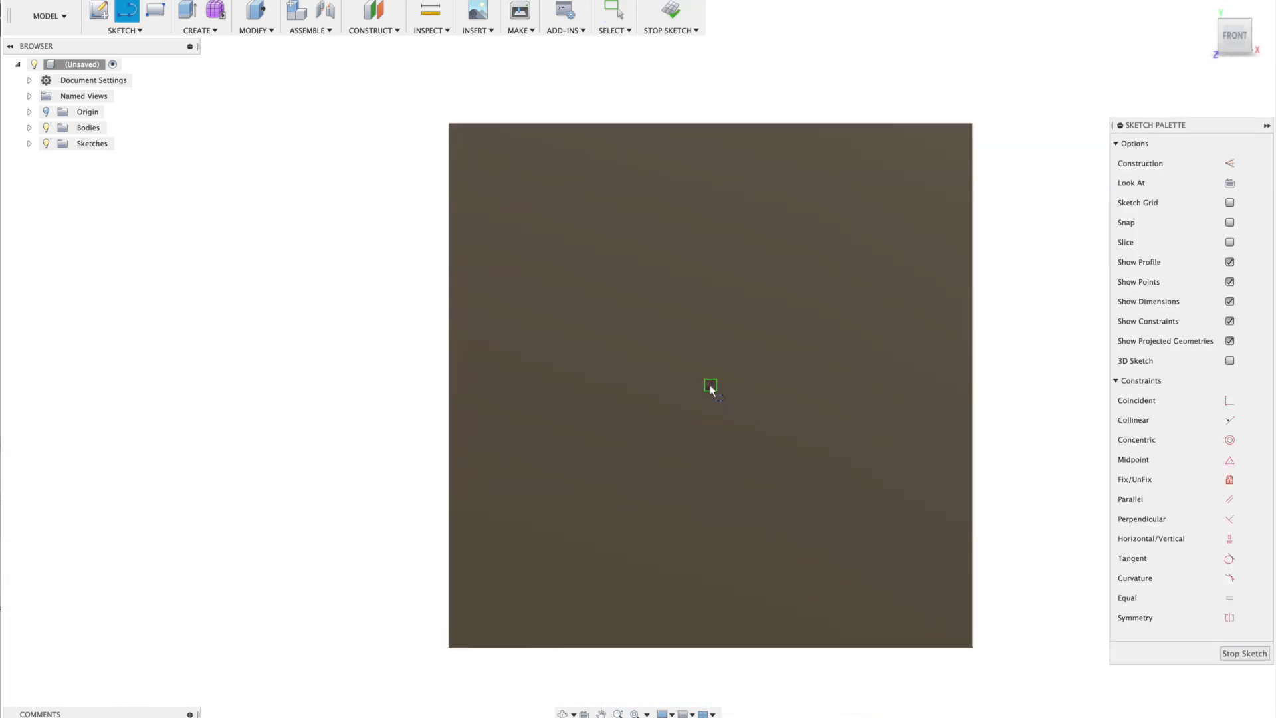
left_click(1229, 164)
left_click(712, 385)
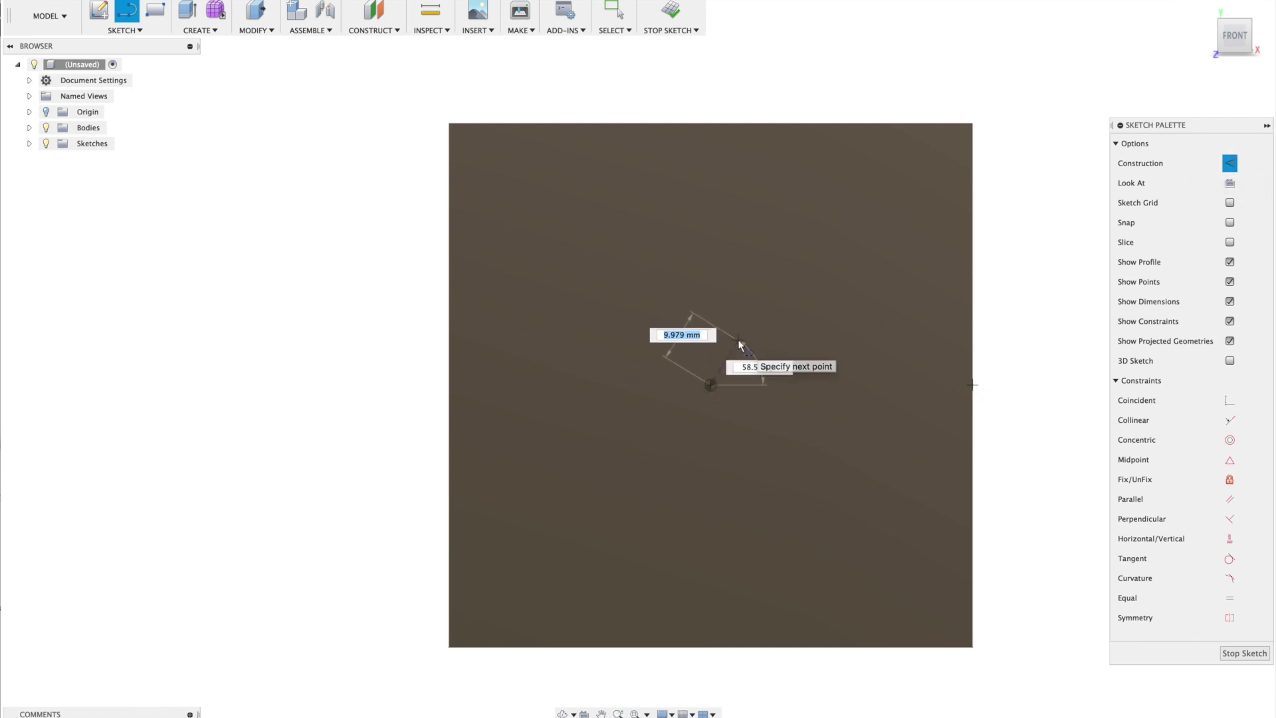
left_click(764, 385)
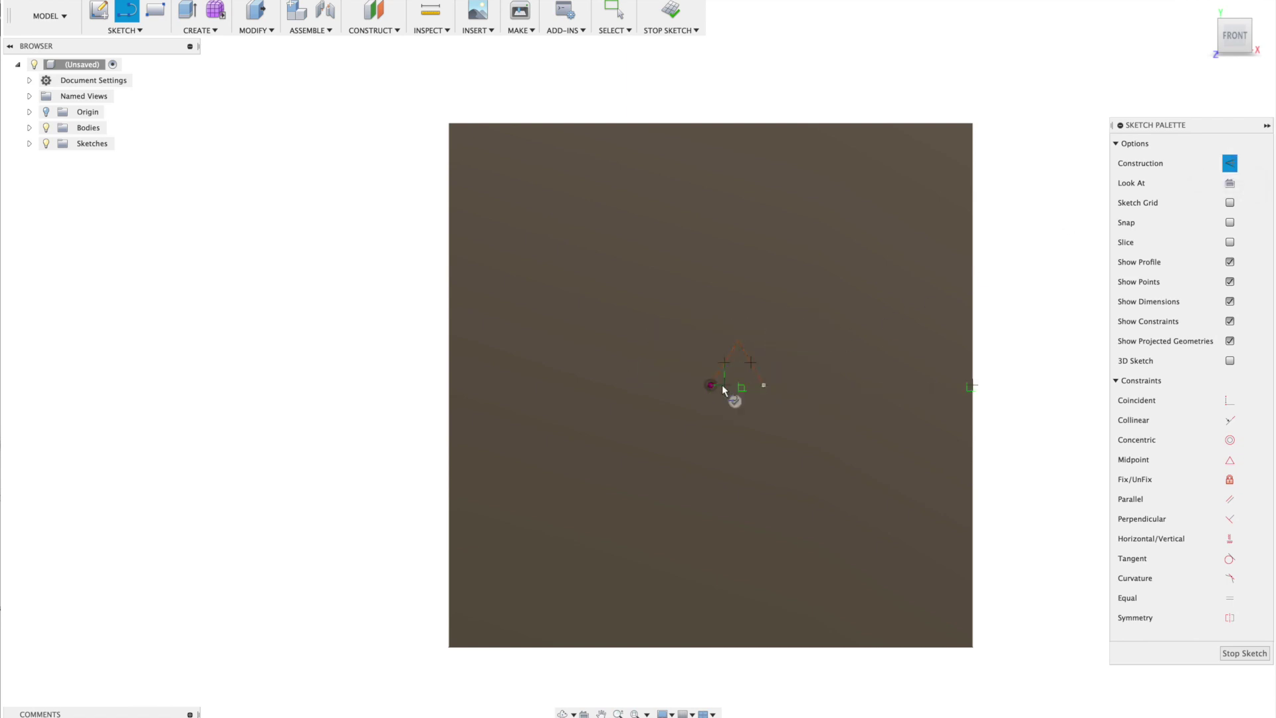
left_click(711, 385)
key("Escape")
Step: Dimension the construction triangle's base to 6 mm
left_click(733, 385)
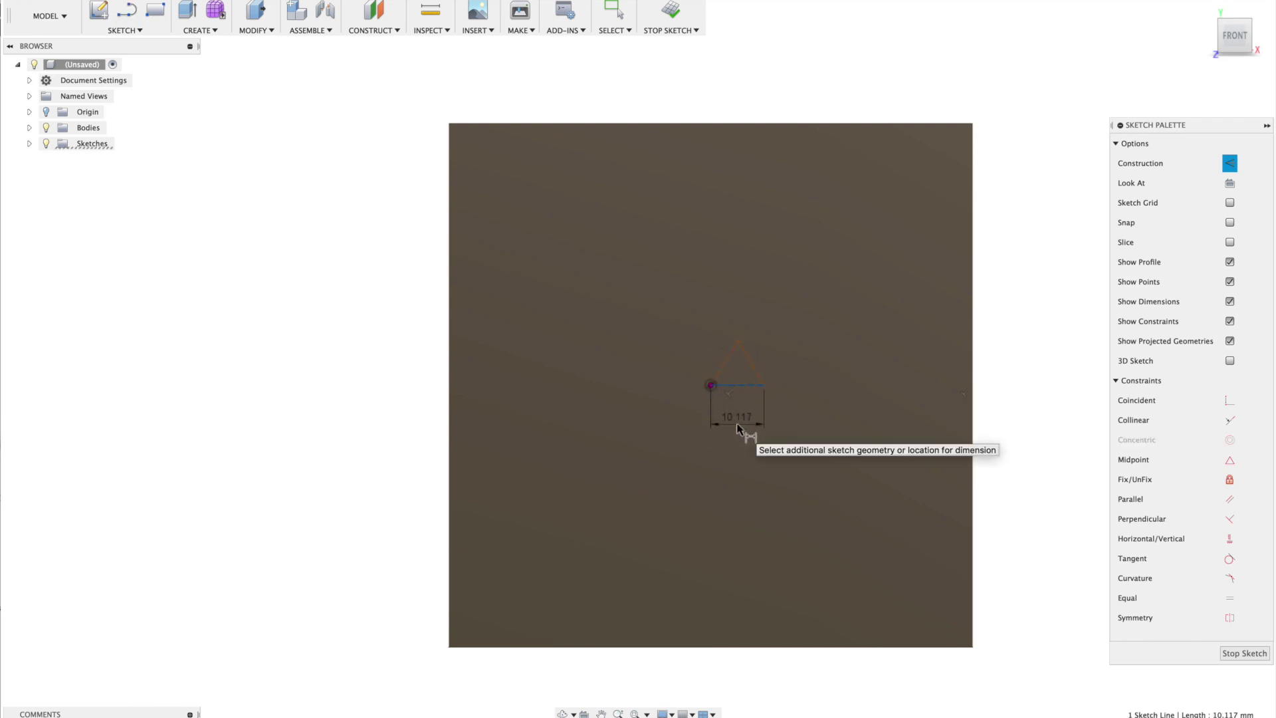
left_click(738, 425)
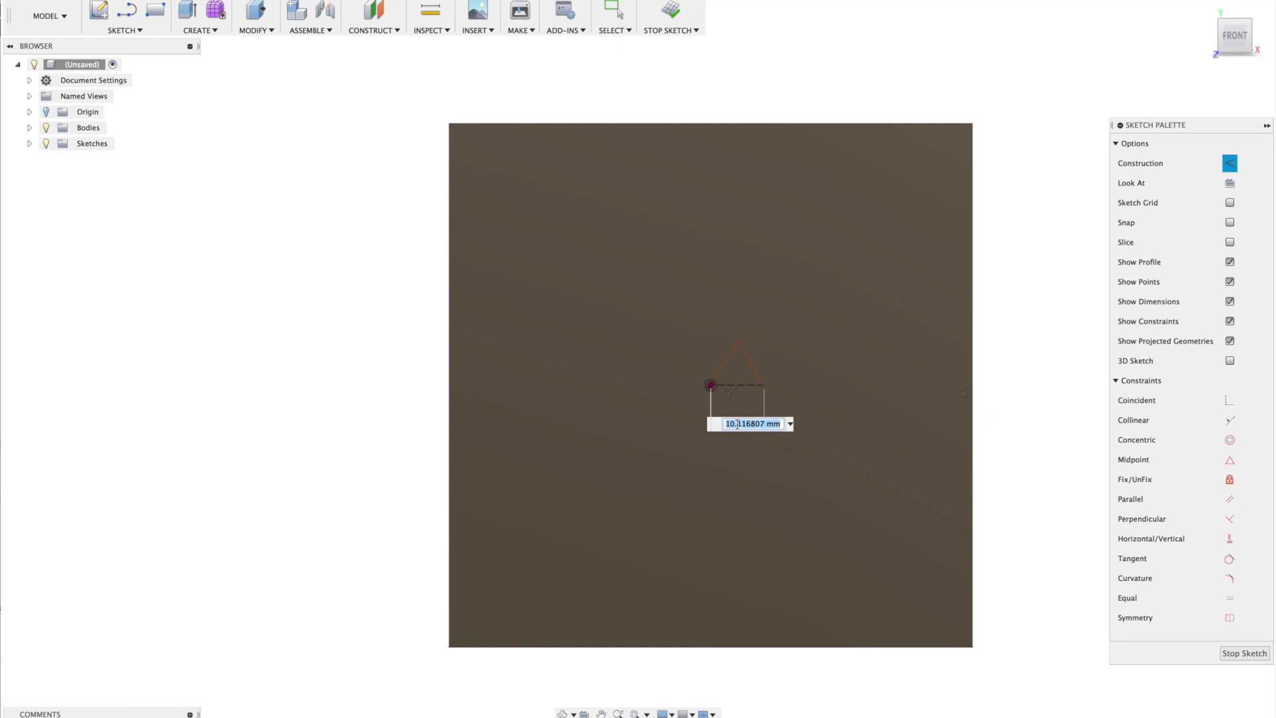
type("6")
key("Return")
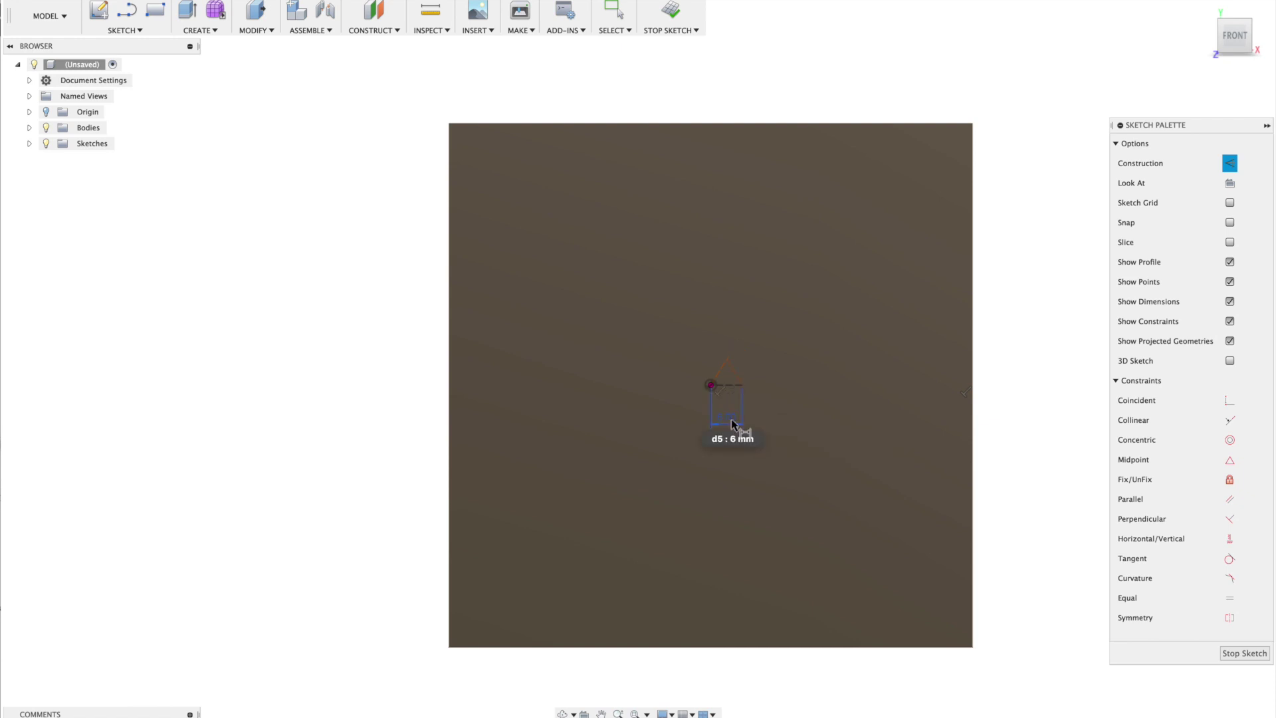
key("Escape")
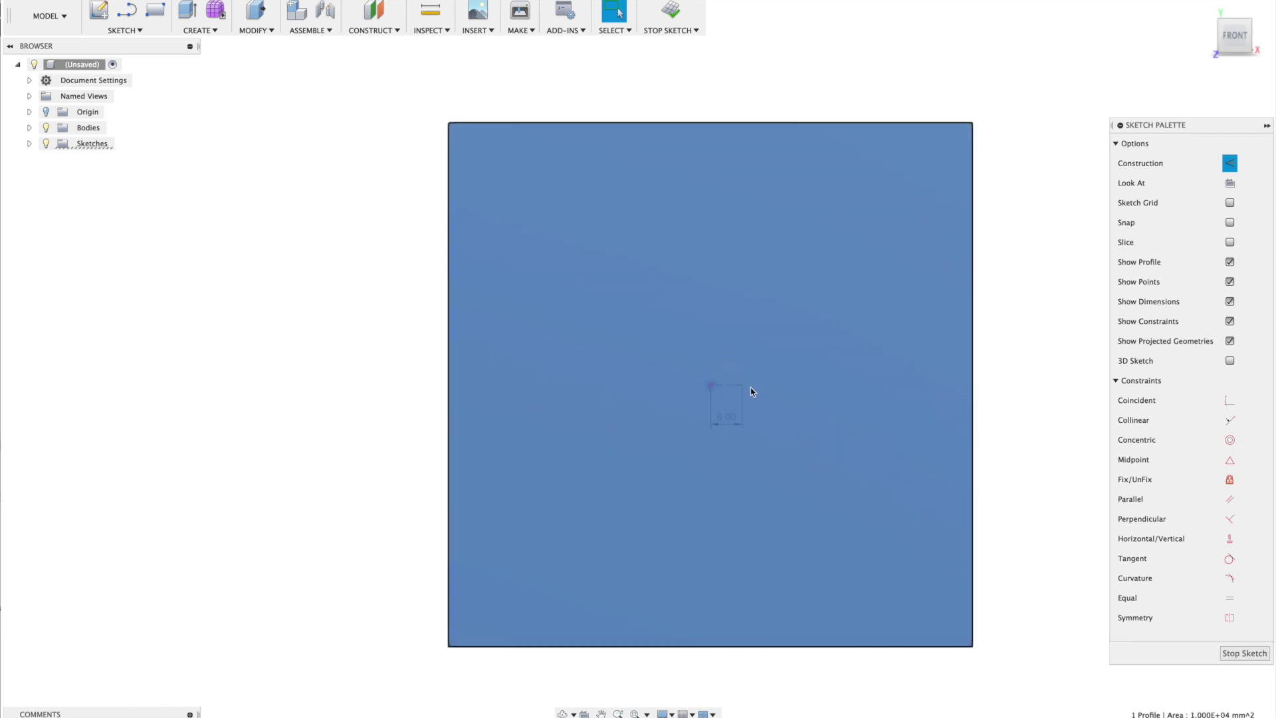
scroll(751, 391, "up", 5)
scroll(751, 391, "up", 1)
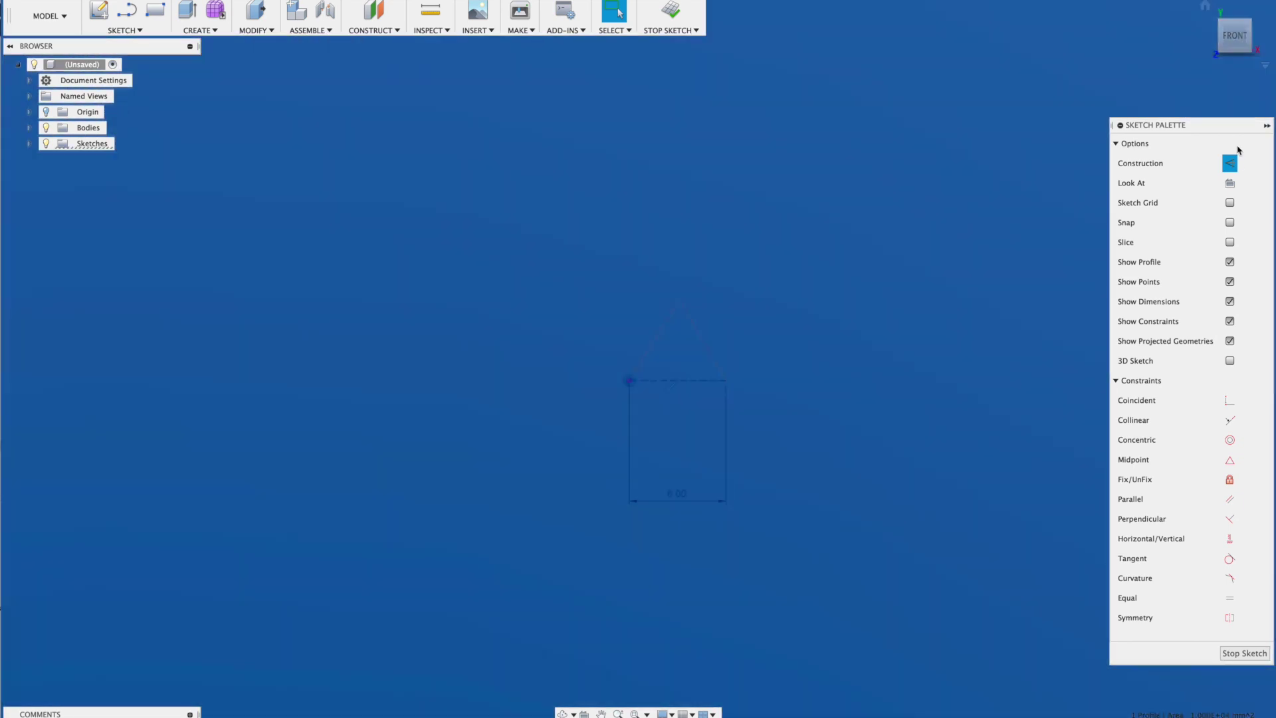
Step: With construction off, draw two 6 mm circles at the triangle's lower-left corner and apex
left_click(1230, 163)
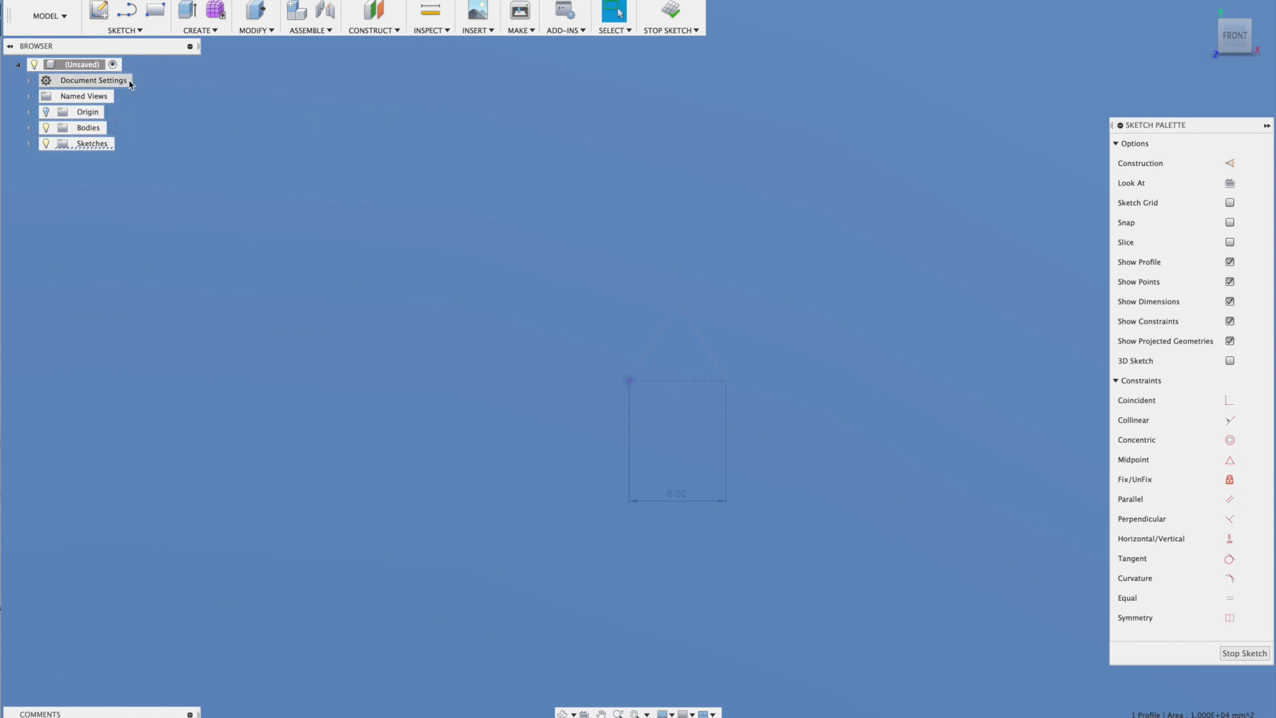
key("c")
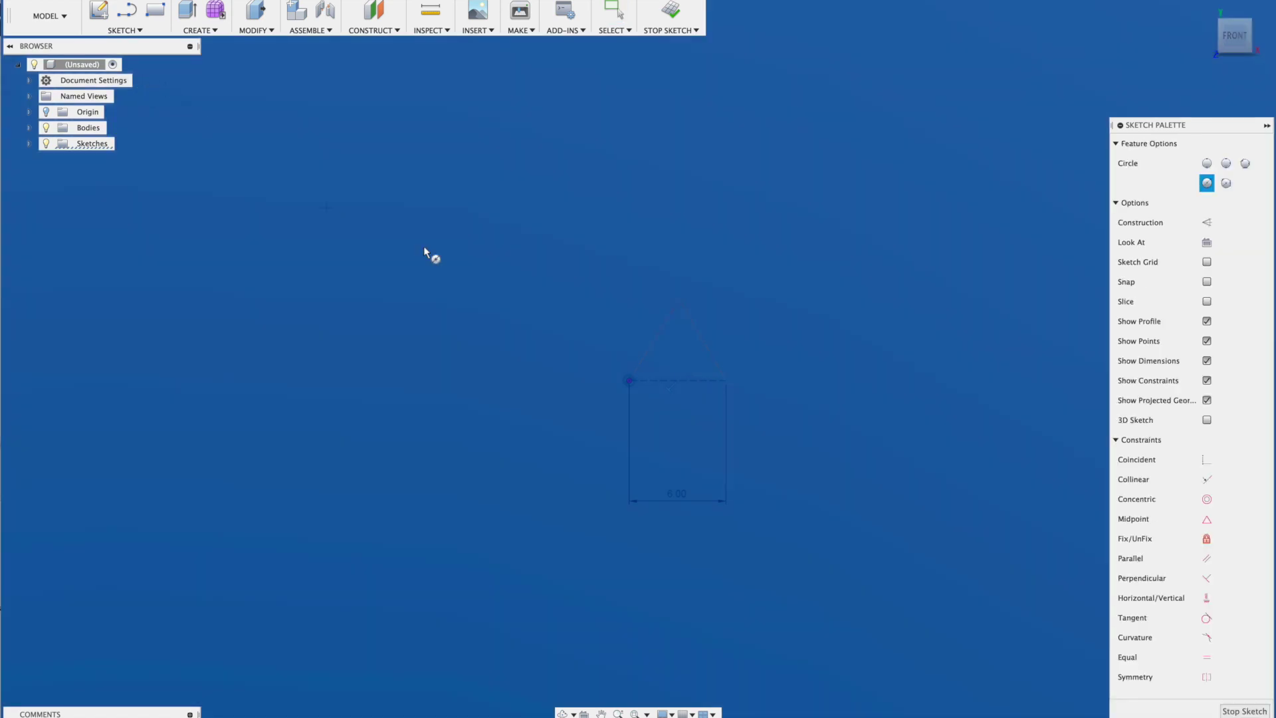
left_click(629, 379)
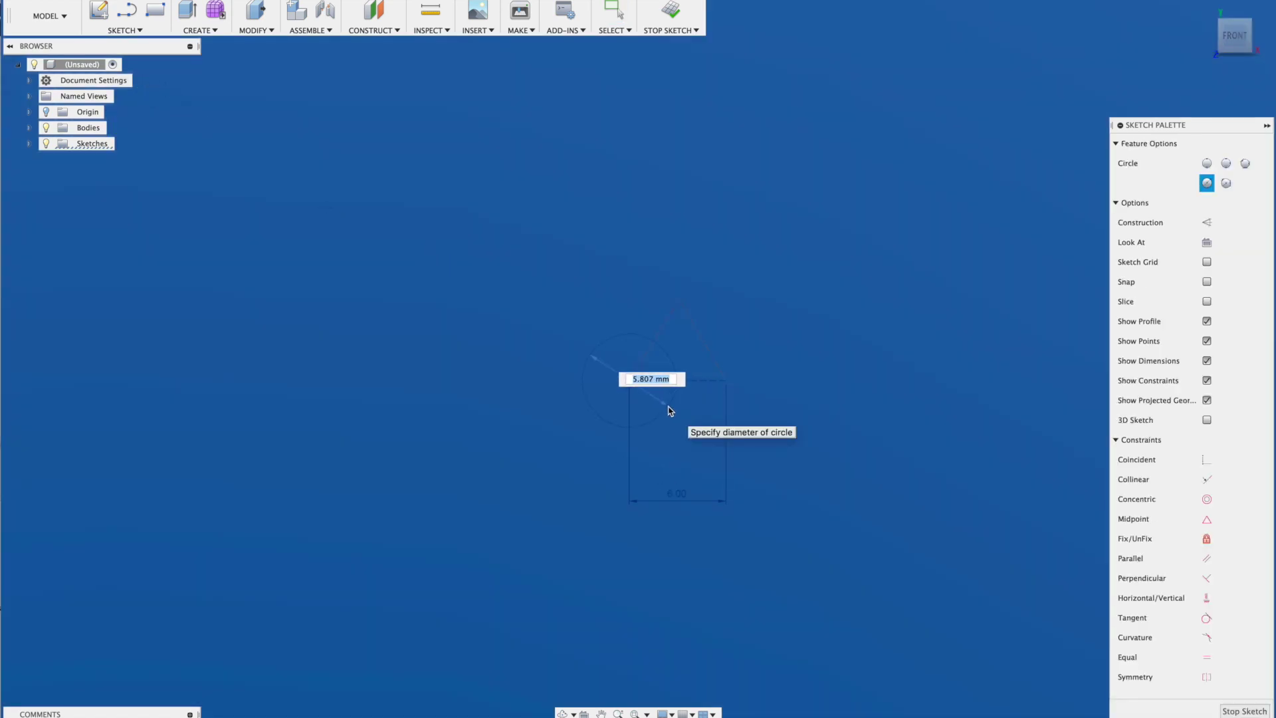
type("6")
key("Return")
key("Escape")
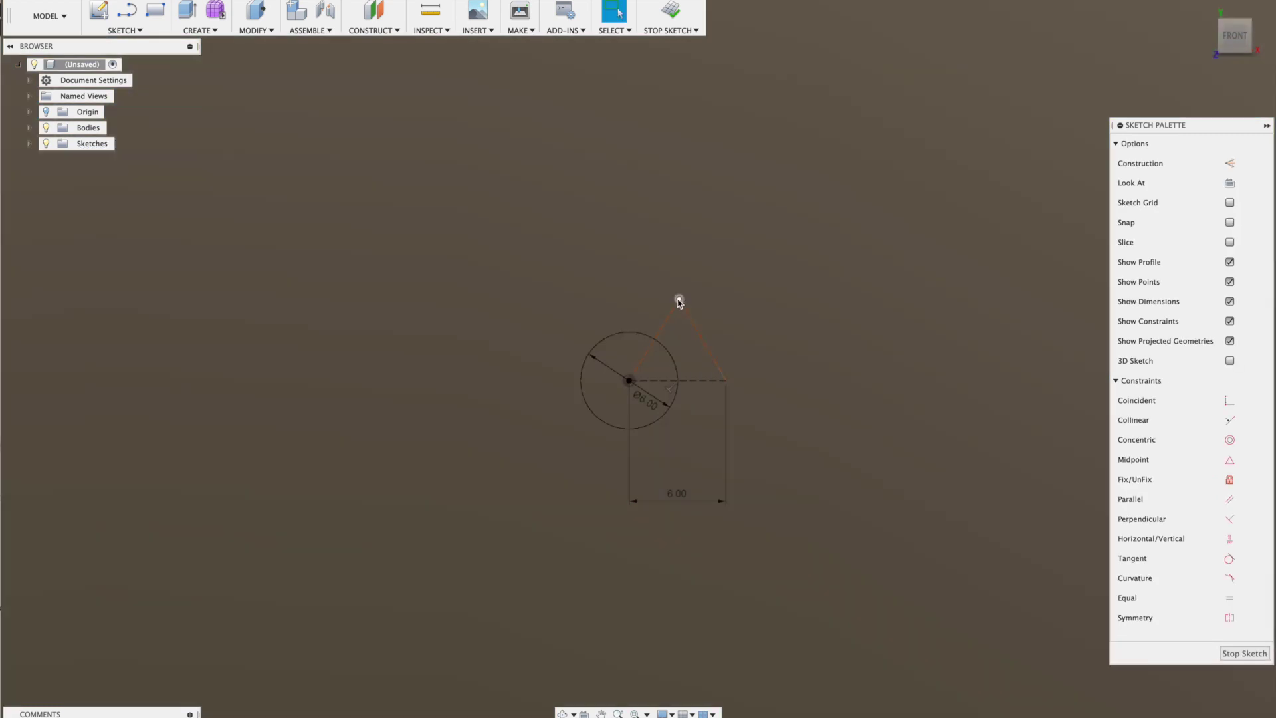
key("c")
left_click(680, 299)
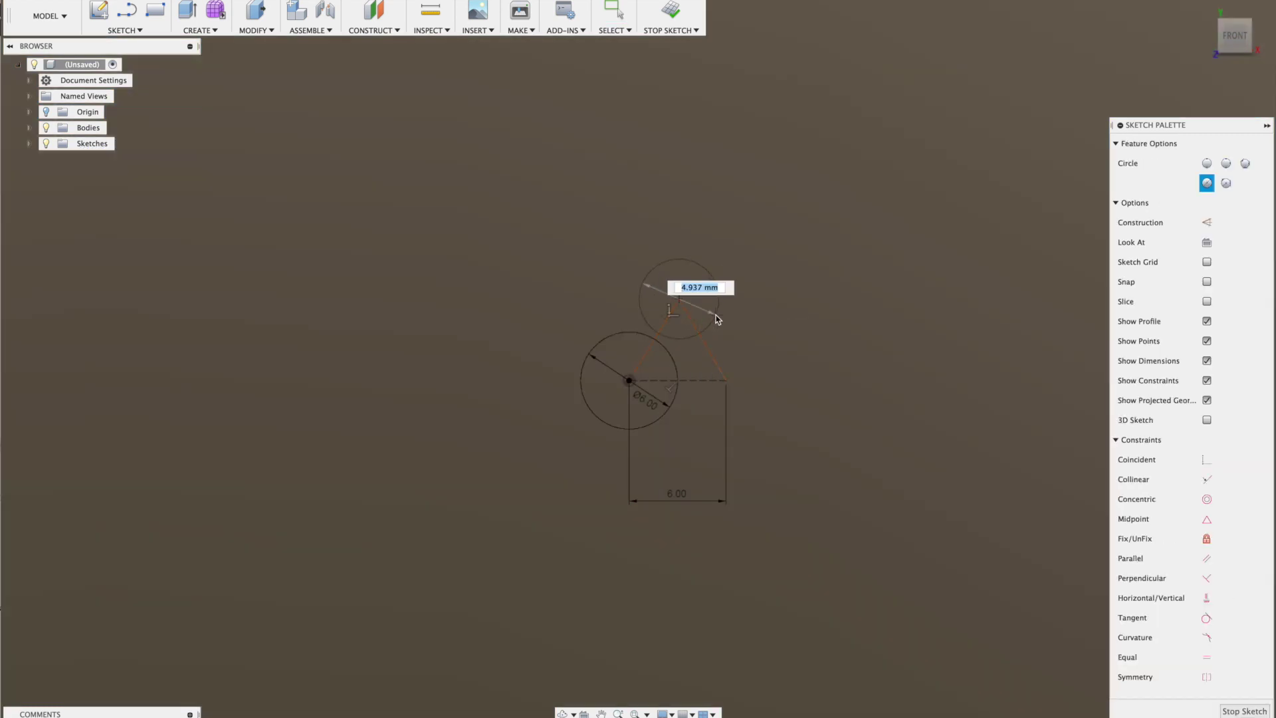
type("6")
key("Return")
key("Escape")
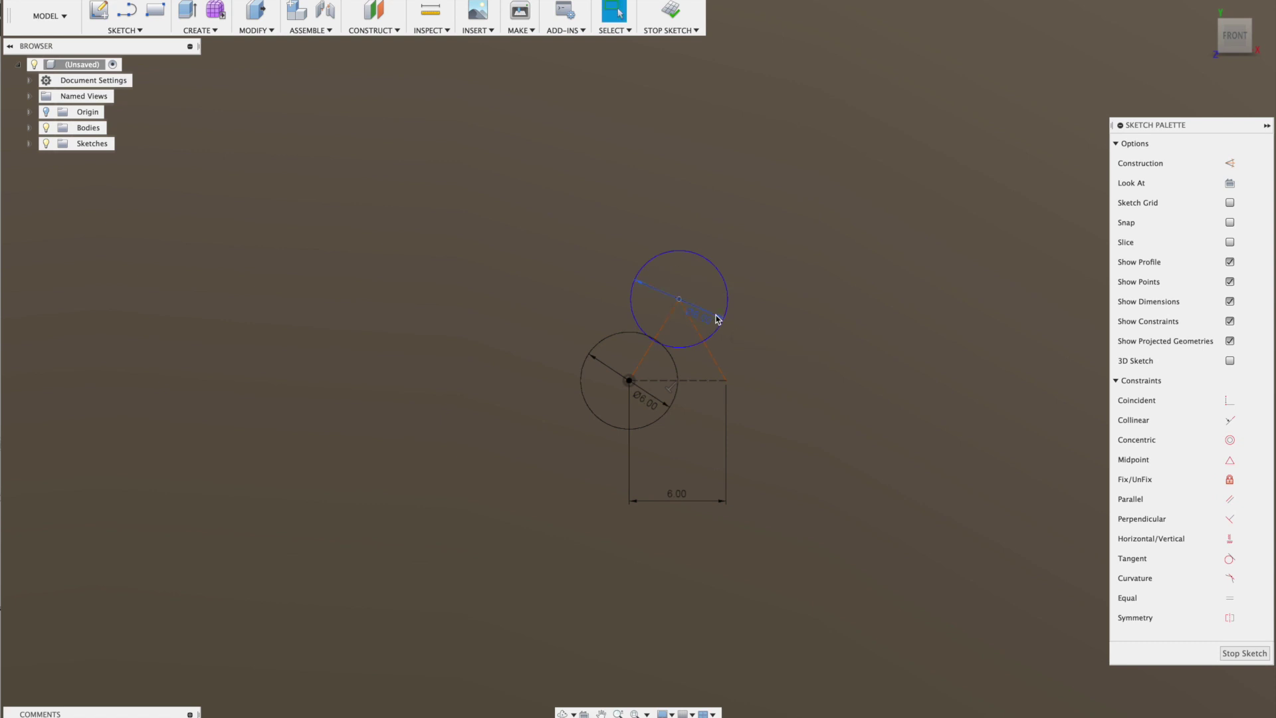
Step: Change both circles' diameter dimensions from 6 mm to 5 mm
key("d")
double_click(700, 319)
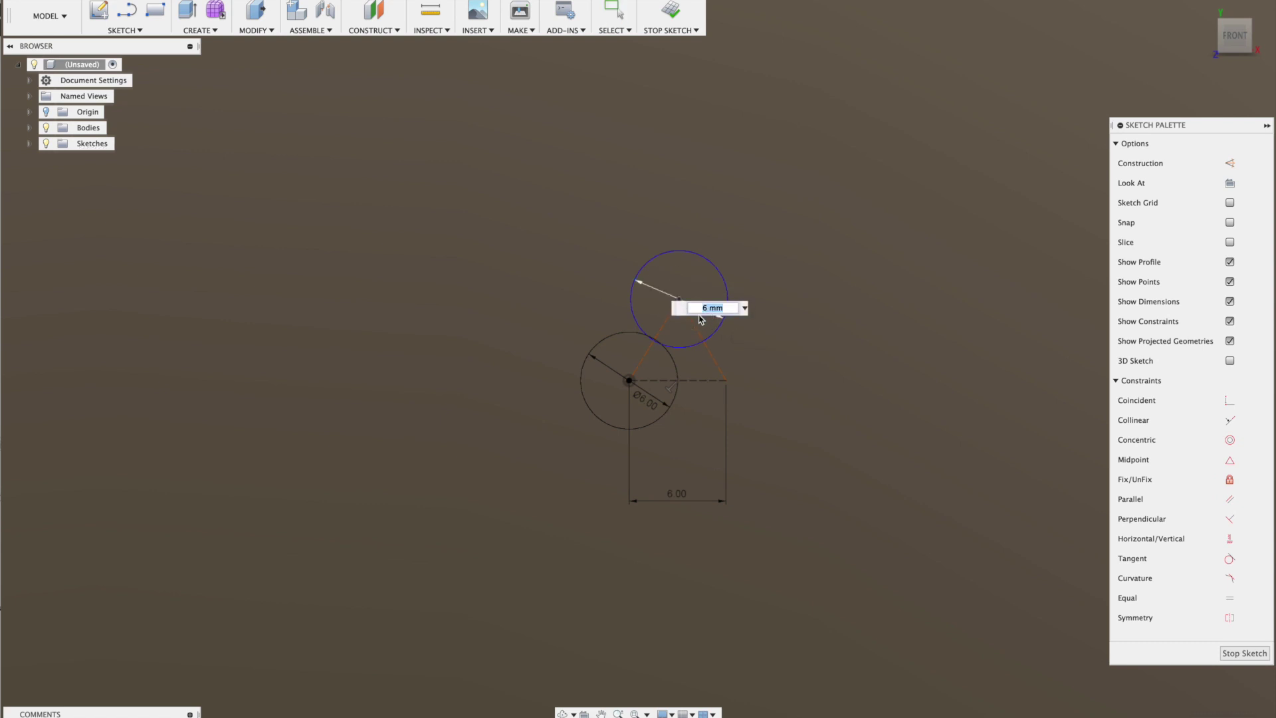
type("5")
key("Return")
key("Escape")
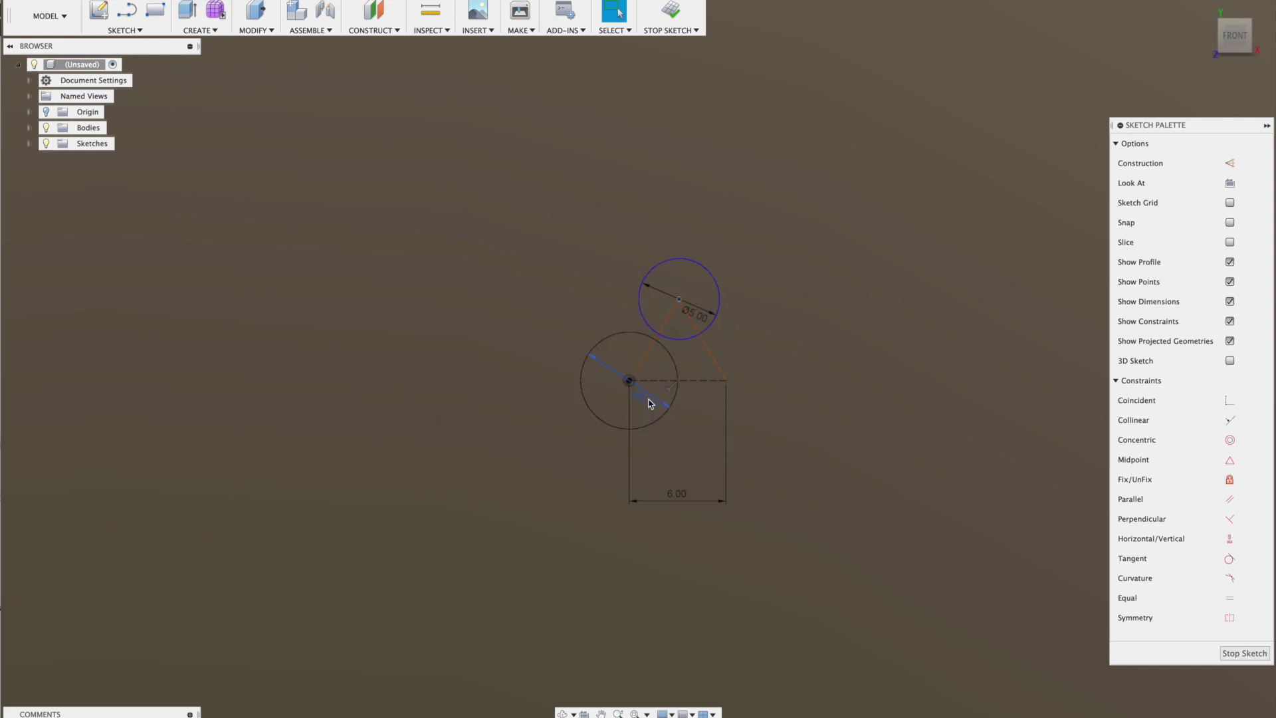
left_click(648, 405)
double_click(644, 406)
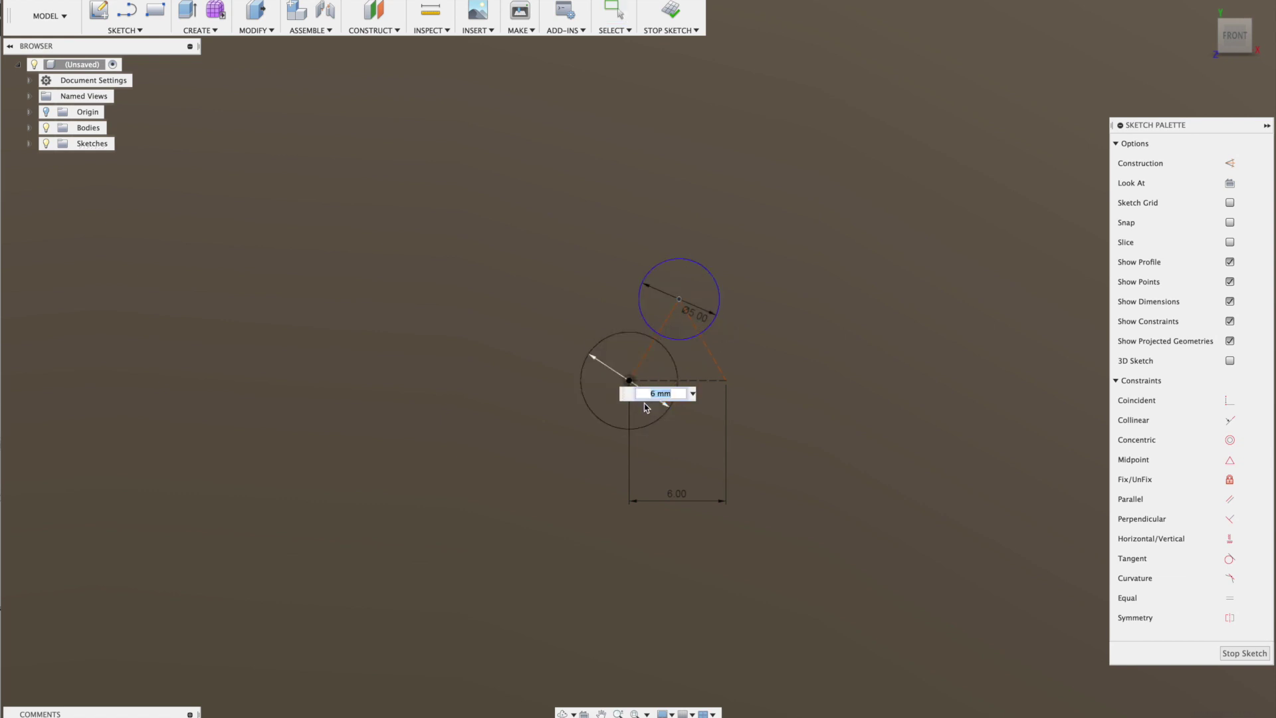
type("5")
key("Return")
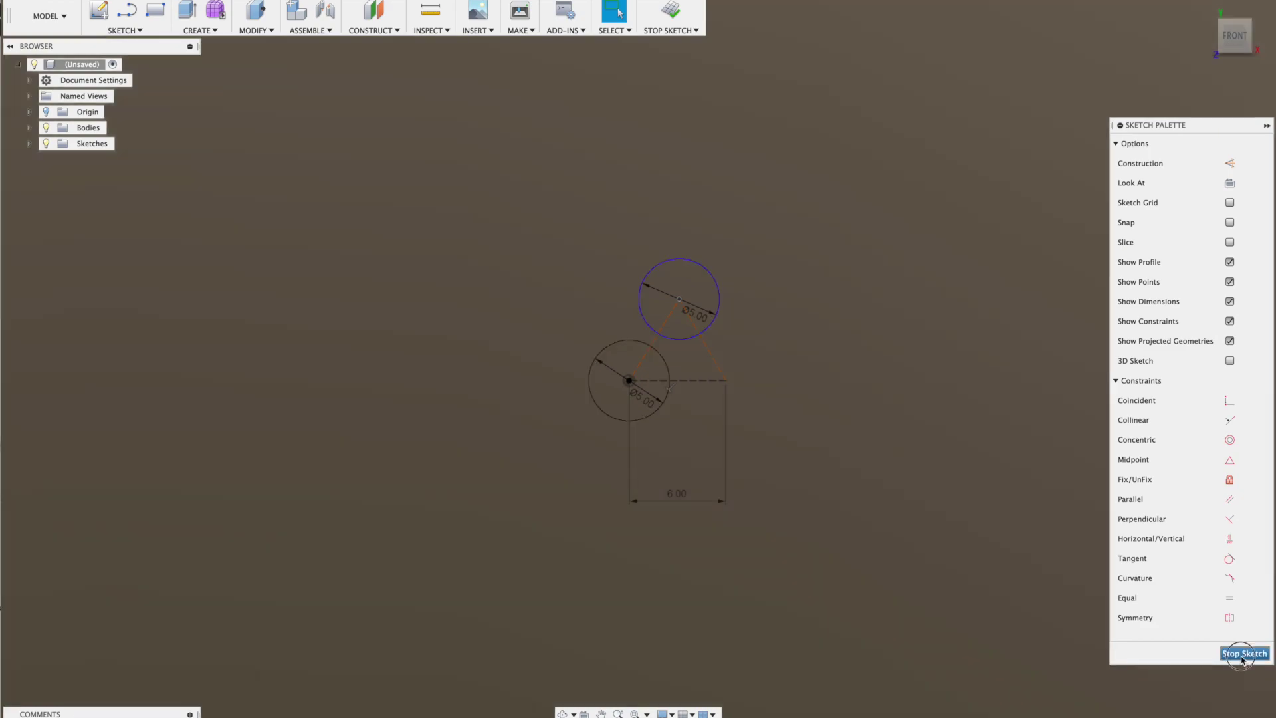
Step: Finish the sketch and extrude its profile into the plate
left_click(1244, 653)
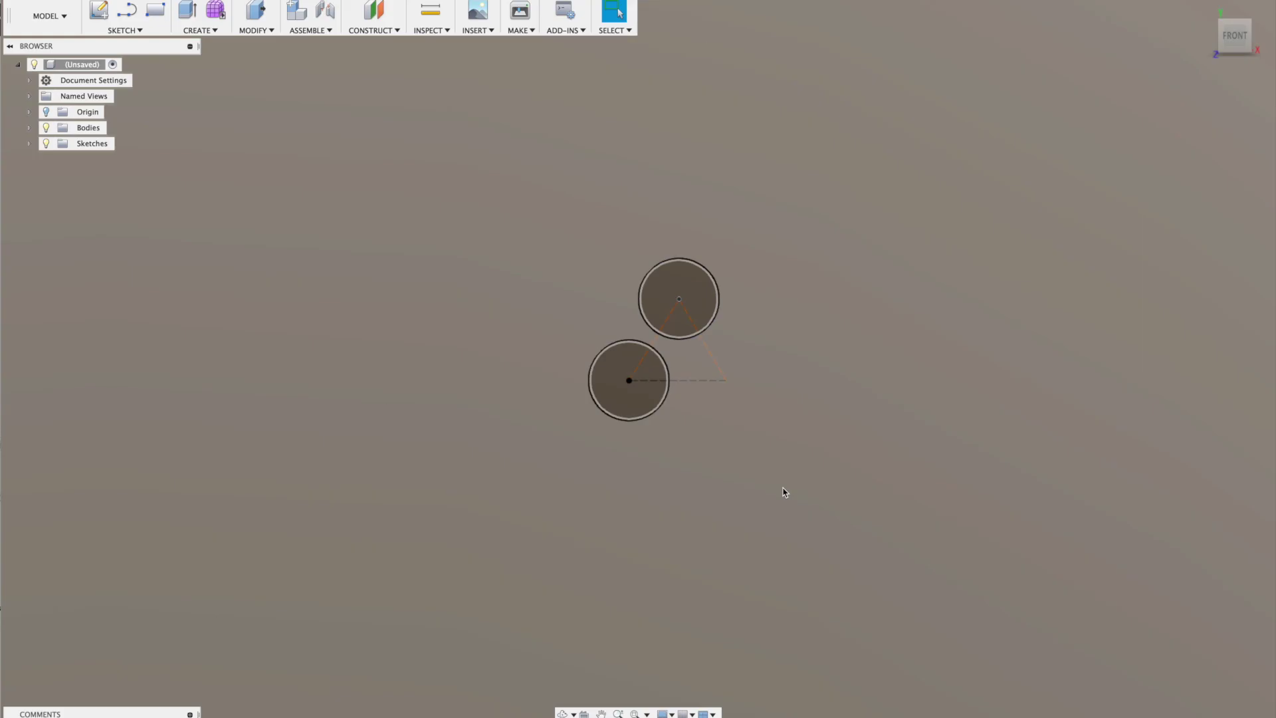
key("e")
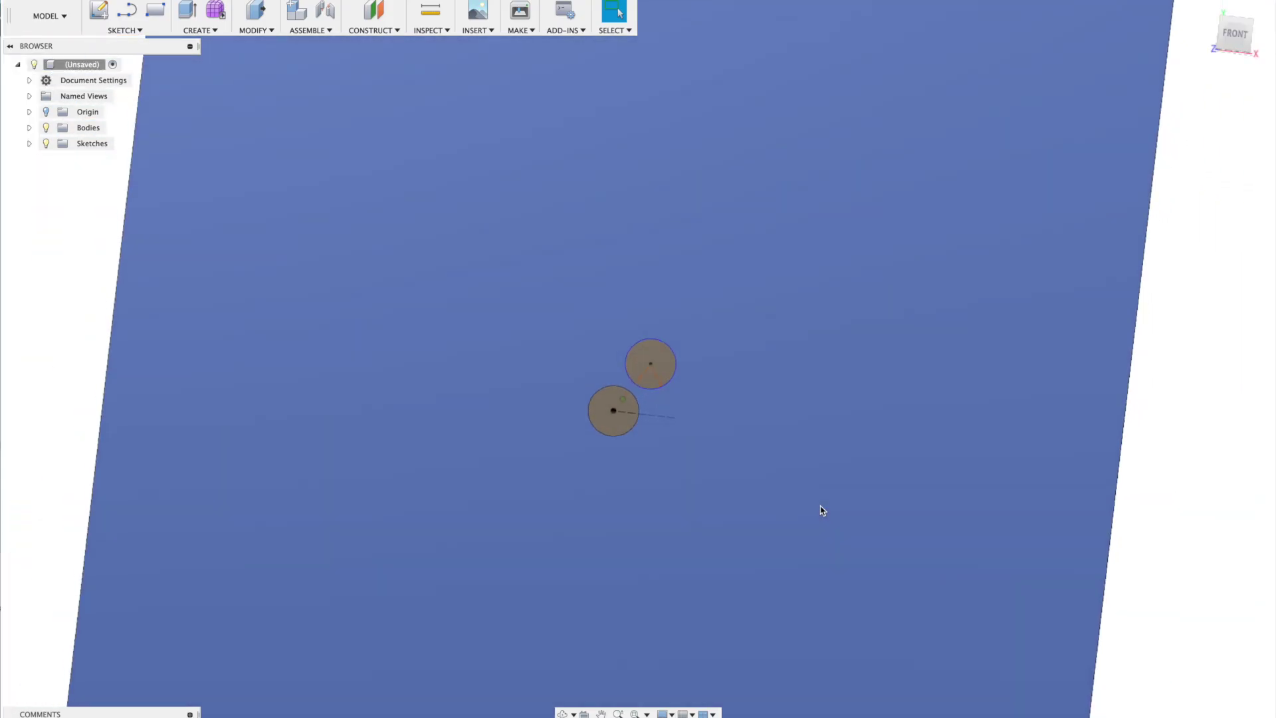
key("Return")
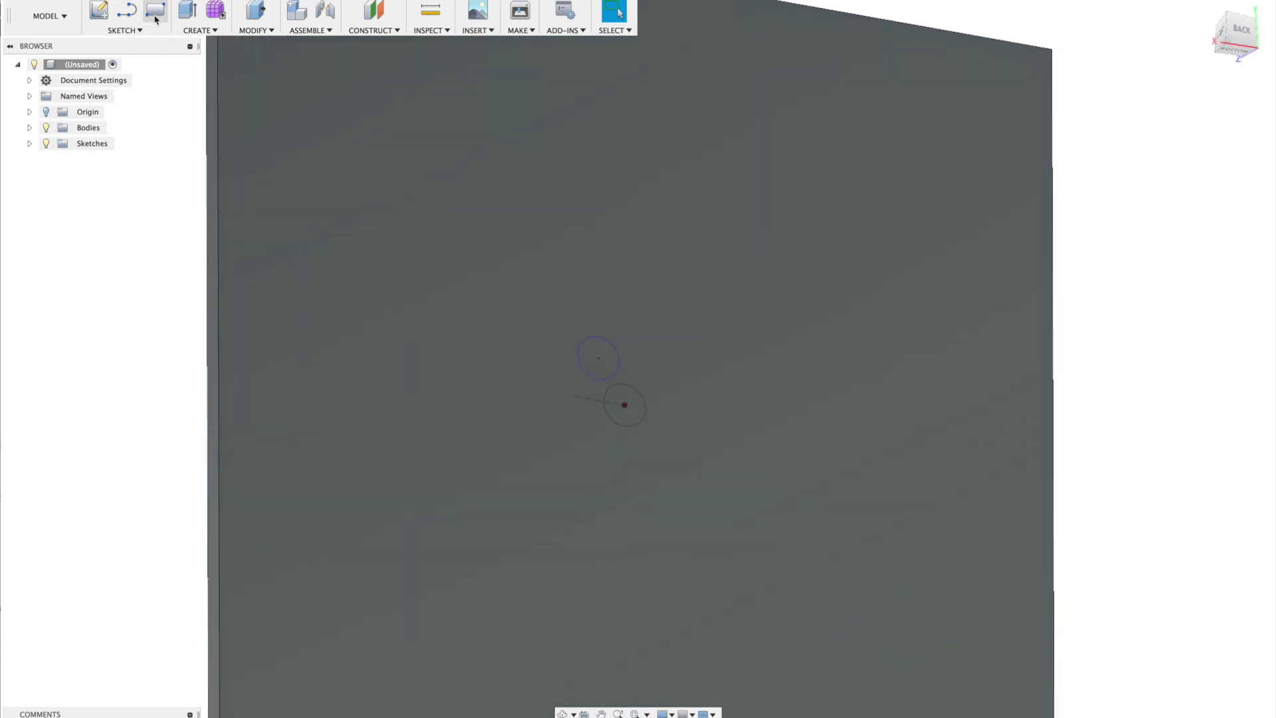
Step: Start a sketch on the plate's back face and project the triangle's three edges
left_click(99, 10)
left_click(538, 464)
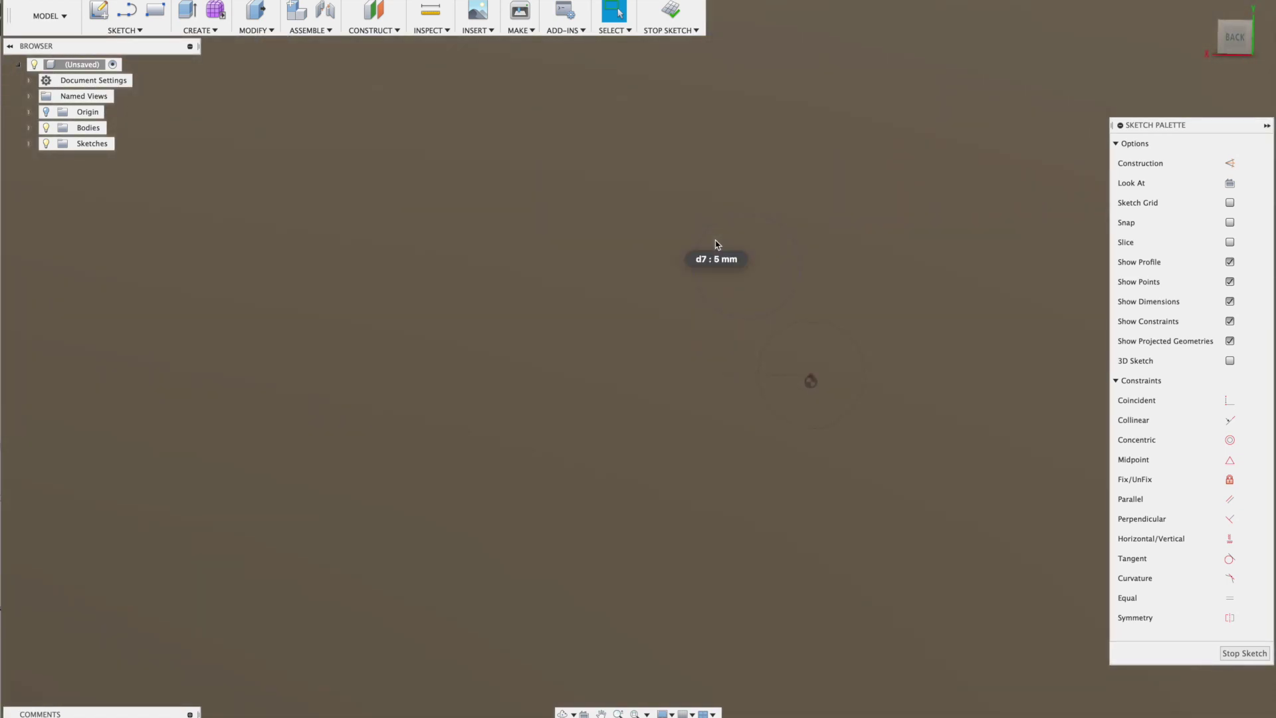
key("p")
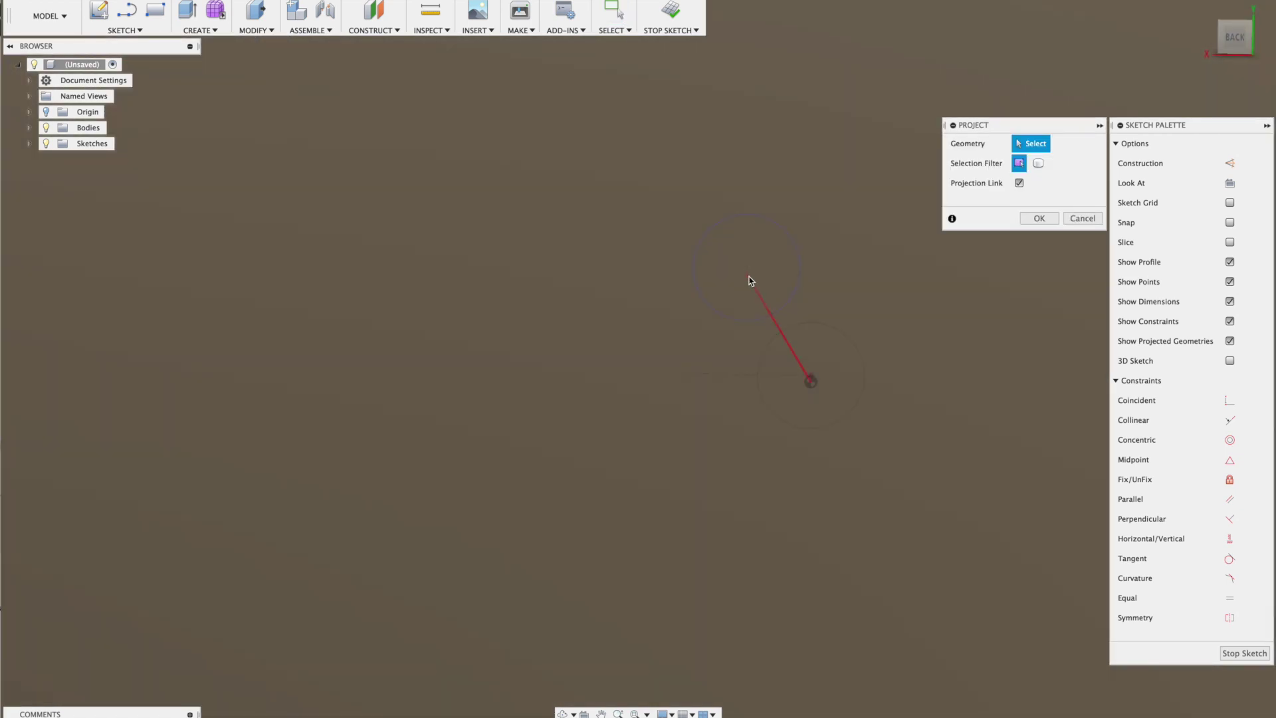
left_click(751, 282)
left_click(724, 315)
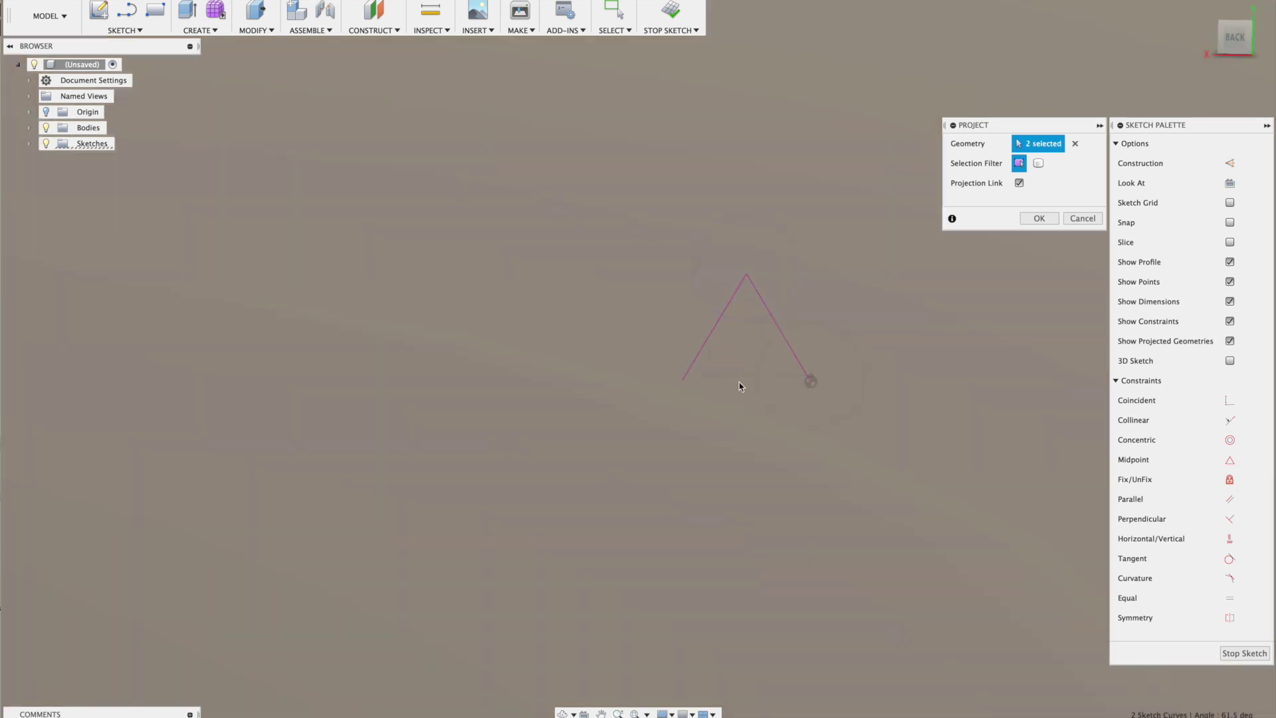
left_click(740, 380)
Step: Confirm the projection and draw median lines from the bottom midpoint and bottom-right vertex
key("Return")
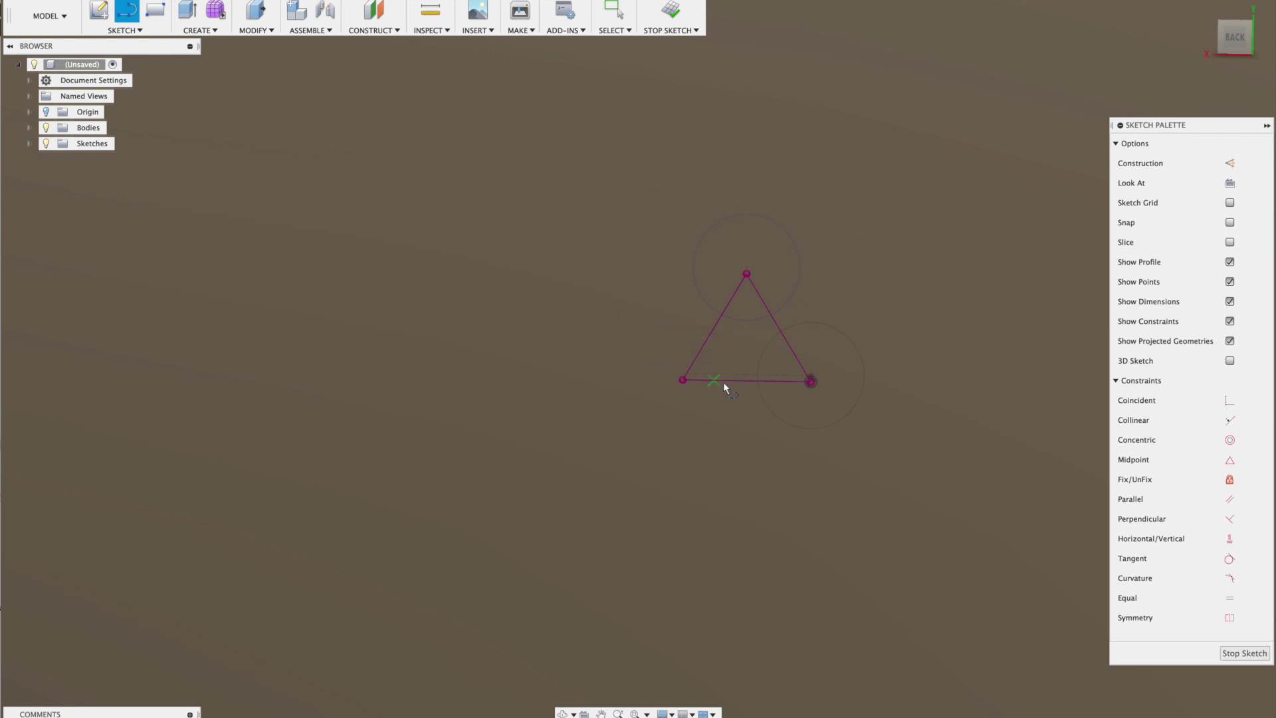
left_click(744, 381)
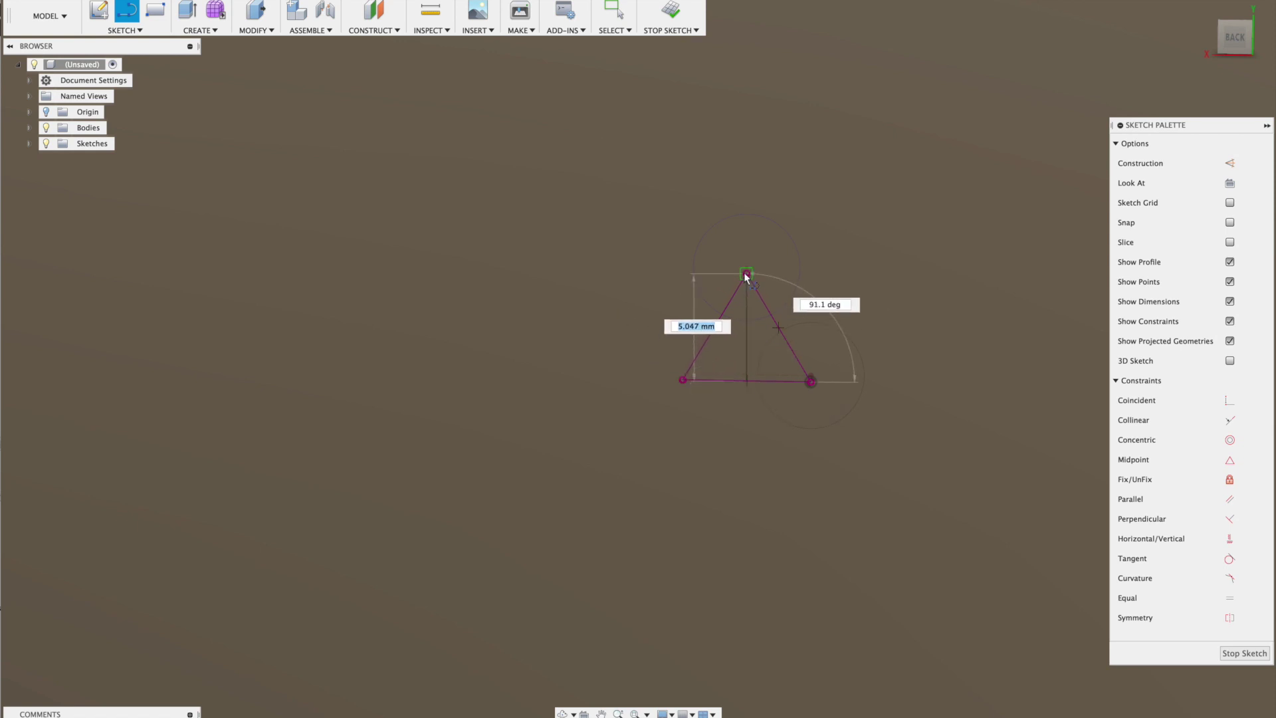
left_click(746, 274)
left_click(811, 382)
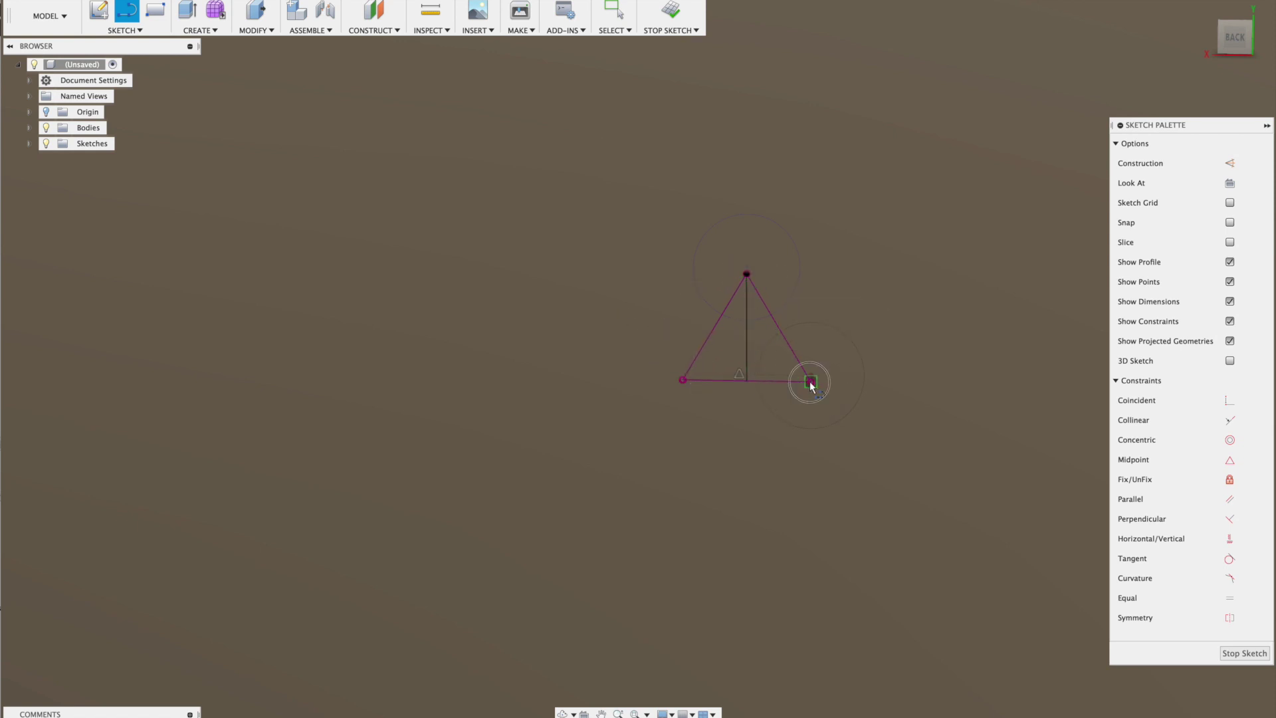
left_click(717, 326)
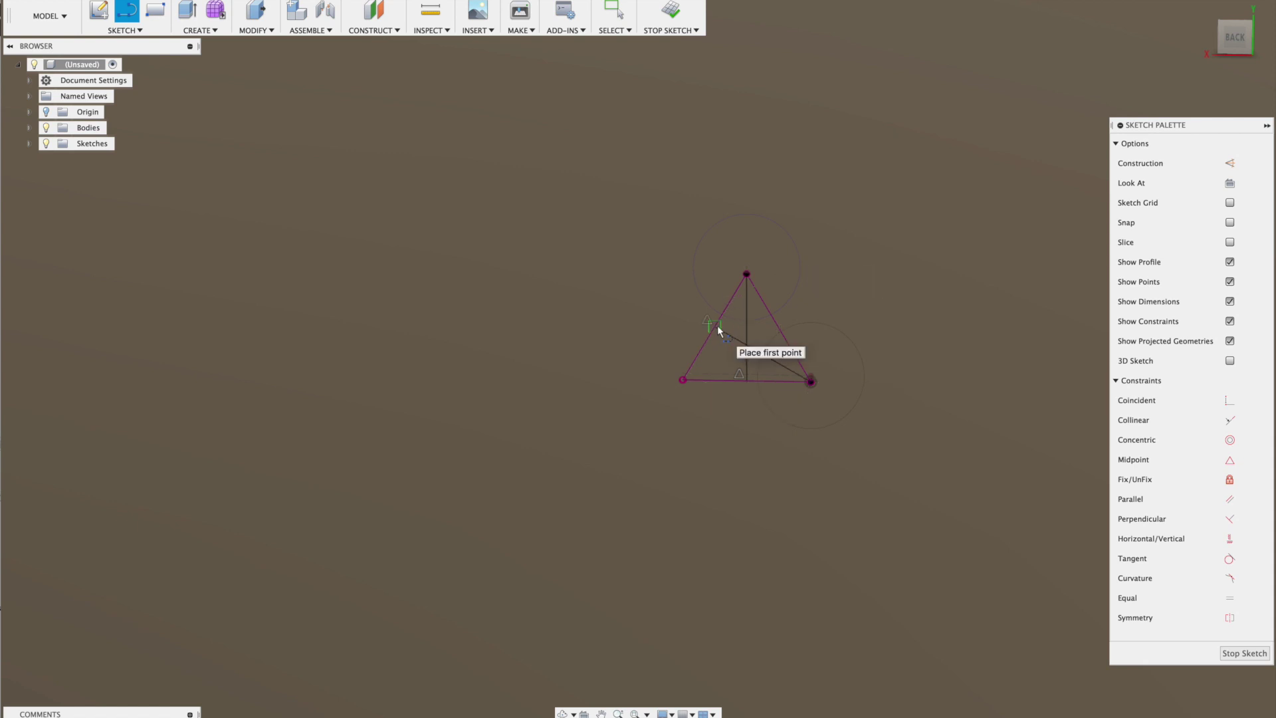
Step: Draw a line from the triangle's centroid out to the upper left
left_click(125, 31)
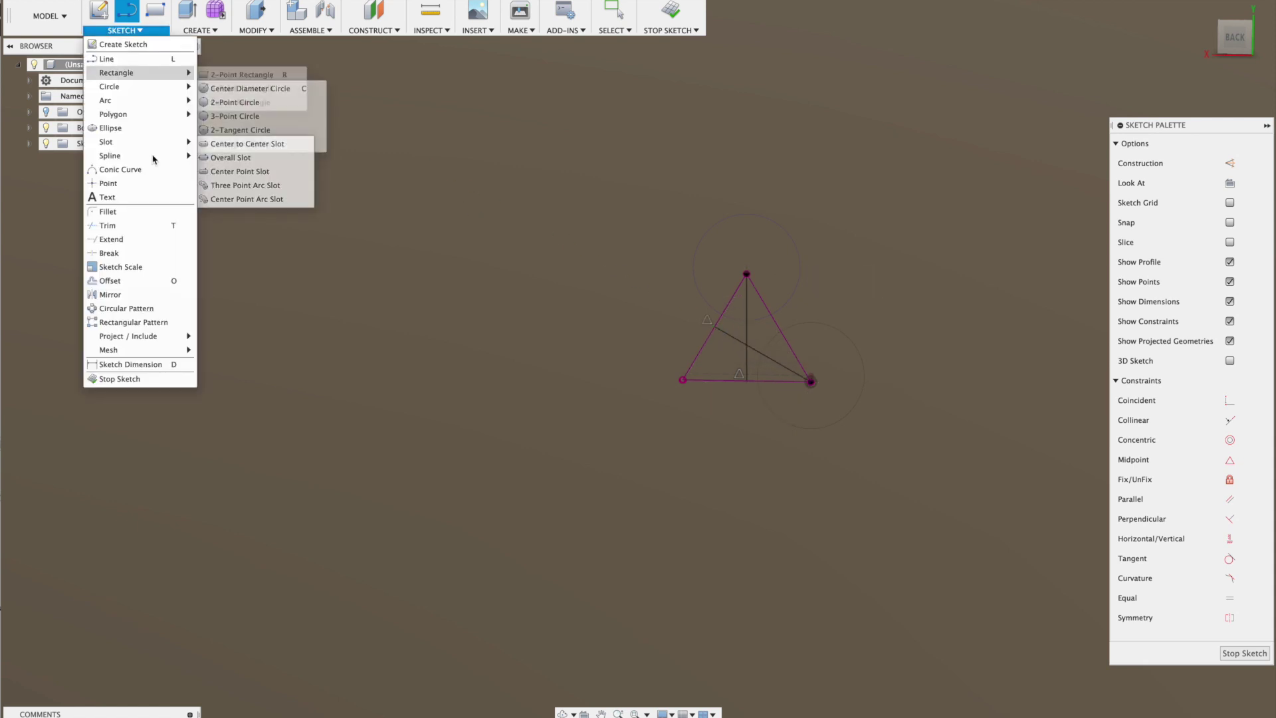
left_click(99, 185)
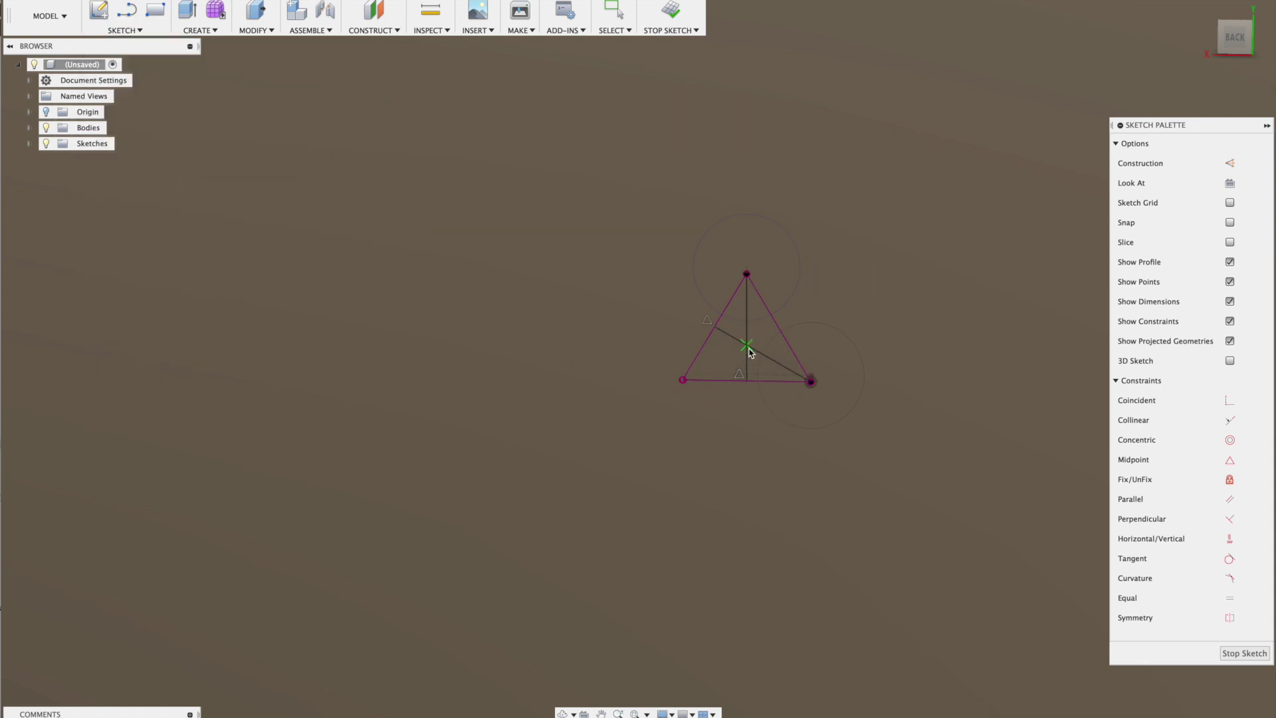
key("l")
left_click(747, 345)
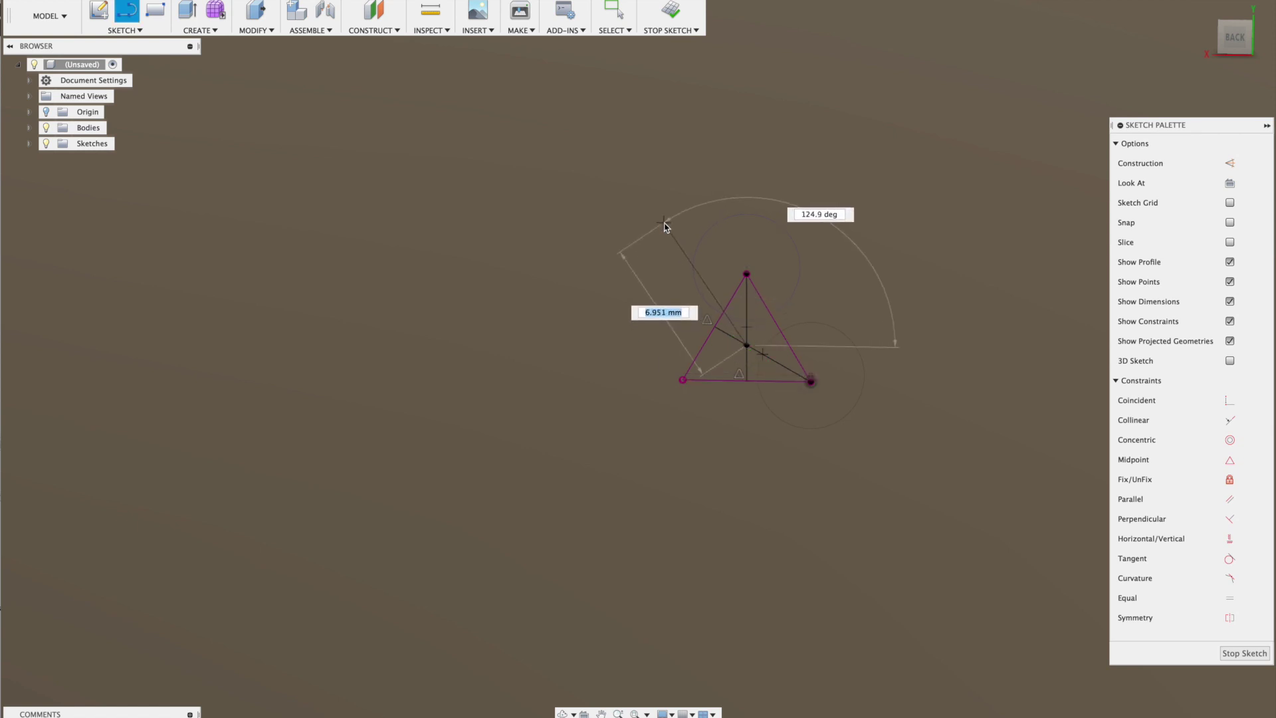
left_click(664, 223)
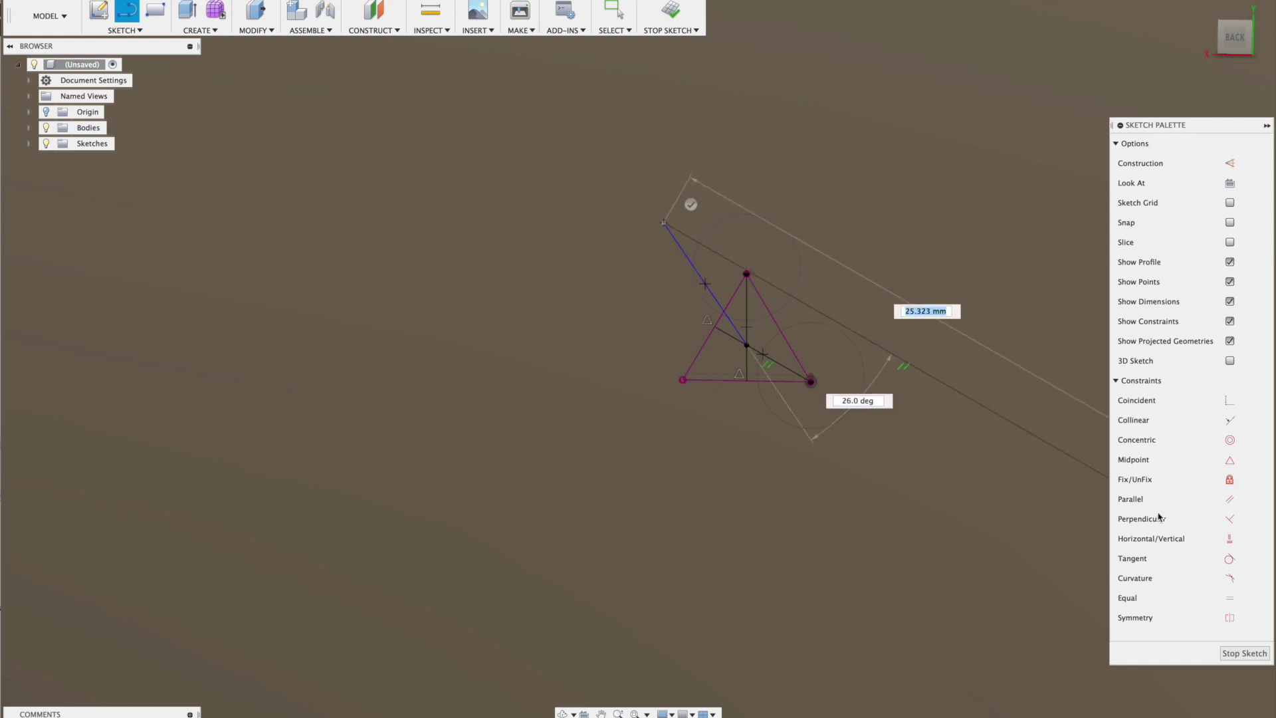
key("Escape")
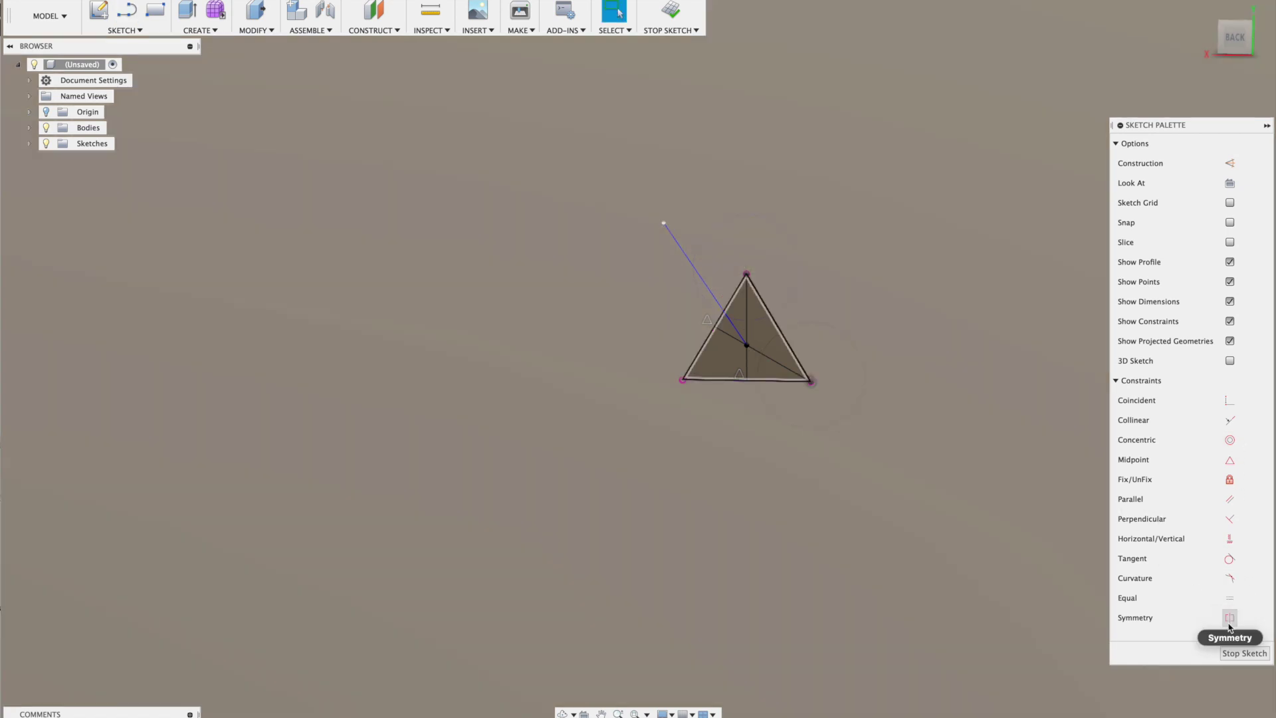
Step: Constrain the new upper line parallel and equal to the triangle's right edge
left_click(1229, 498)
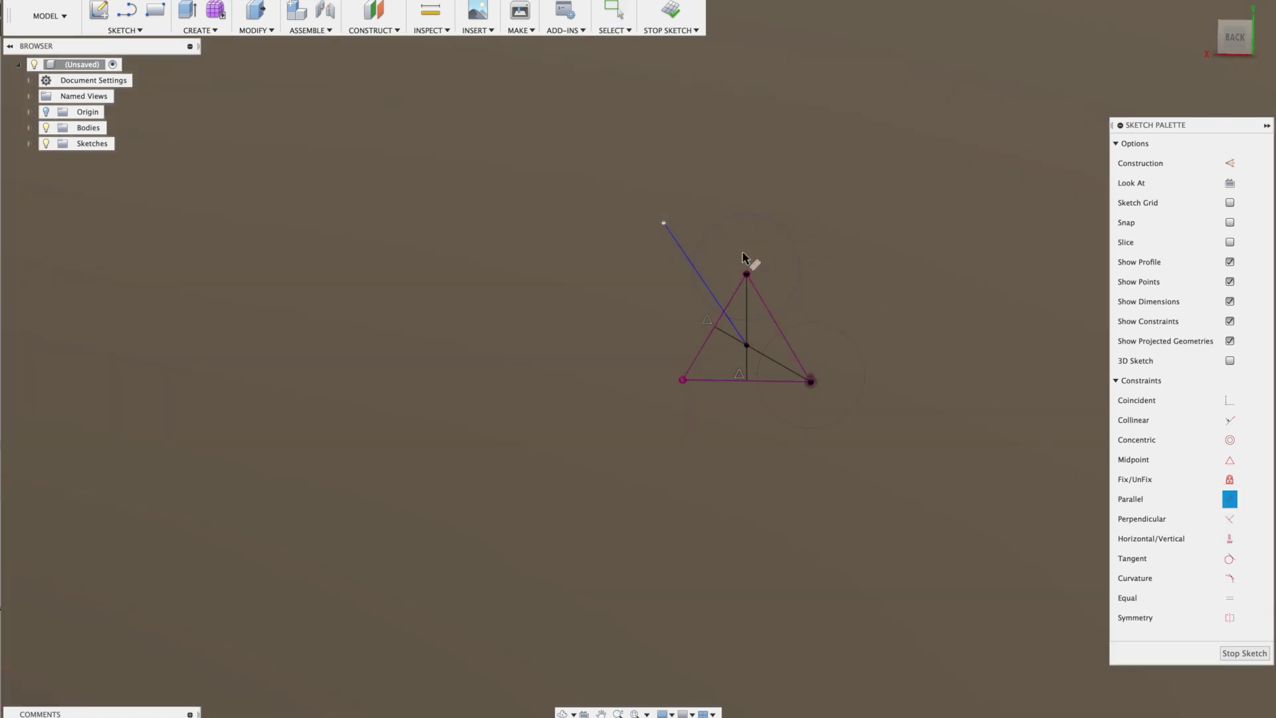
left_click(688, 261)
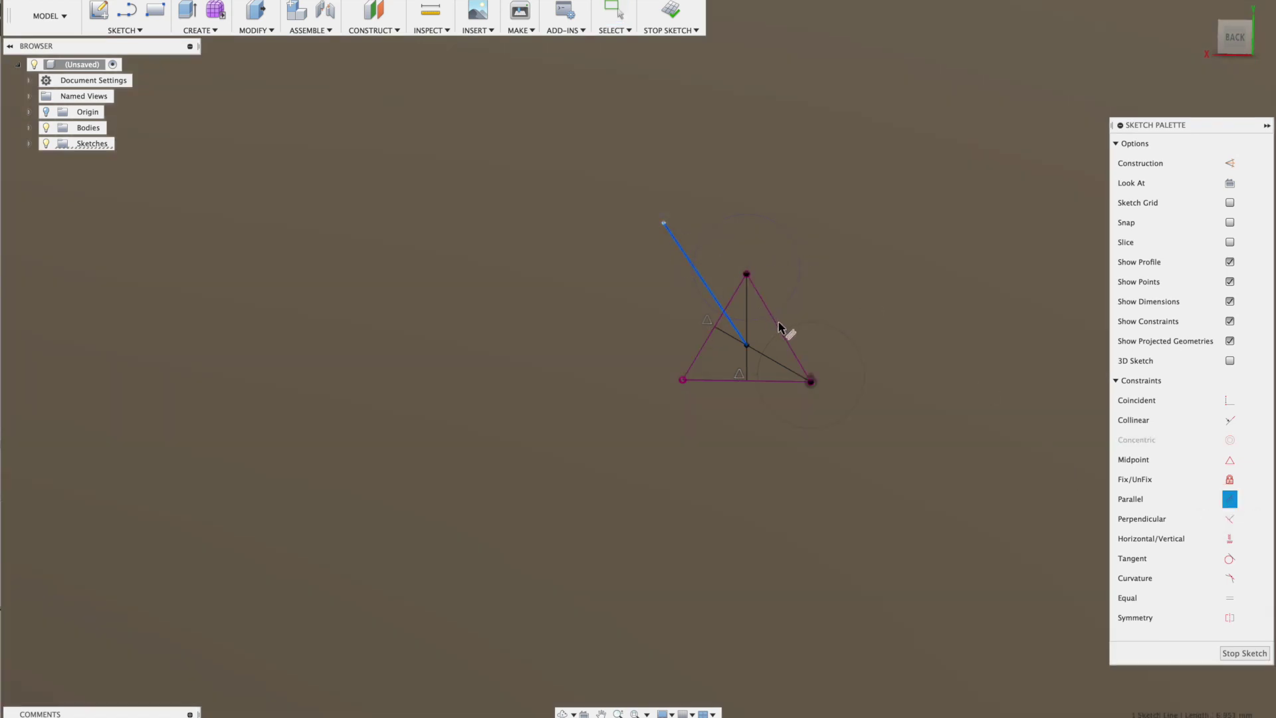
left_click(782, 327)
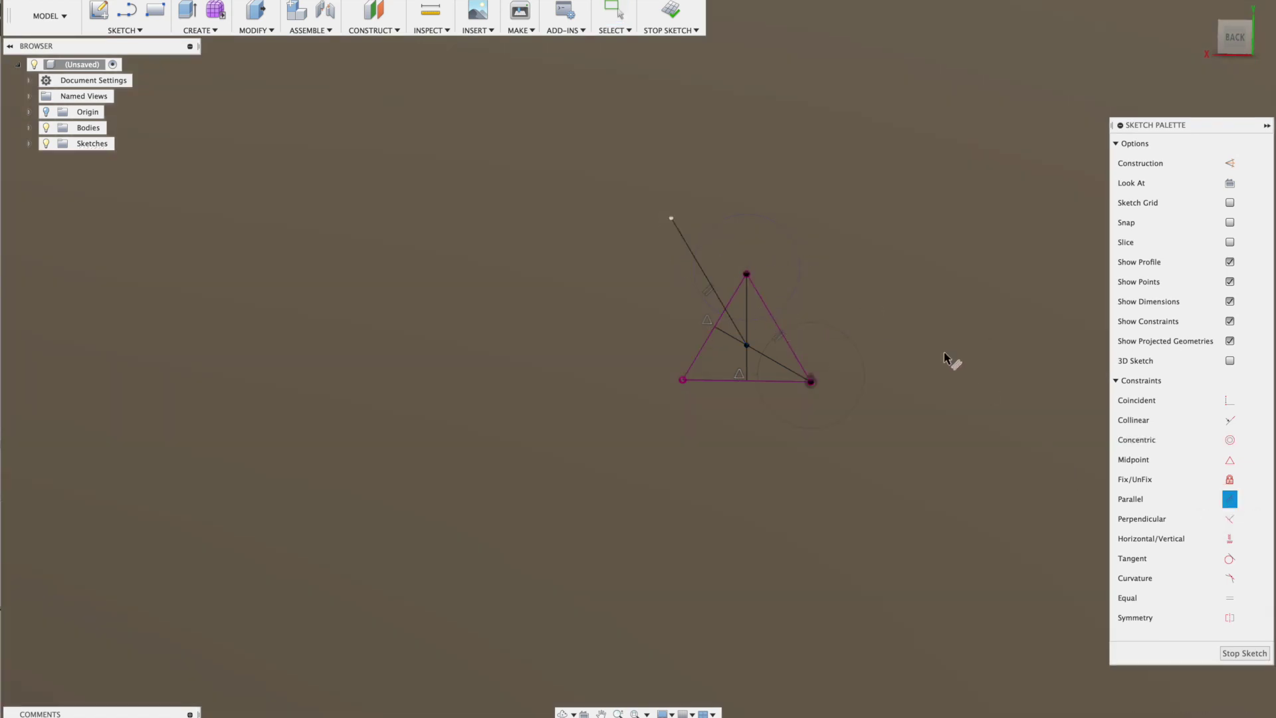
left_click(1229, 597)
left_click(690, 249)
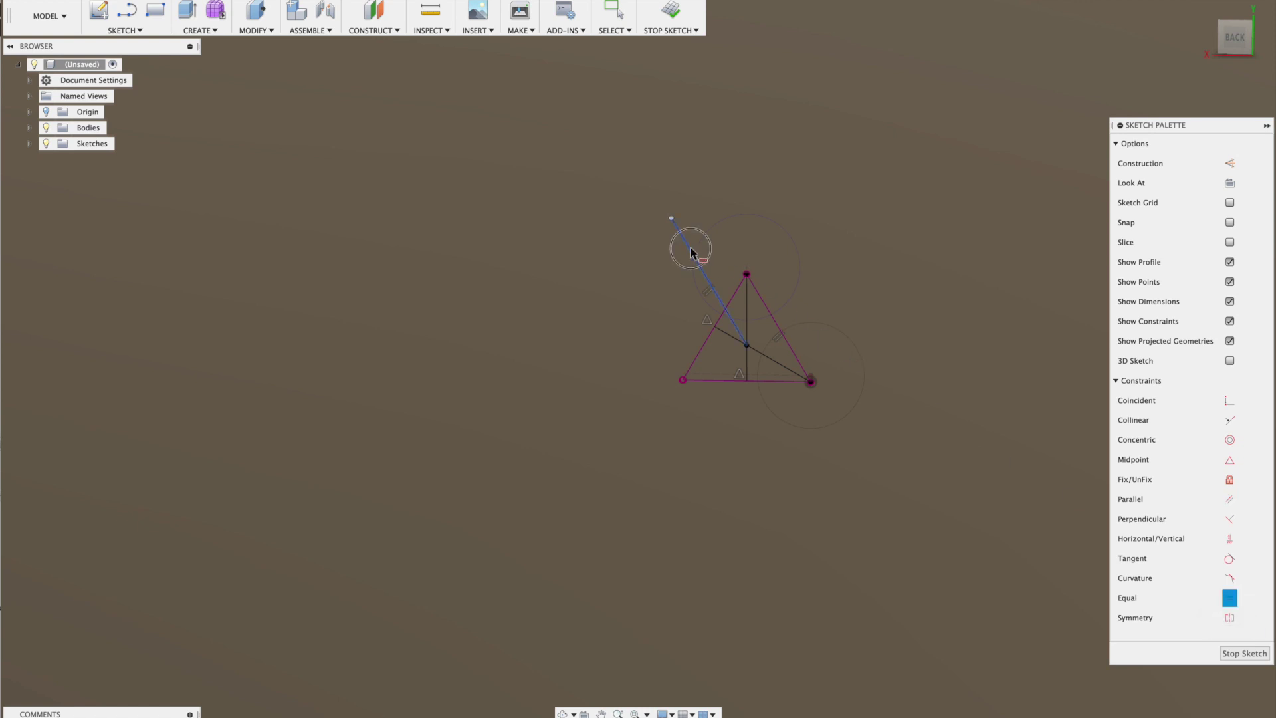
left_click(776, 324)
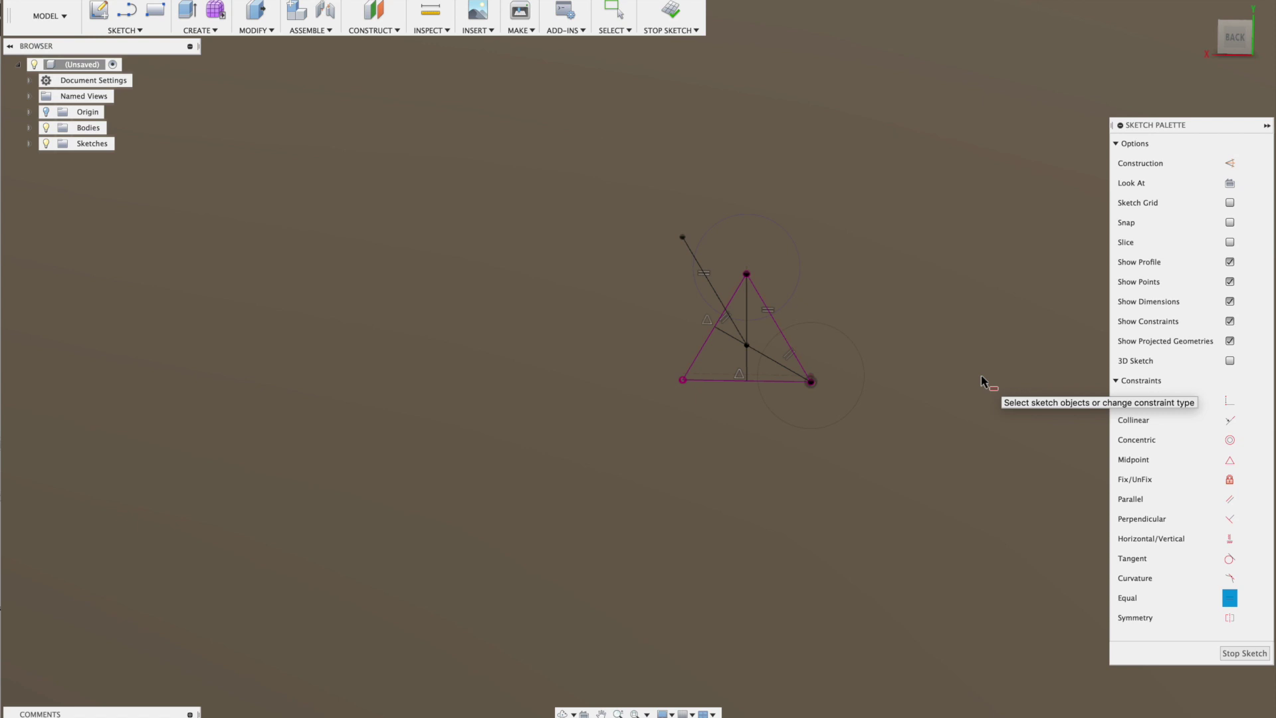
Step: Place 5 mm circles at the upper line's free end and at the triangle's centroid
key("c")
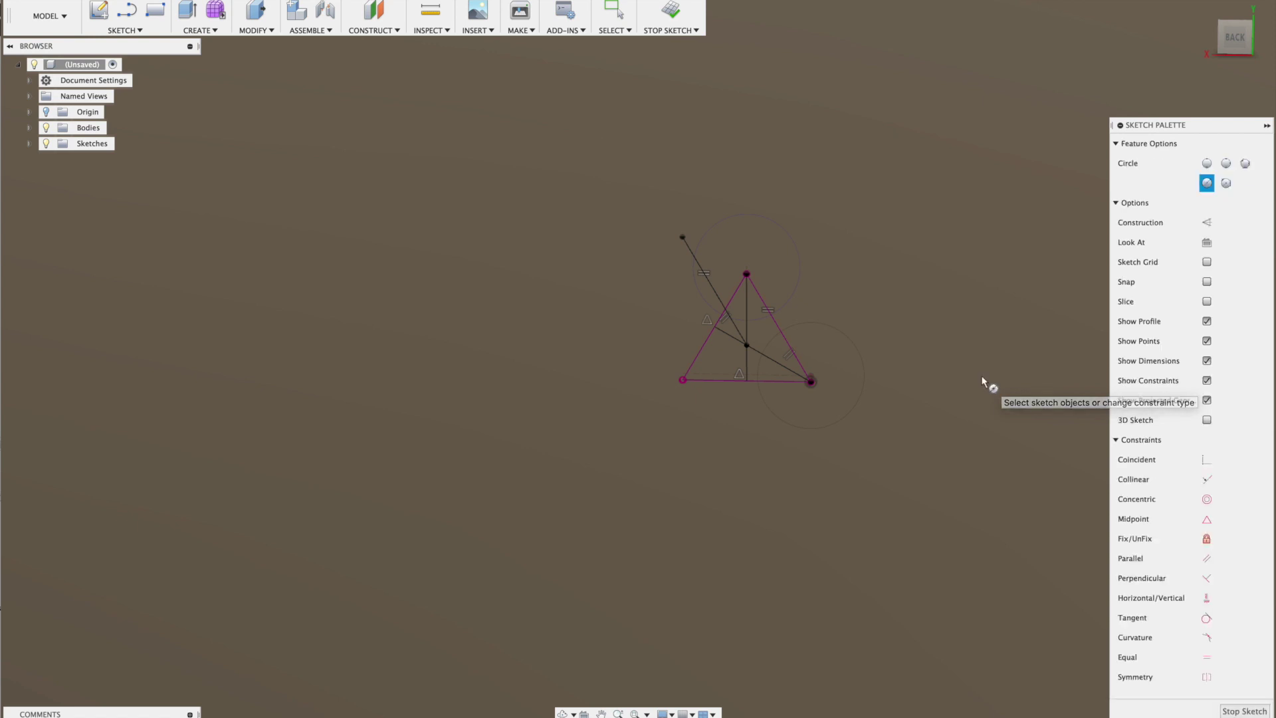
left_click(685, 238)
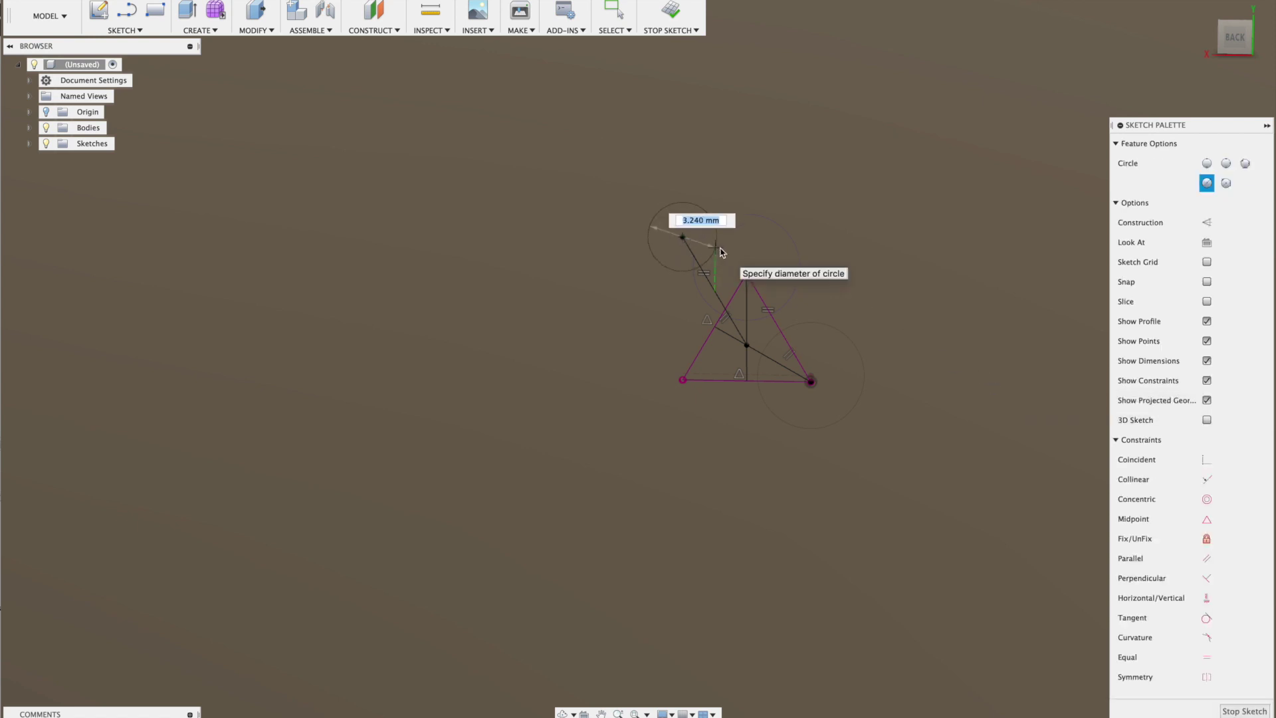
type("5")
key("Return")
key("Escape")
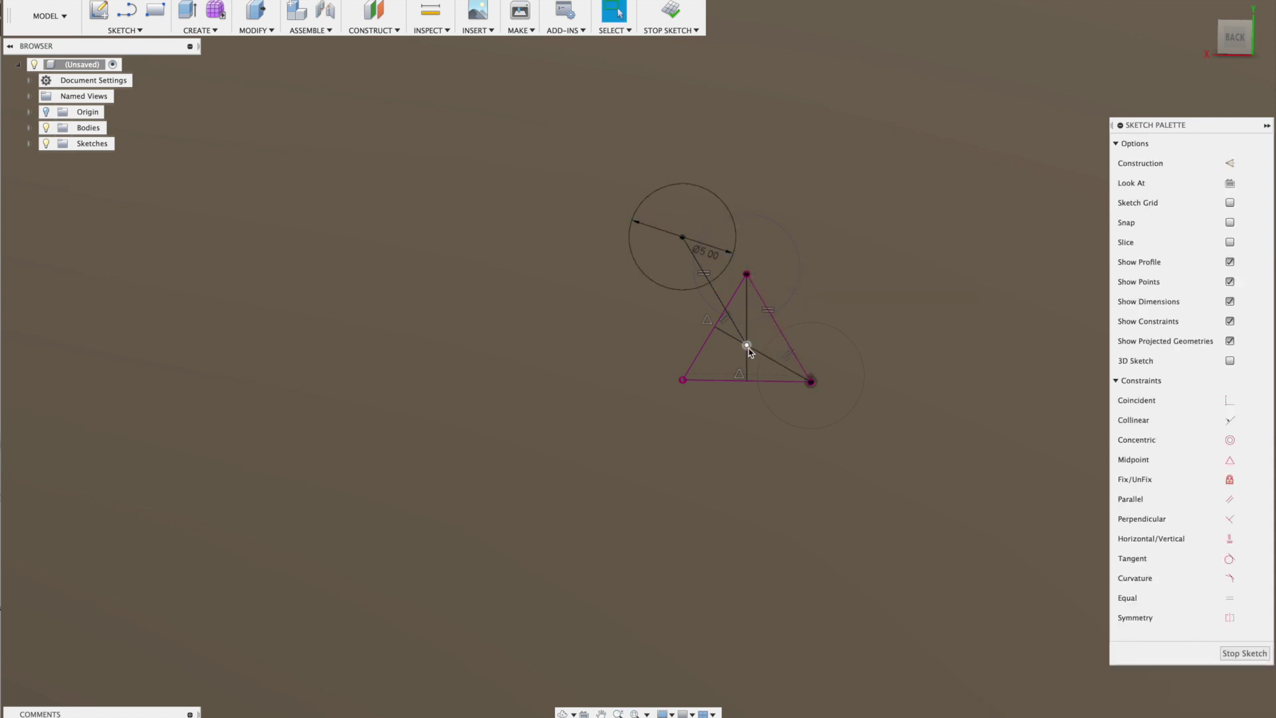
left_click(747, 345)
key("c")
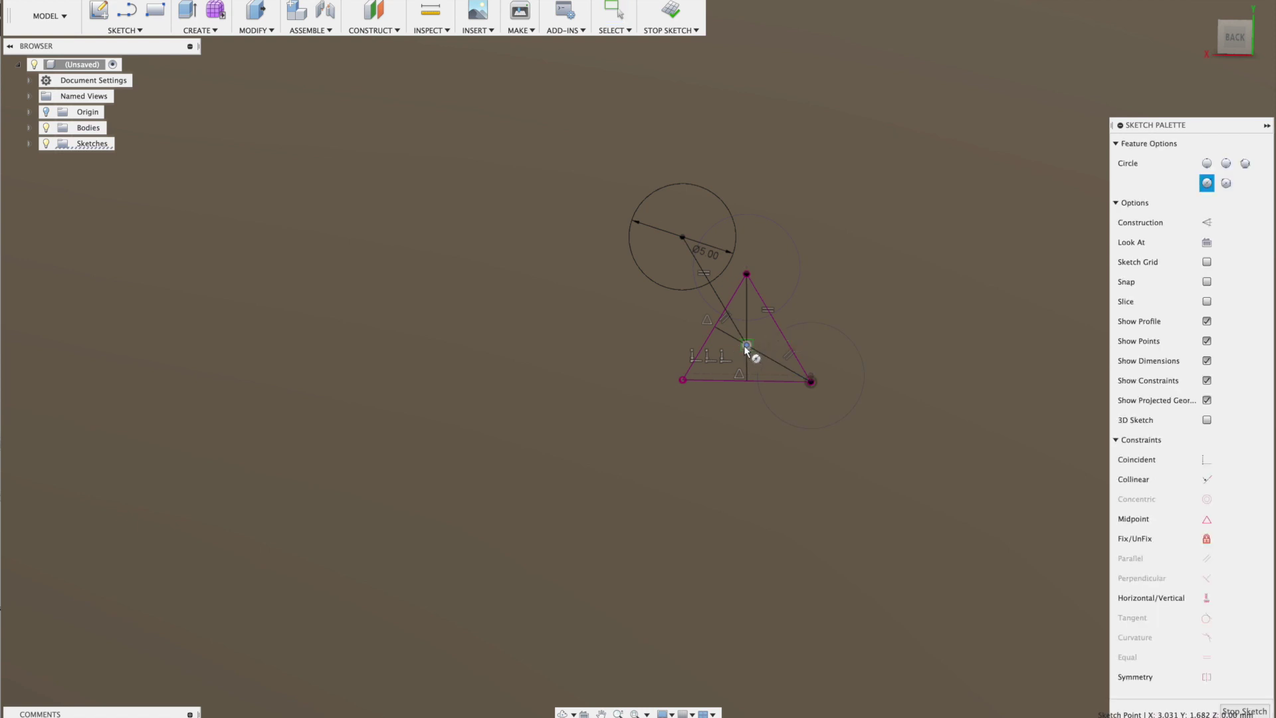
left_click(747, 346)
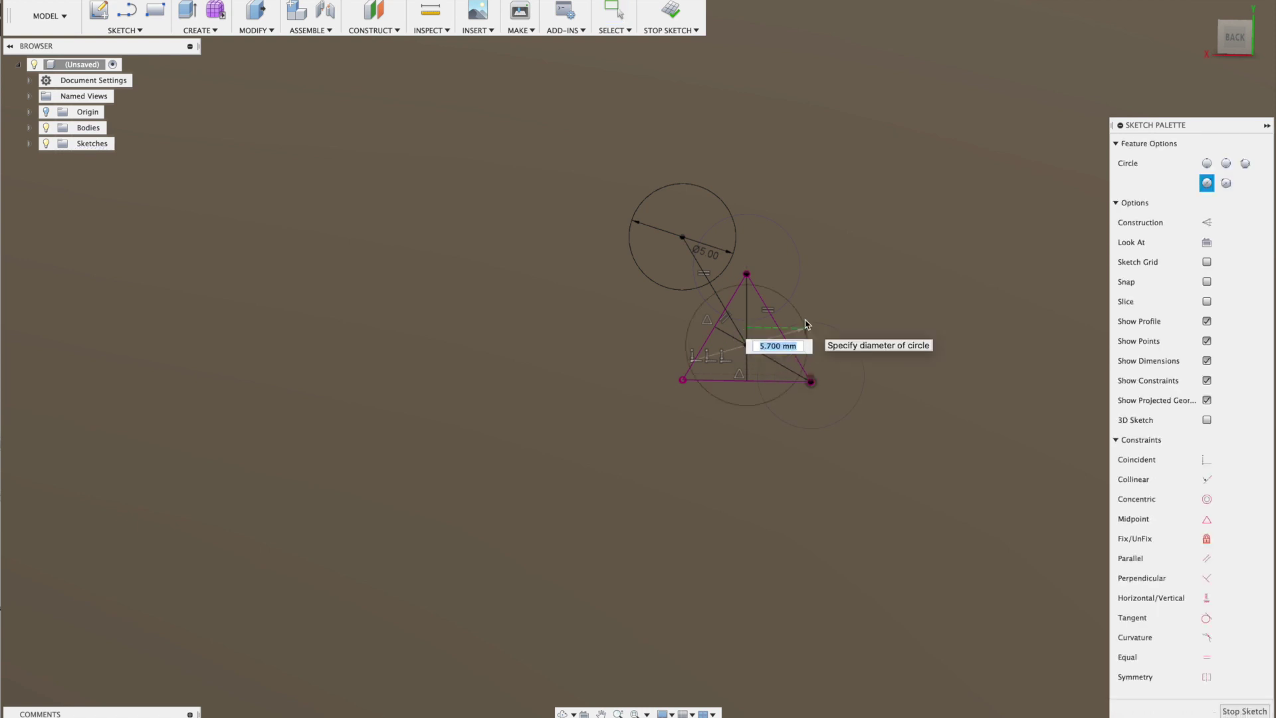
type("5")
key("Return")
key("Escape")
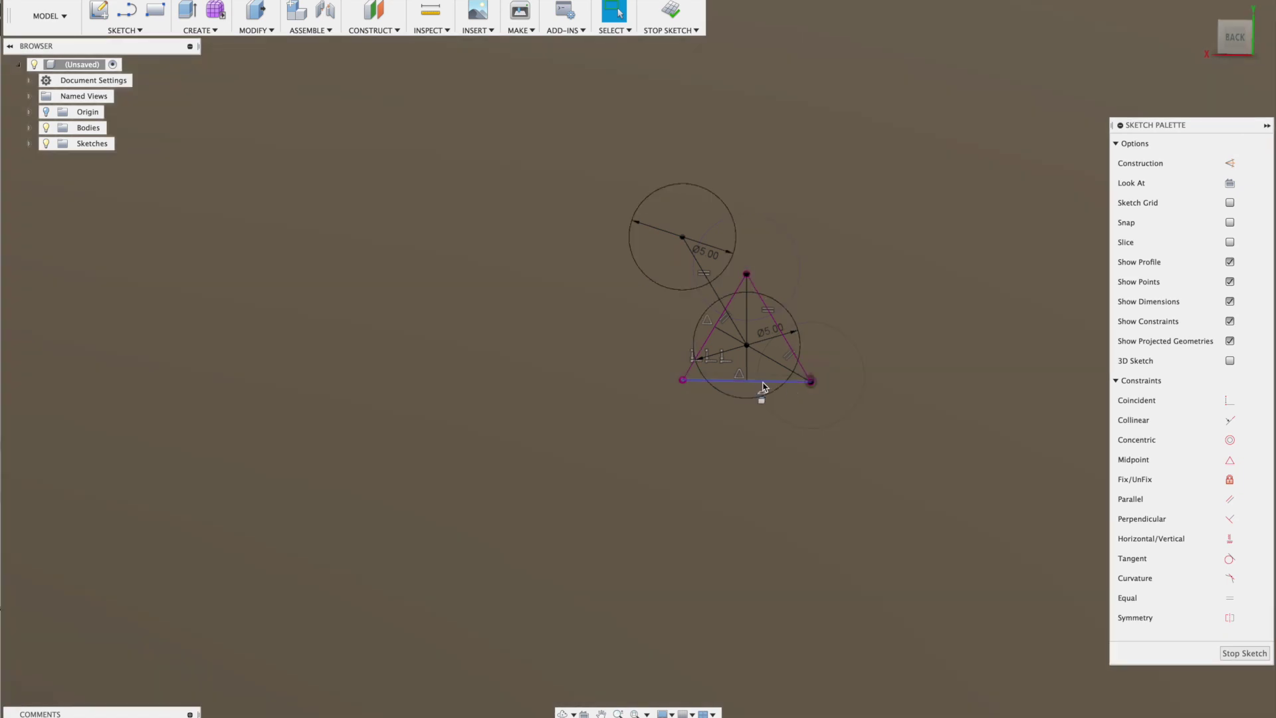
Step: Convert the triangle's bottom, left and right edges to construction lines, then finish the sketch
left_click(763, 387)
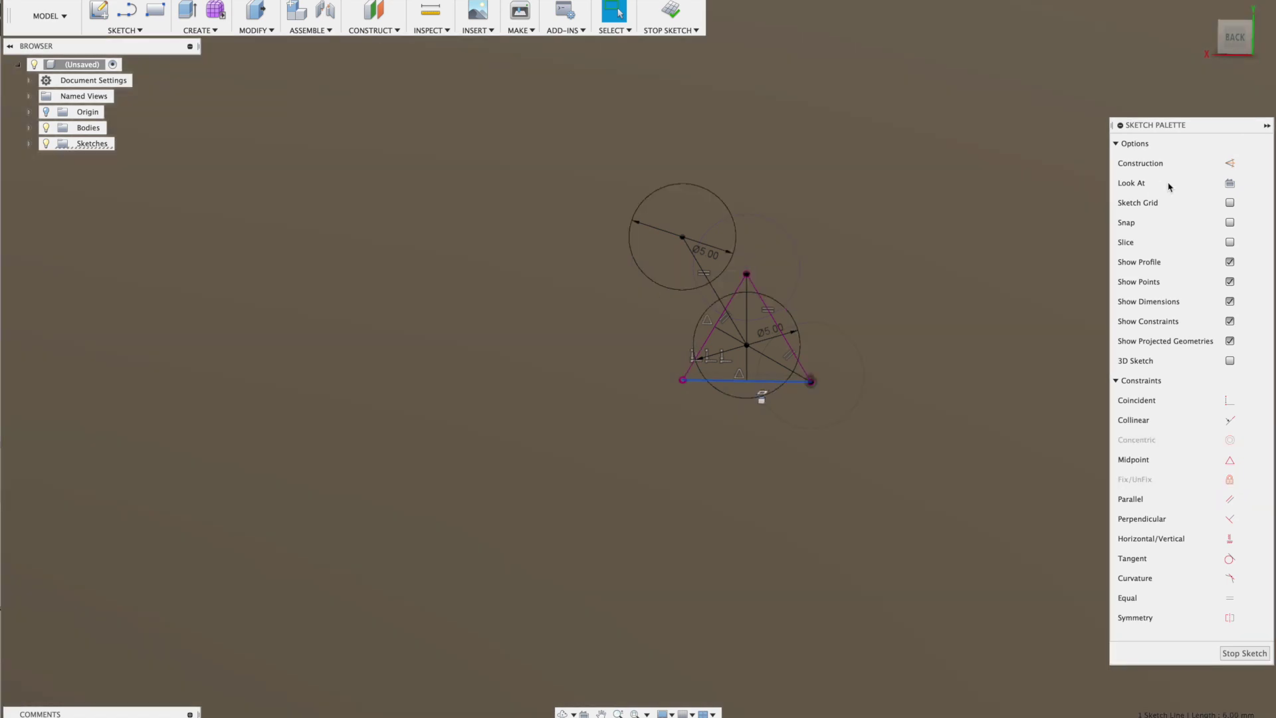
left_click(1229, 164)
left_click(739, 286)
left_click(806, 376, "shift")
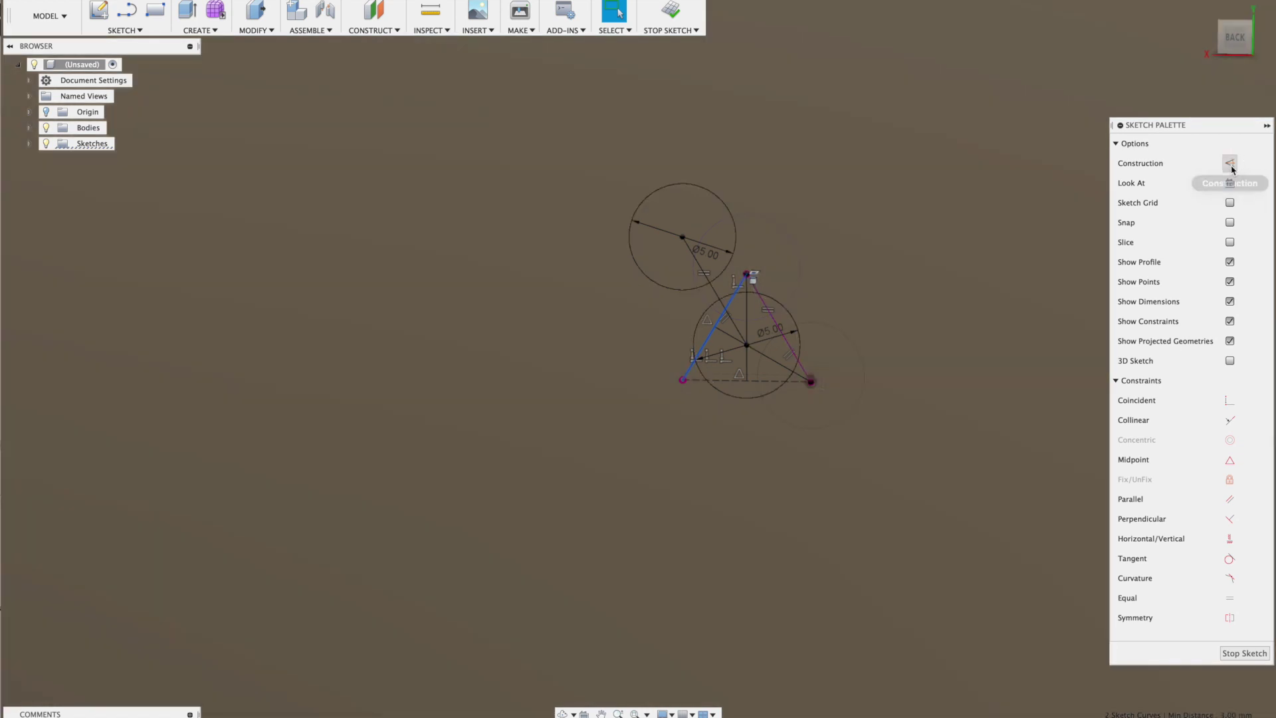
left_click(1230, 163)
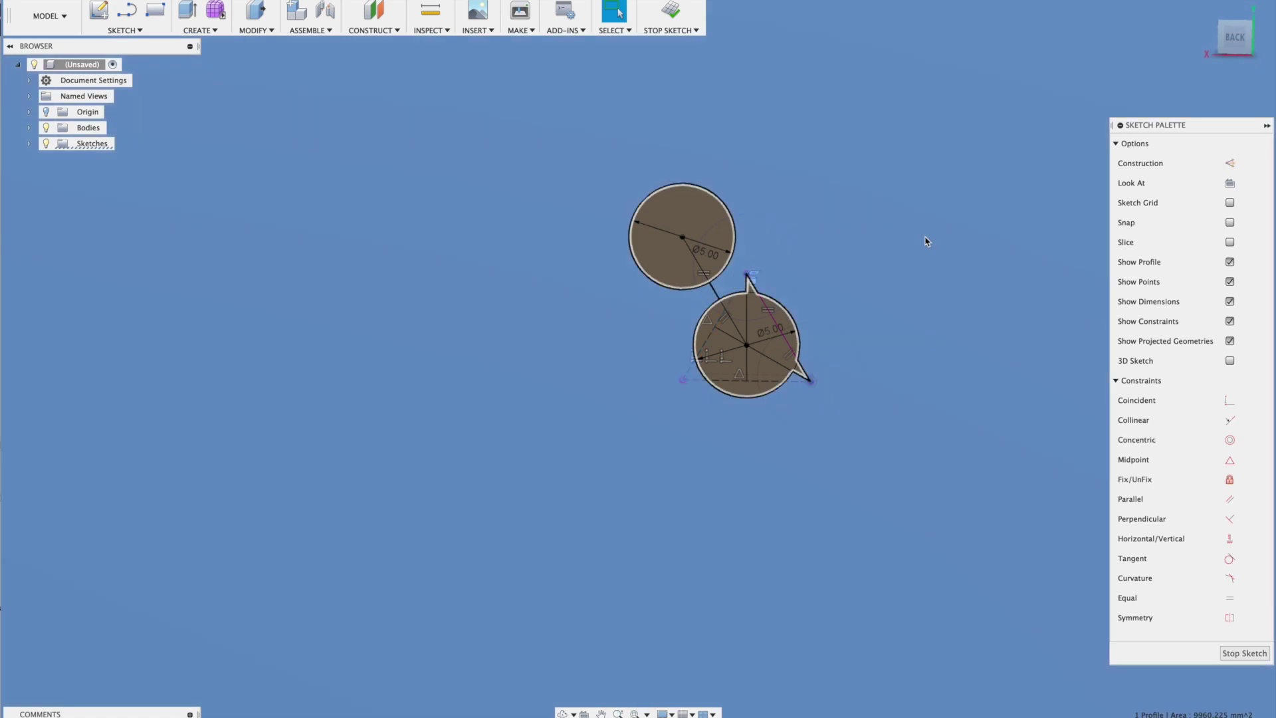
left_click(802, 372)
left_click(802, 372)
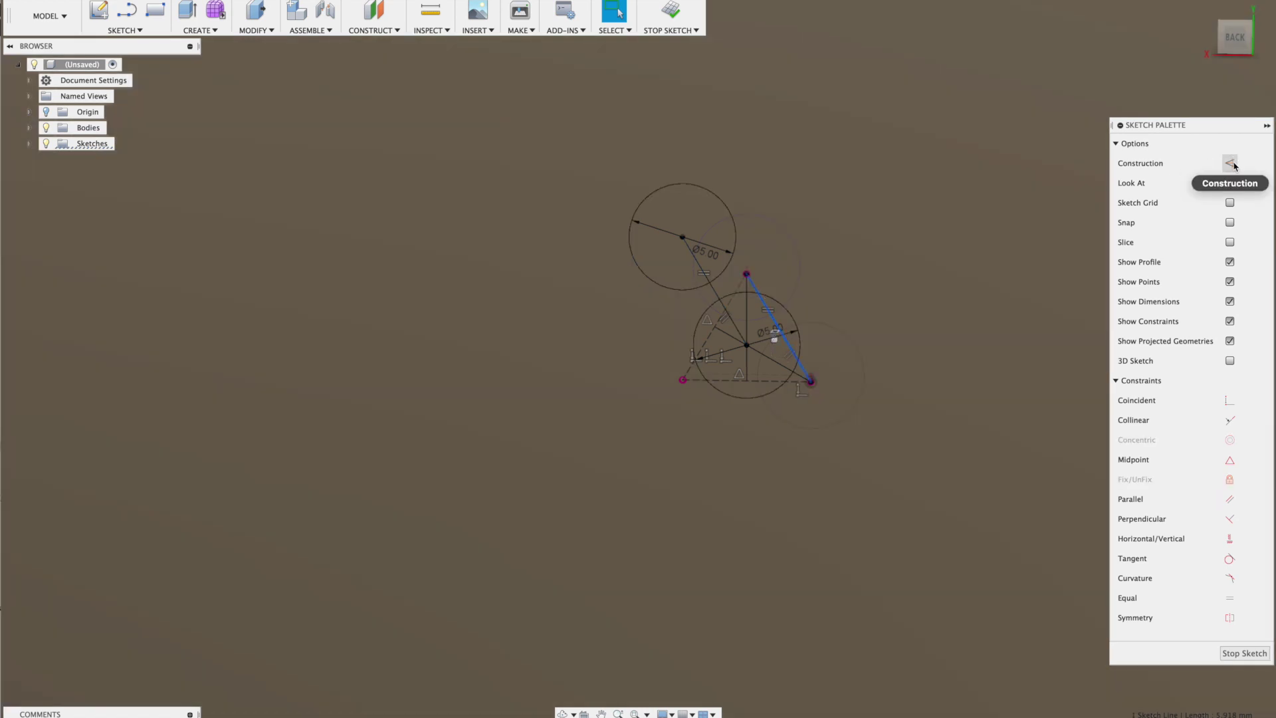
left_click(1231, 164)
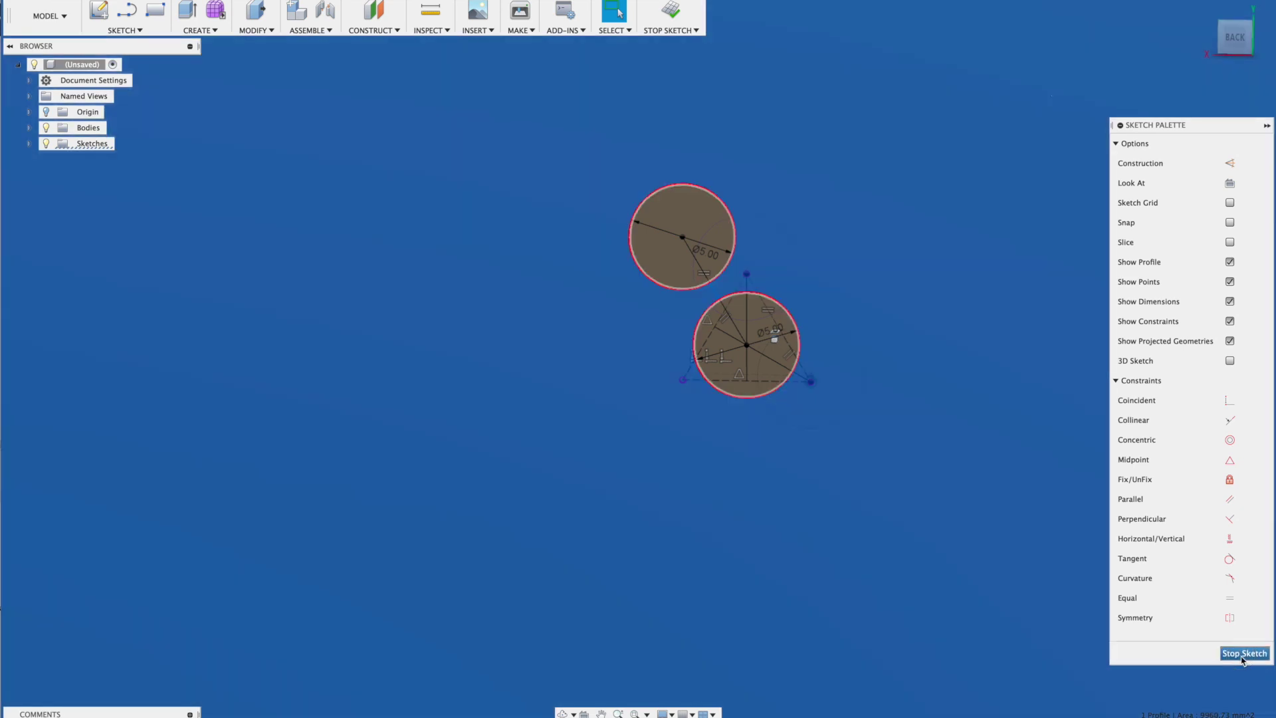
left_click(1245, 653)
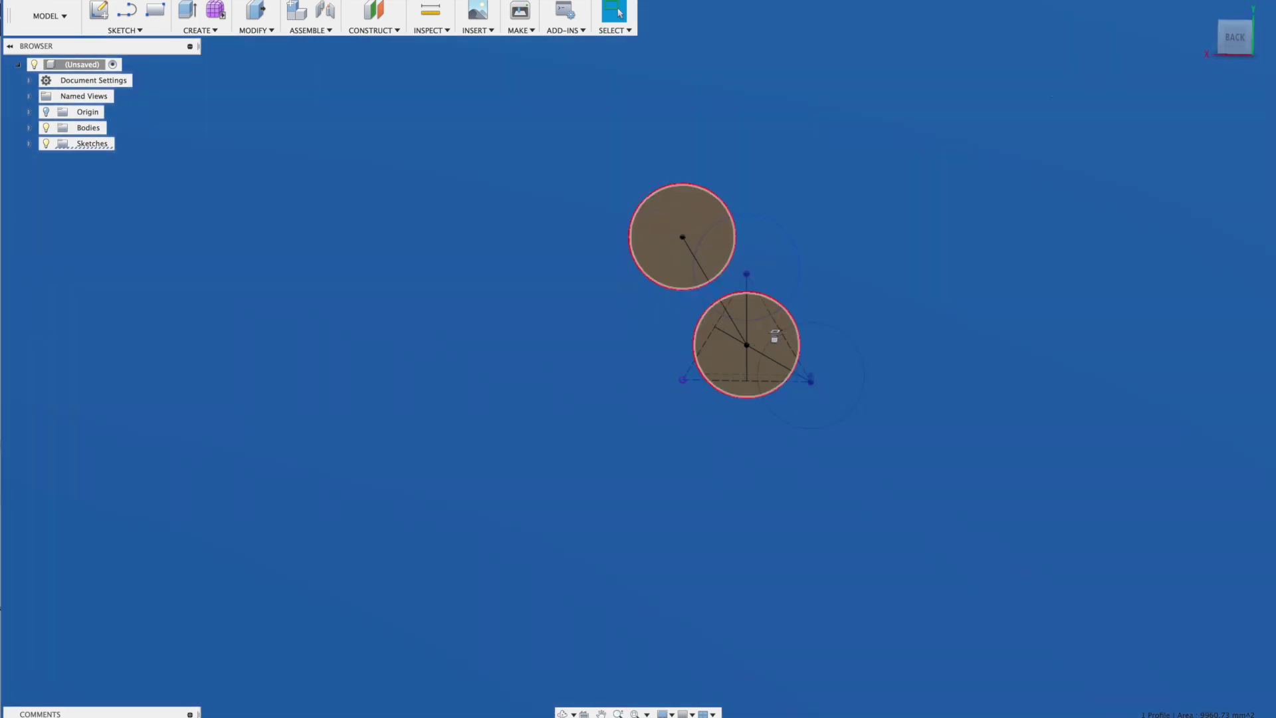
Step: Reopen the sketch and set the upper circle's diameter to d6, reading fx: Ø5.00
key("ctrl+z")
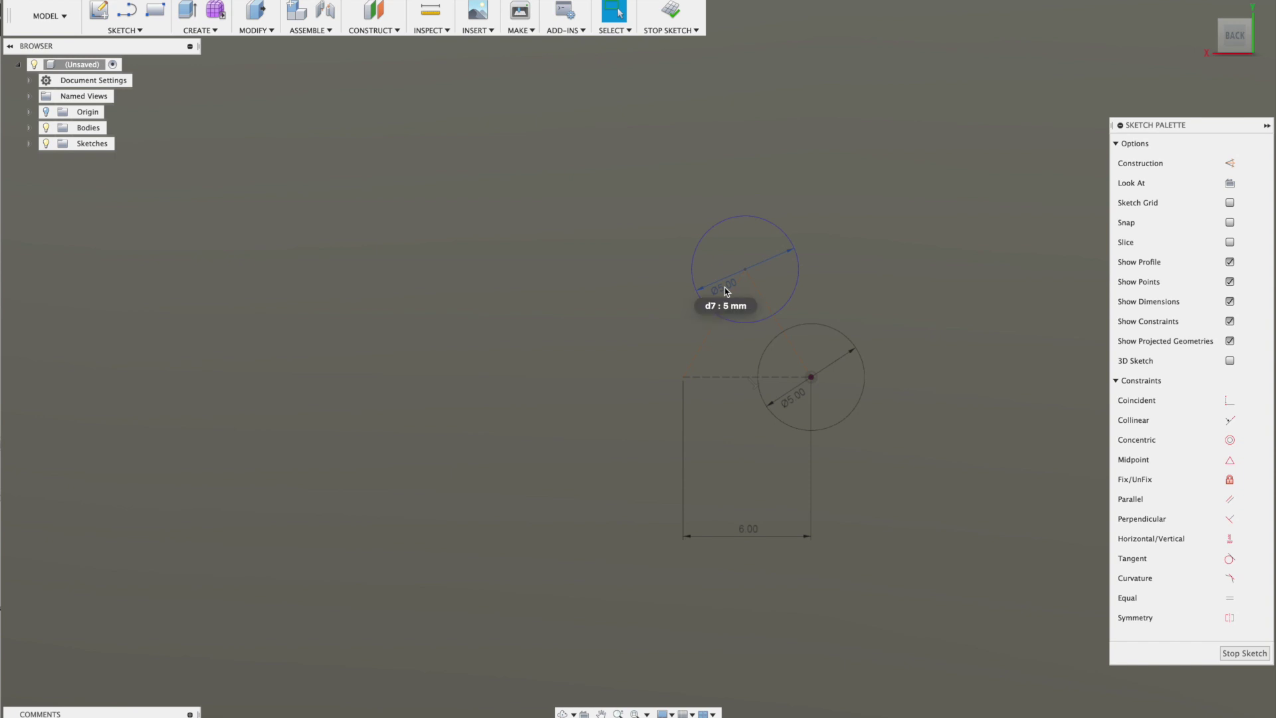
left_click(725, 290)
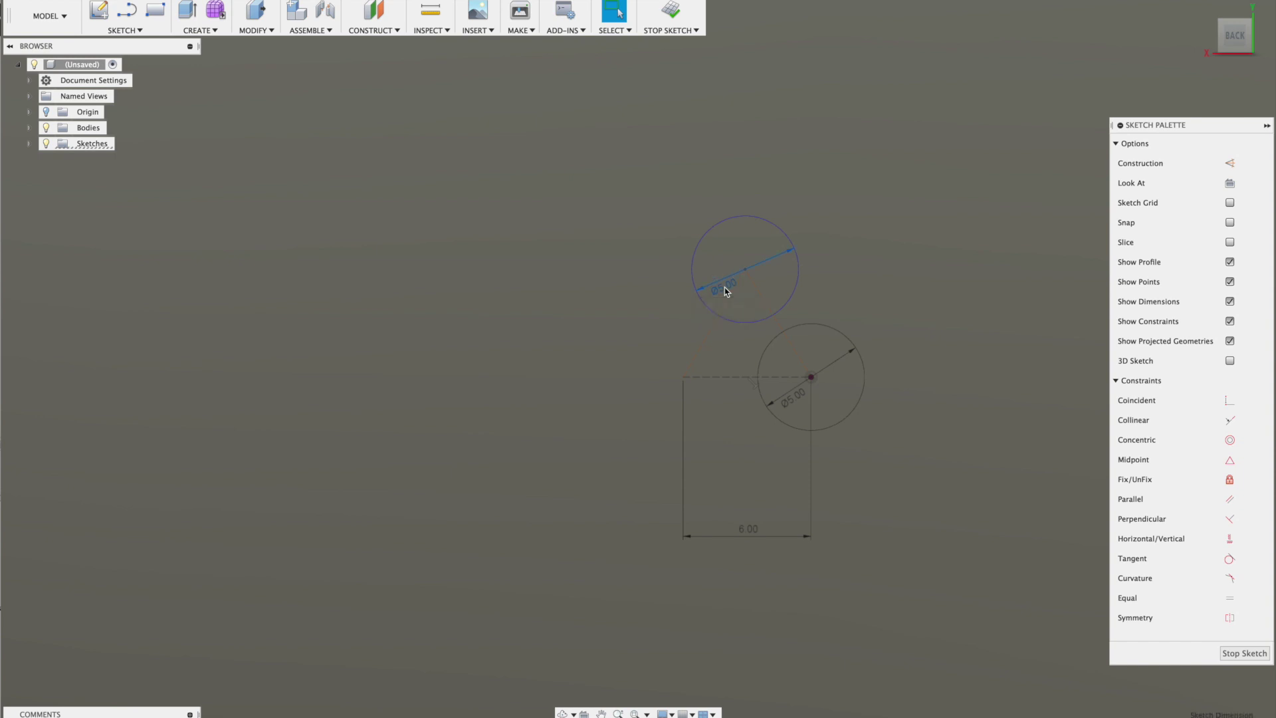
double_click(725, 290)
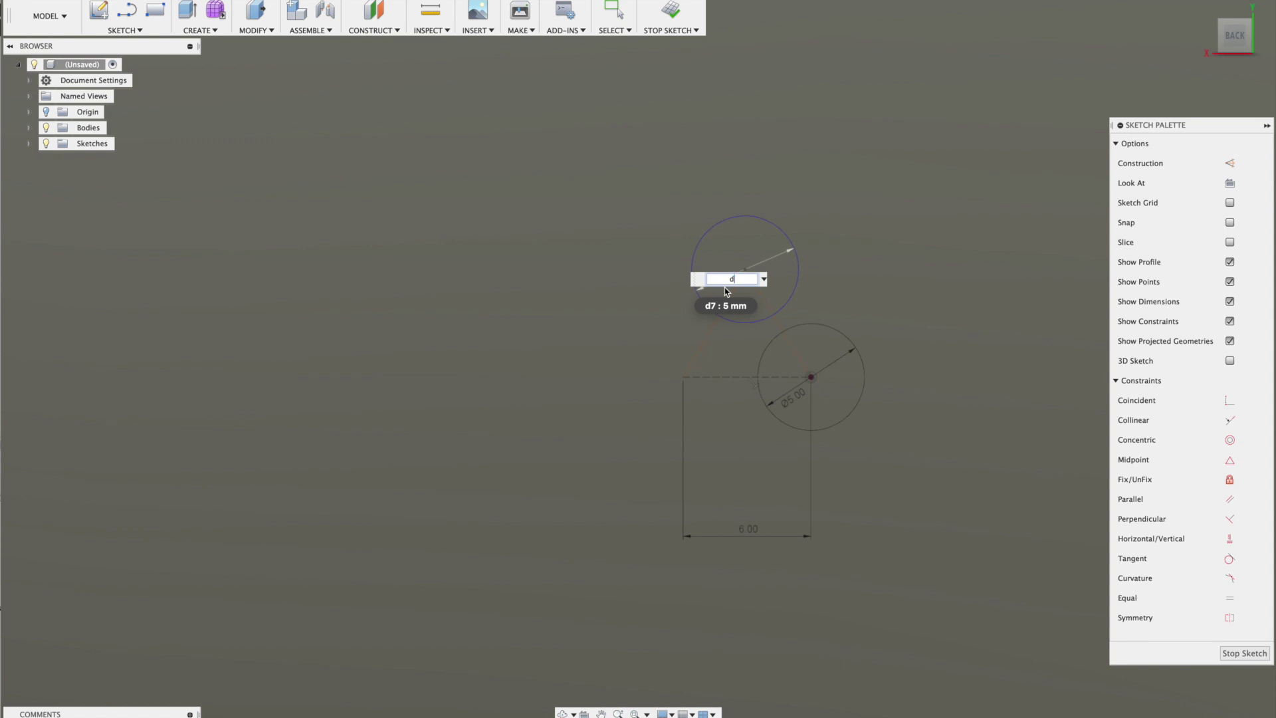
key("Return")
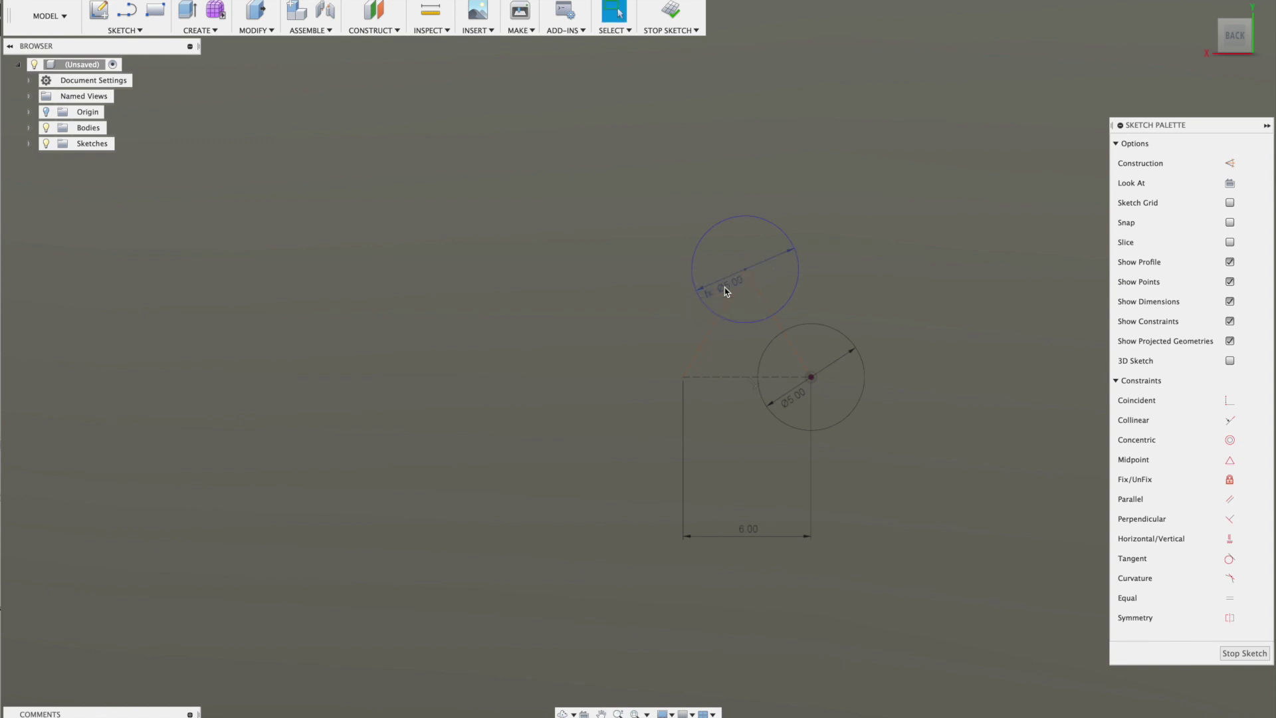
Step: Draw a line across both circles, coincident with their upper and lower centres
key("l")
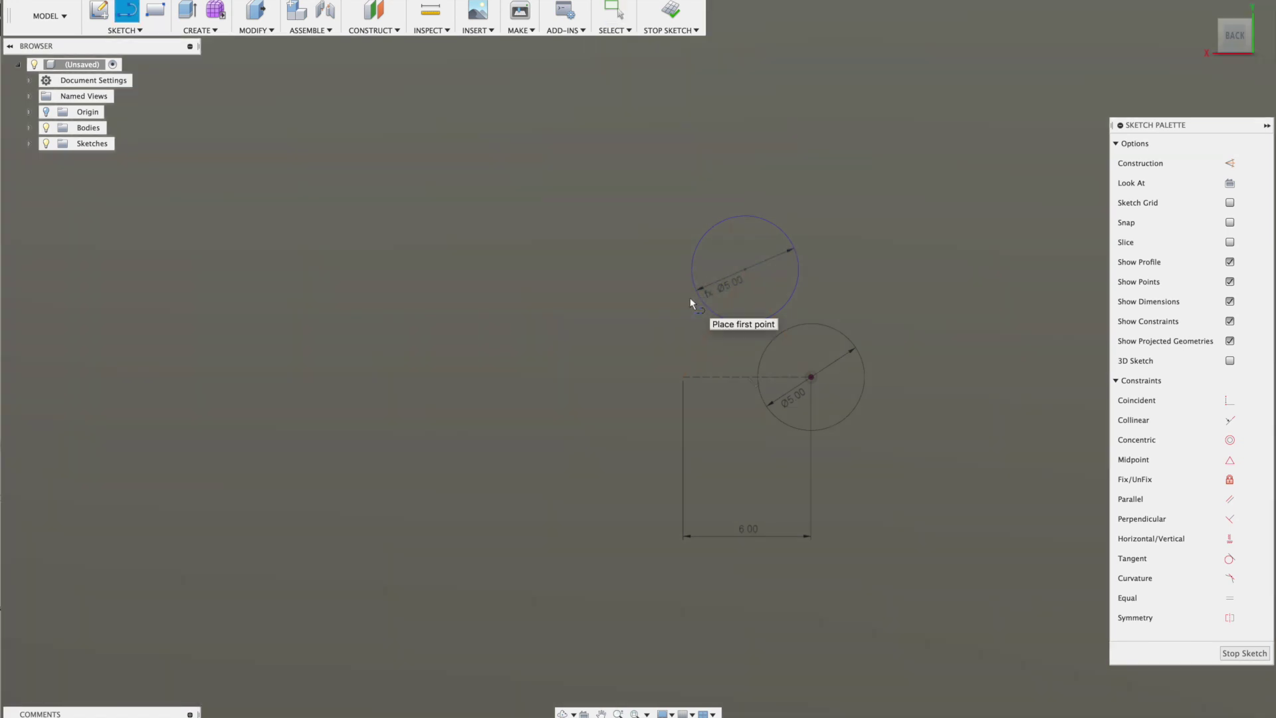
left_click(743, 221)
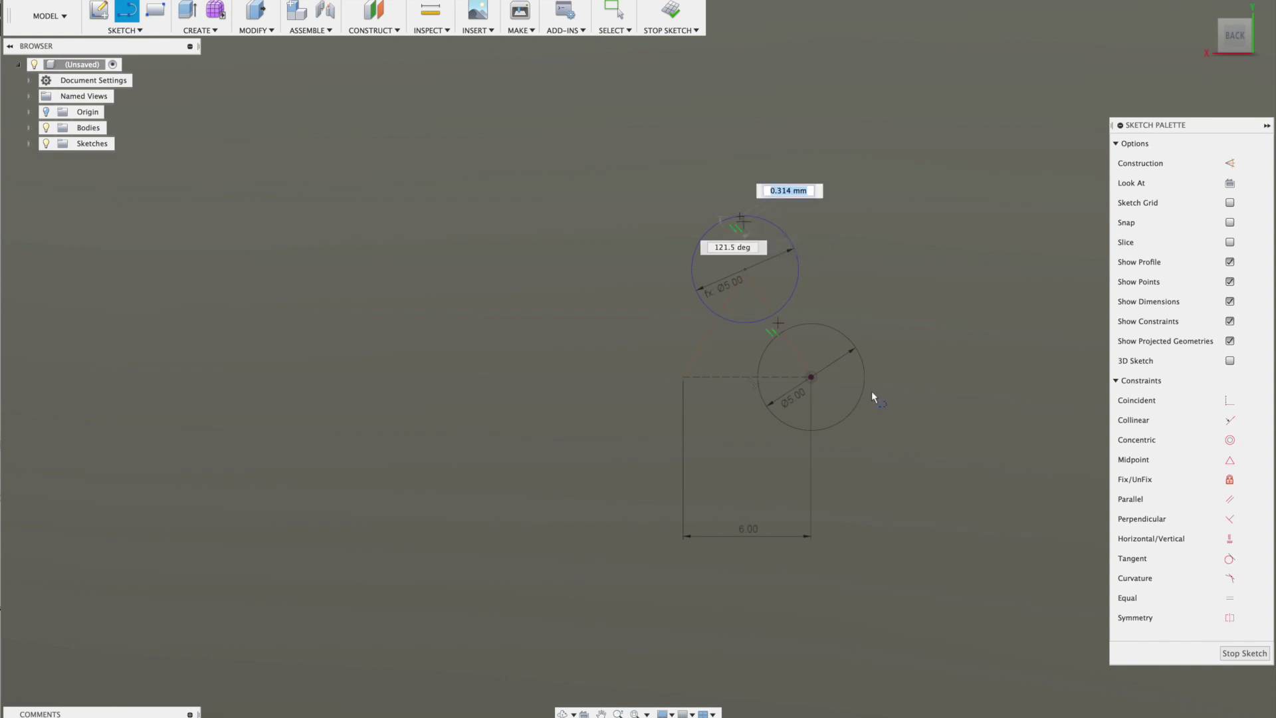
left_click(825, 429)
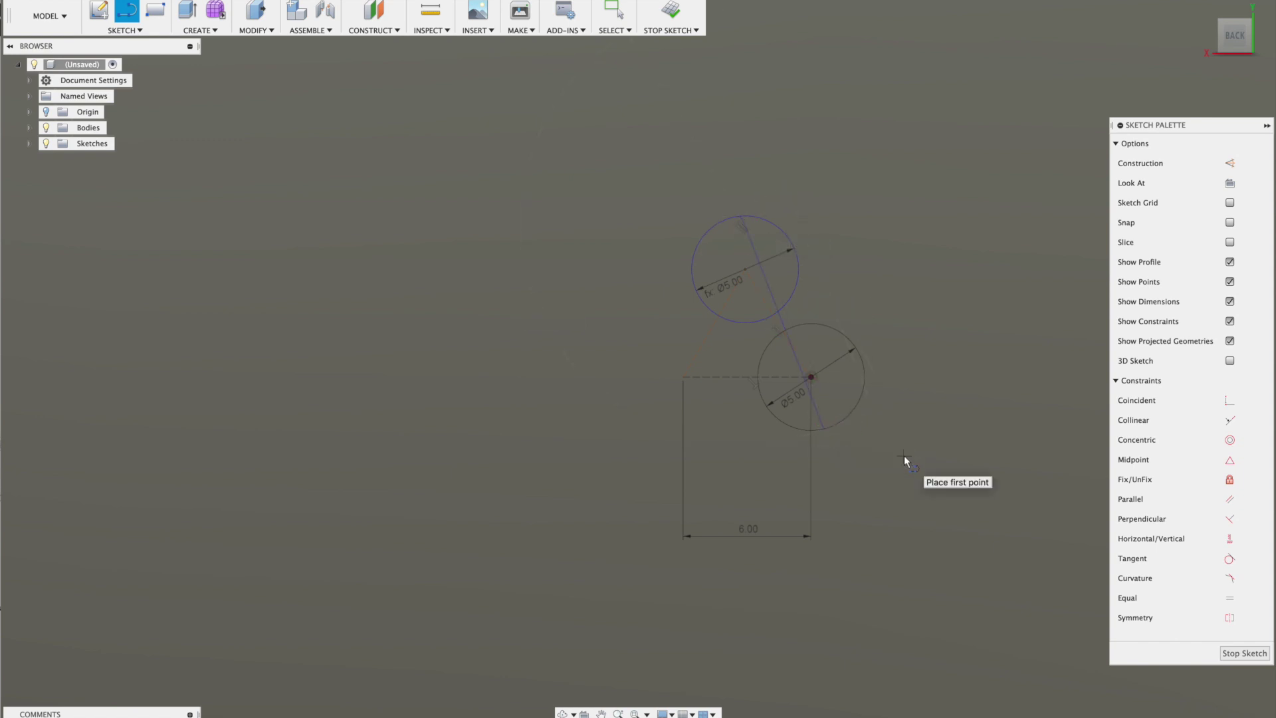
left_click(1229, 399)
left_click(821, 420)
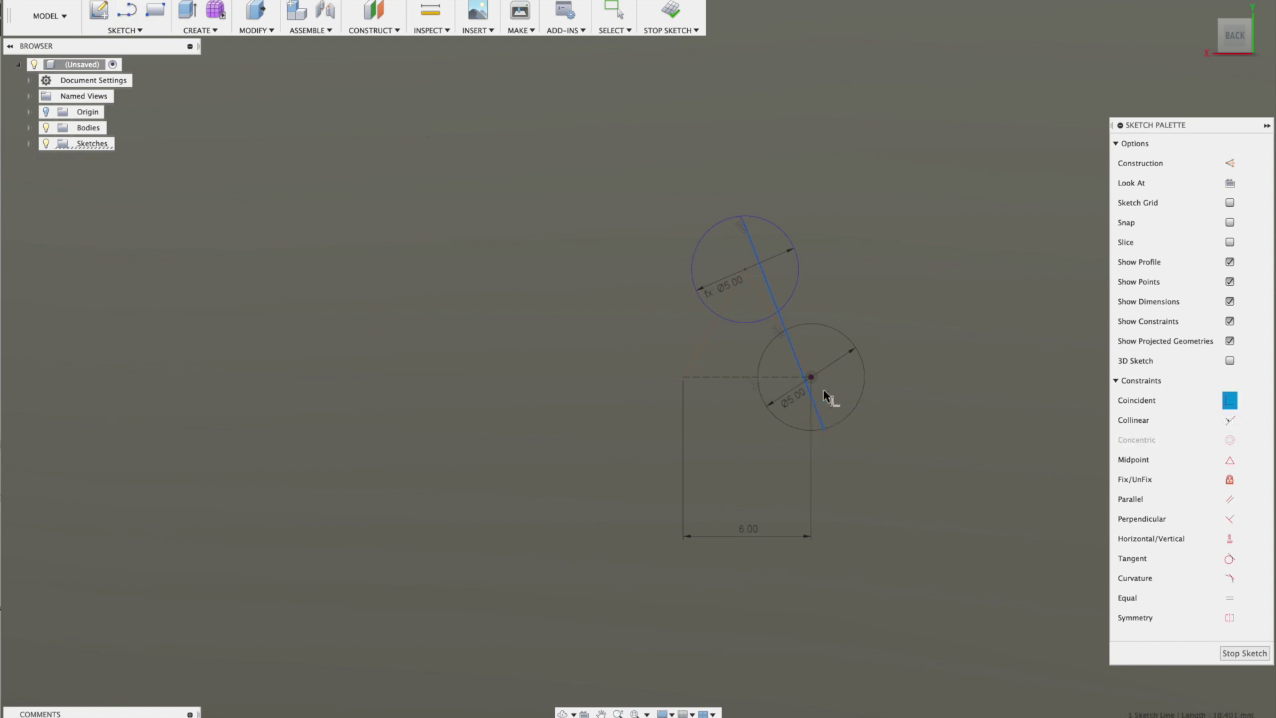
left_click(811, 377)
left_click(769, 287)
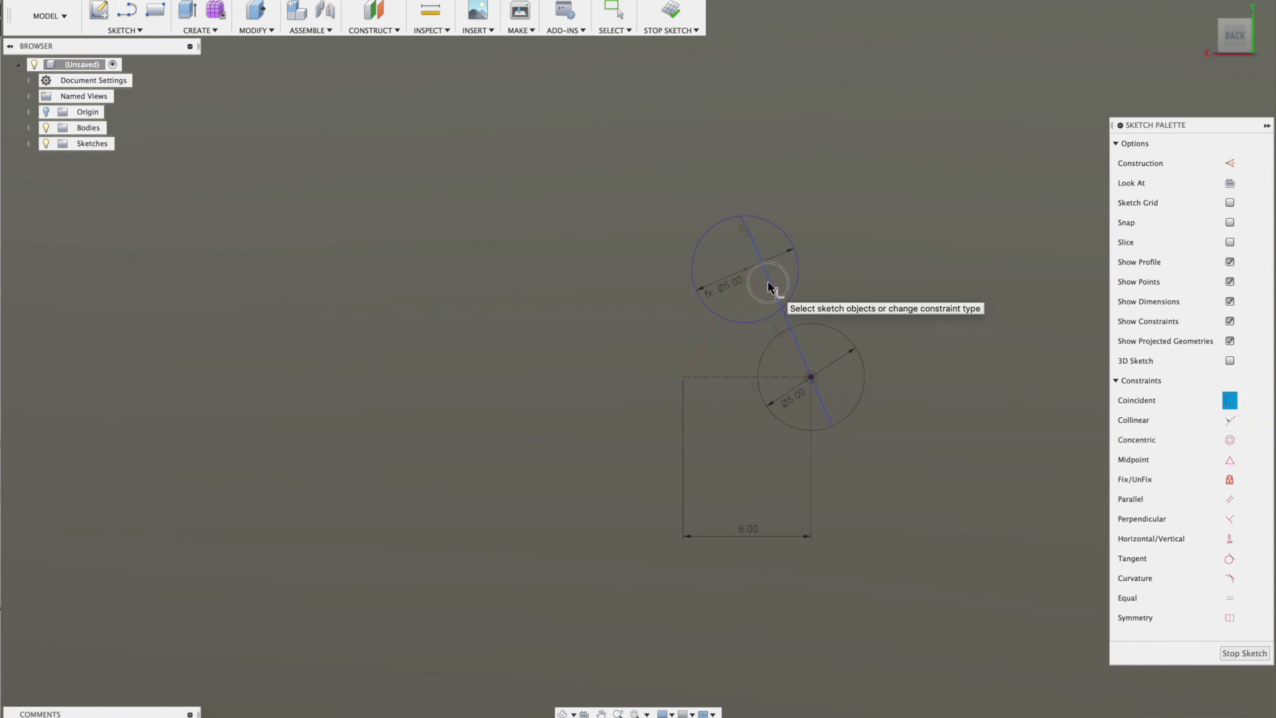
left_click(744, 271)
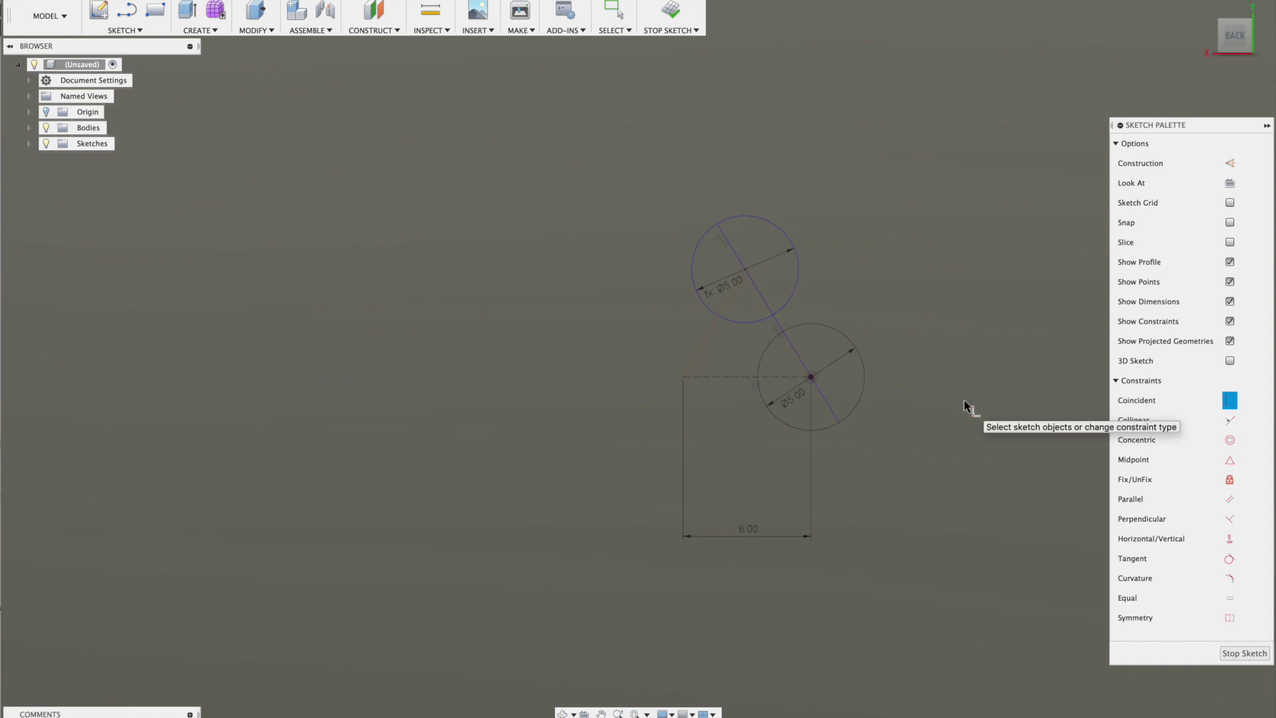
Step: Trim away the right halves of both circles, leaving two semicircles
key("t")
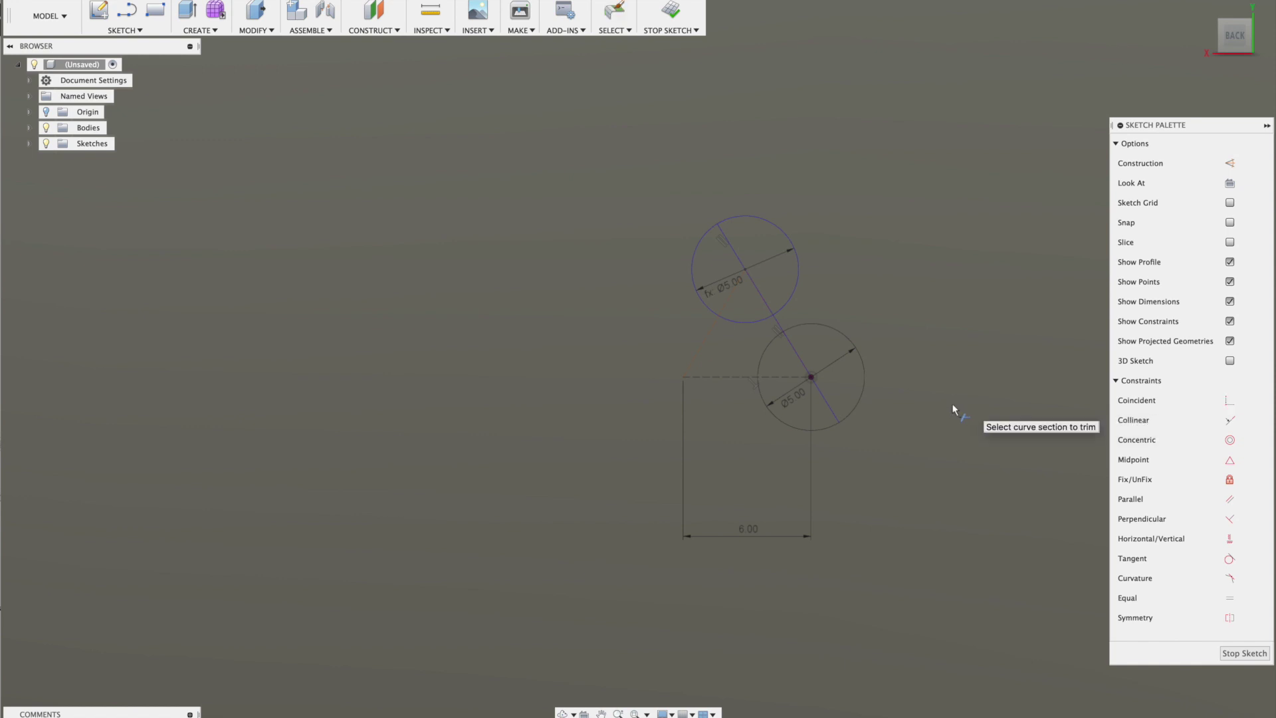
left_click(861, 405)
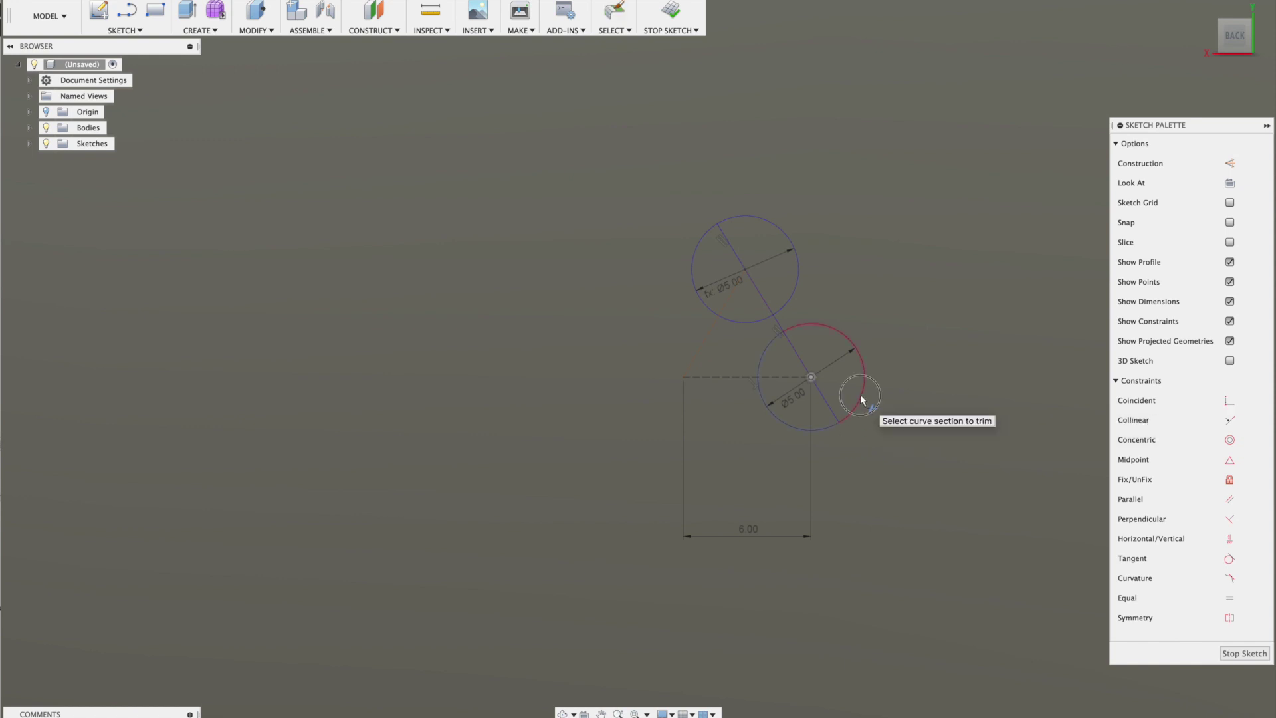
left_click(799, 292)
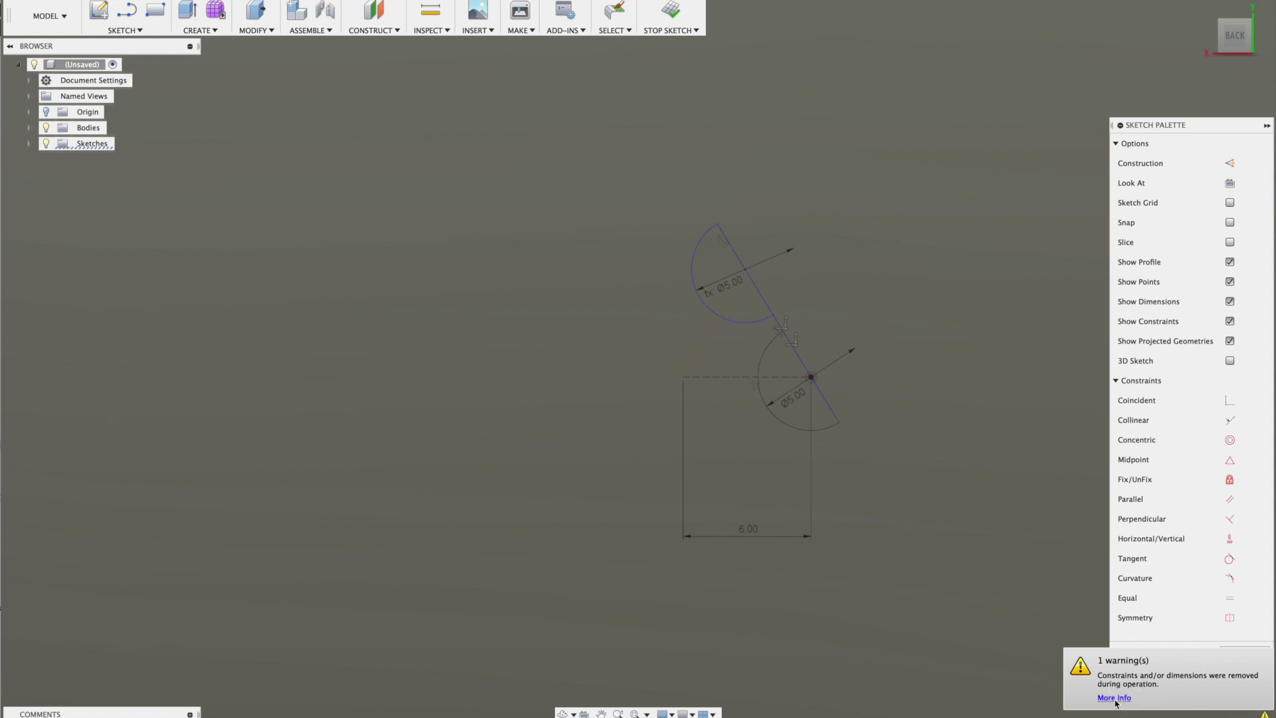
left_click(1009, 672)
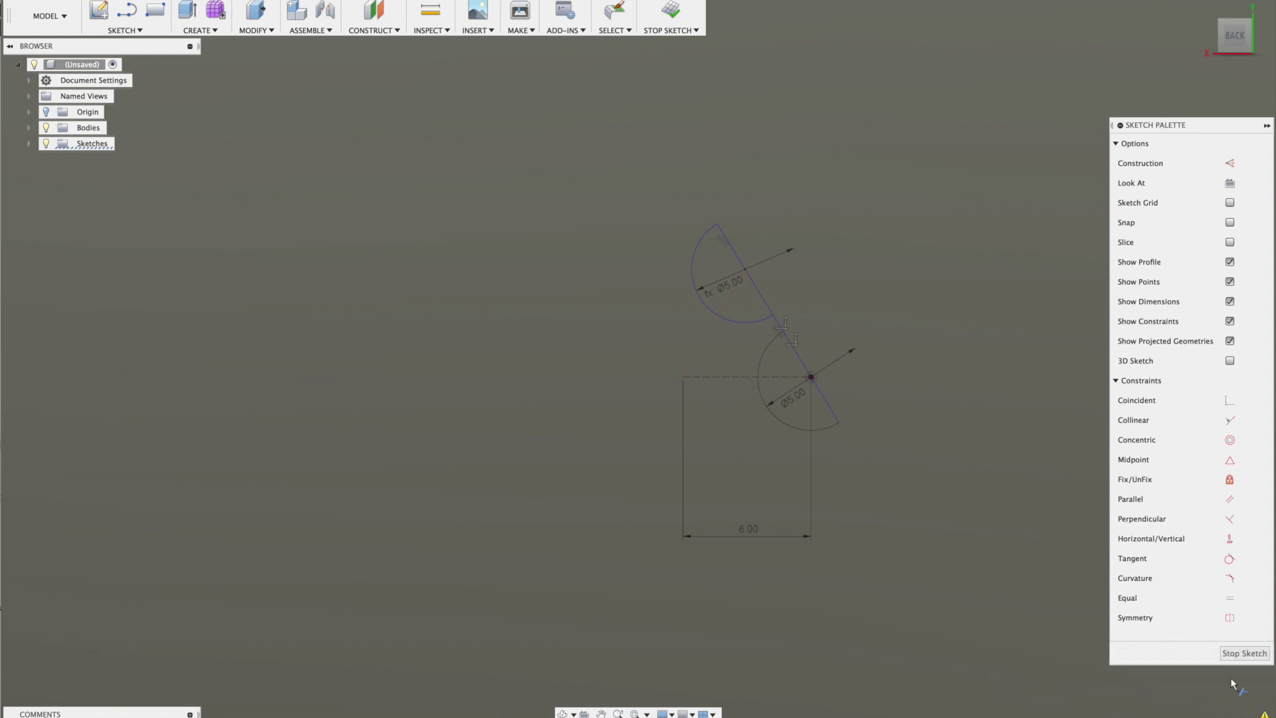
Step: Finish the sketch and revolve-cut the half-disc profile about the diagonal sketch line
left_click(1258, 654)
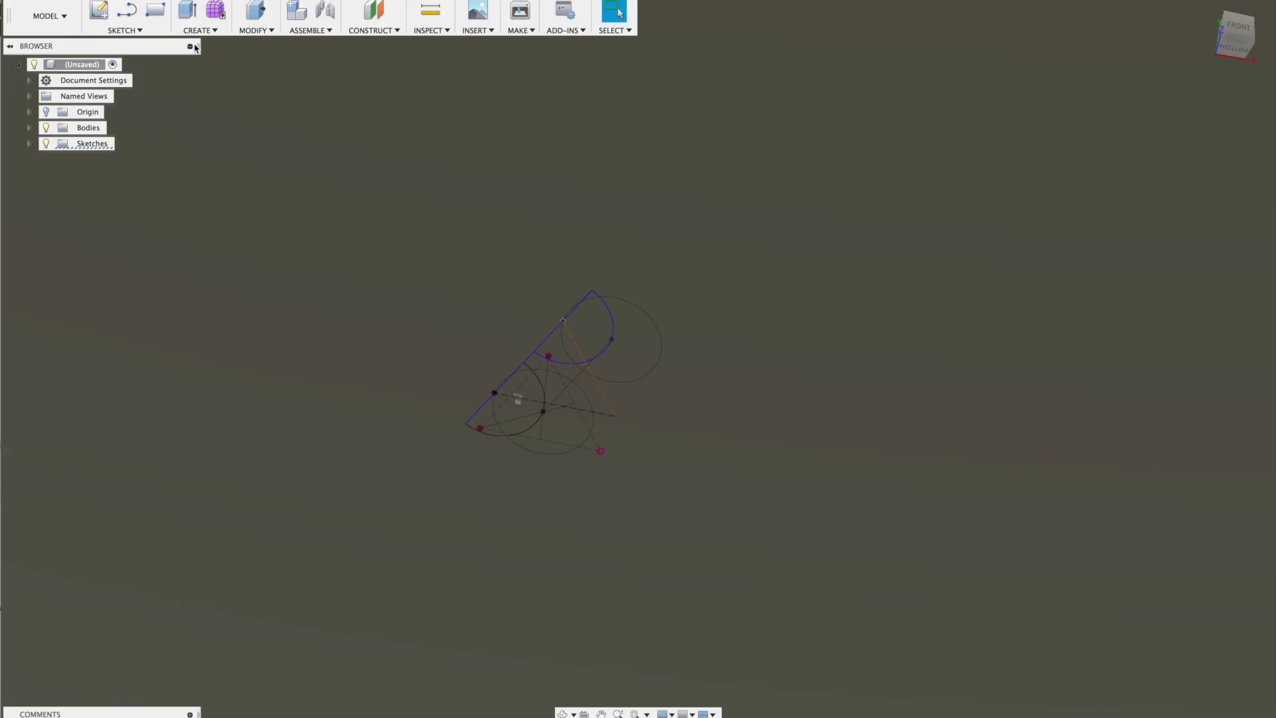
left_click(199, 30)
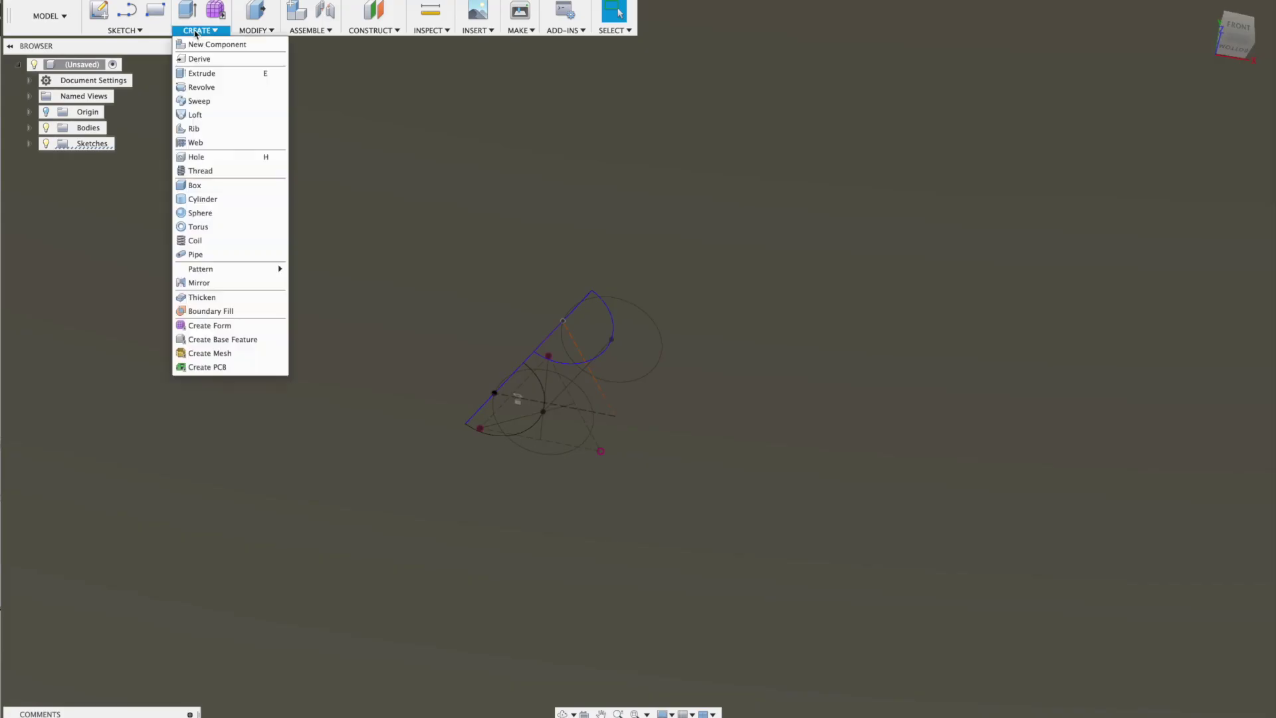
left_click(200, 88)
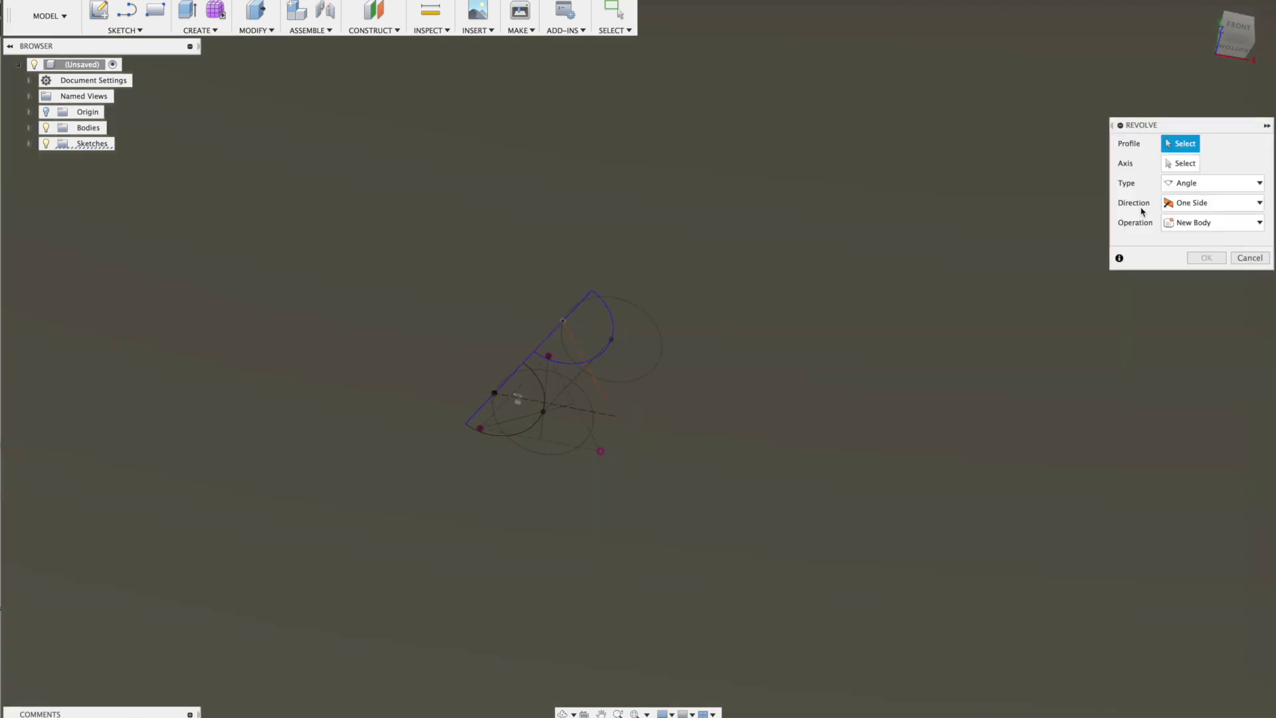
left_click(1185, 163)
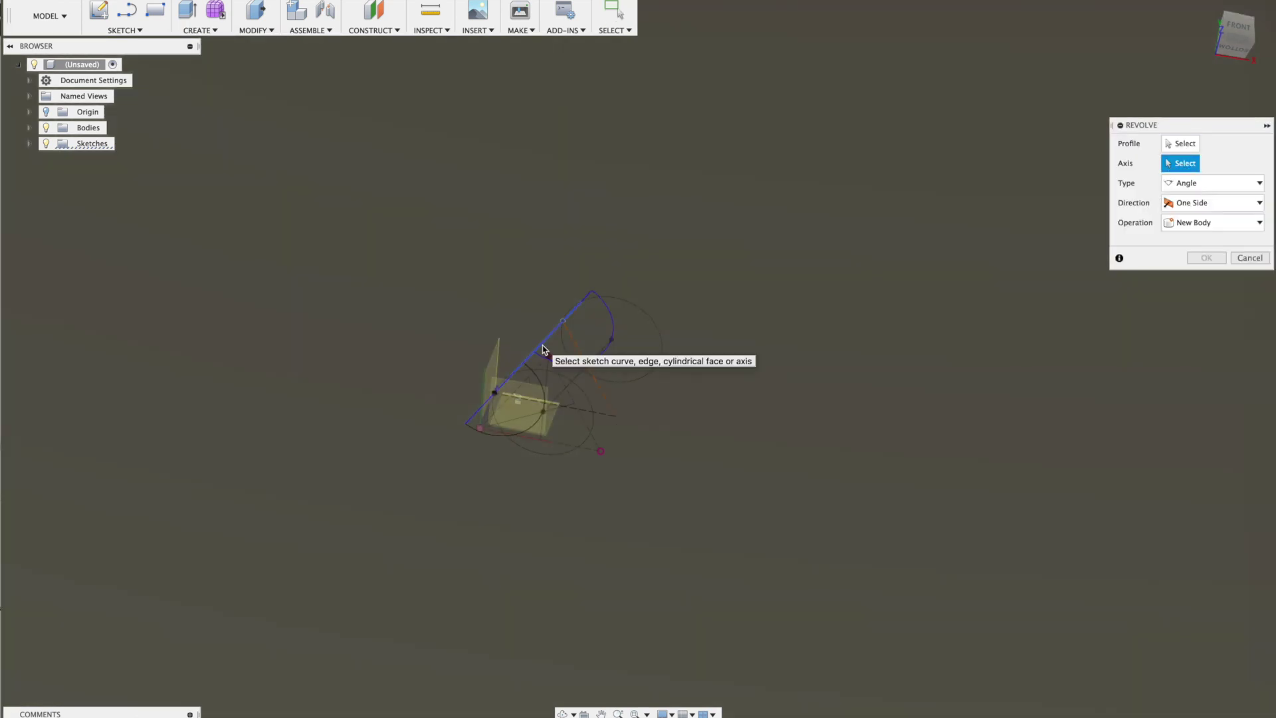
left_click(547, 352)
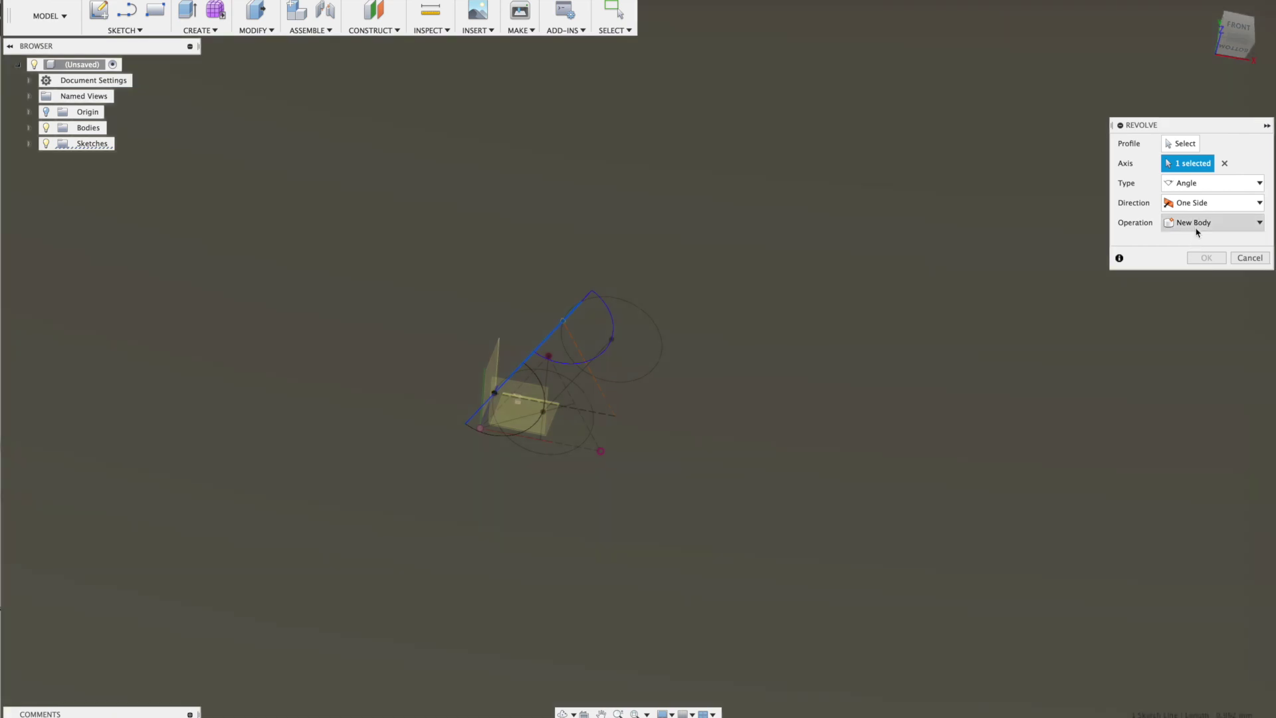
left_click(1196, 224)
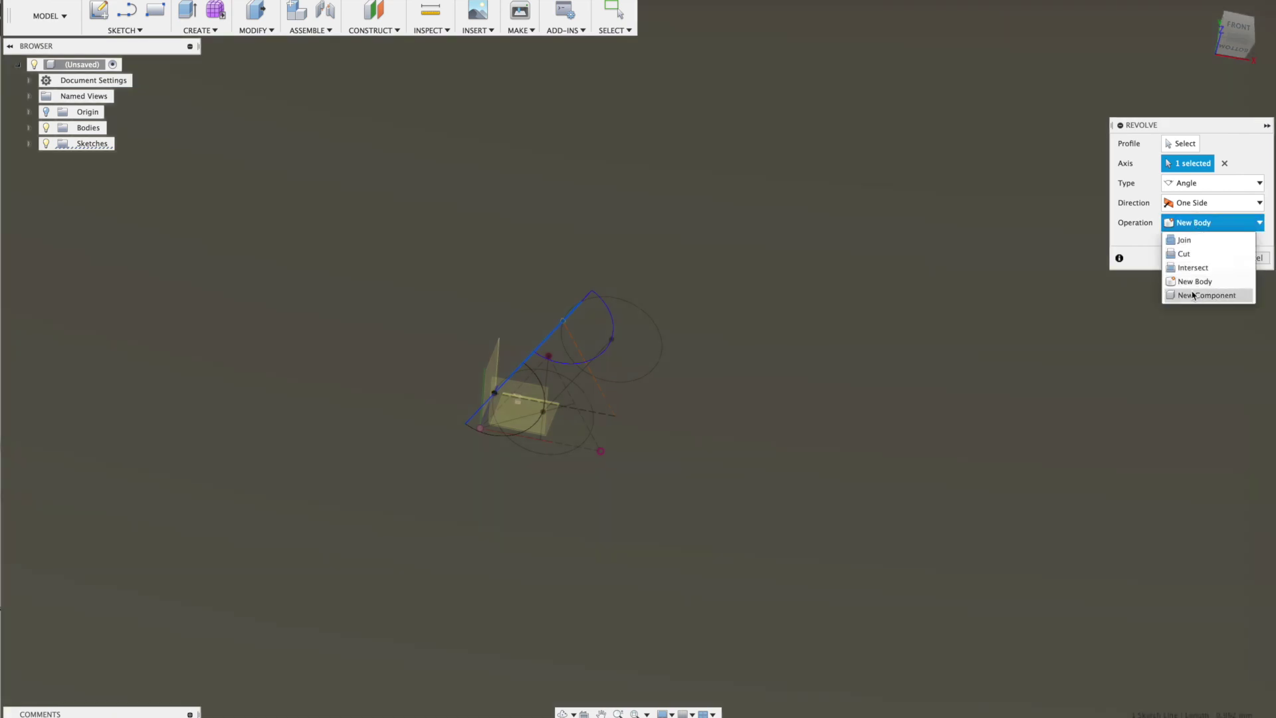
left_click(1189, 255)
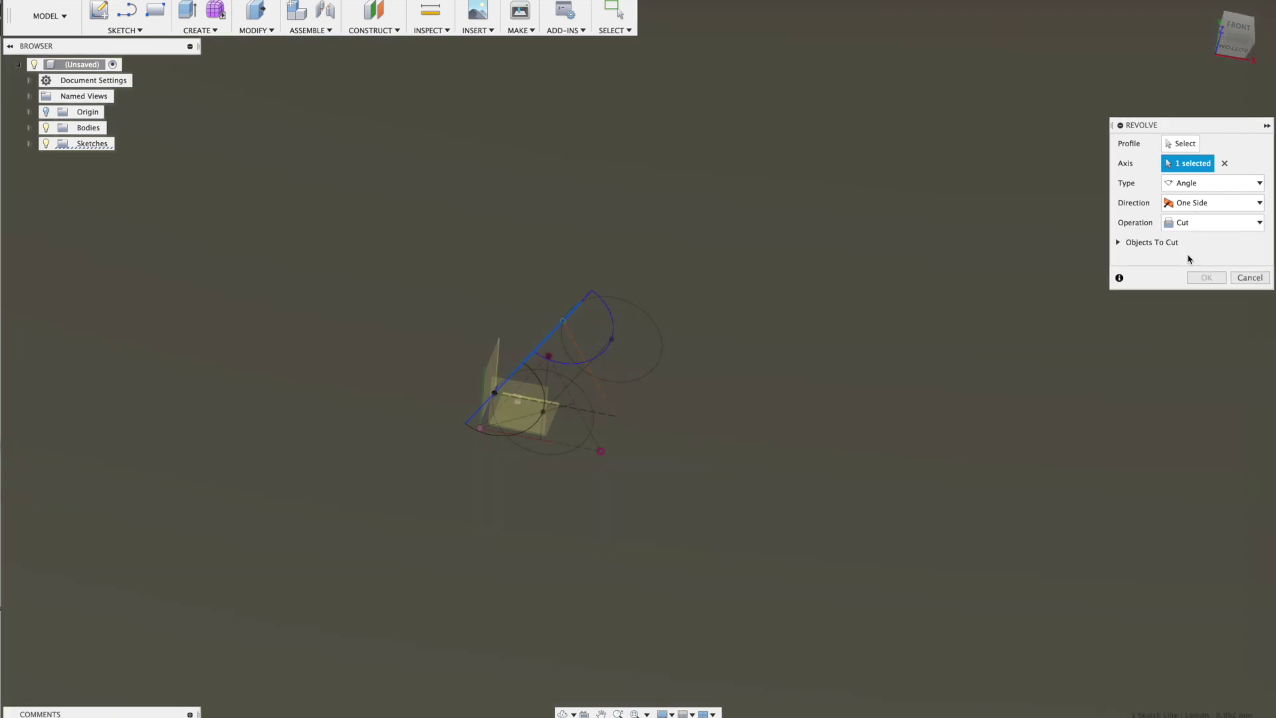
left_click(1181, 143)
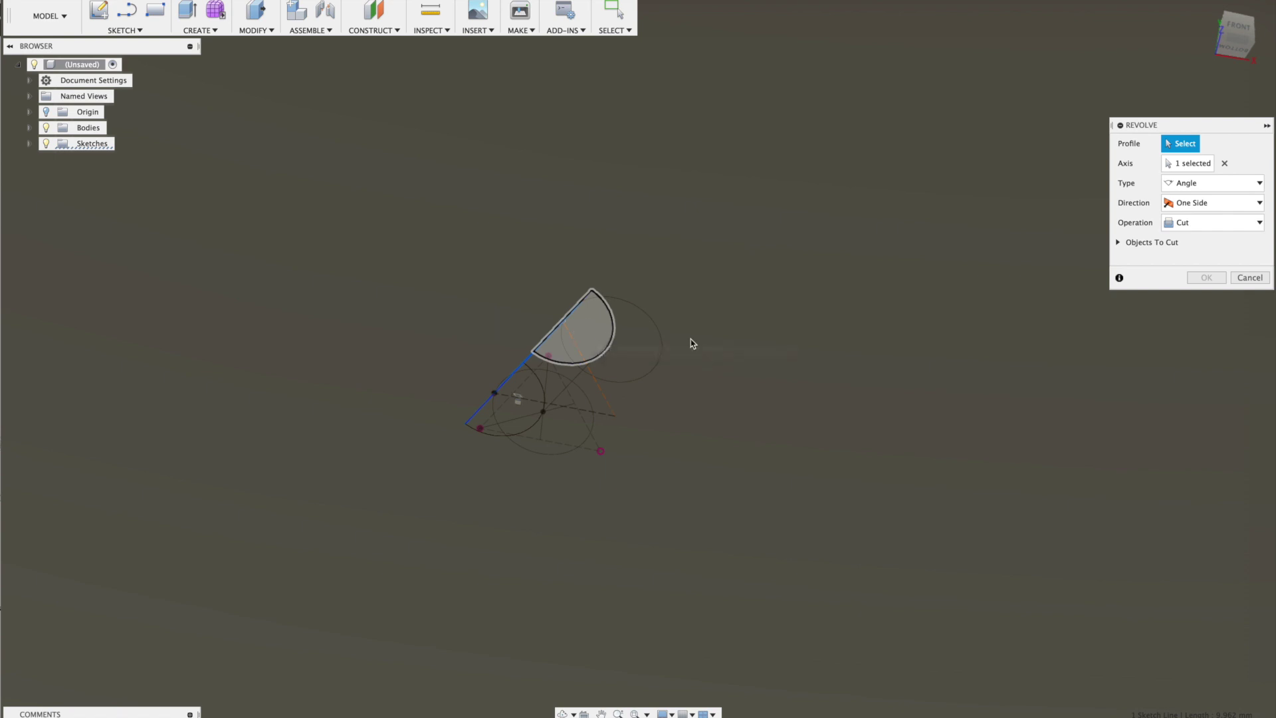
left_click(691, 344)
left_click(1205, 299)
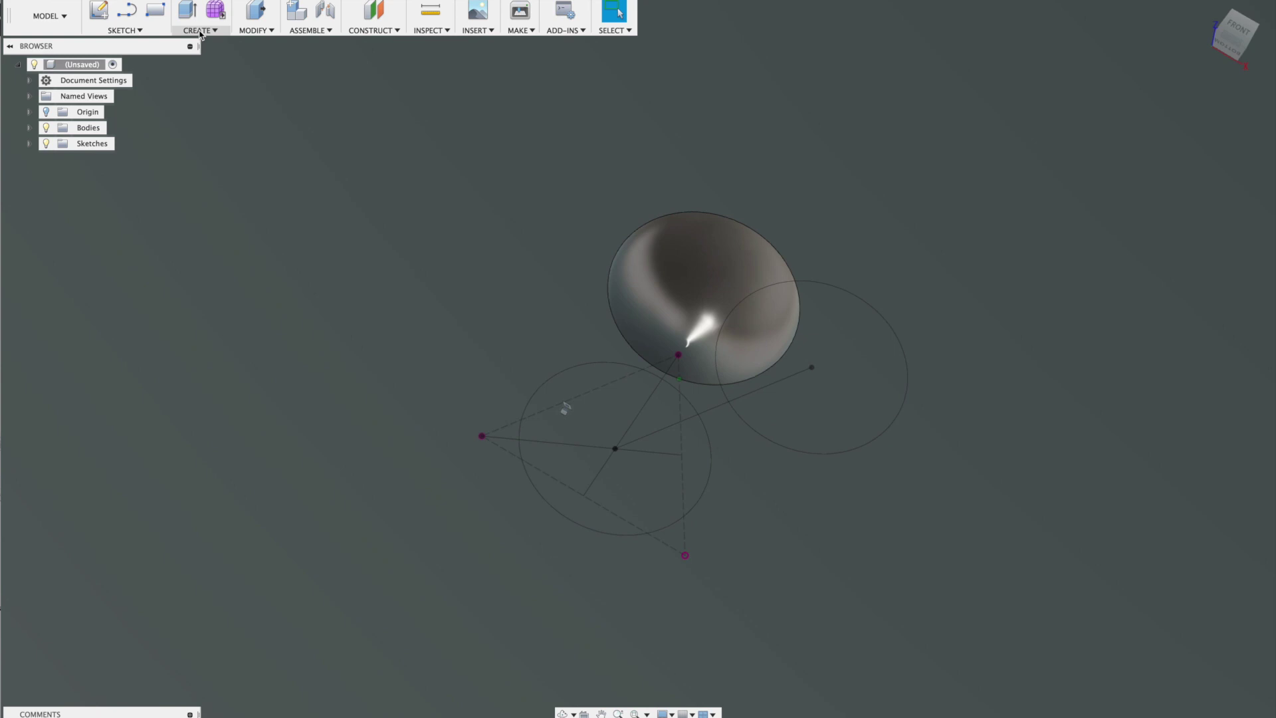
Step: Show Sketch2 and revolve-cut its left half-disc a full 360° about the sketch line
left_click(200, 31)
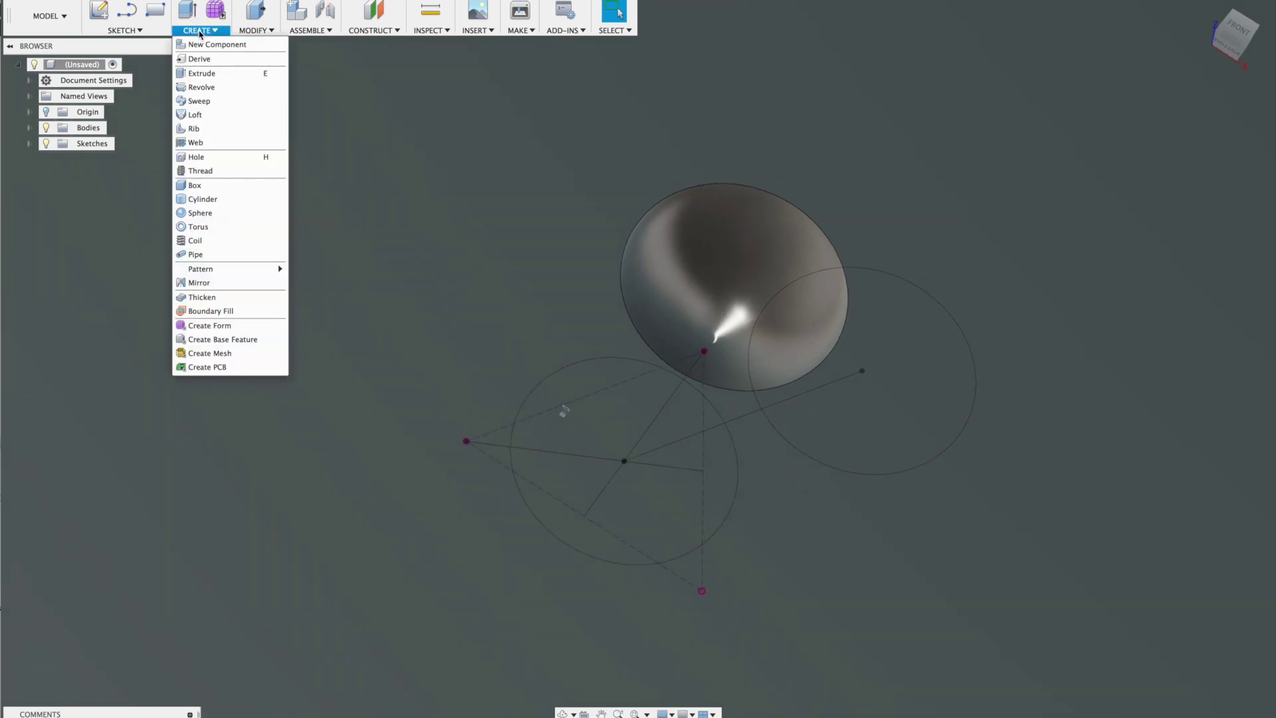
left_click(200, 74)
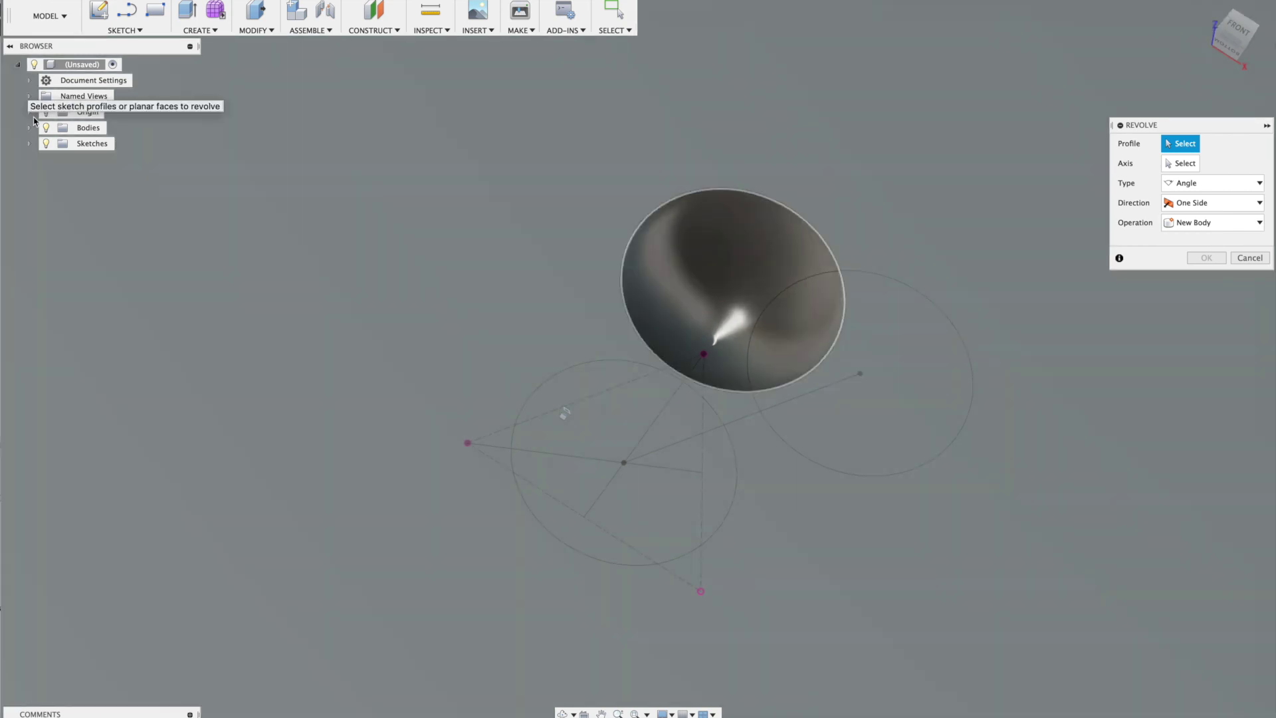
left_click(29, 112)
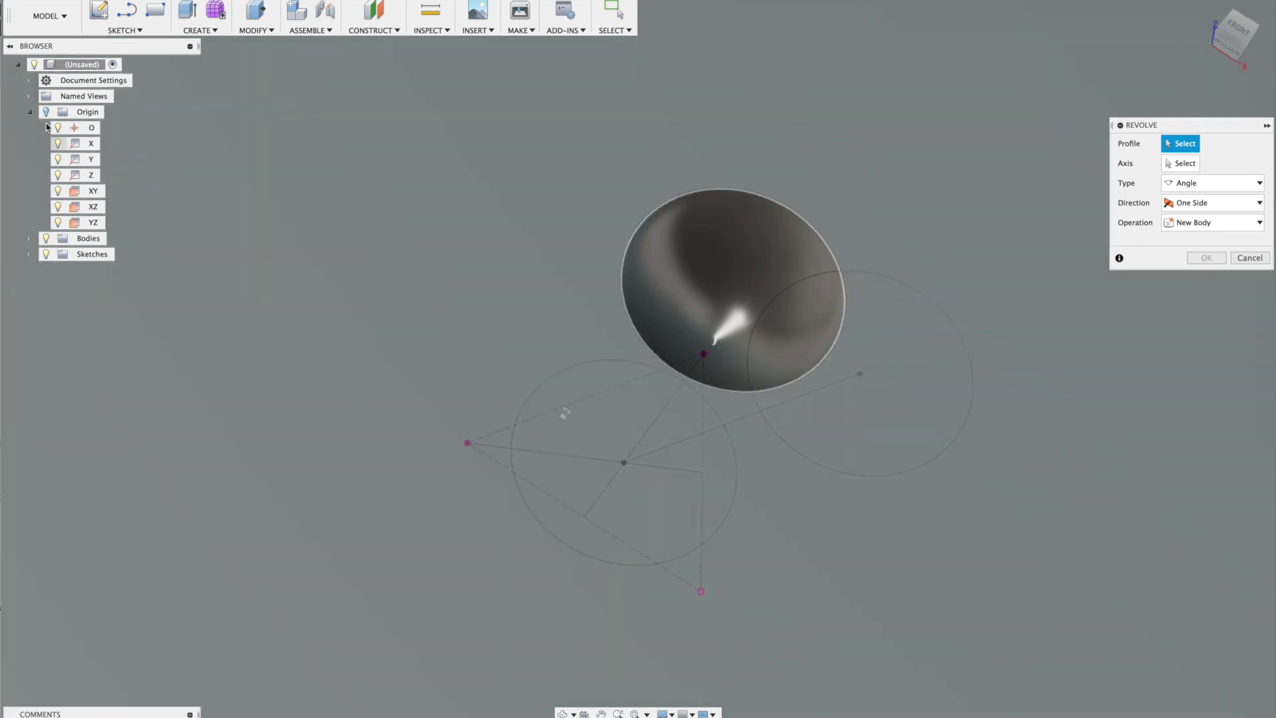
left_click(29, 112)
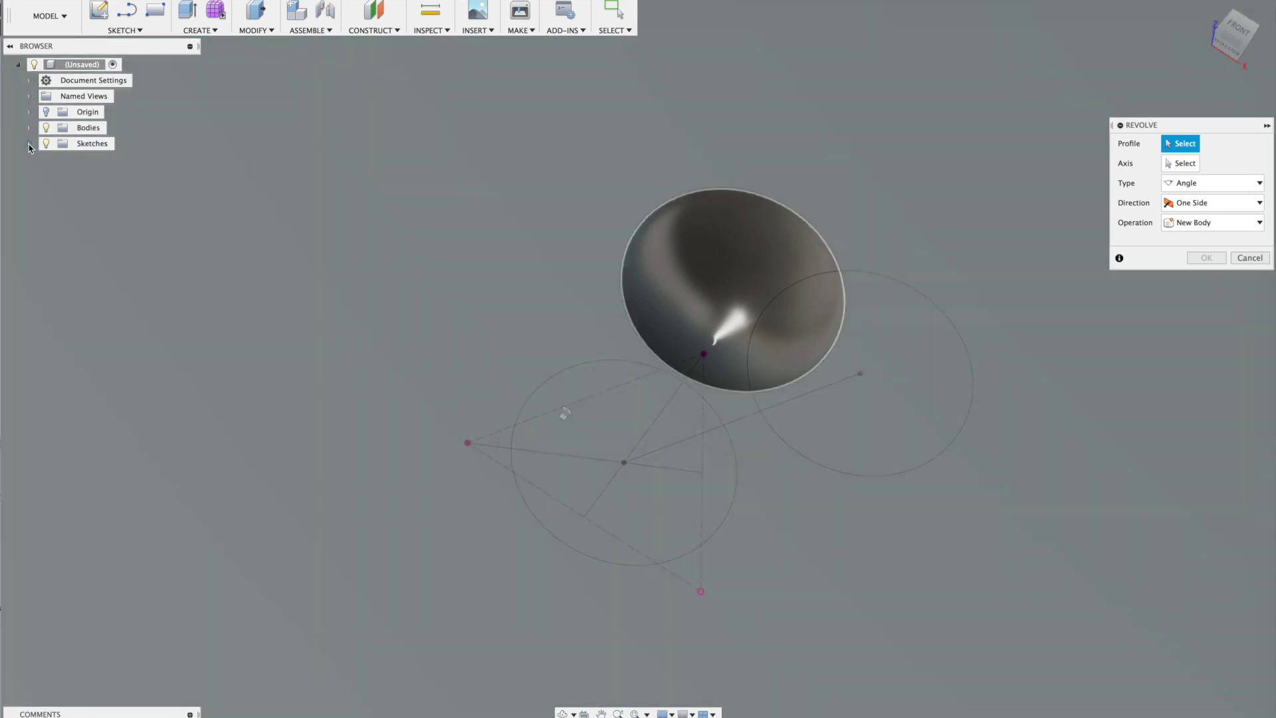
left_click(29, 144)
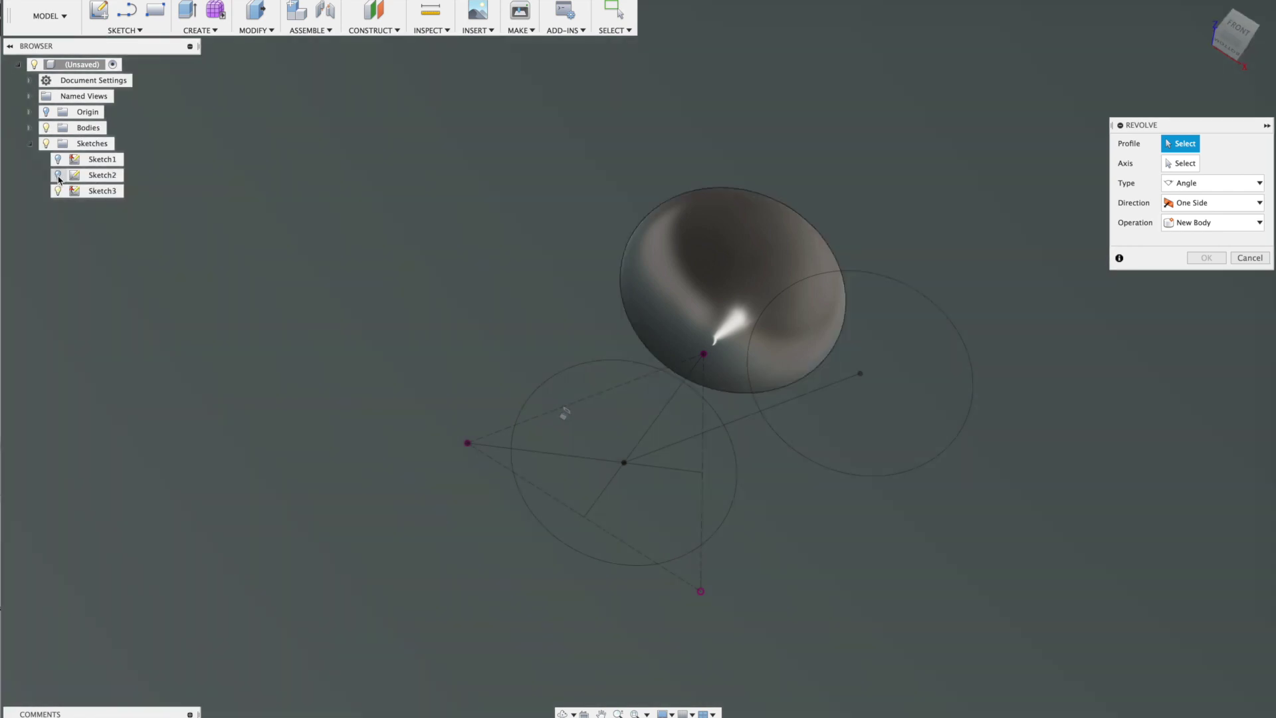
left_click(58, 177)
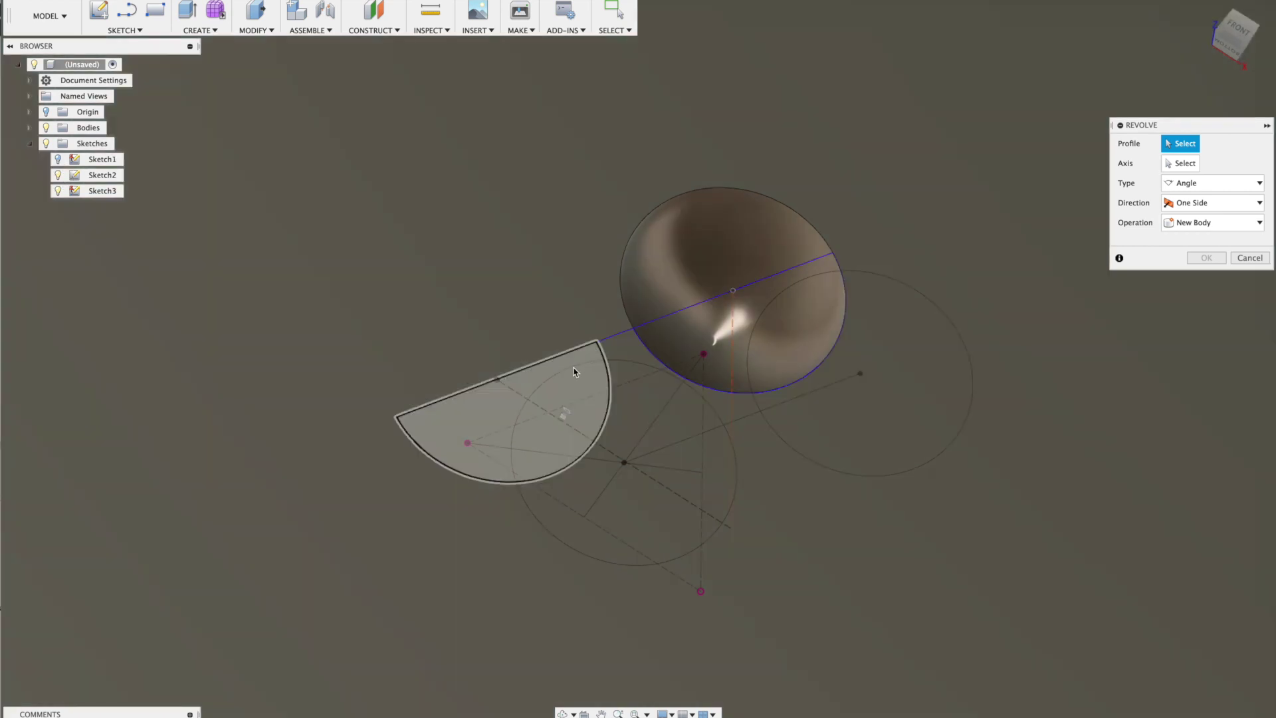
left_click(532, 412)
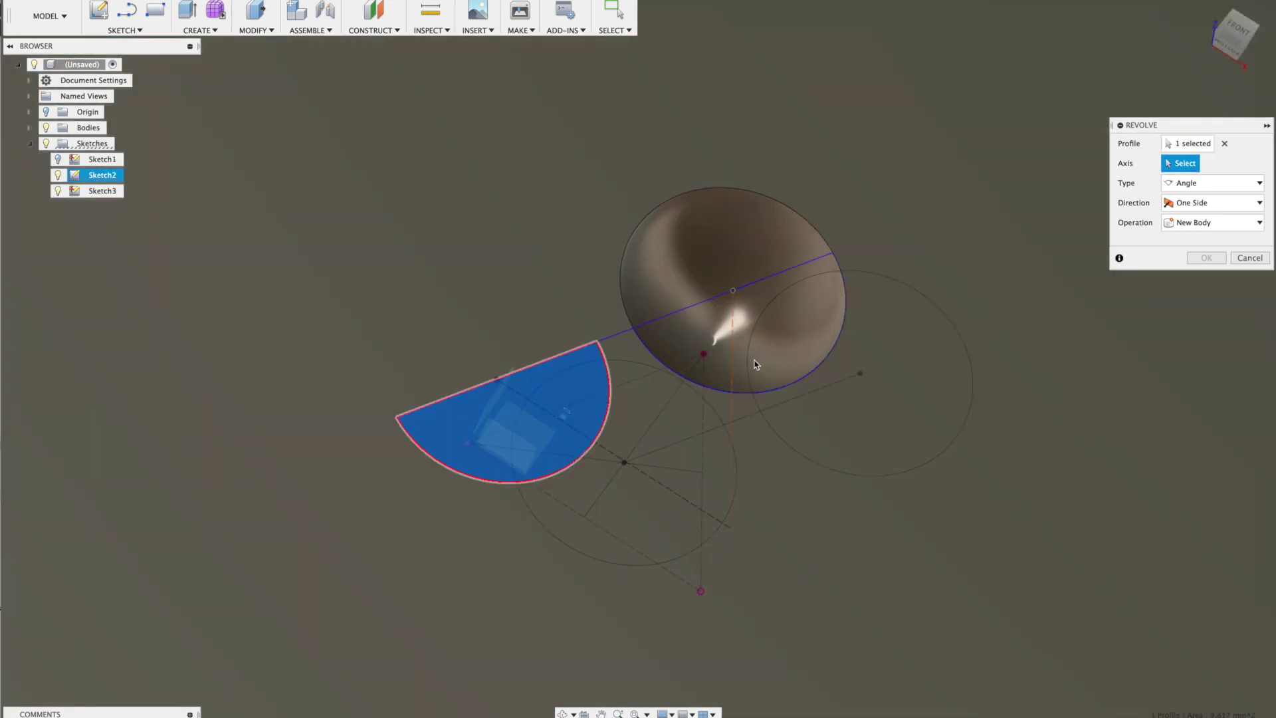
left_click(630, 339)
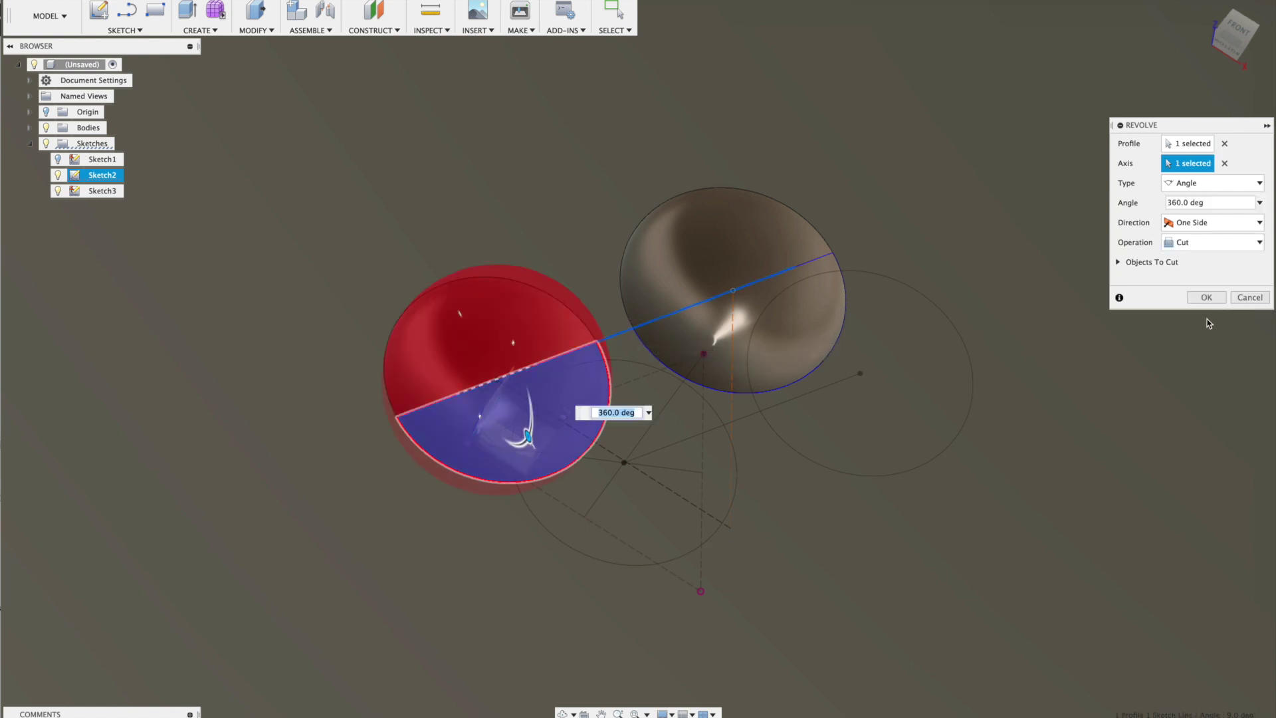
left_click(1207, 297)
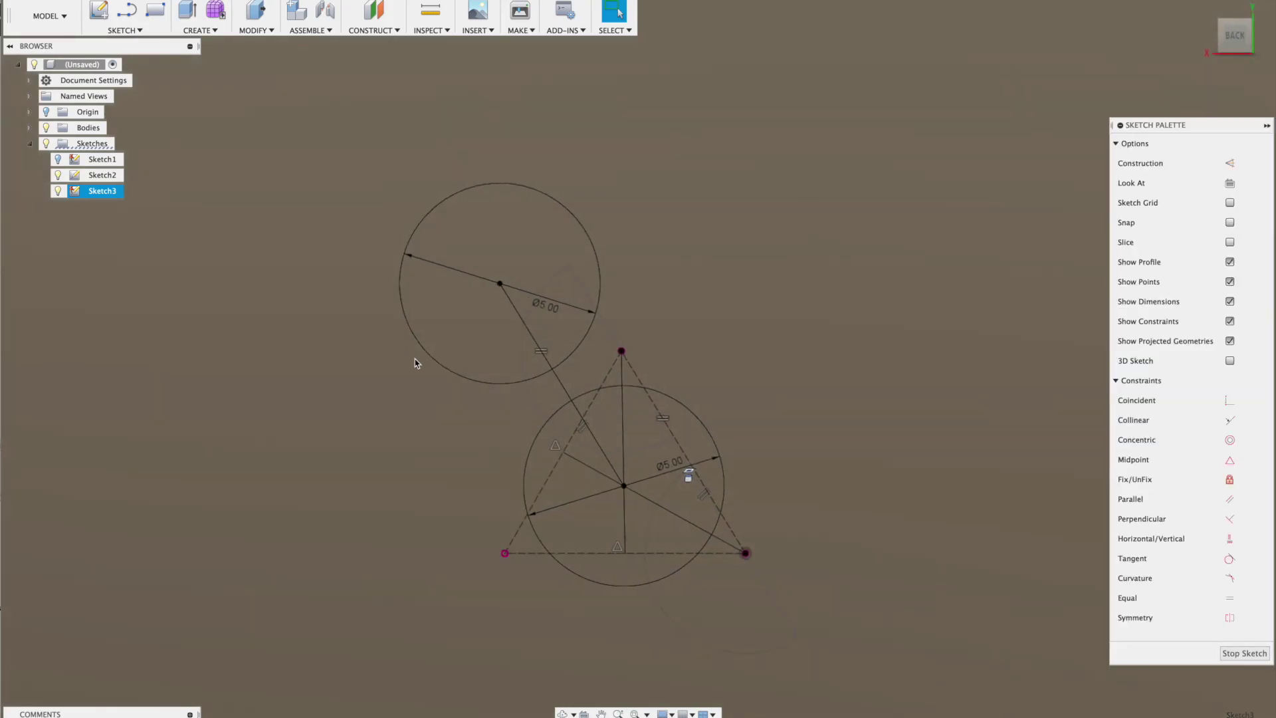
Step: Draw a line from the upper circle's top to below the lower circle, then undo it
key("l")
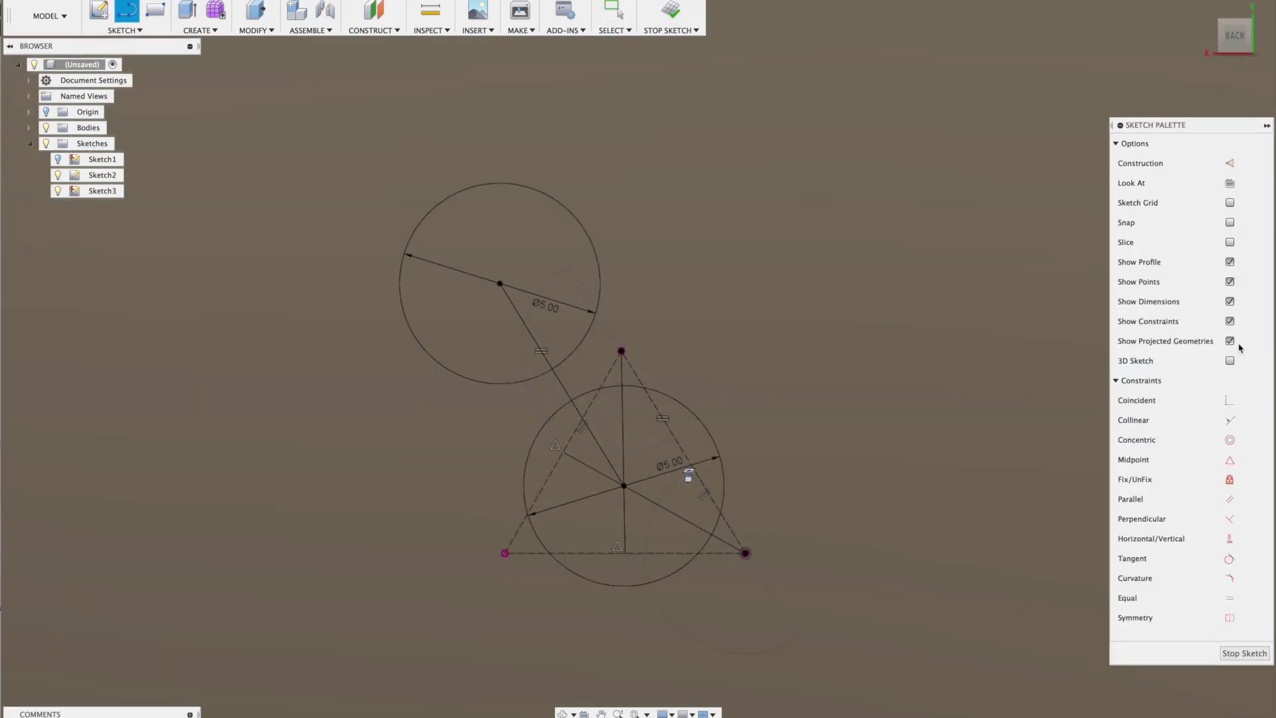
left_click(493, 186)
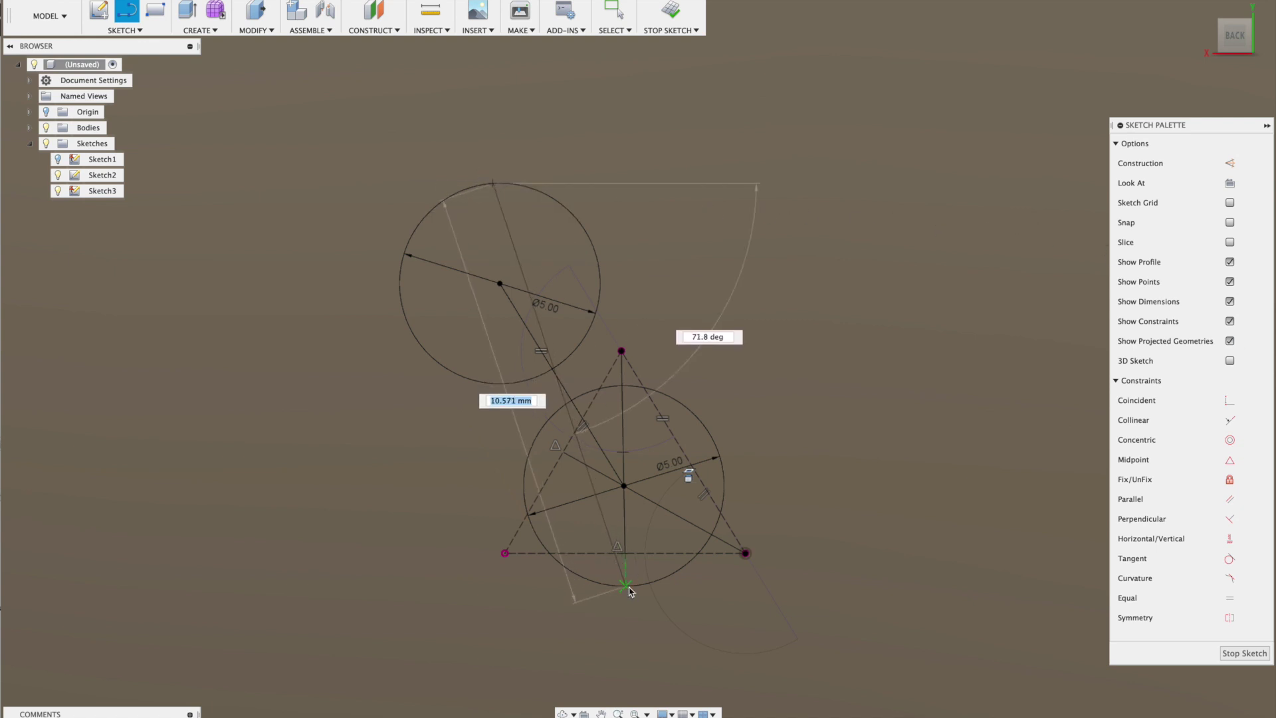
double_click(628, 587)
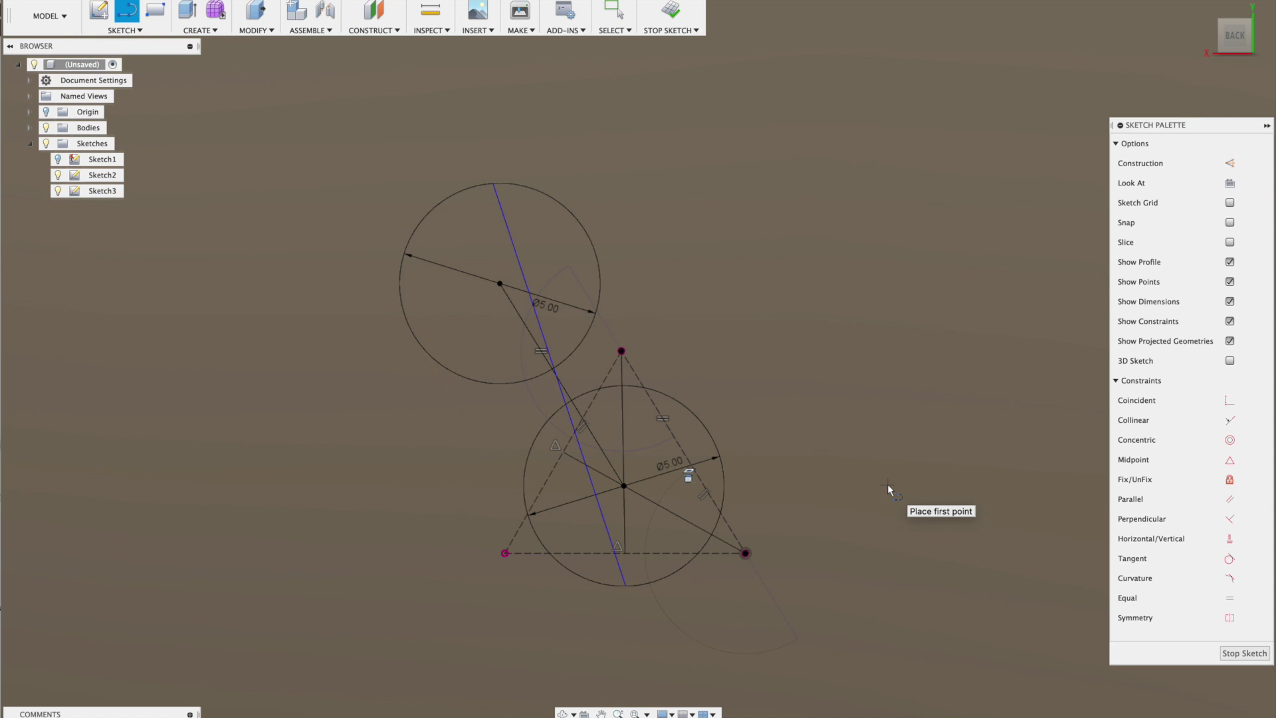
key("Escape")
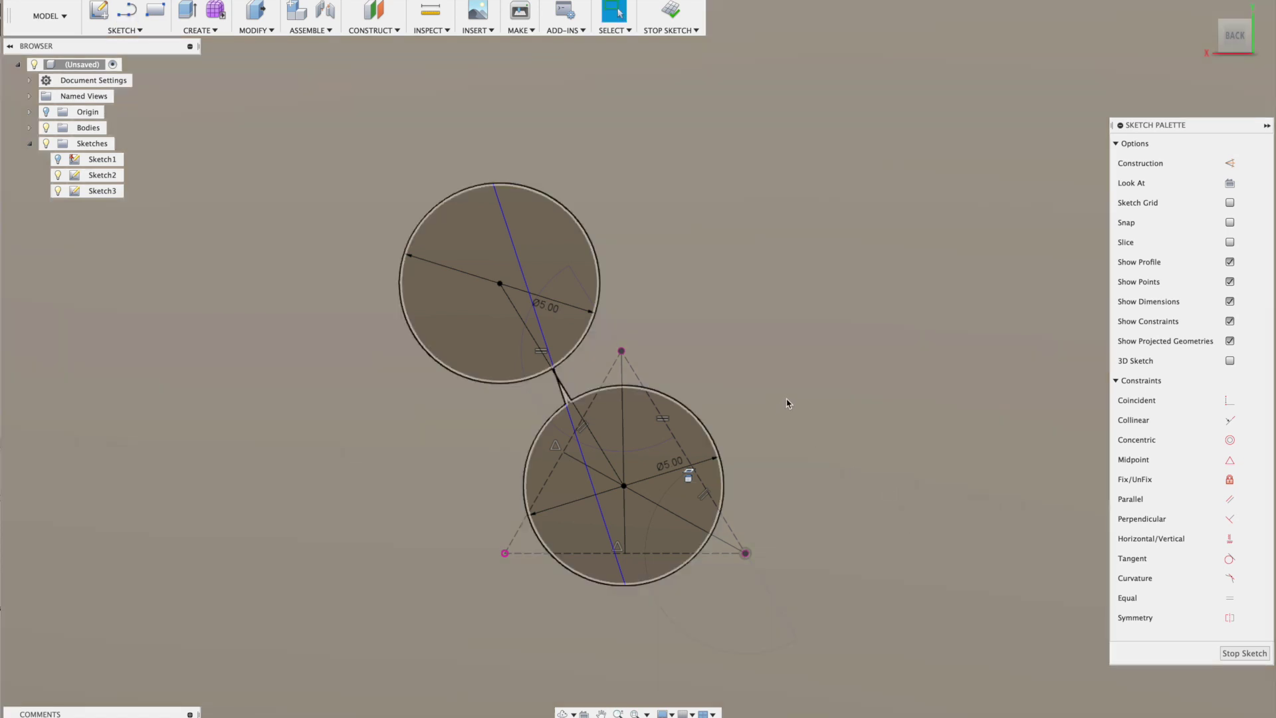
key("ctrl+z")
Step: Redraw the line and constrain it coincident to both Ø5.00 circle centres
key("l")
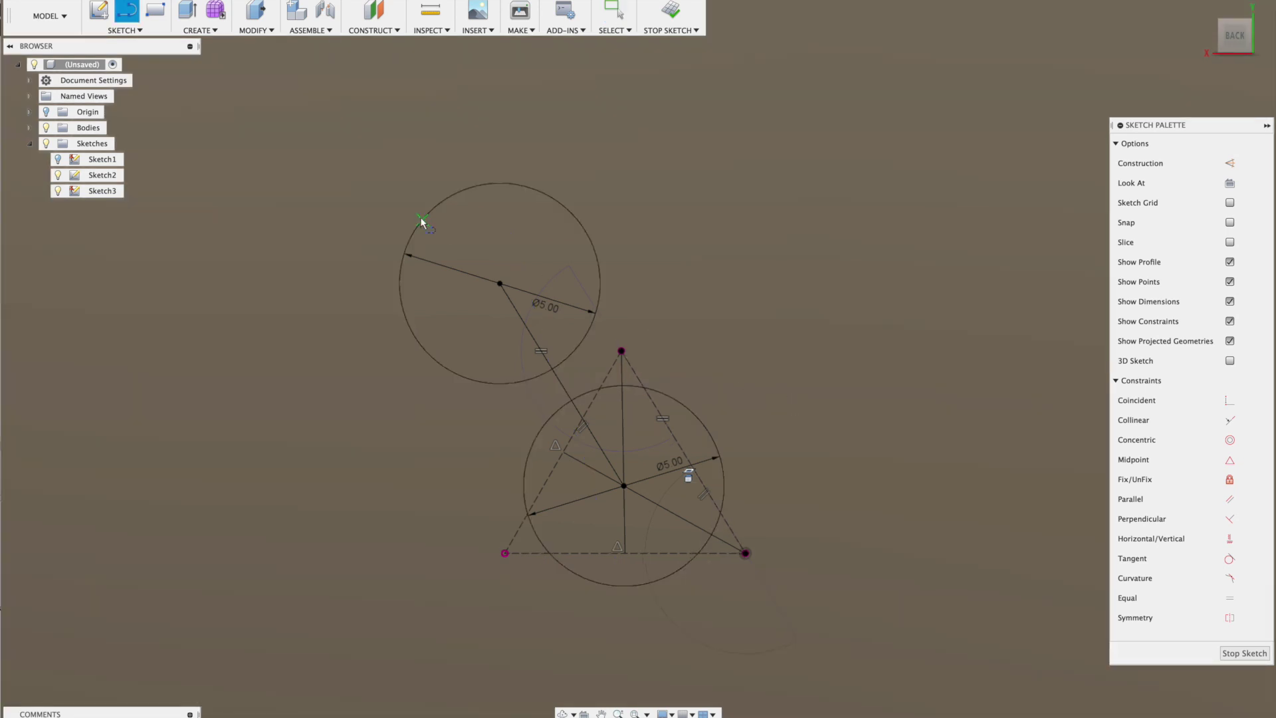
left_click(498, 184)
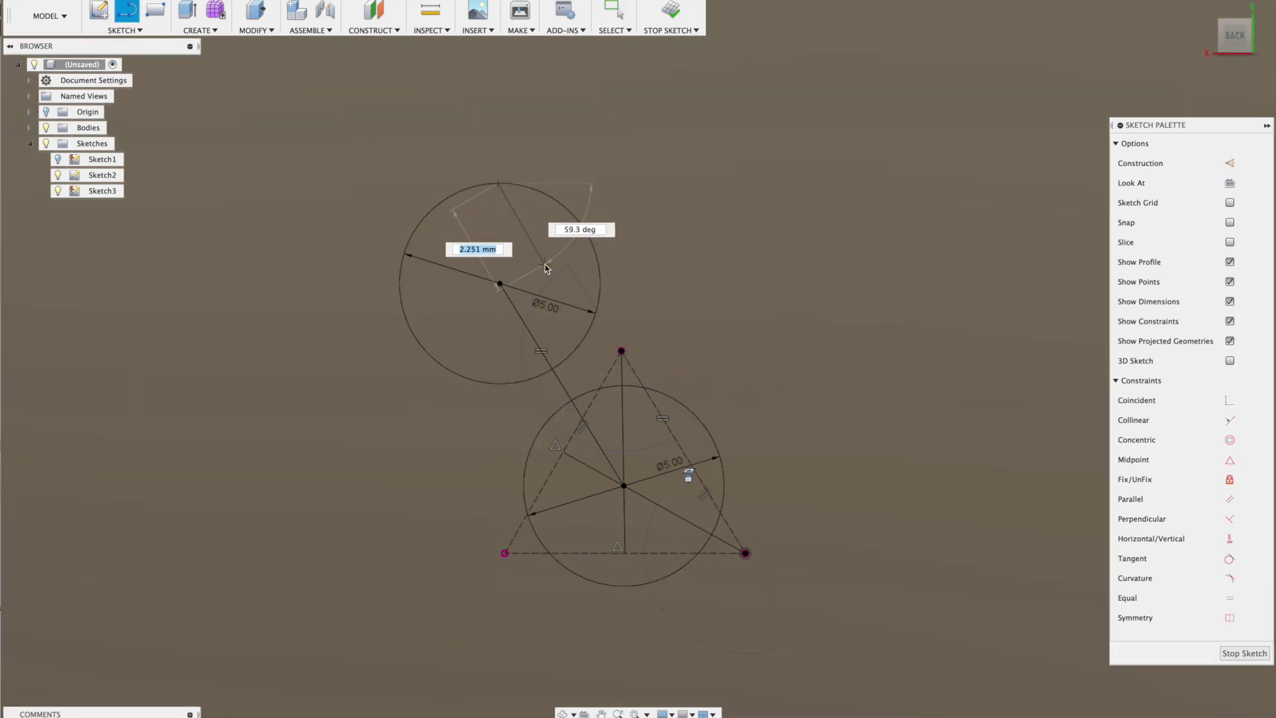
double_click(673, 573)
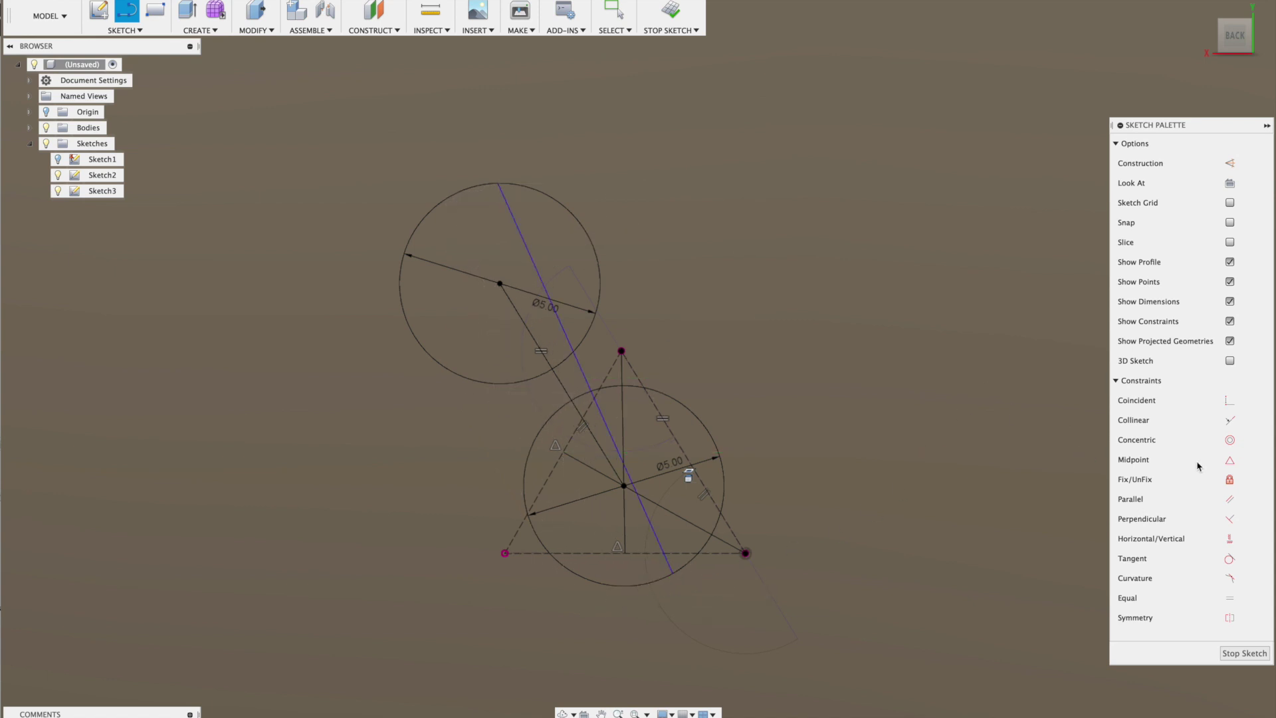
left_click(1229, 400)
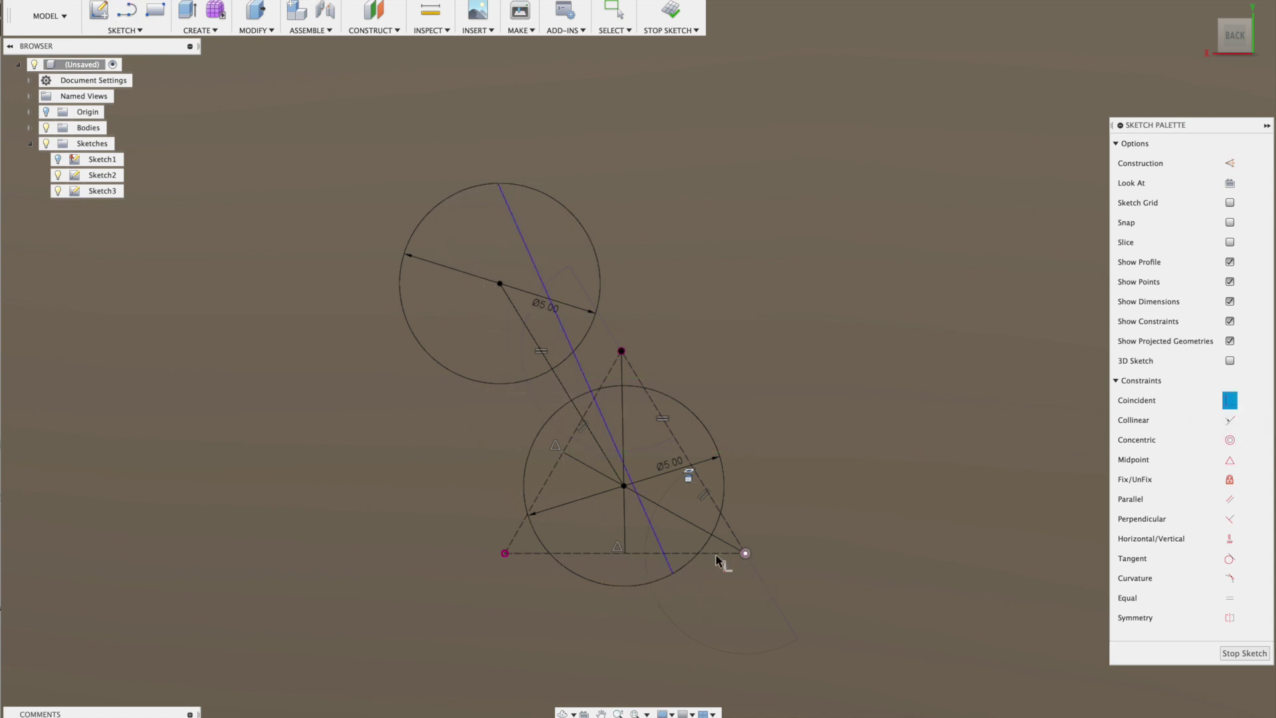
left_click(640, 512)
left_click(623, 486)
left_click(500, 284)
Step: Trim both Ø5.00 circles into half-discs along the line and exit Sketch3
key("l")
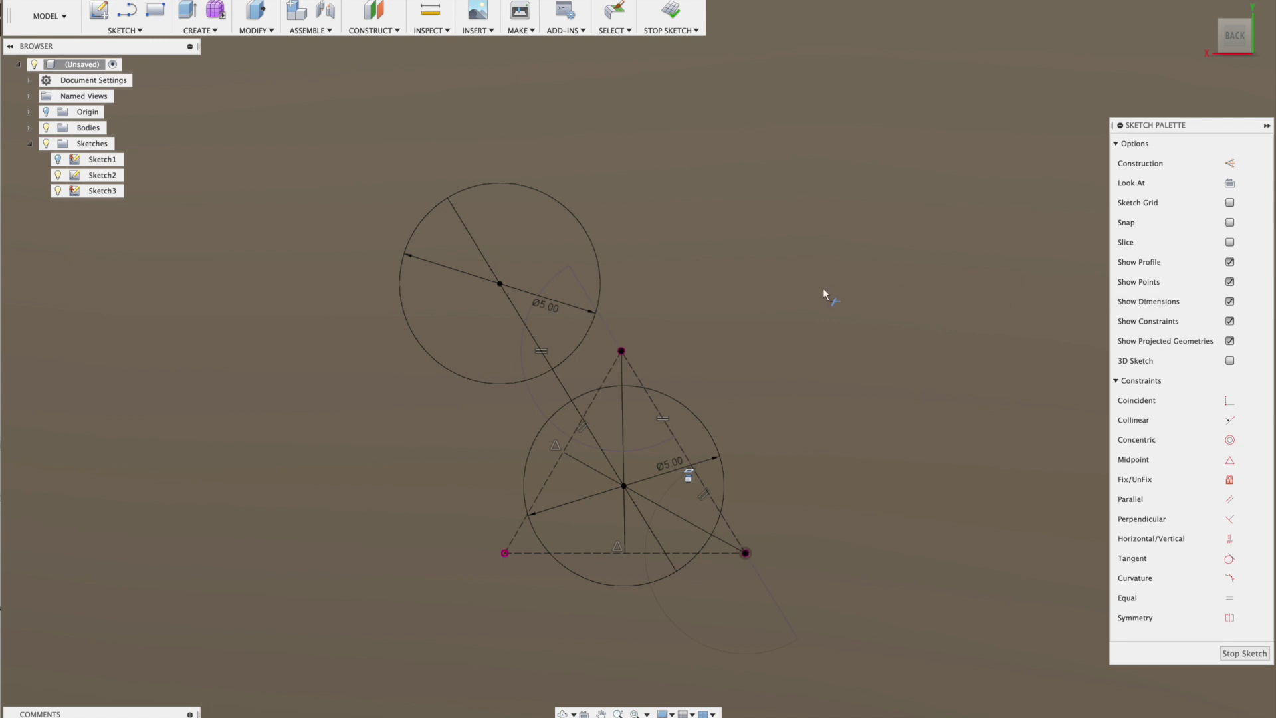
left_click(593, 251)
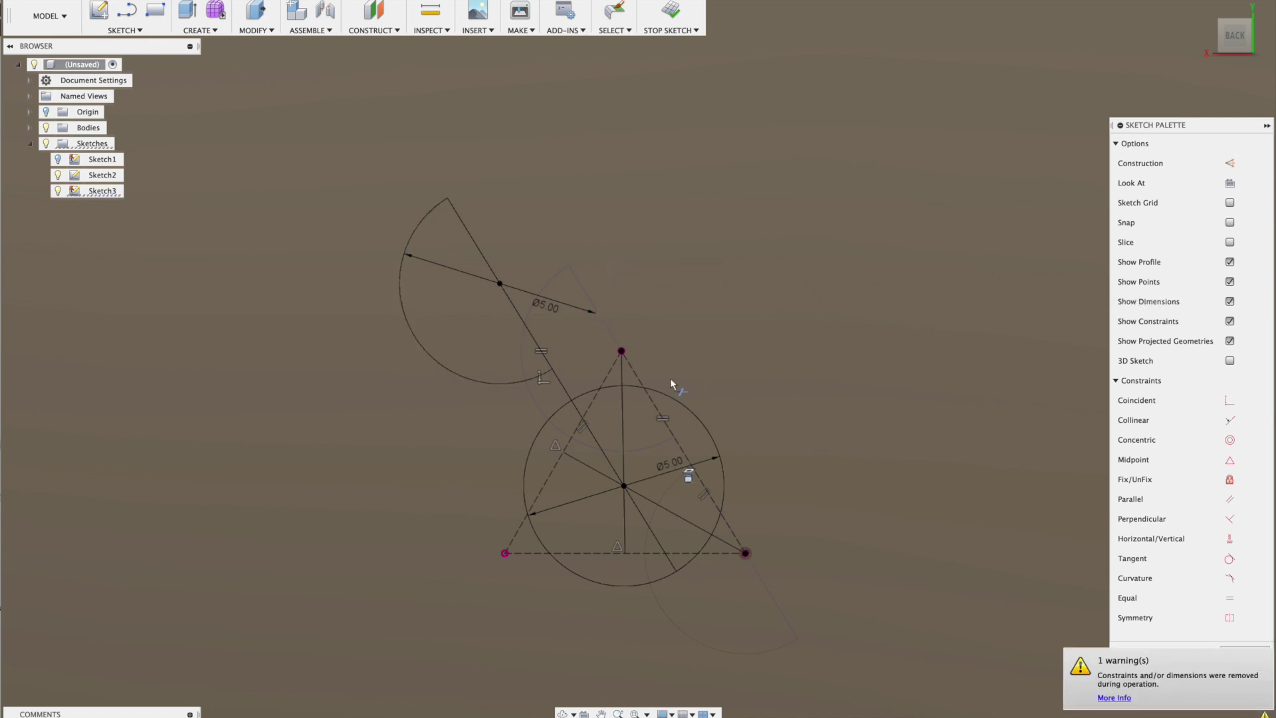
left_click(605, 391)
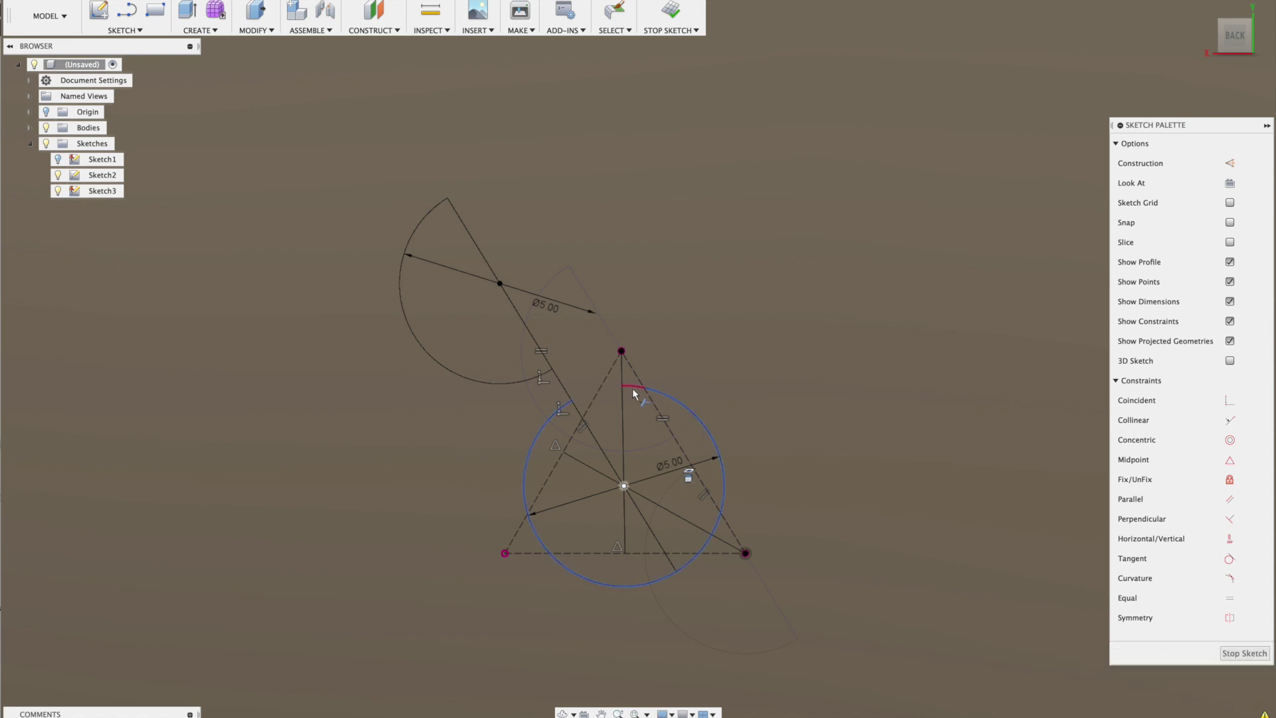
left_click(632, 388)
left_click(671, 399)
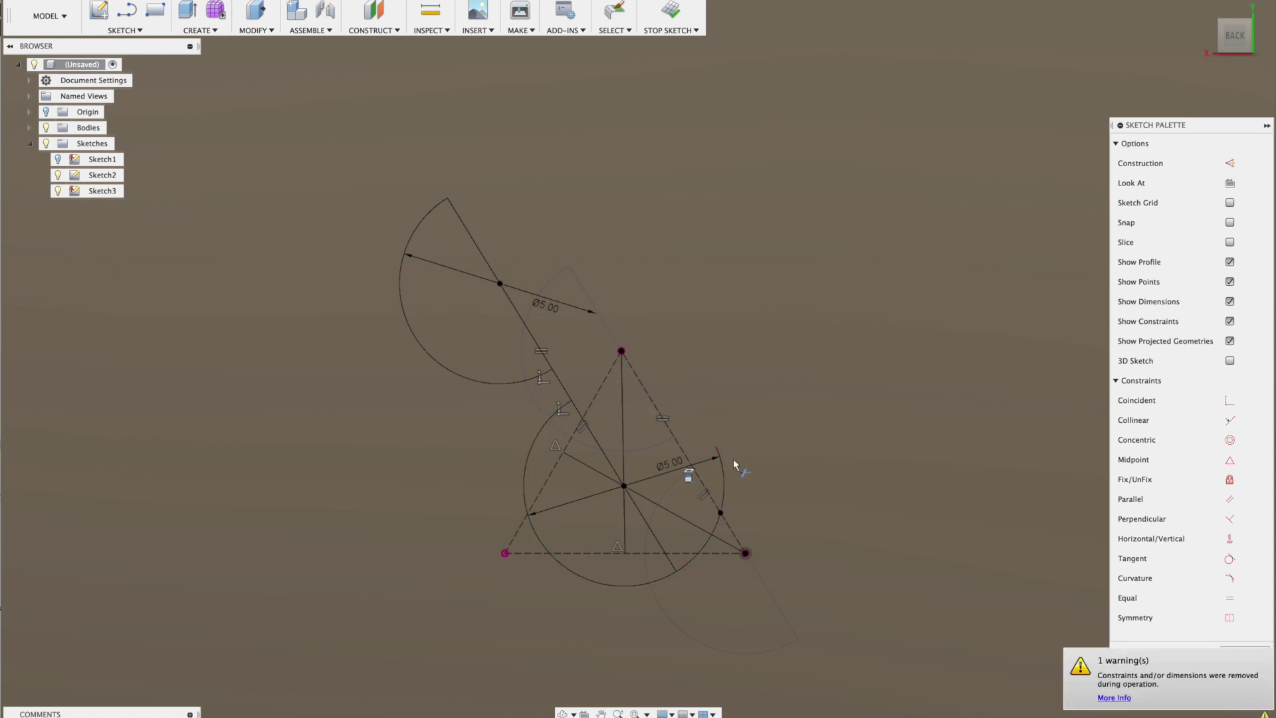
left_click(714, 531)
left_click(706, 547)
left_click(739, 554)
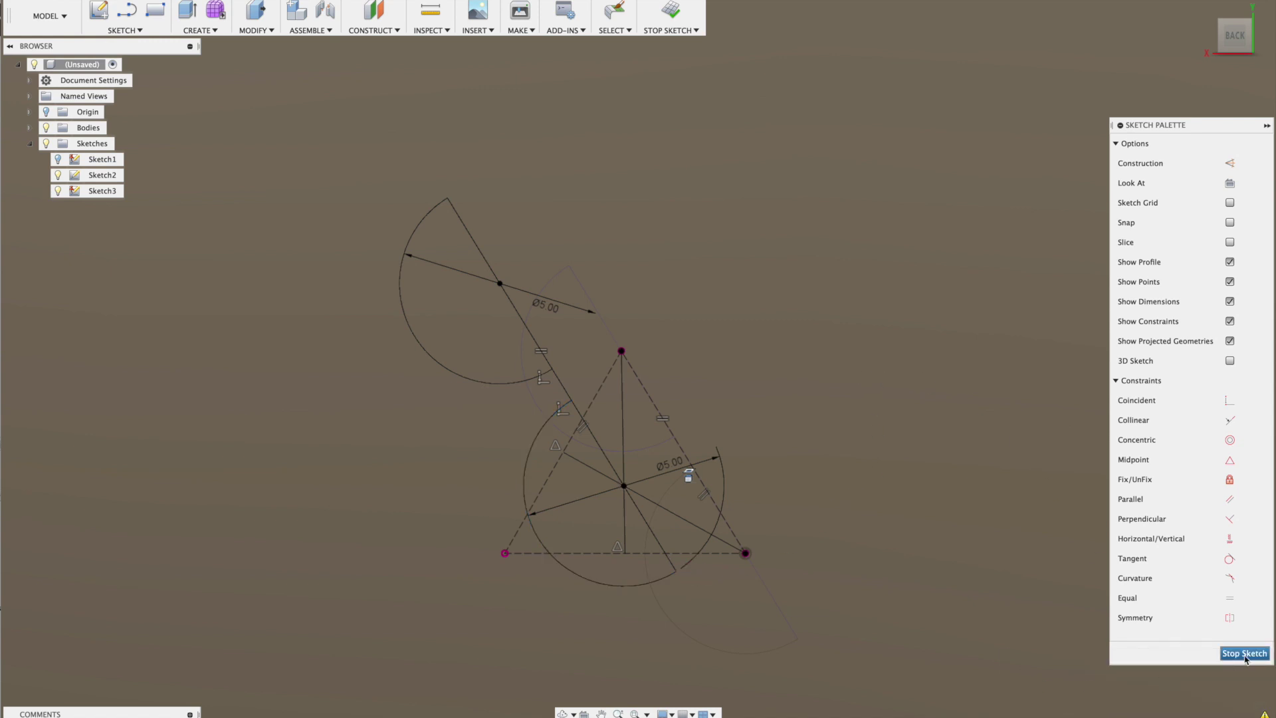
left_click(1244, 654)
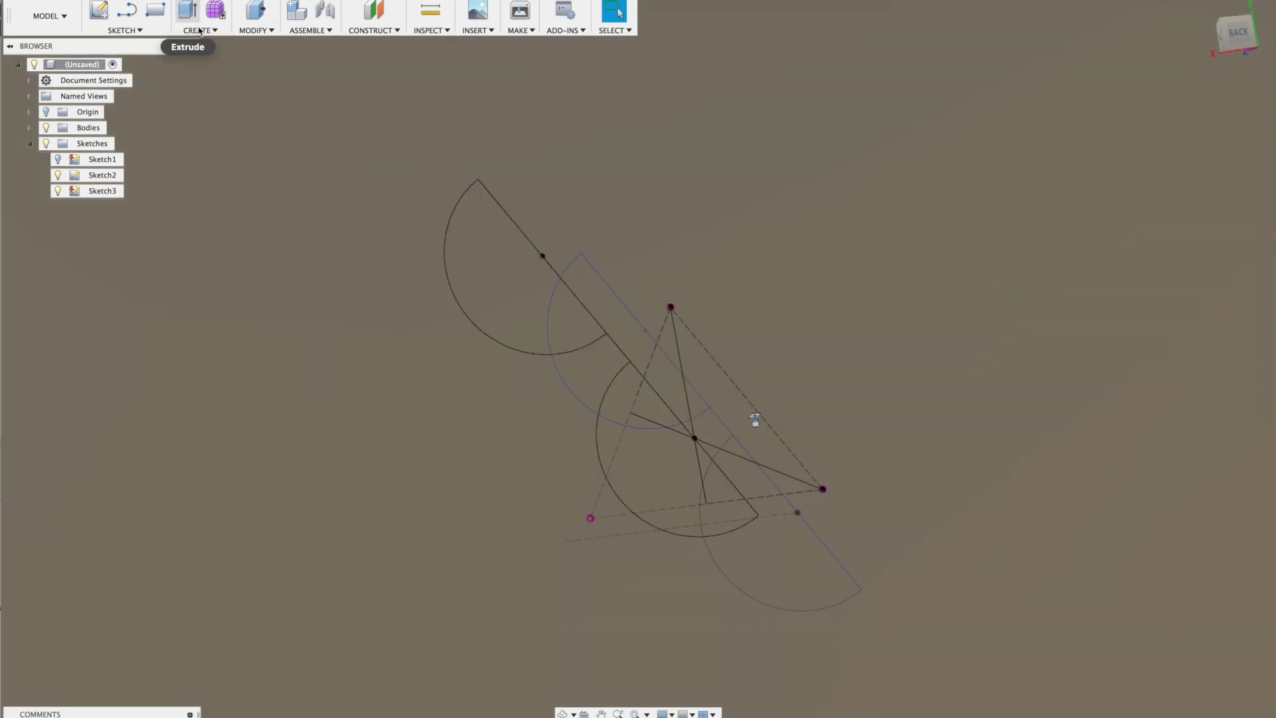
Step: Revolve-cut the upper semicircle 360° about the sketch line
left_click(199, 30)
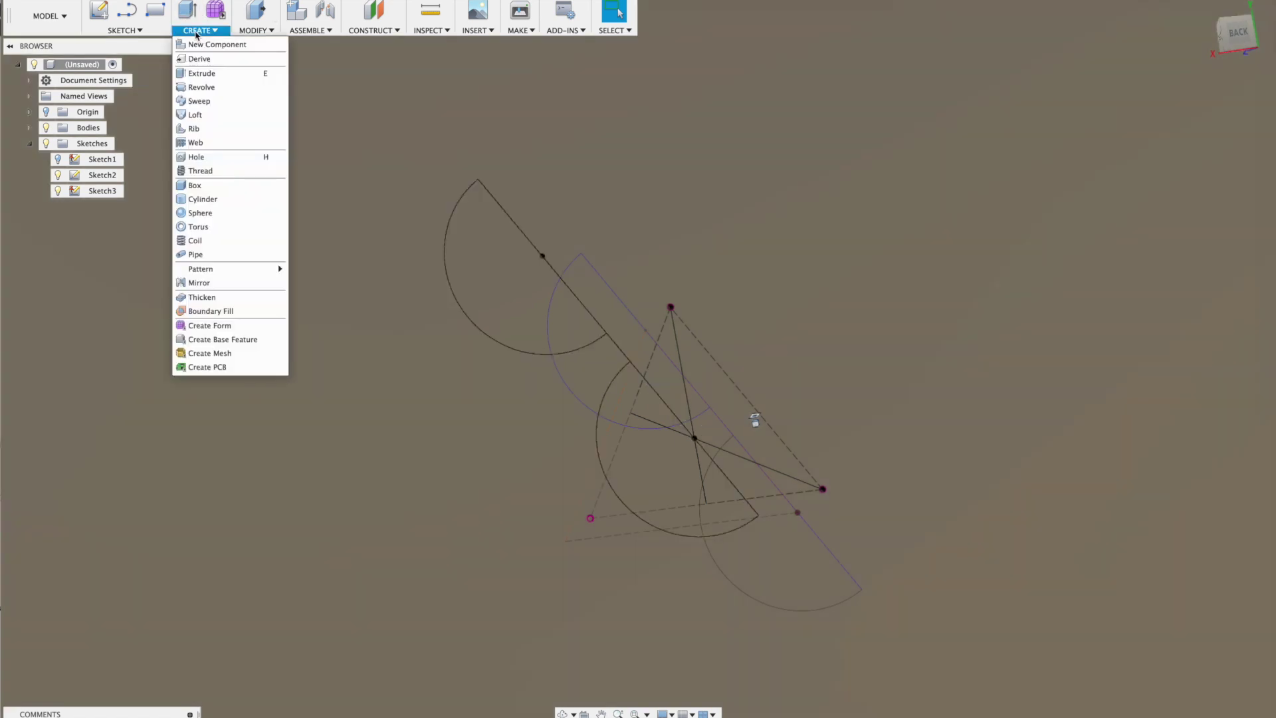
left_click(198, 90)
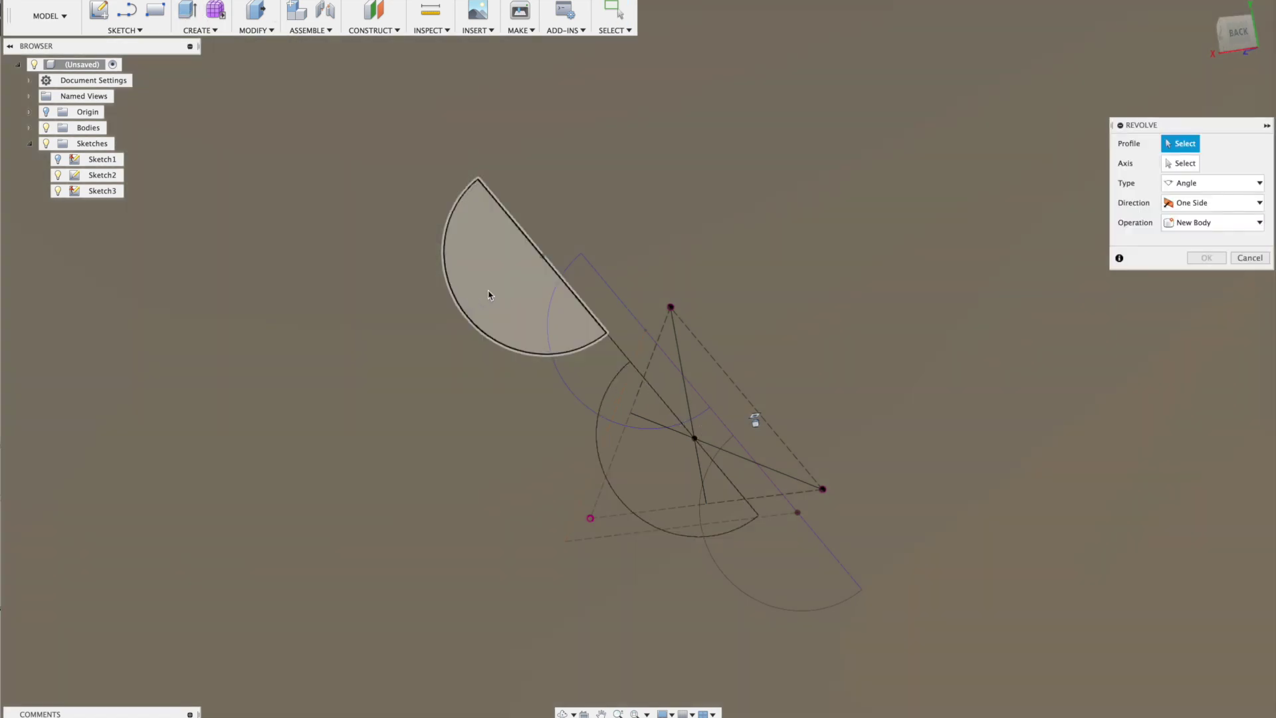
left_click(490, 290)
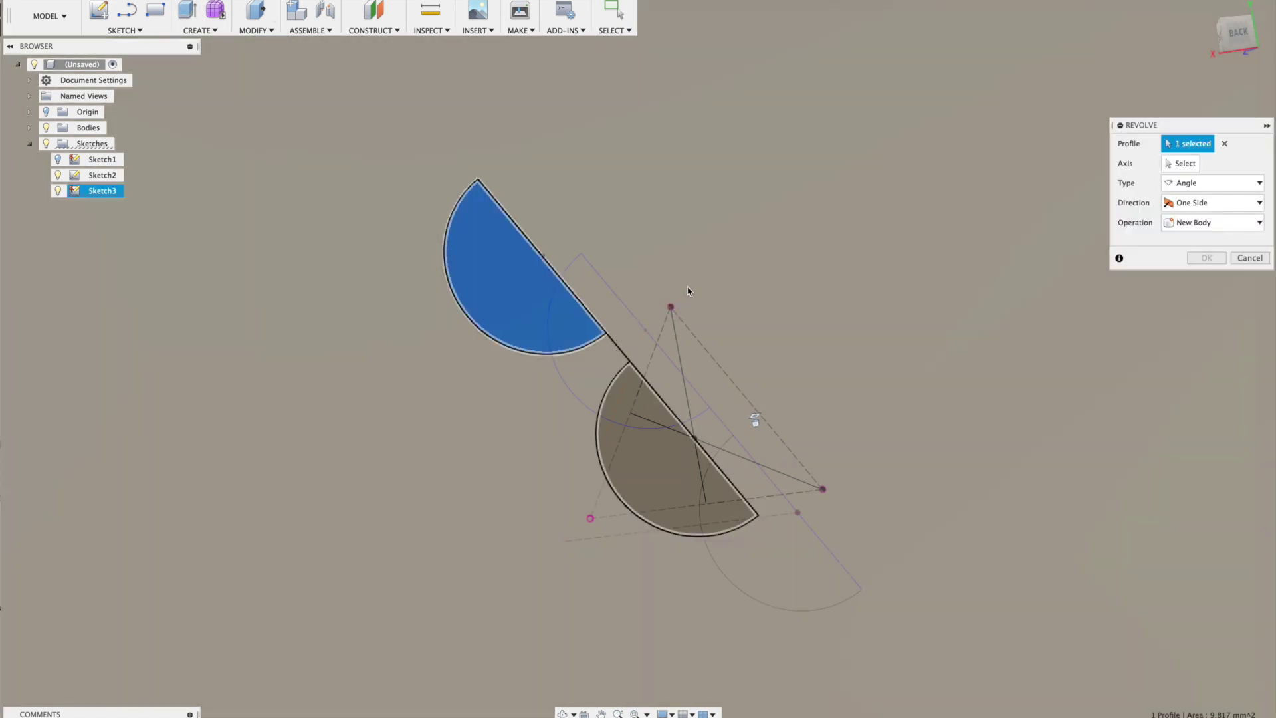
left_click(632, 357)
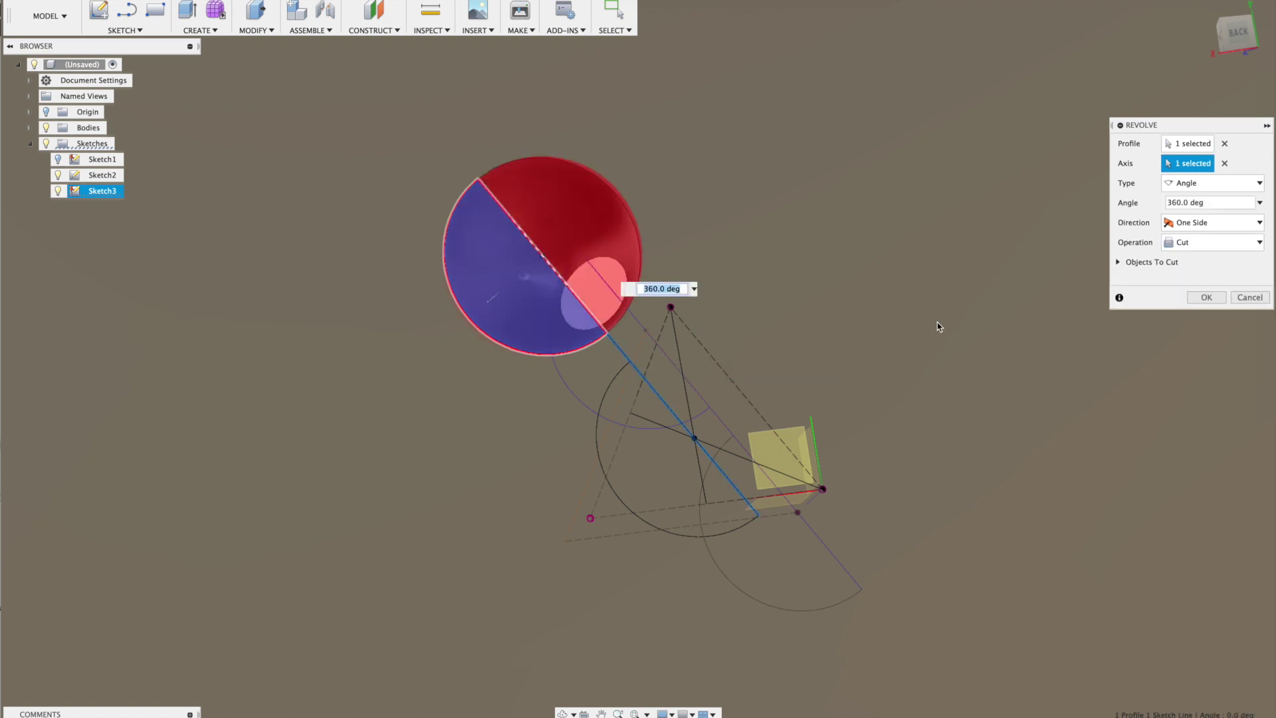
left_click(1215, 300)
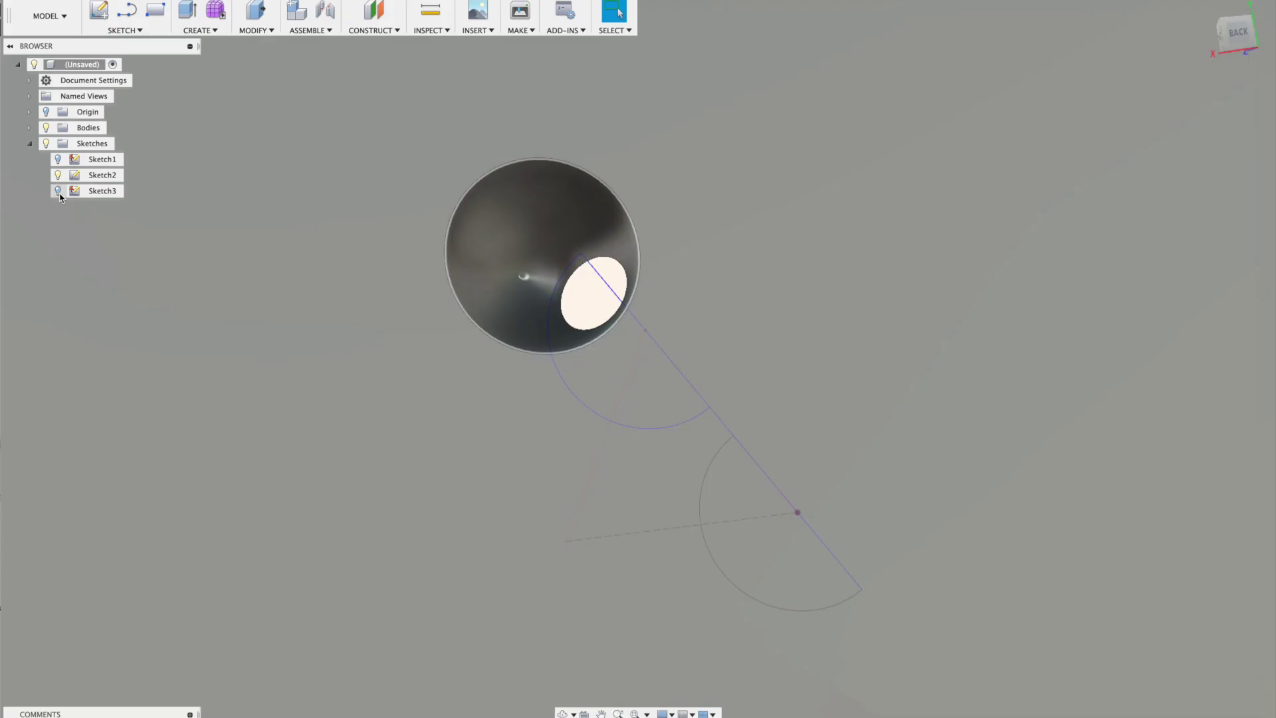
Step: Revolve-cut the lower semicircle about the same line, then hide Sketch3
left_click(59, 194)
left_click(58, 192)
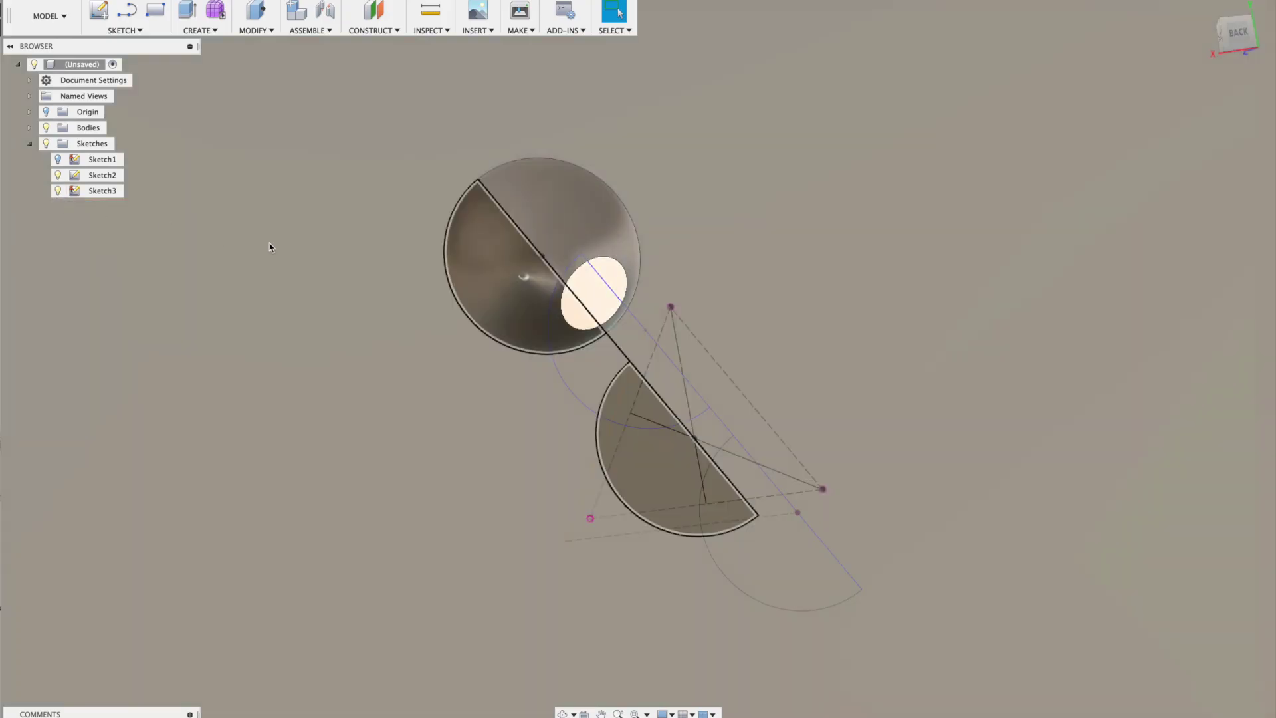
left_click(192, 30)
left_click(201, 87)
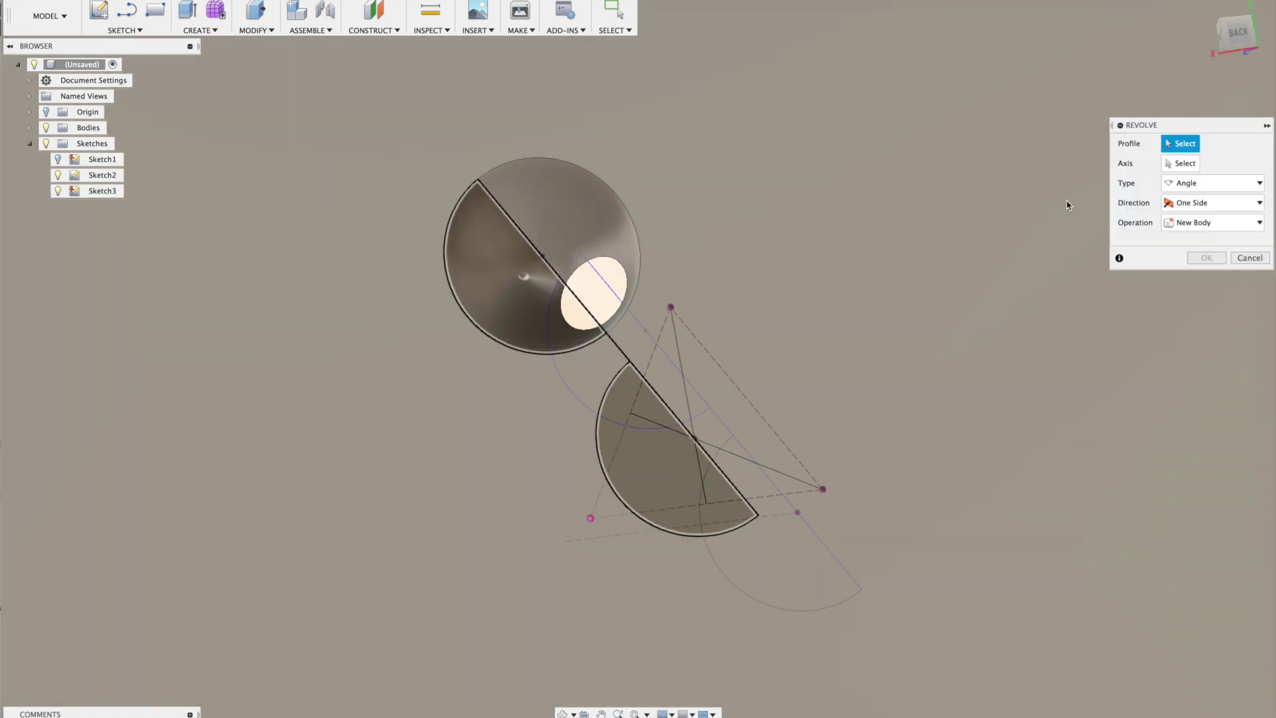
left_click(1180, 163)
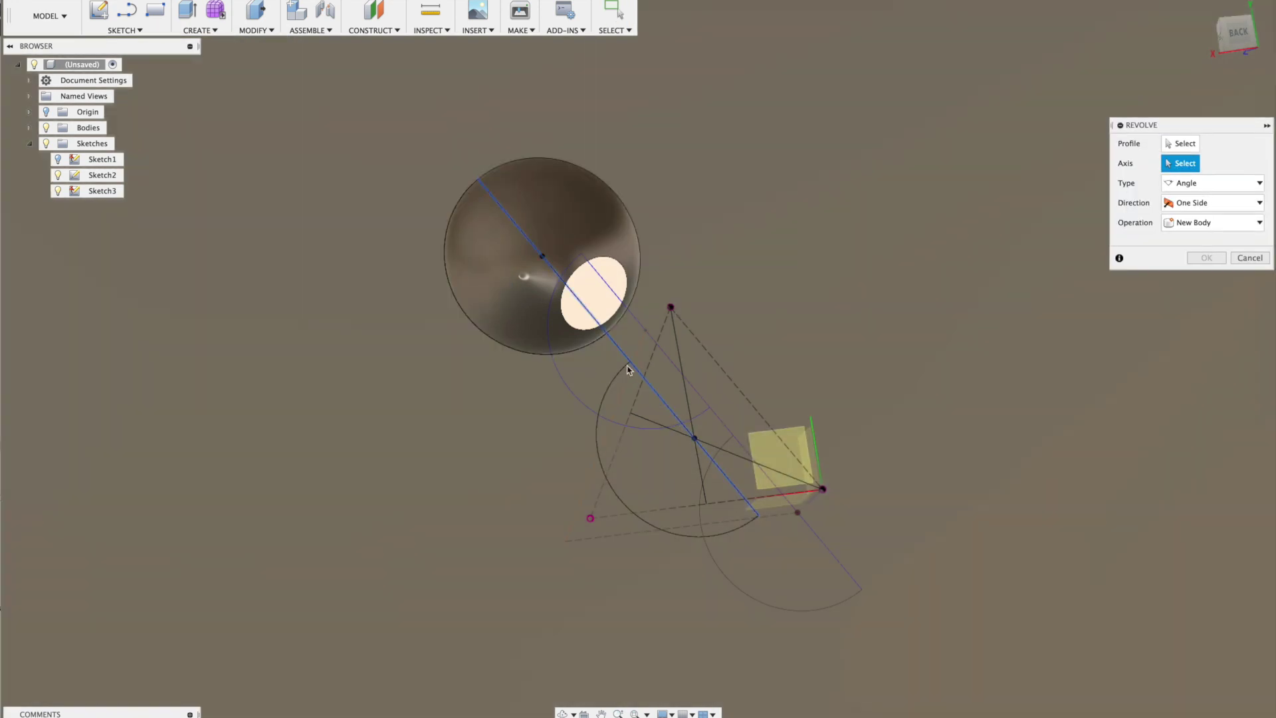
left_click(627, 357)
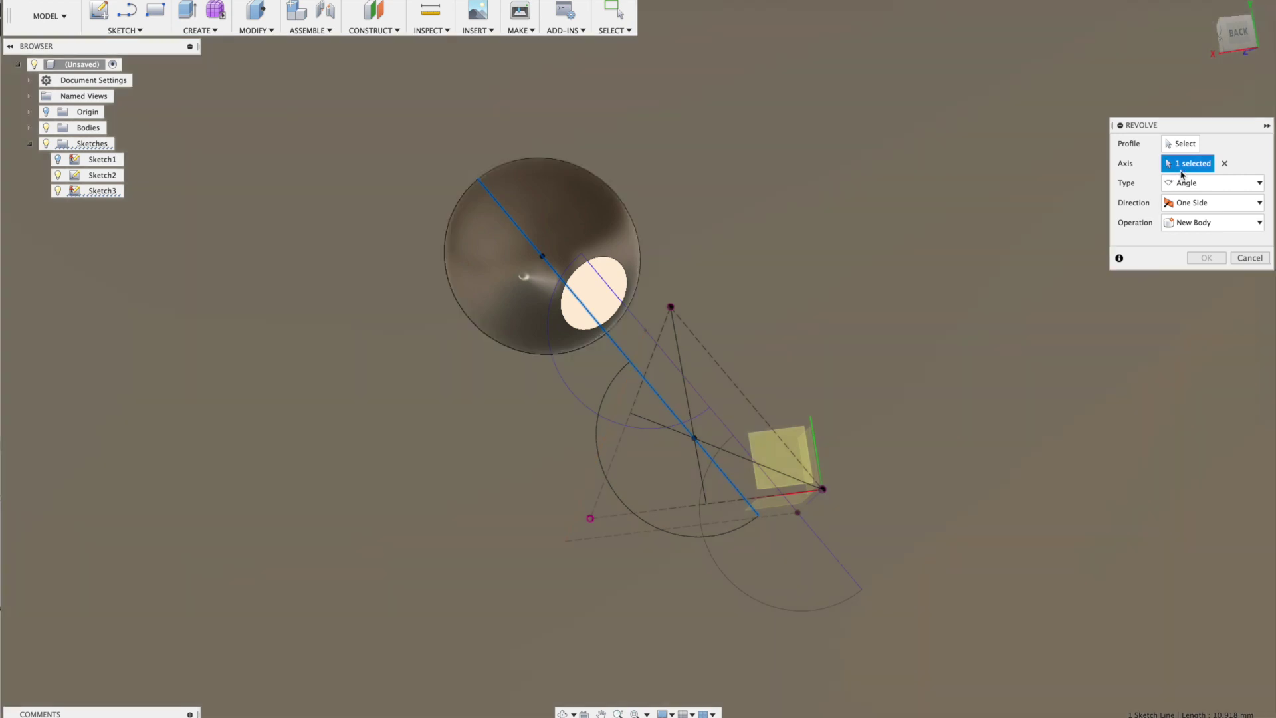
left_click(1182, 143)
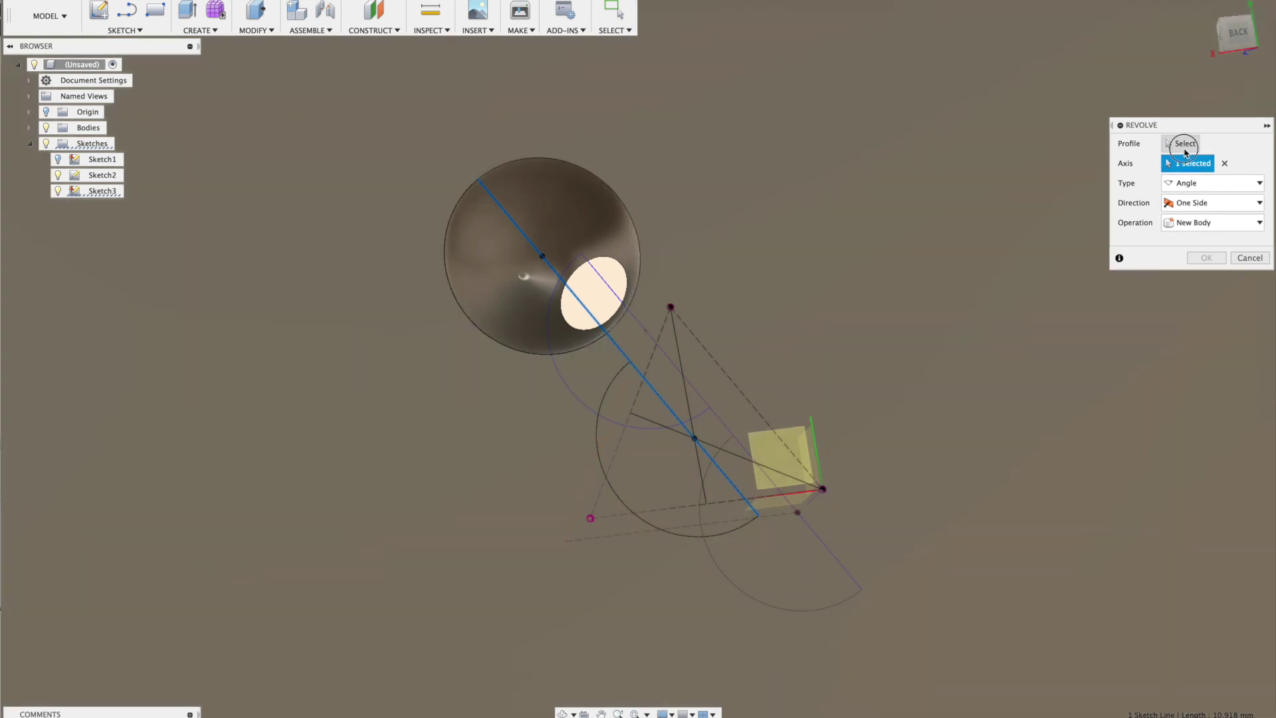
left_click(831, 500)
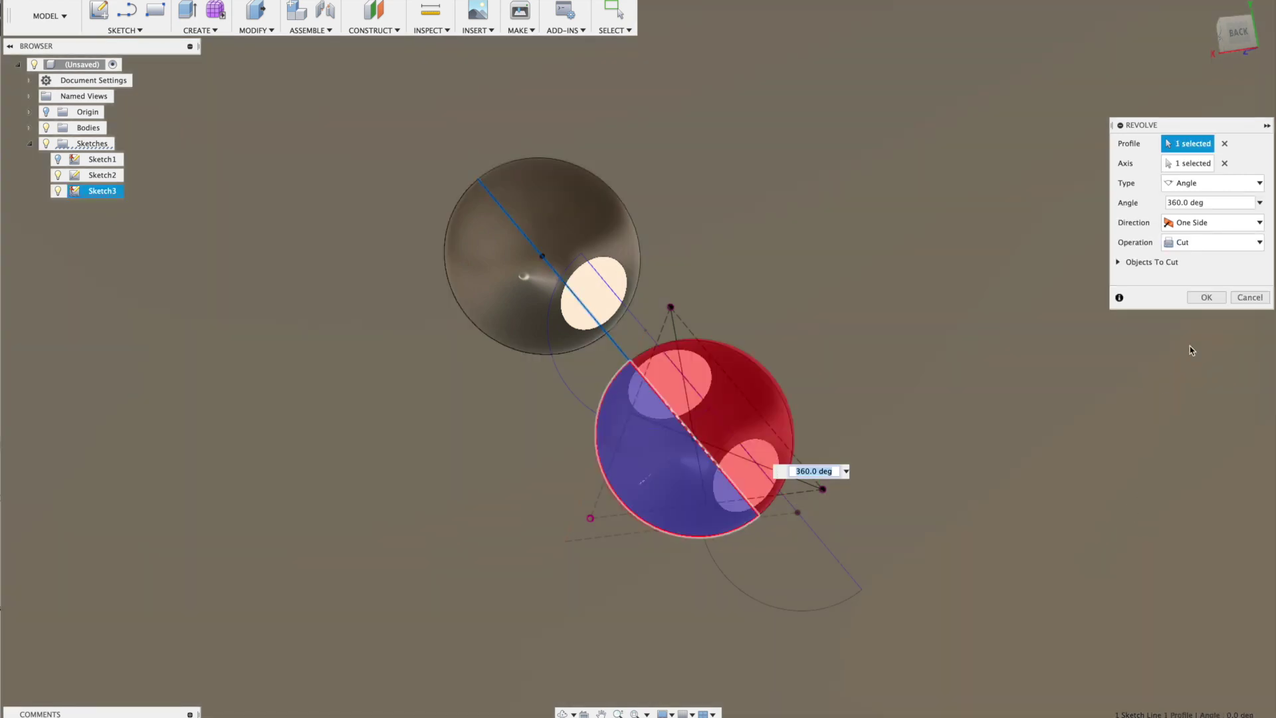
left_click(1206, 298)
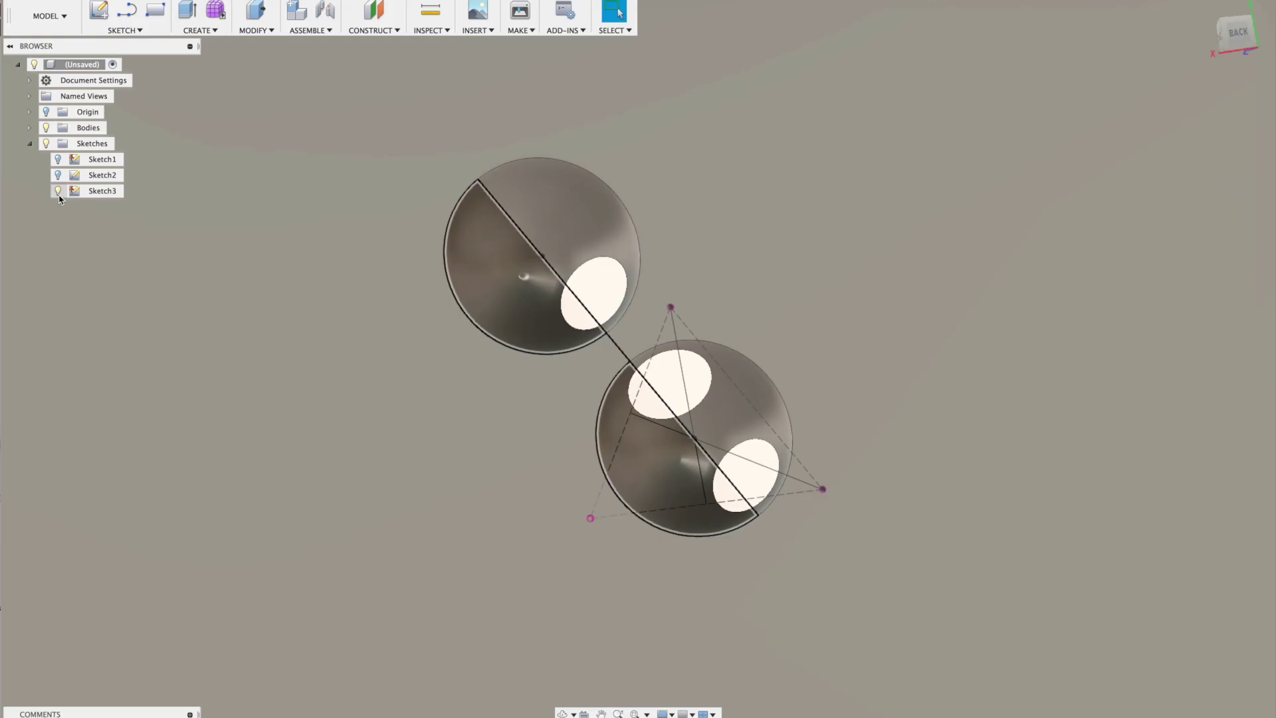
left_click(58, 190)
key("F6")
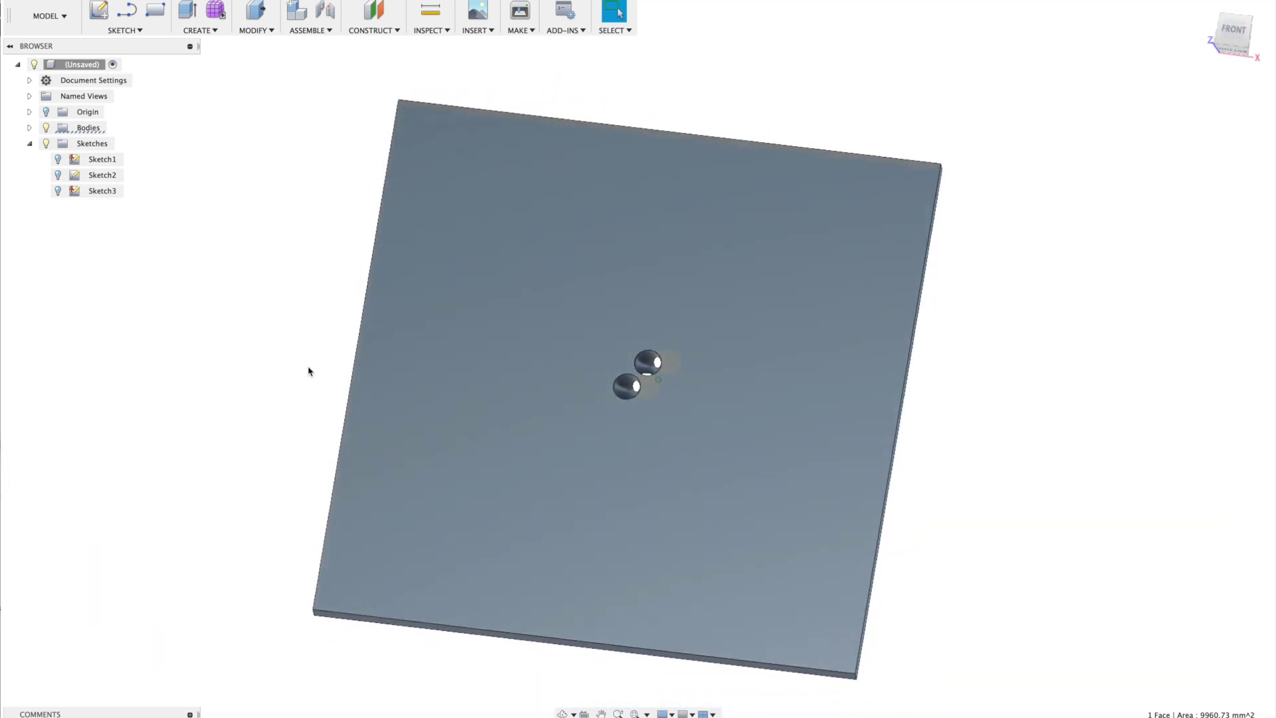
Step: Start a rectangular pattern of the lower dimple along the plate's bottom edge
left_click(308, 371)
left_click(197, 32)
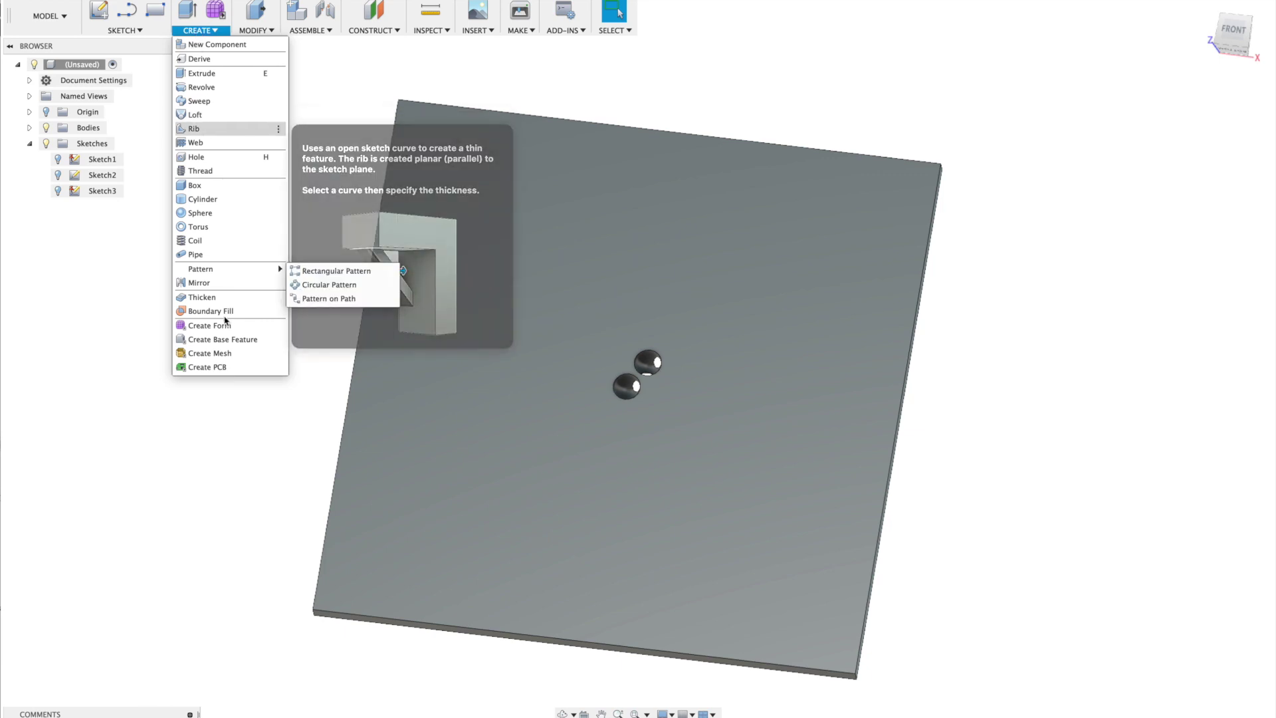
left_click(311, 272)
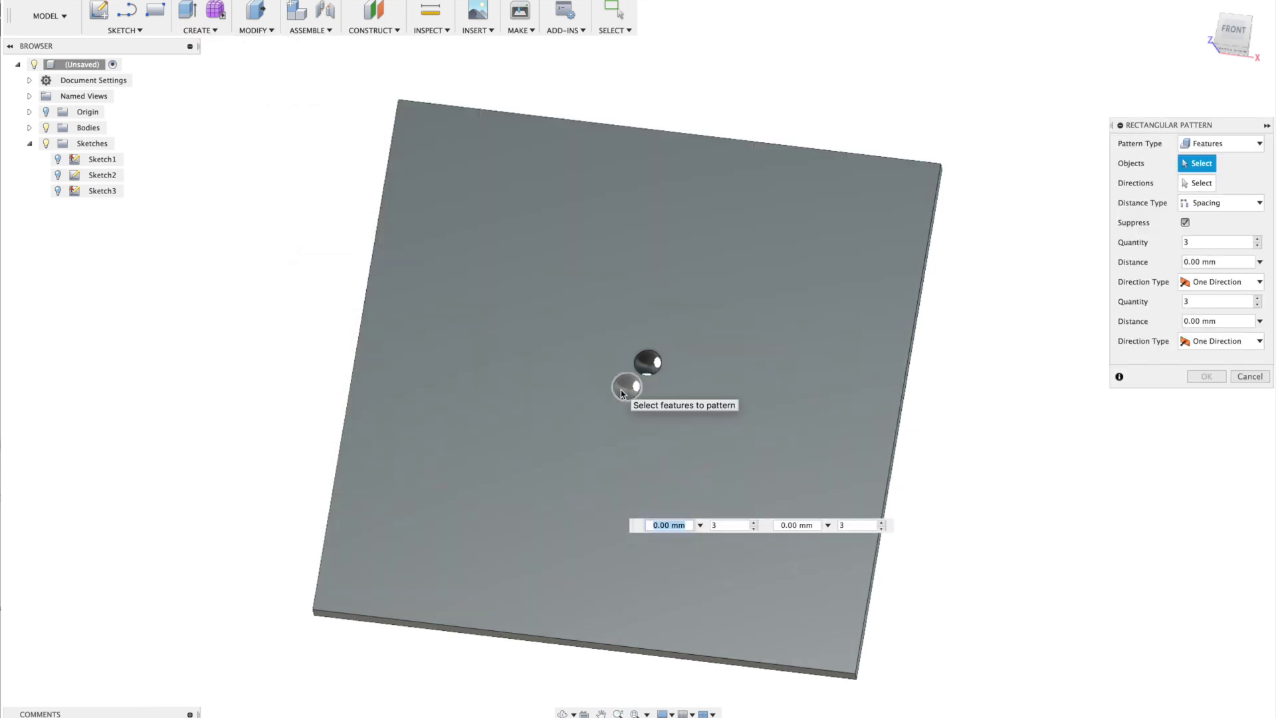
left_click(619, 392)
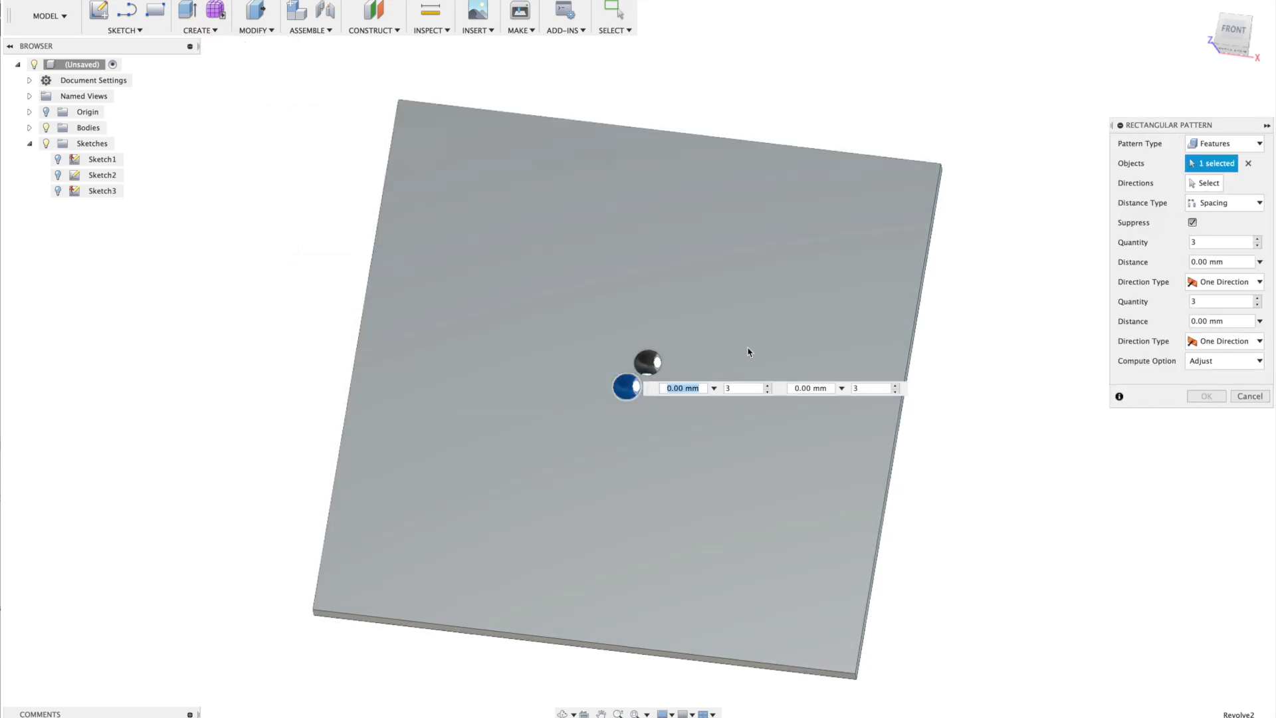
left_click(1205, 184)
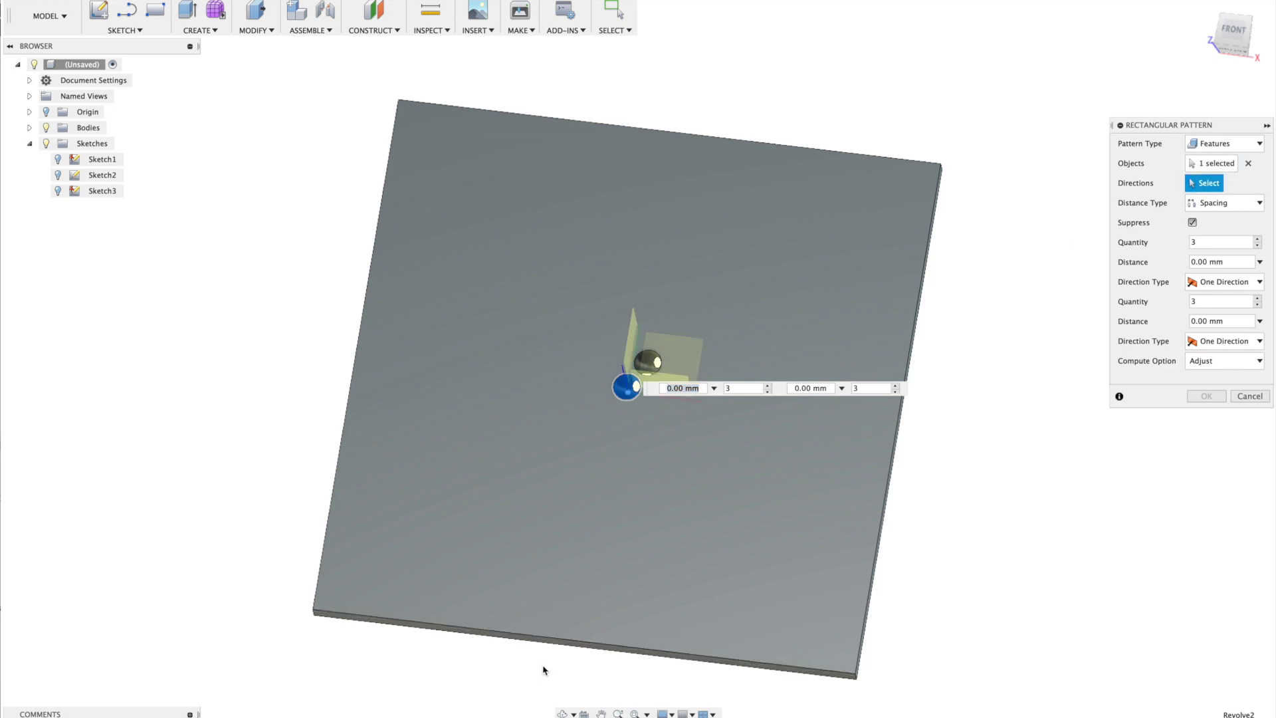
left_click(567, 638)
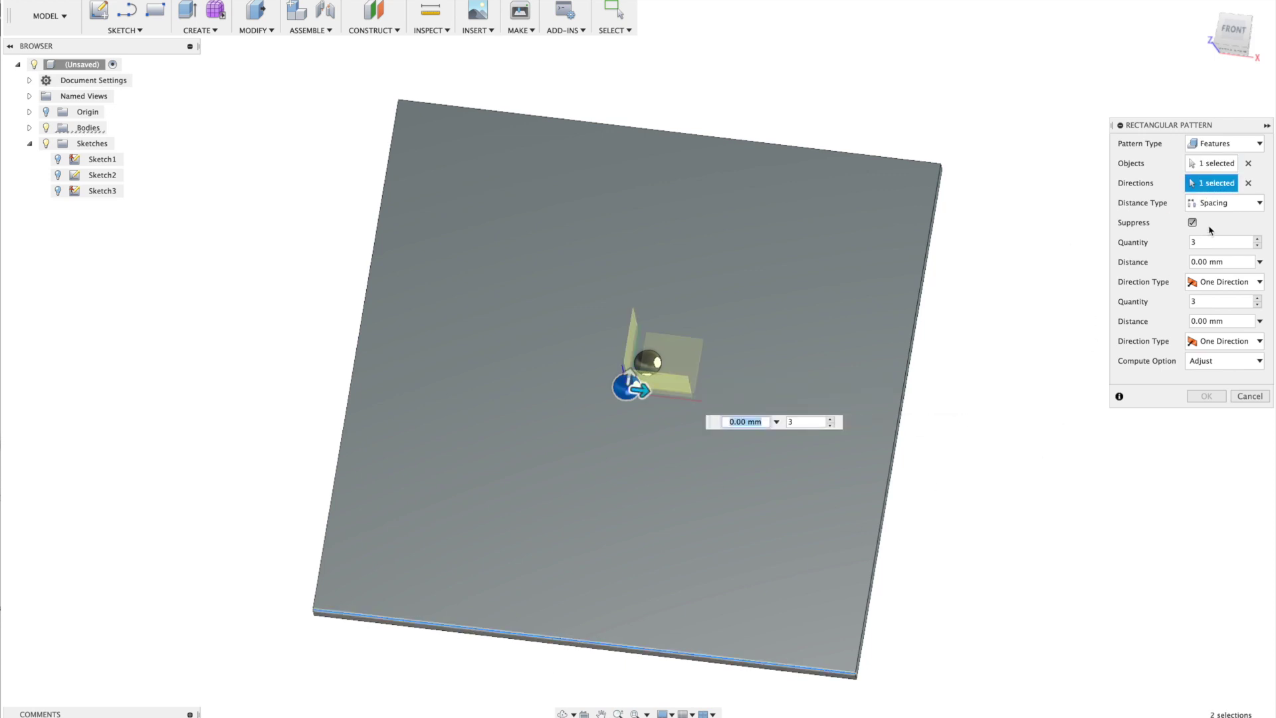
Step: Set the first direction's spacing to parameter d5 with symmetric extent
left_click(1216, 204)
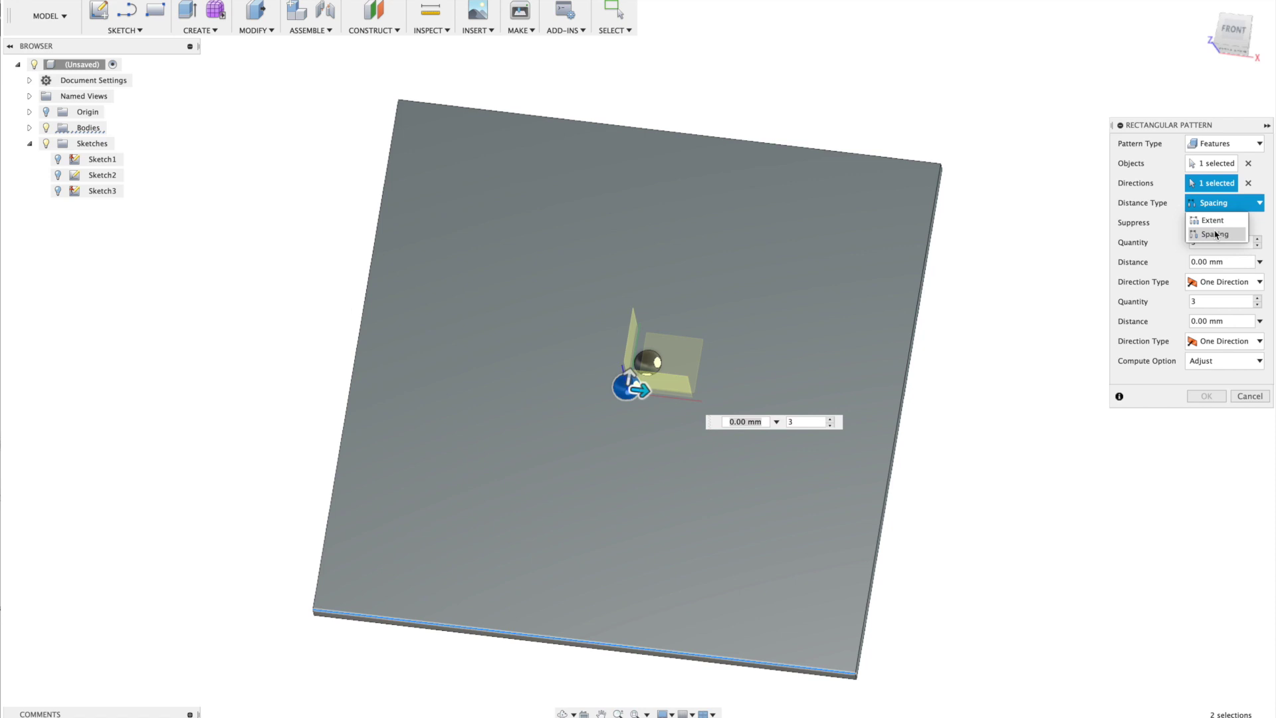
left_click(1215, 234)
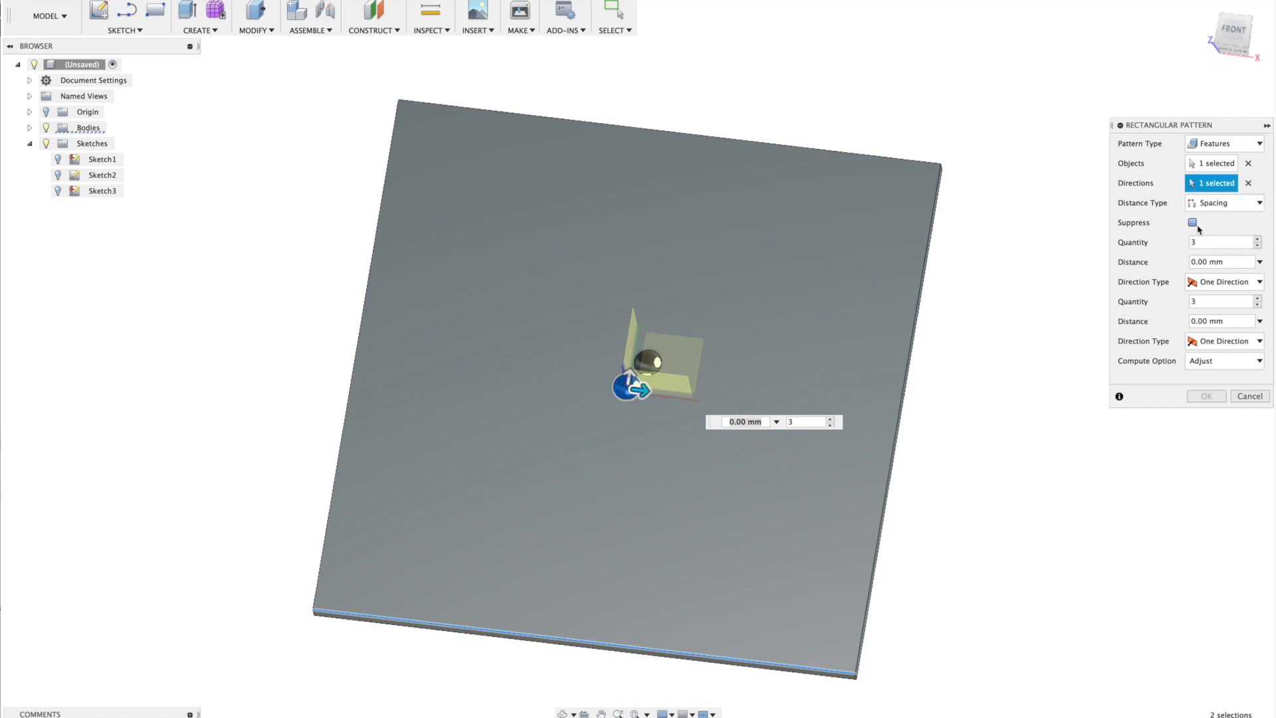
left_click(1215, 243)
left_click(1224, 259)
left_click_drag(1228, 261, 1181, 265)
type("d1")
key("Return")
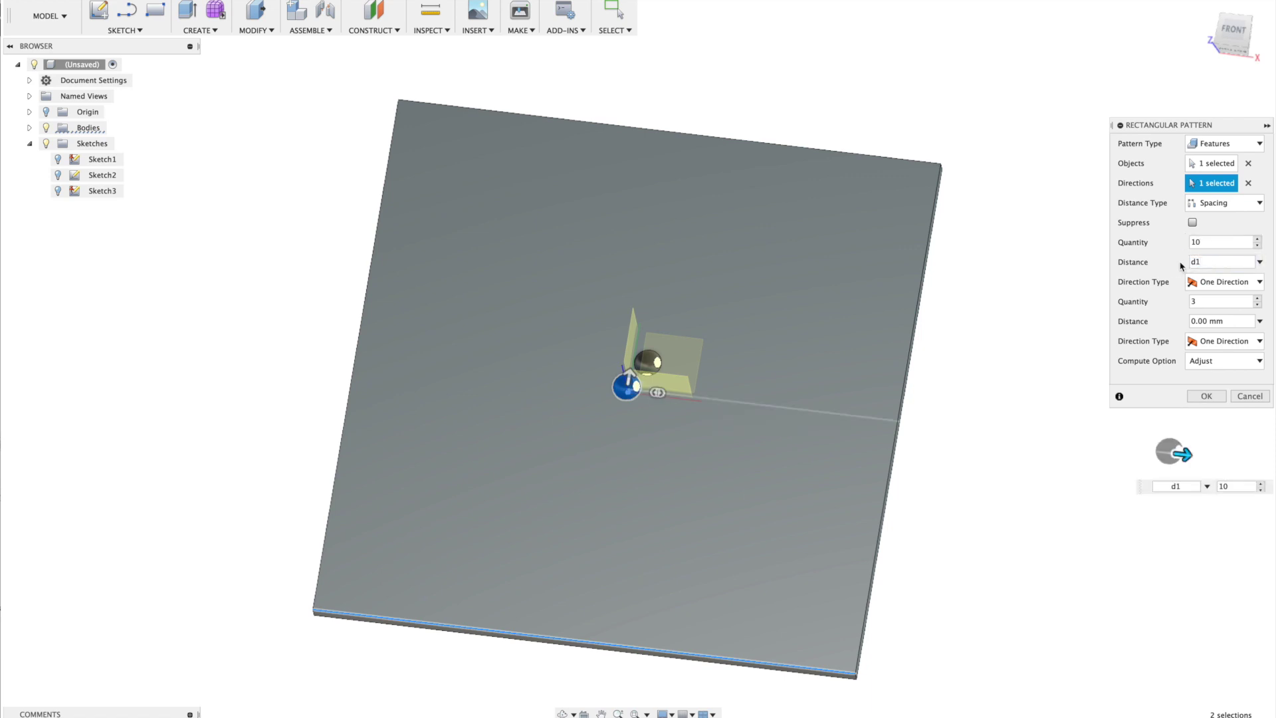
left_click(1223, 281)
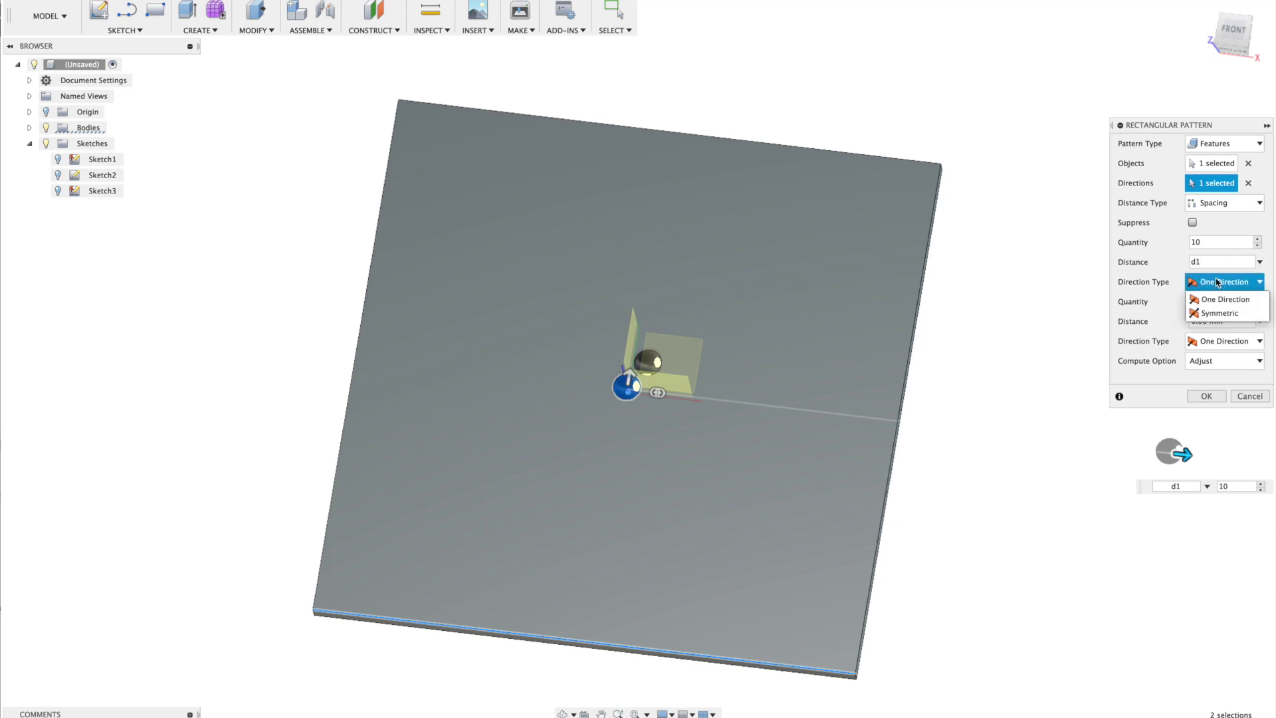
left_click(1216, 316)
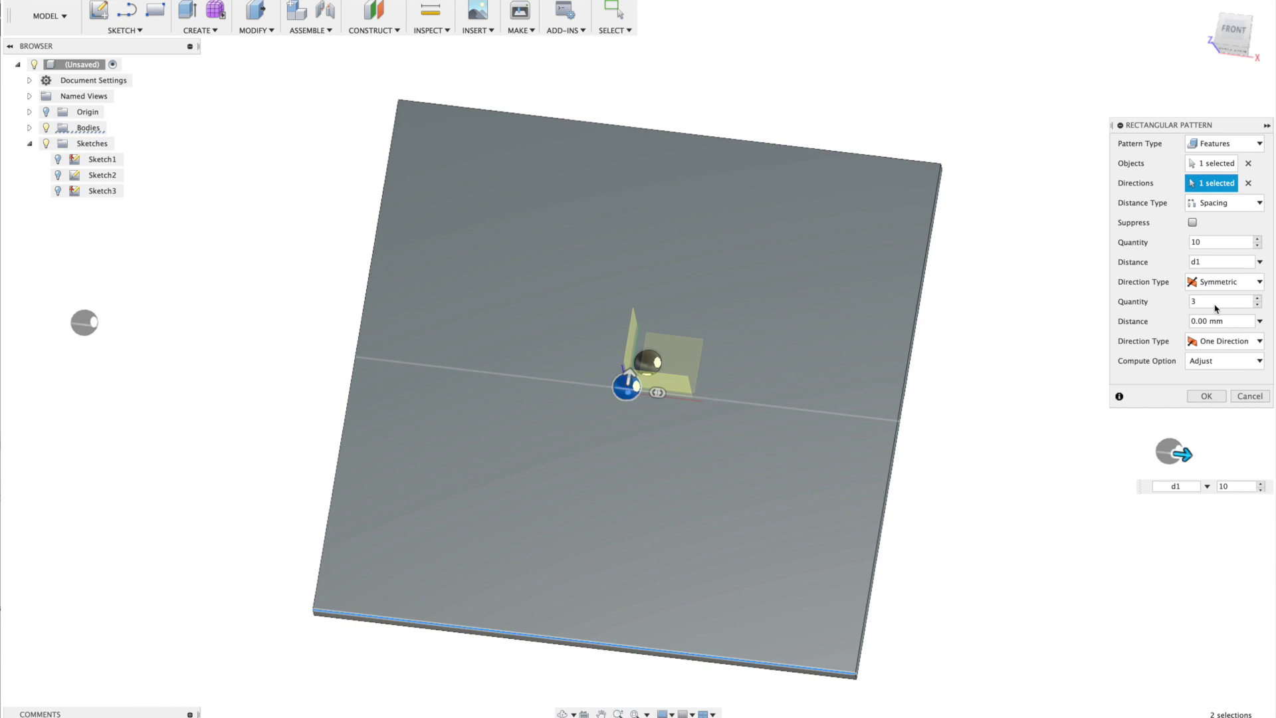
left_click(1209, 262)
key("BackSpace")
key("Return")
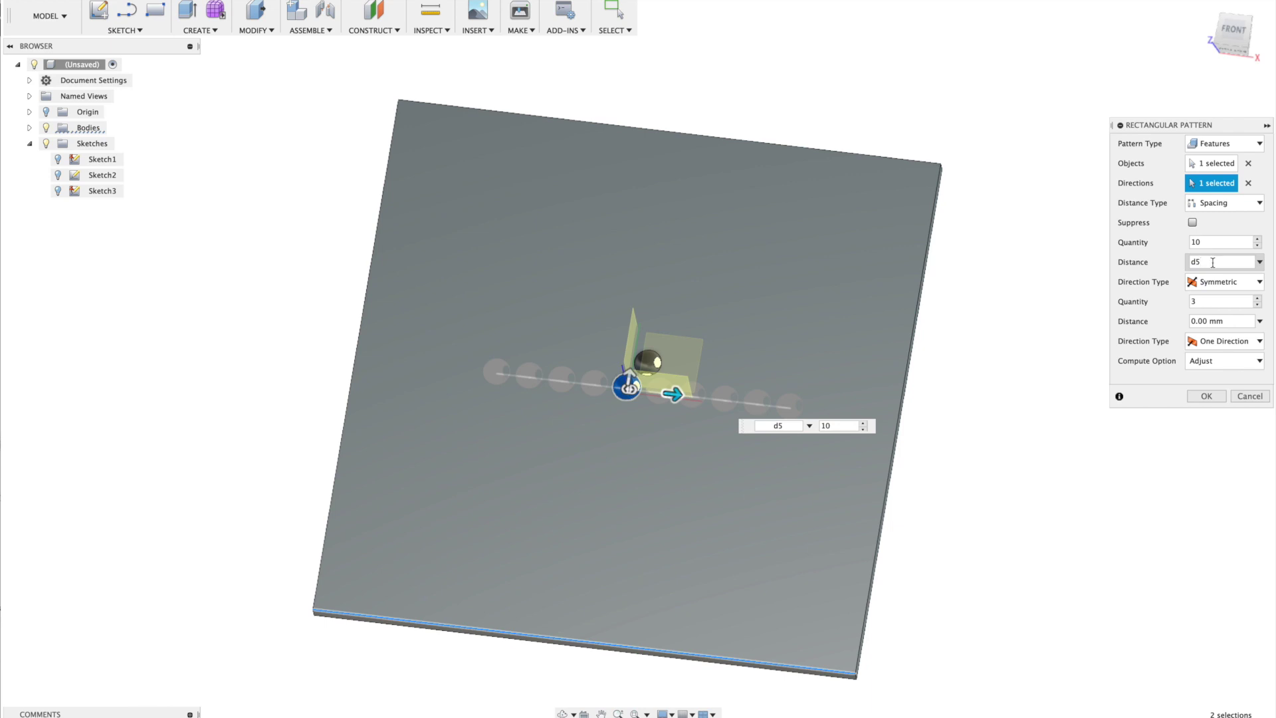
Step: Set the first direction to 15 copies
left_click(1208, 303)
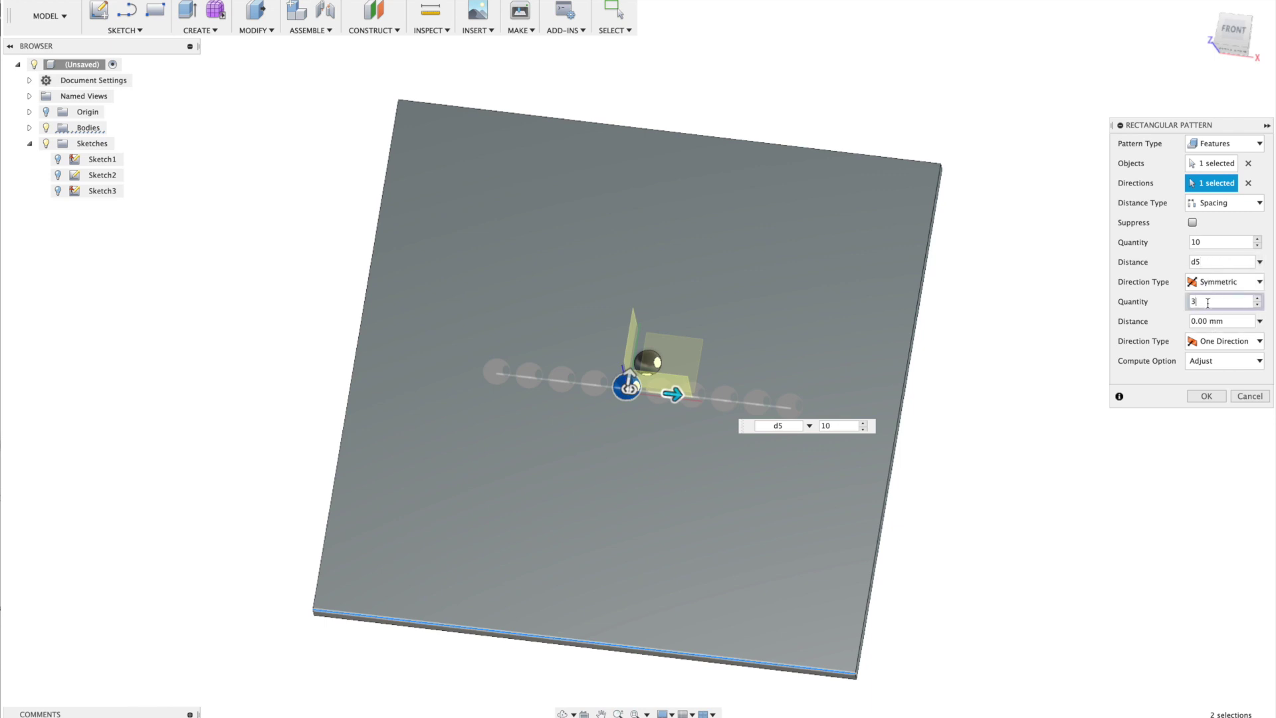
left_click(1206, 244)
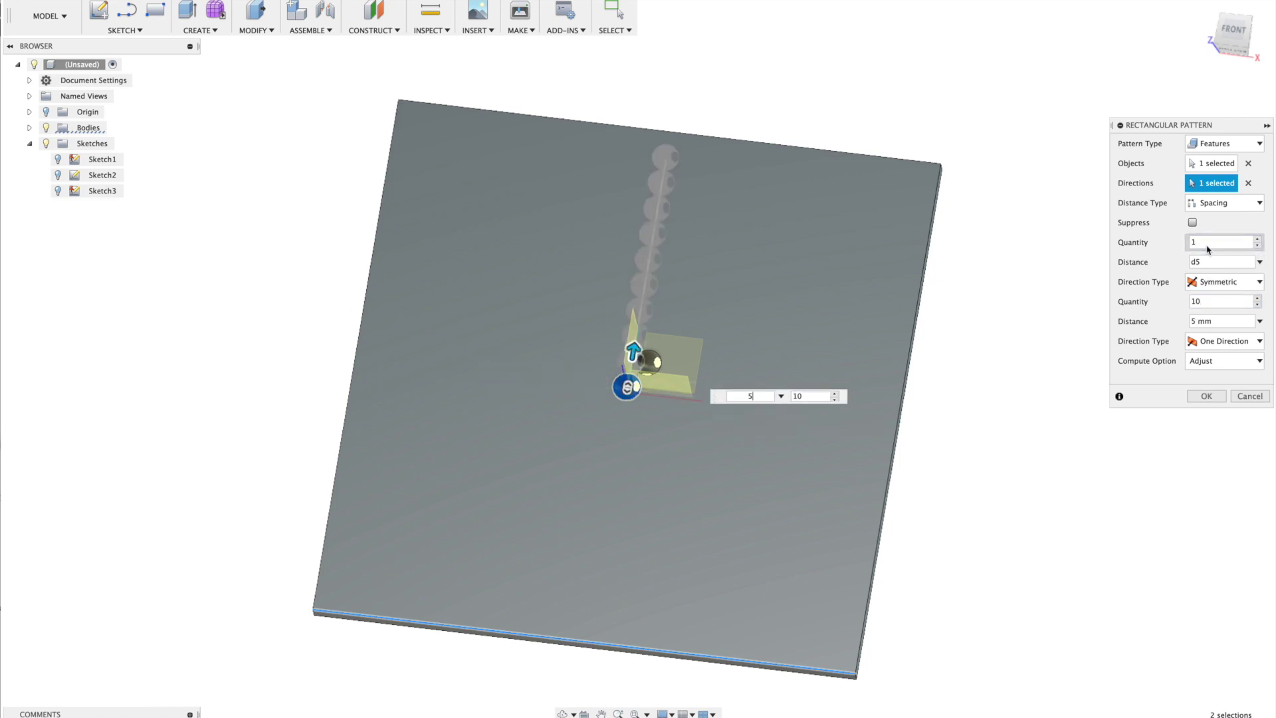
left_click(1207, 244)
key("Return")
Step: Give the second direction symmetric d5*sqrt(3) spacing and 9 rows, then confirm the pattern
left_click(1217, 341)
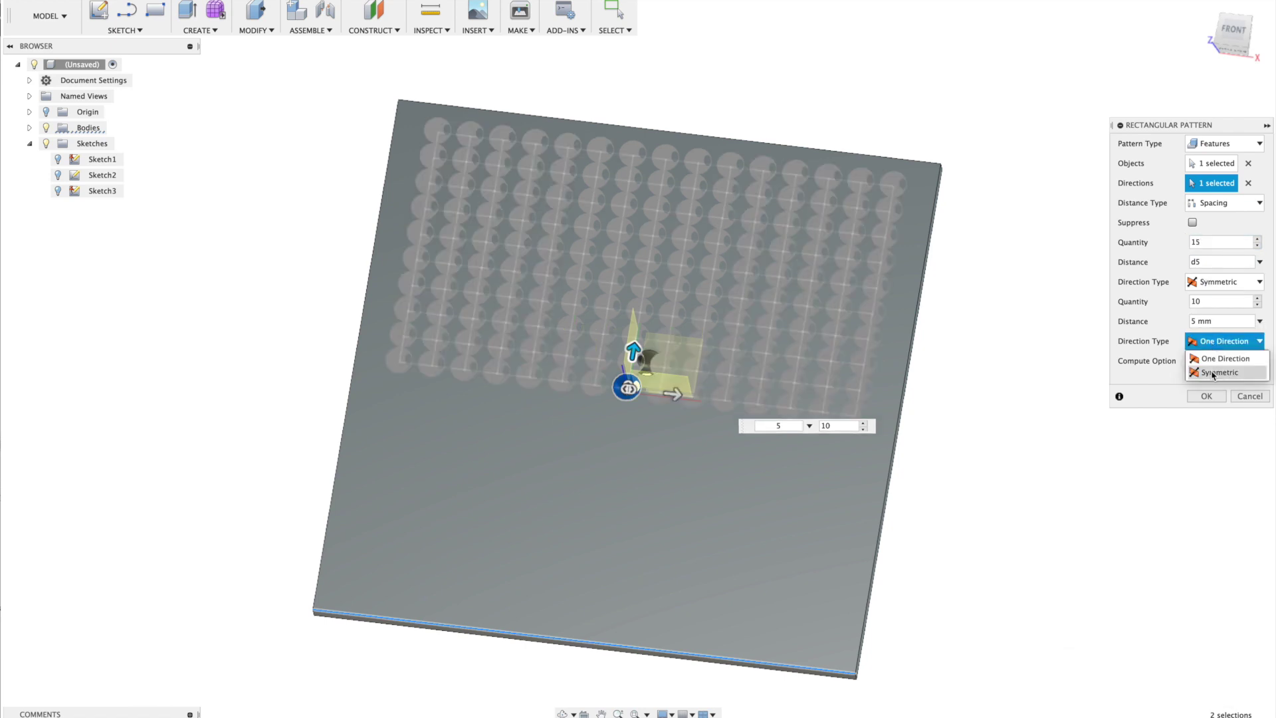
left_click(1213, 373)
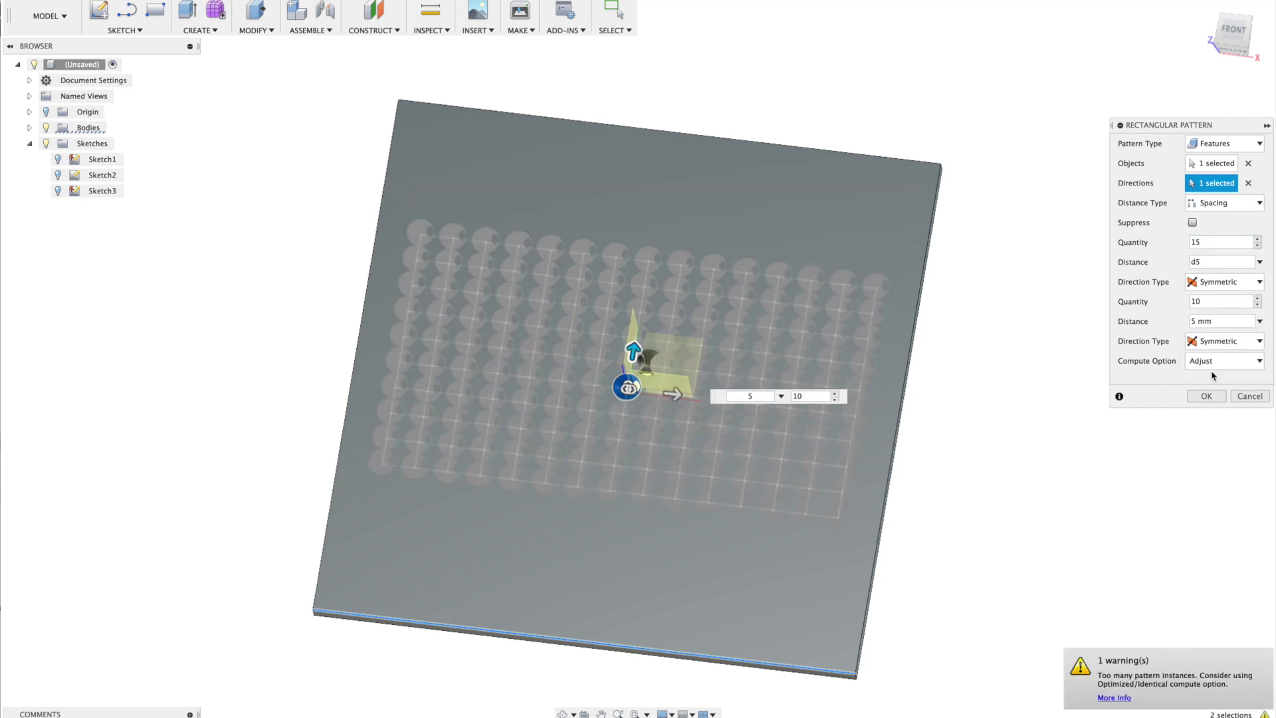
left_click(1221, 322)
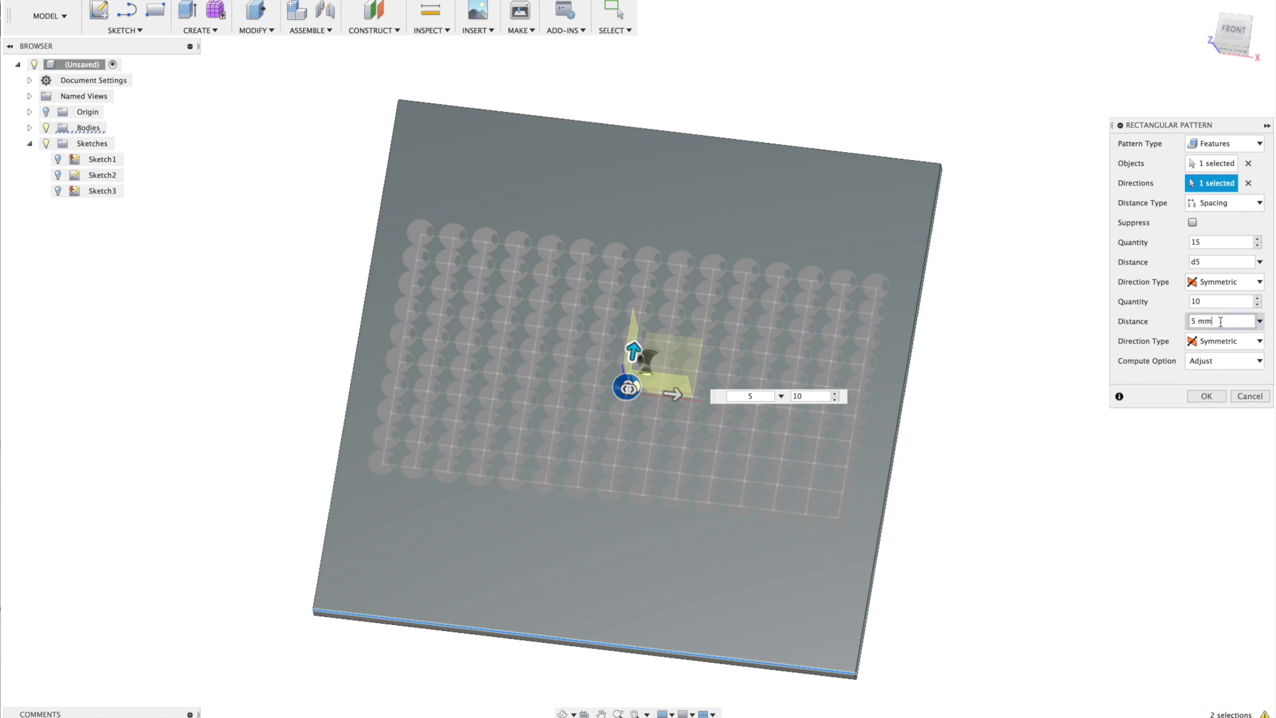
type("d5")
key("Return")
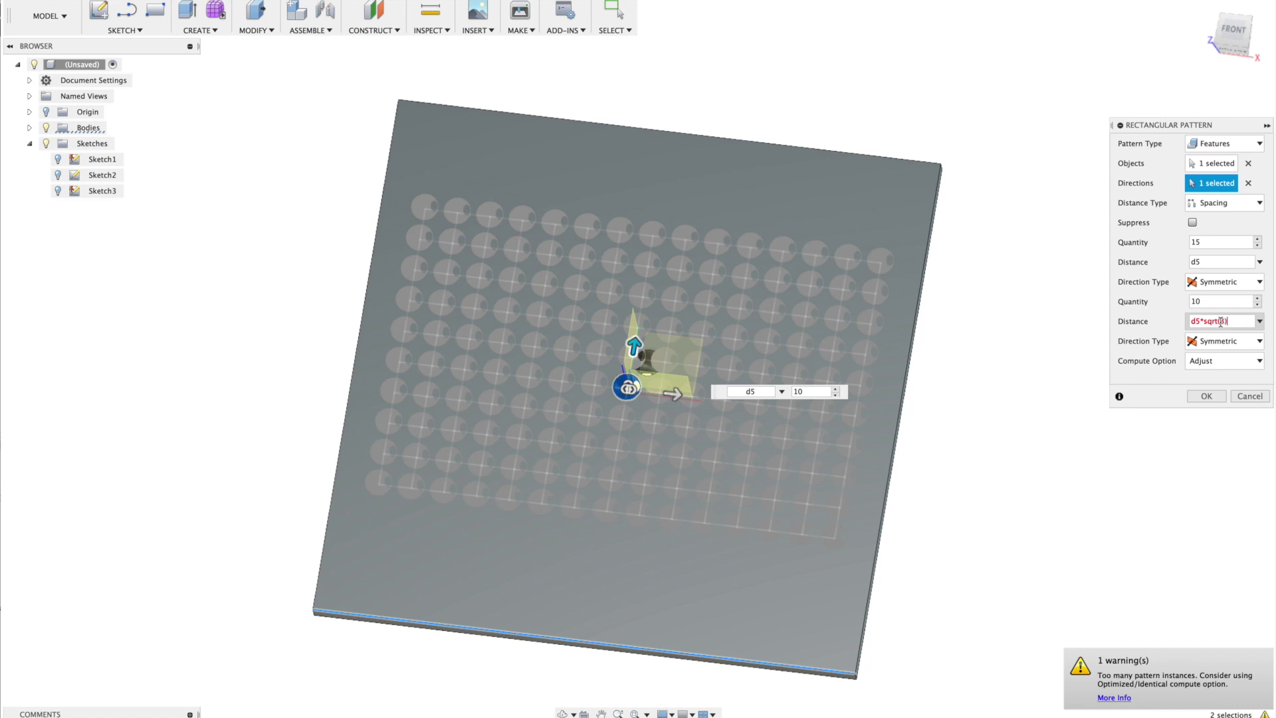
key("Return")
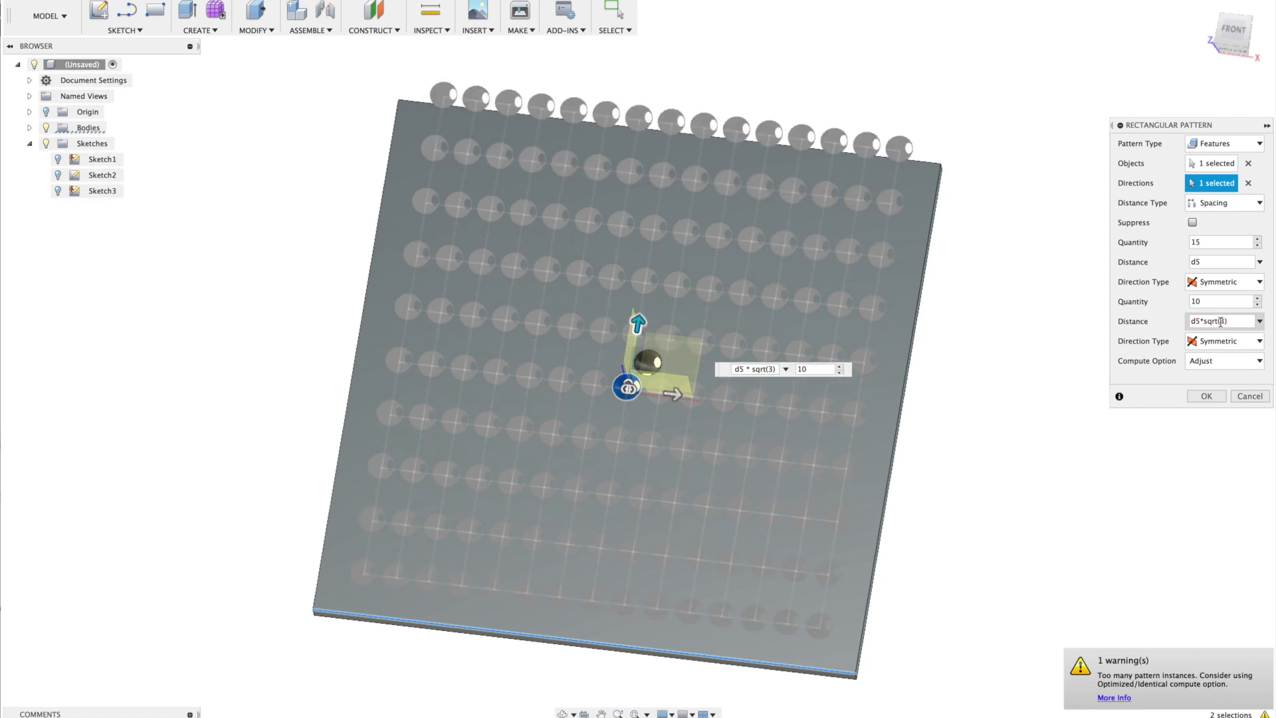
left_click(1218, 304)
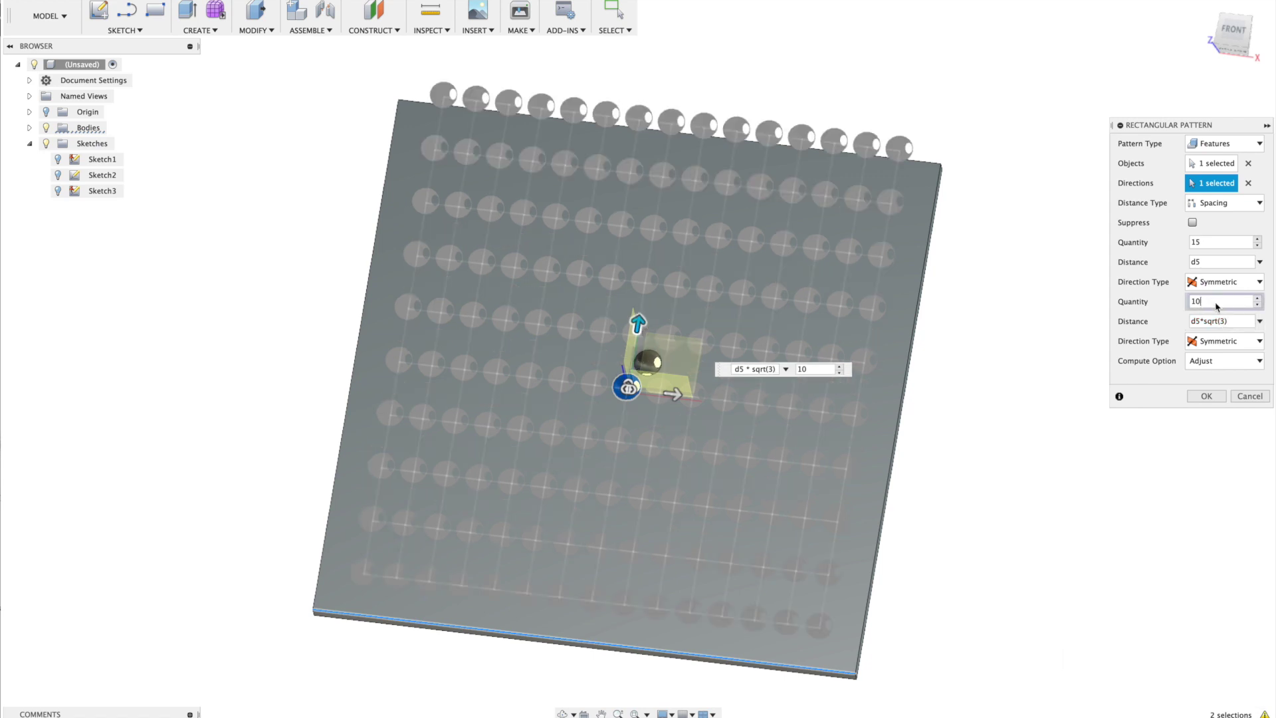
key("Return")
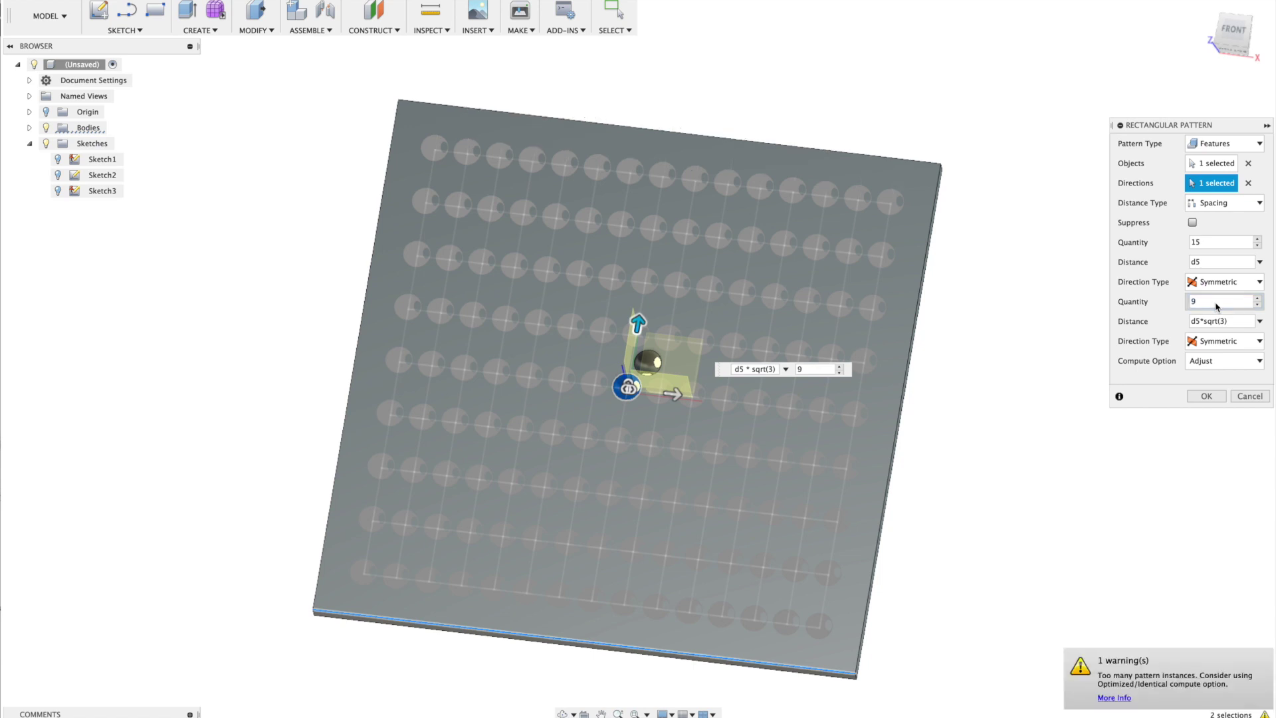
left_click(1216, 398)
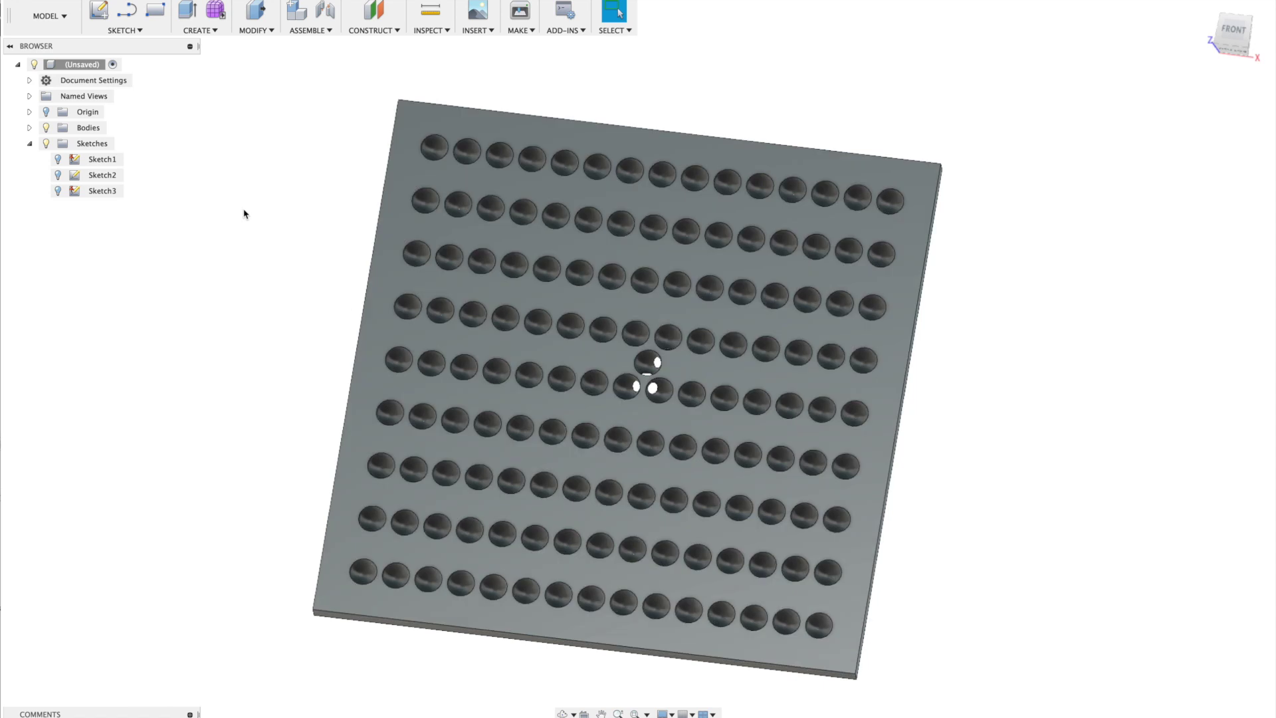
Step: Start a rectangular pattern of the offset dimple along the plate's bottom edge
left_click(197, 32)
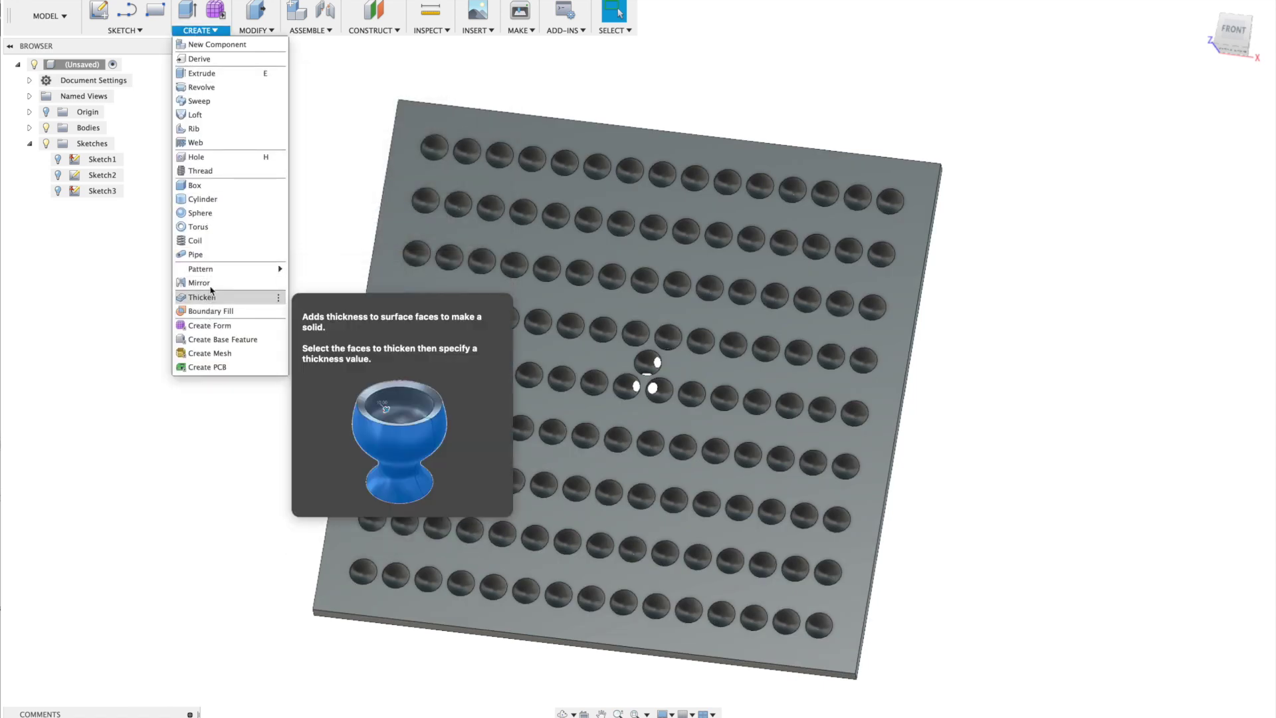
mouse_move(272, 268)
left_click(319, 271)
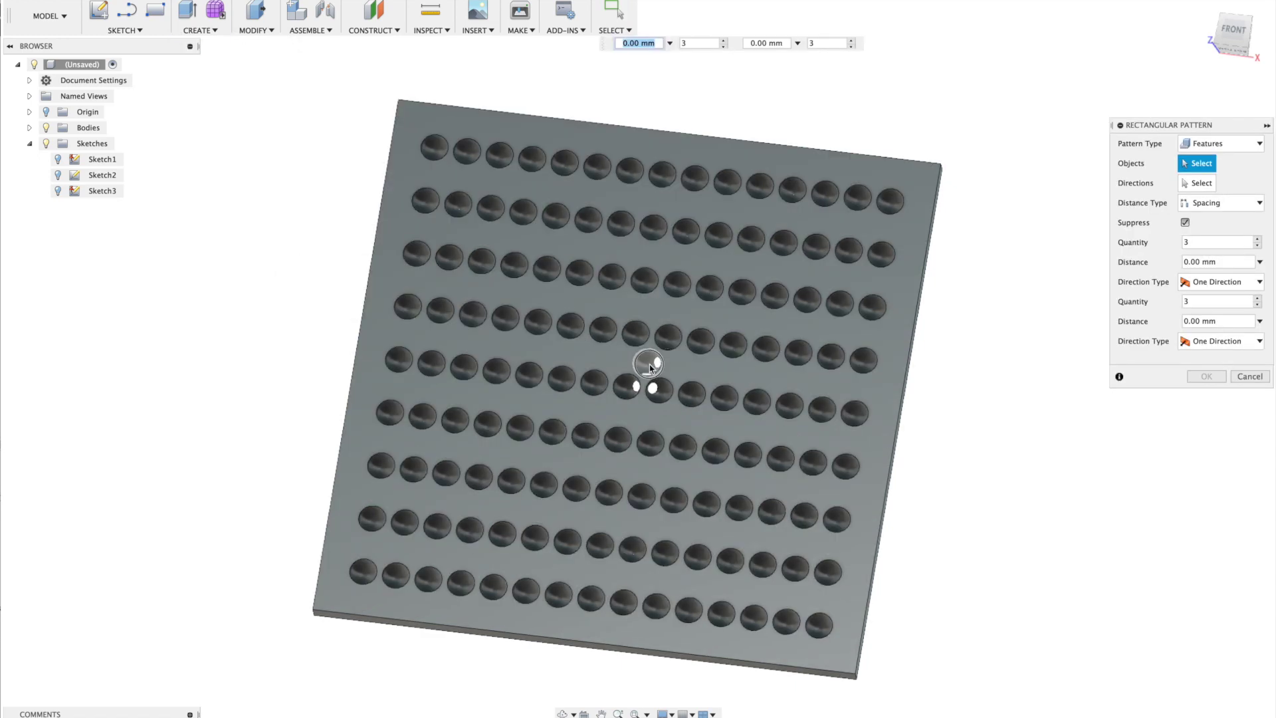
left_click(651, 367)
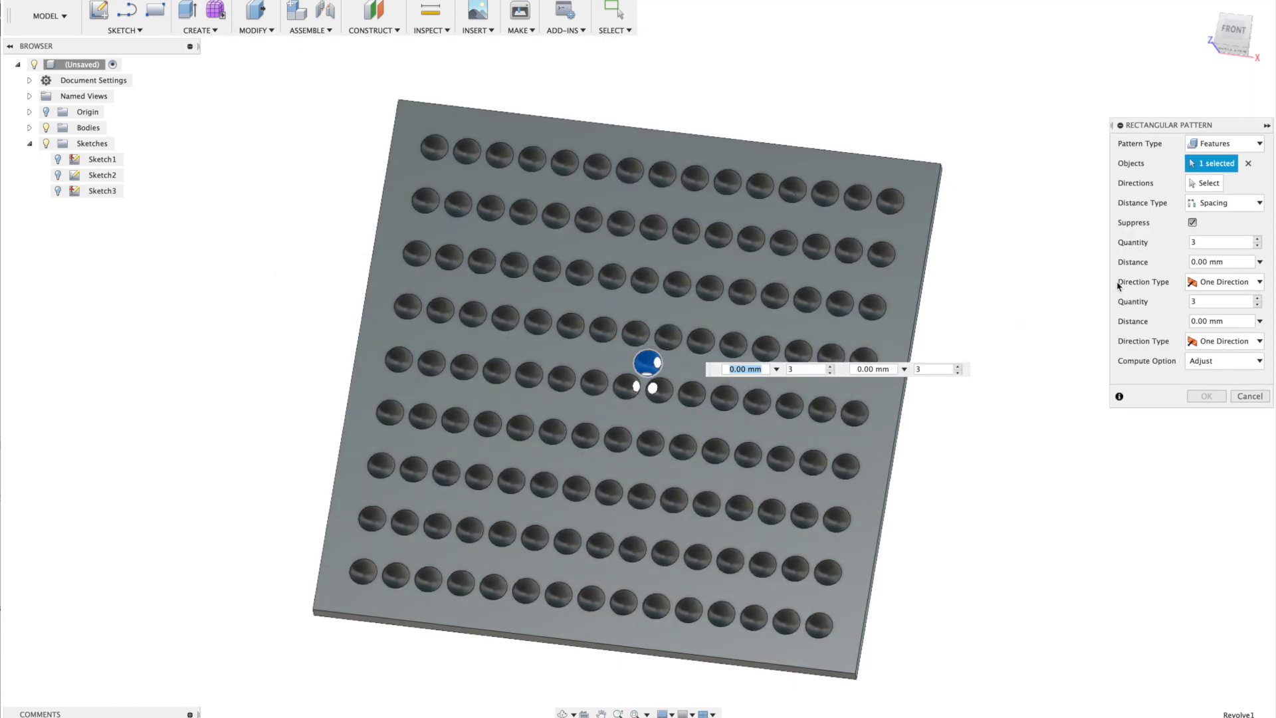
left_click(616, 646)
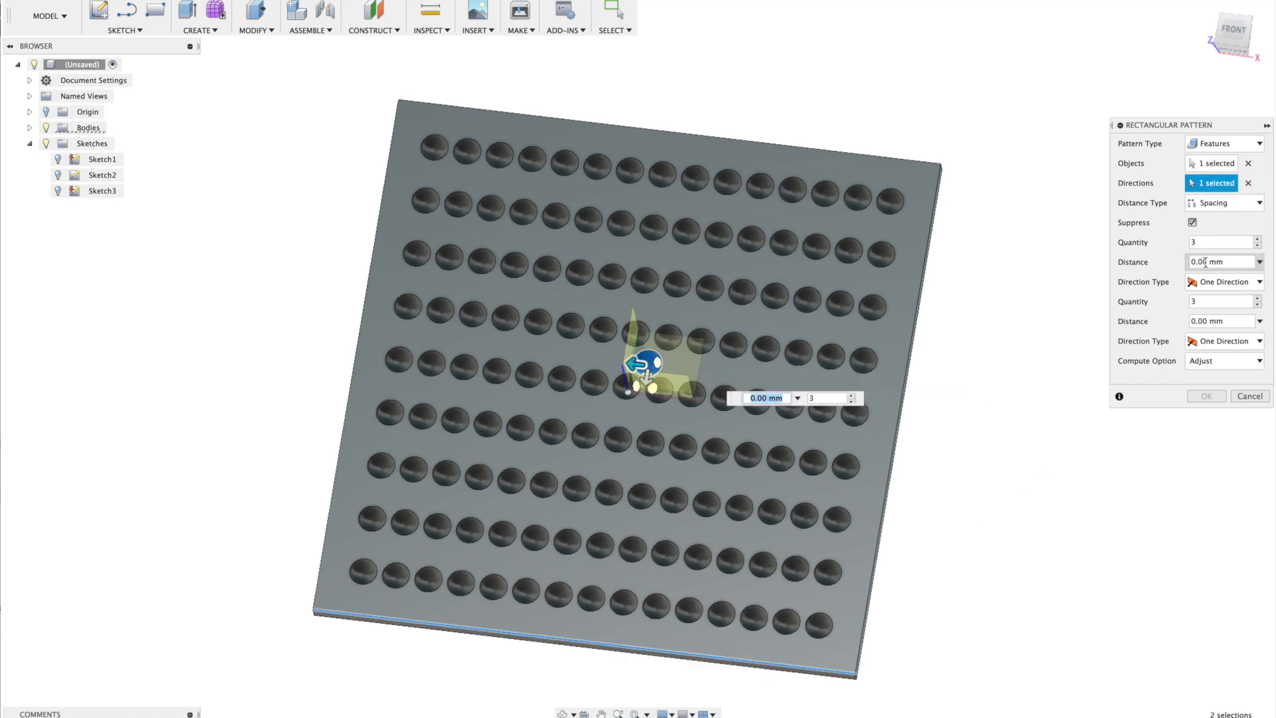
Step: Set the column spacing to d5, extending symmetrically, with live preview on
left_click(1193, 222)
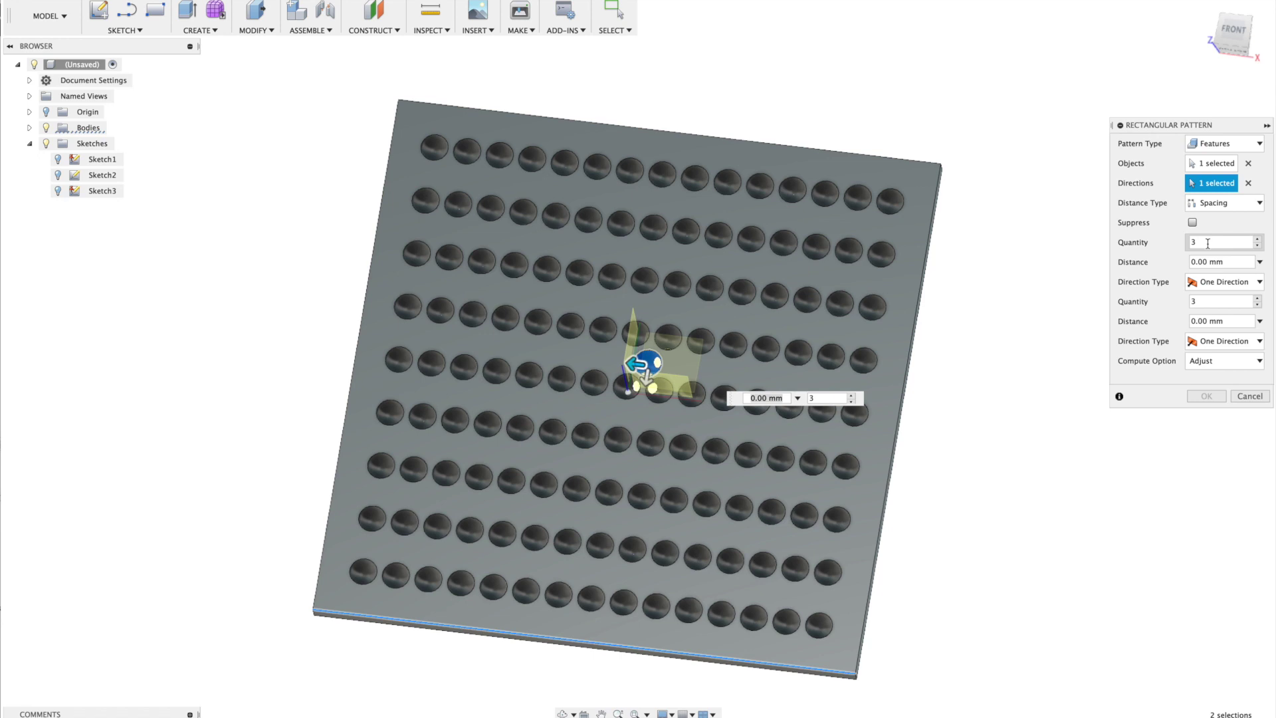
double_click(1190, 241)
left_click_drag(1235, 263, 1187, 266)
type("d5")
left_click(1220, 282)
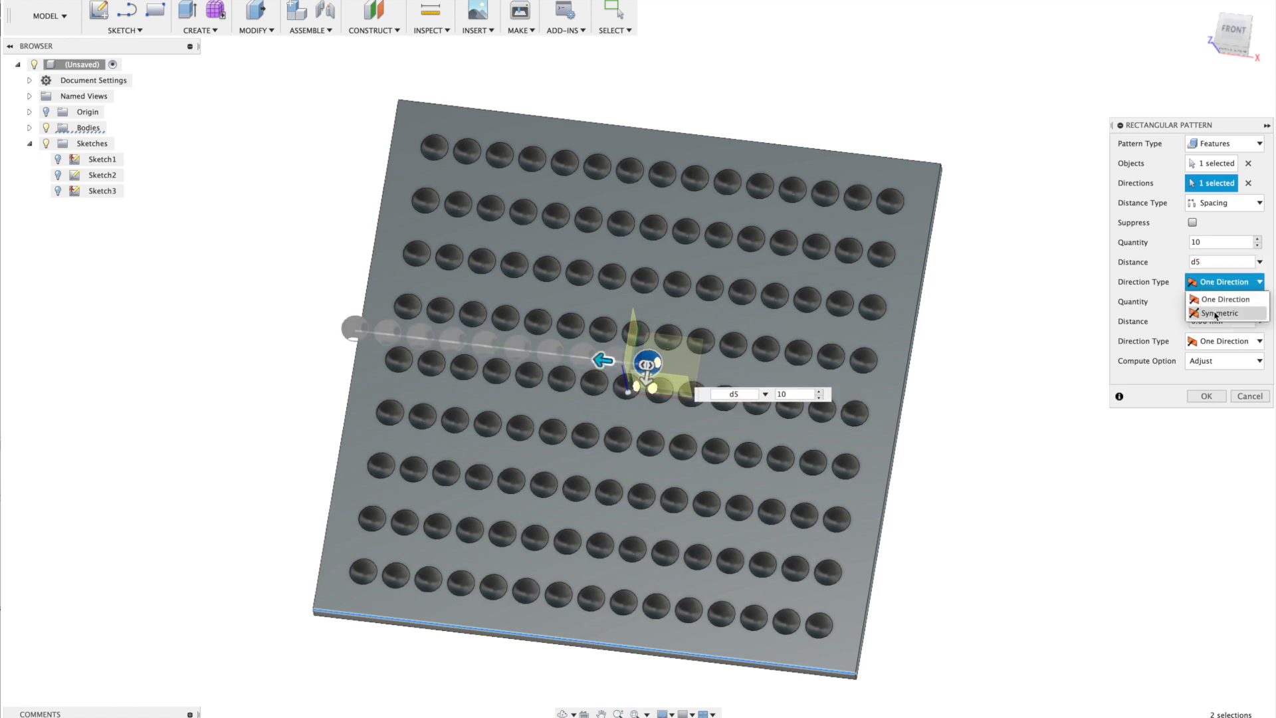
left_click(1217, 314)
Step: Make the rows extend symmetrically and set the column count to 15
left_click(1208, 301)
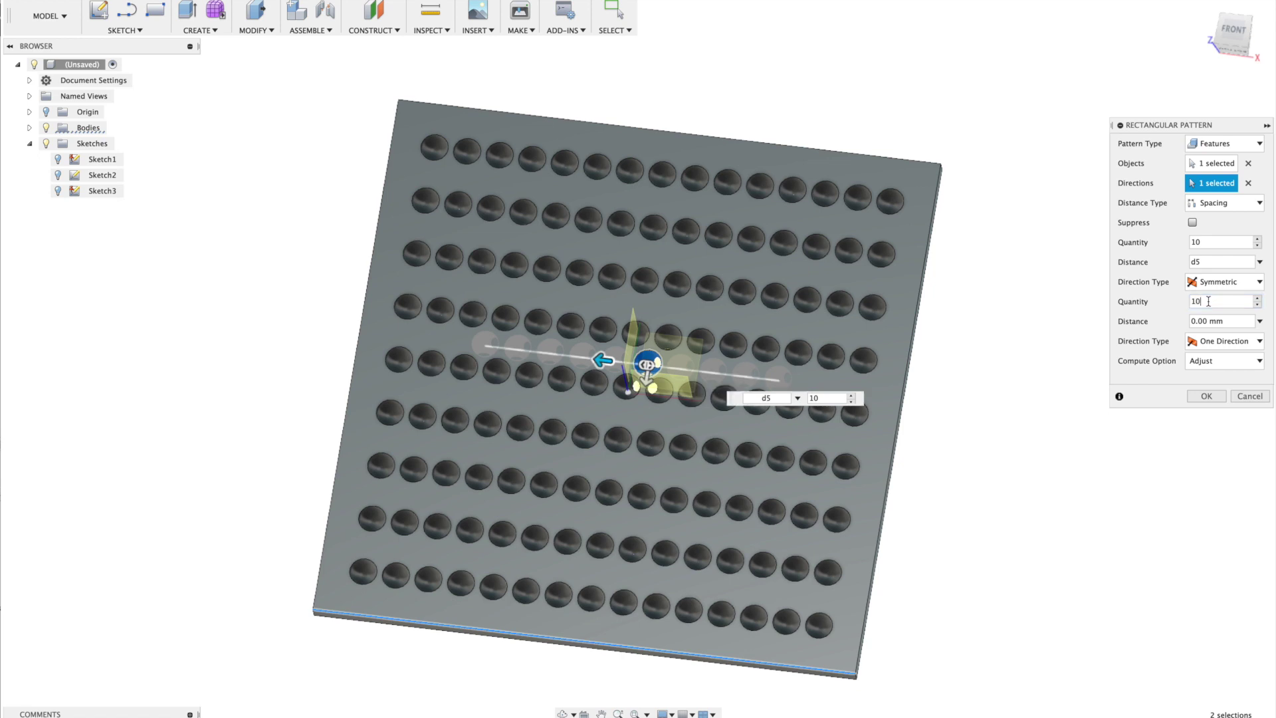
left_click(1195, 321)
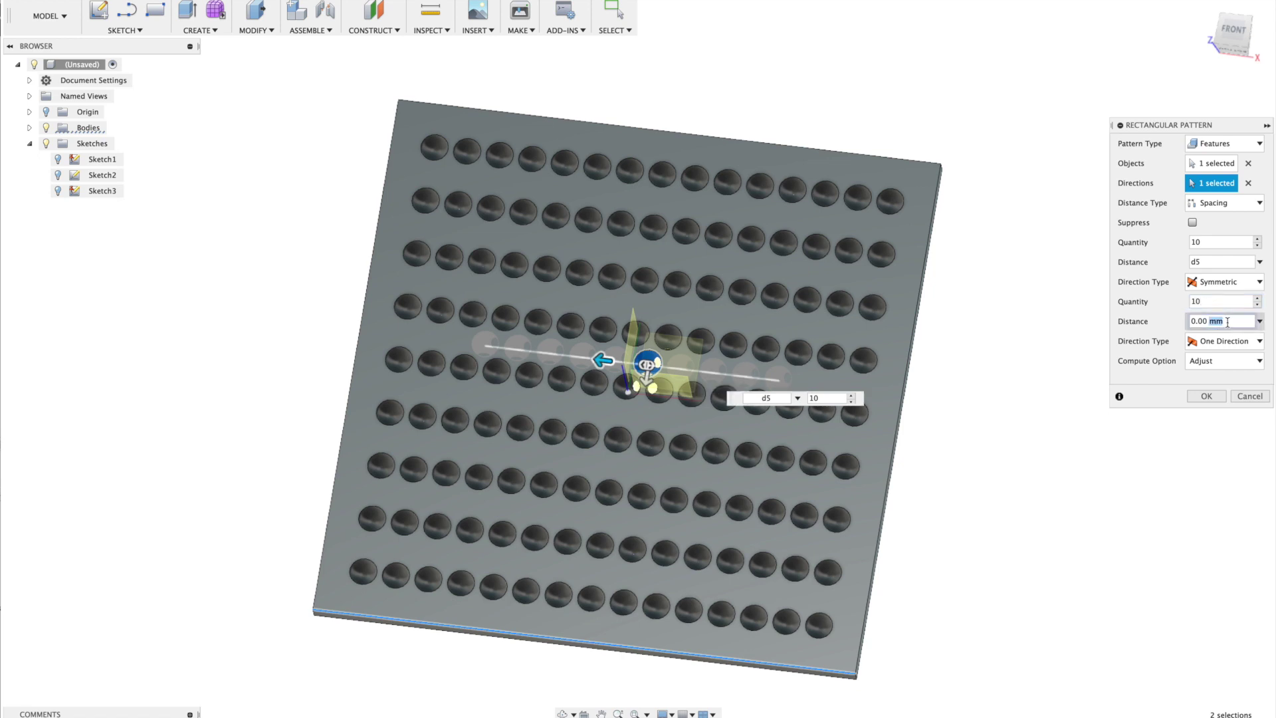
left_click_drag(1195, 321, 1229, 322)
type("d5*sqrt(3")
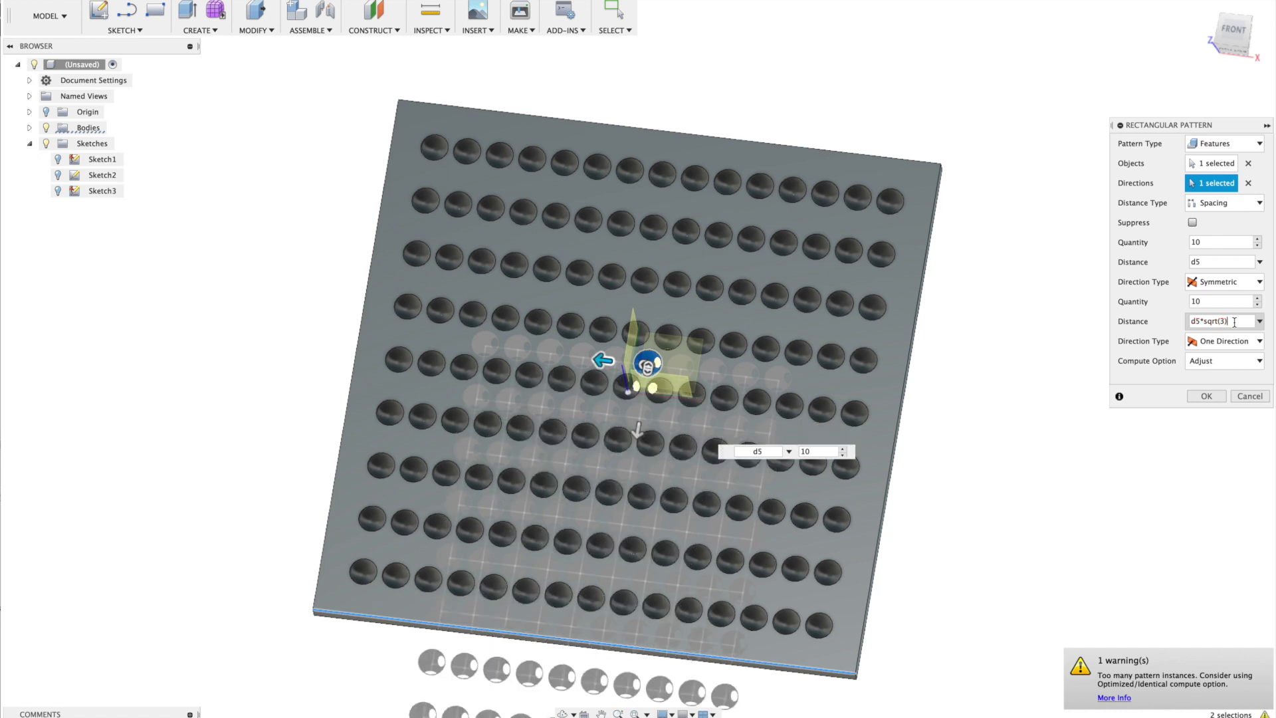
left_click(1229, 341)
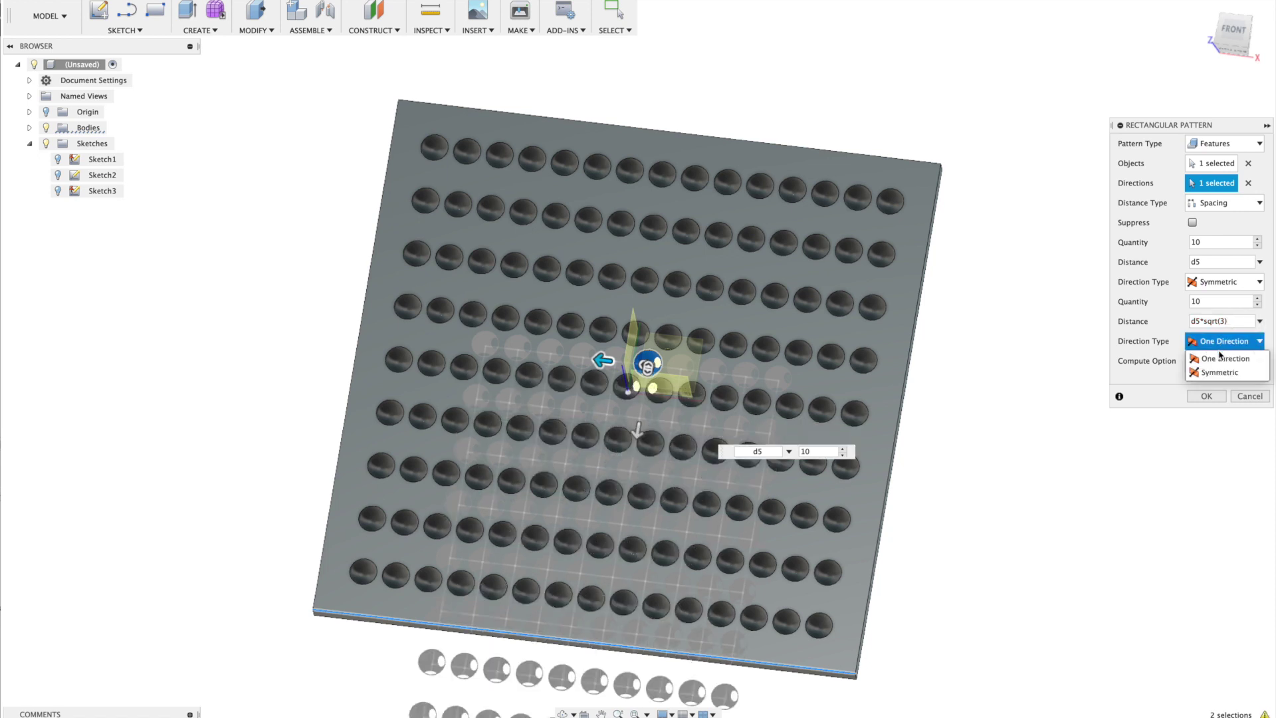
left_click(1217, 373)
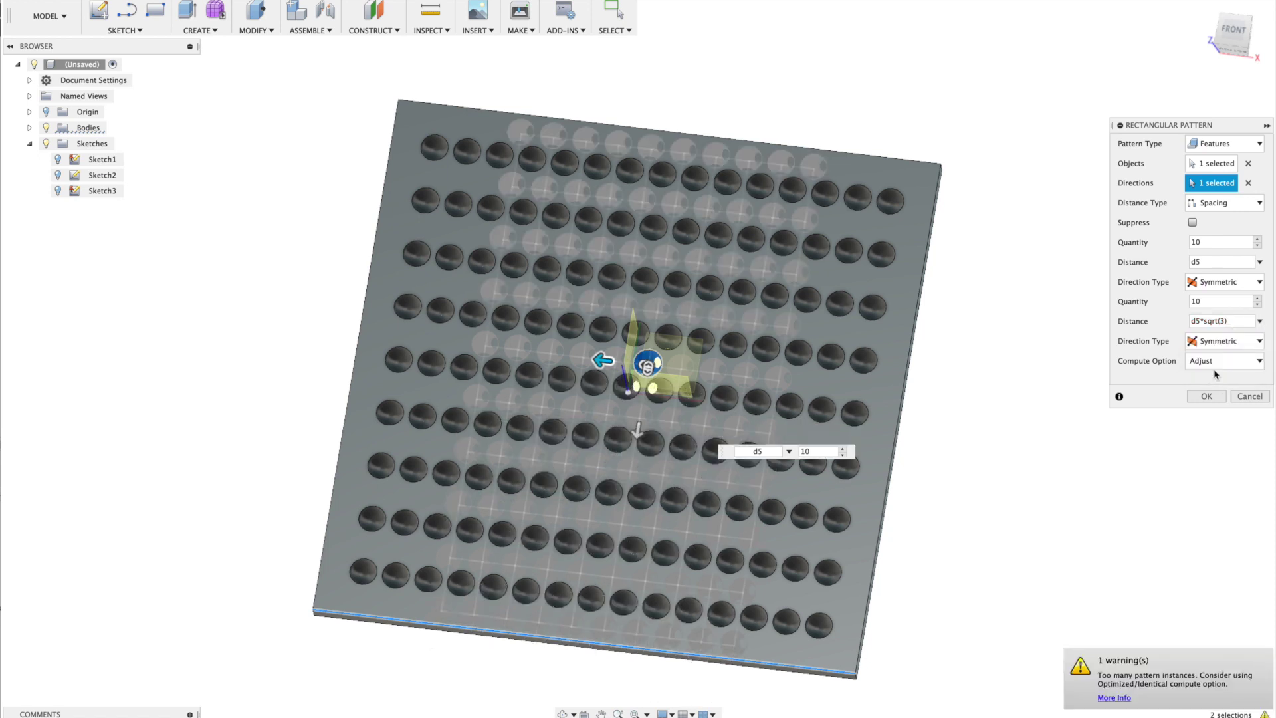
left_click(1210, 242)
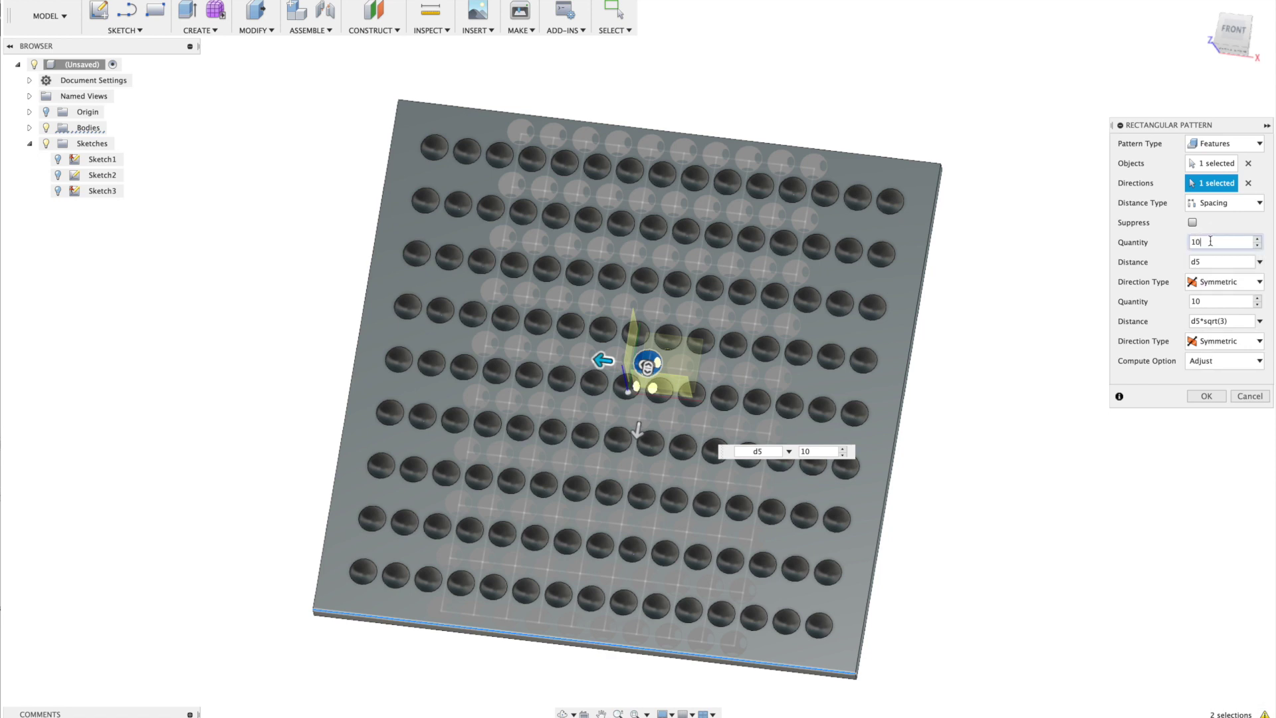
key("Return")
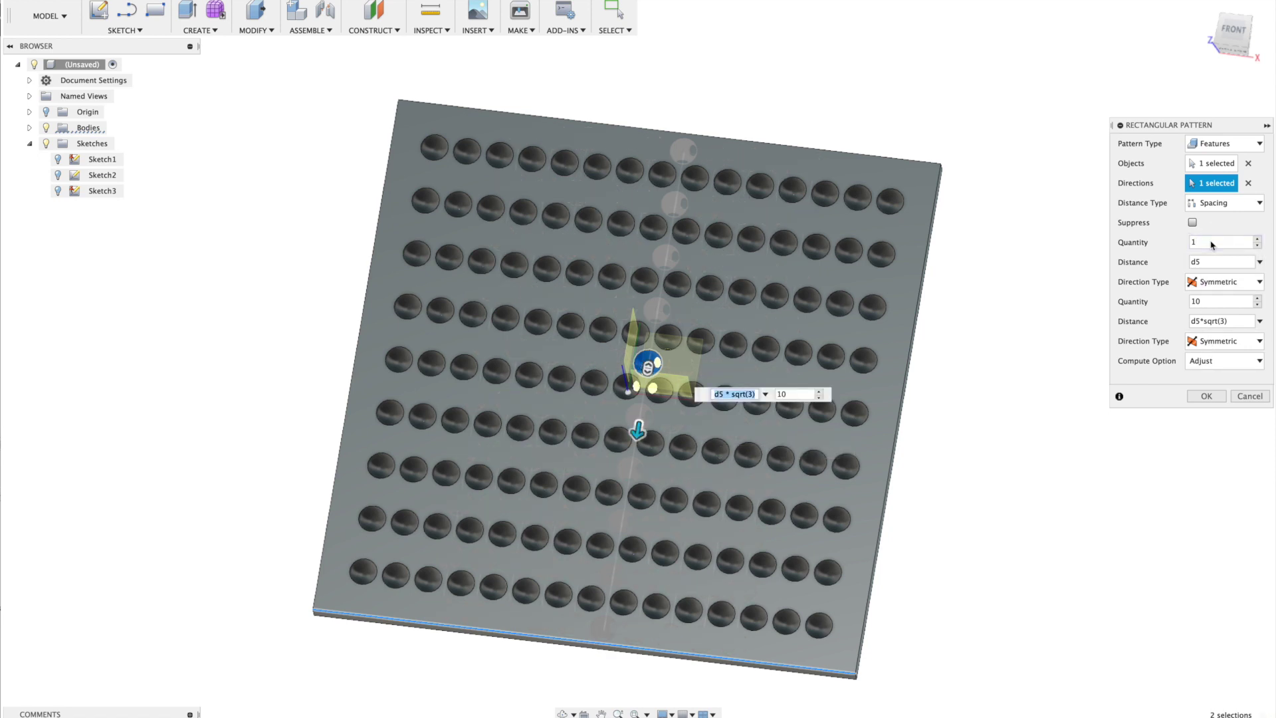
type("5")
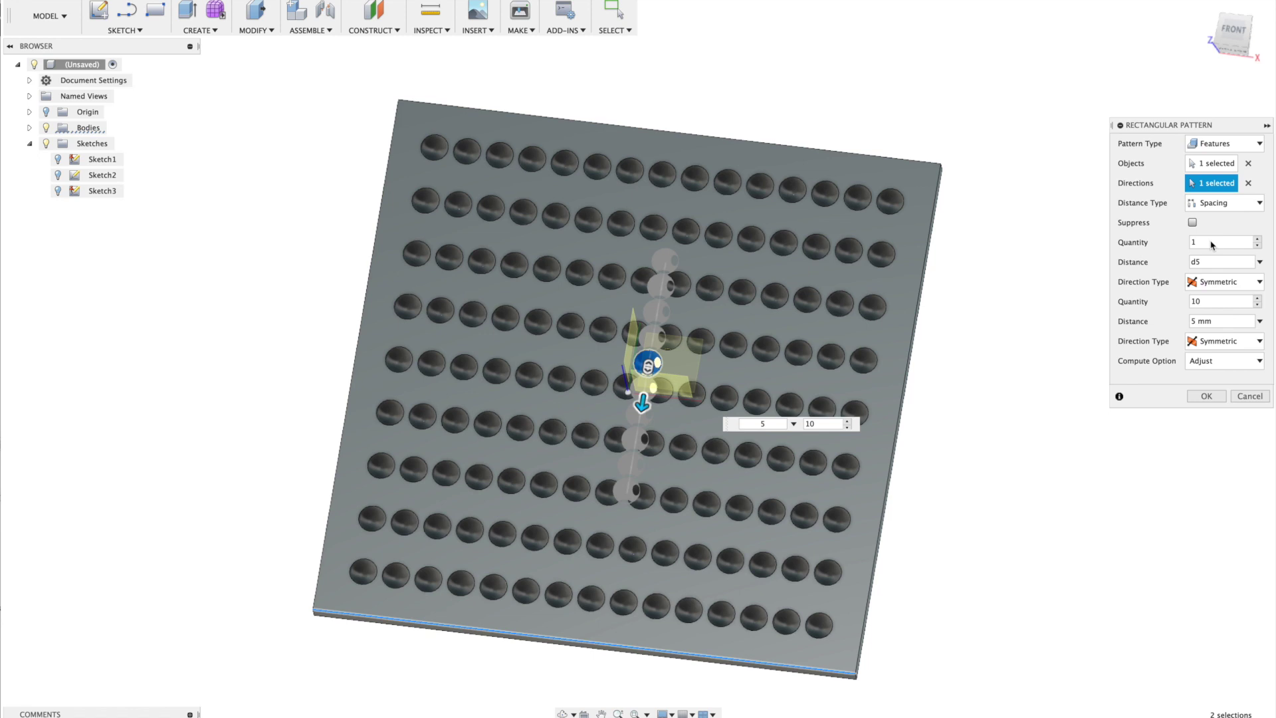
left_click(1210, 242)
type("5")
Step: Set the row spacing to d5*sqrt(3) and confirm the 15 by 10 staggered pattern
left_click(1219, 321)
double_click(1218, 321)
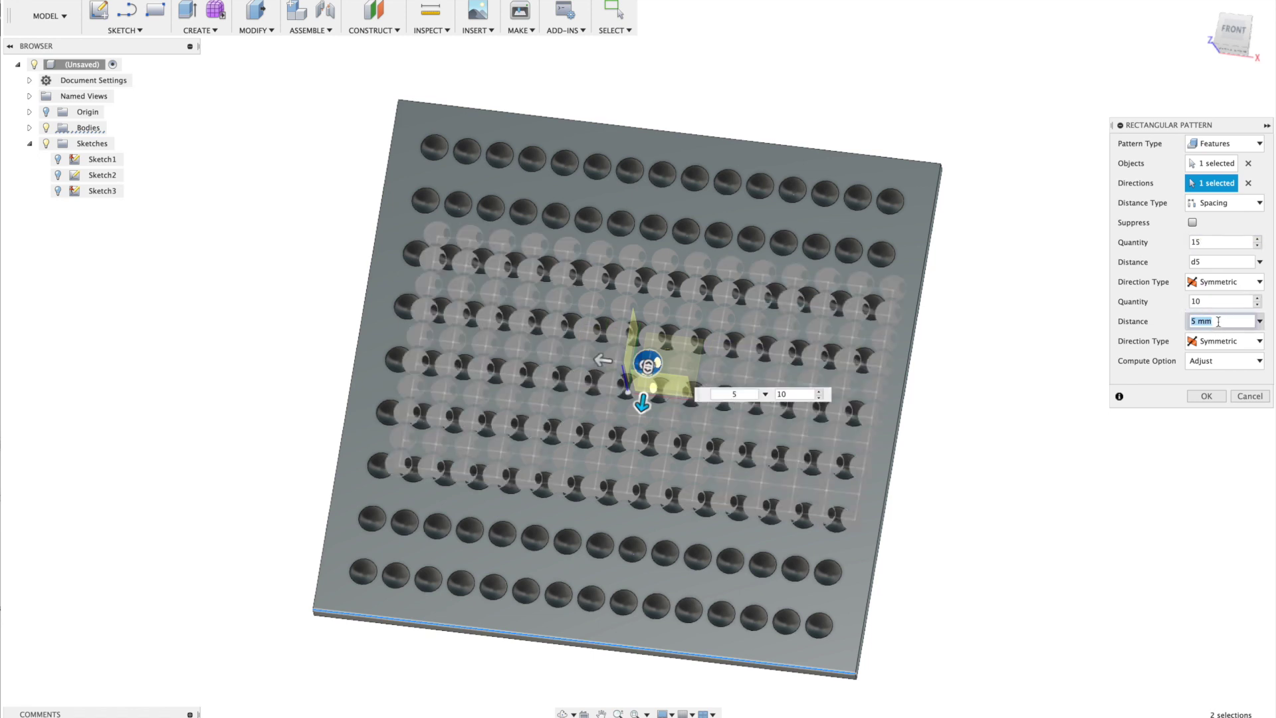
type("d4")
type("*sqrt(3)")
key("BackSpace")
type("s")
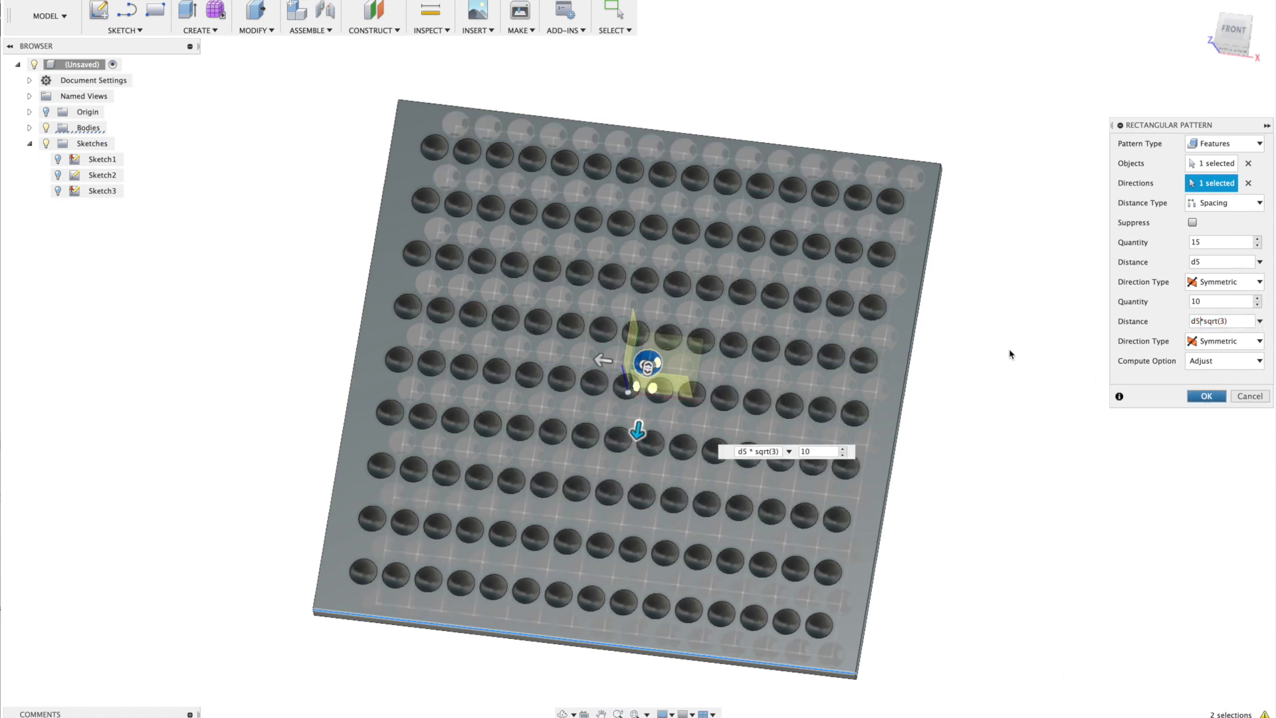
key("Return")
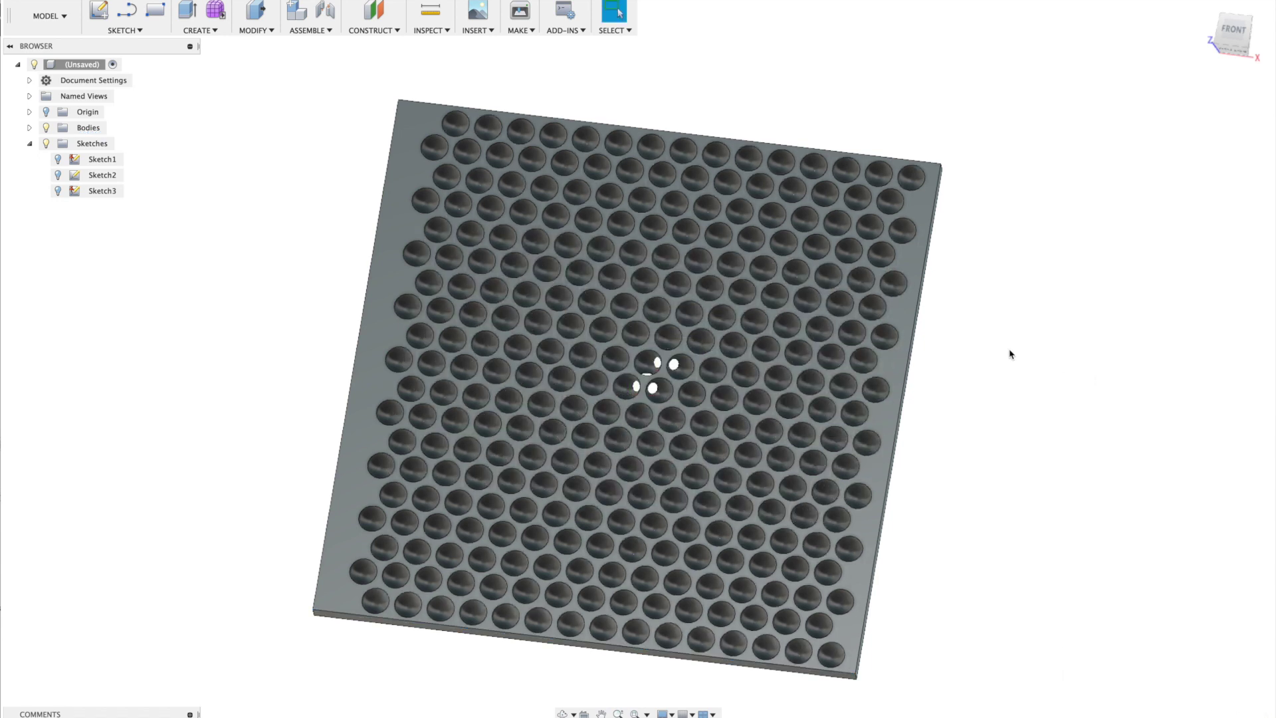
Step: Start a rectangular pattern of the lower dimple sphere on the underside
scroll(1010, 355, "down", 10, "shift")
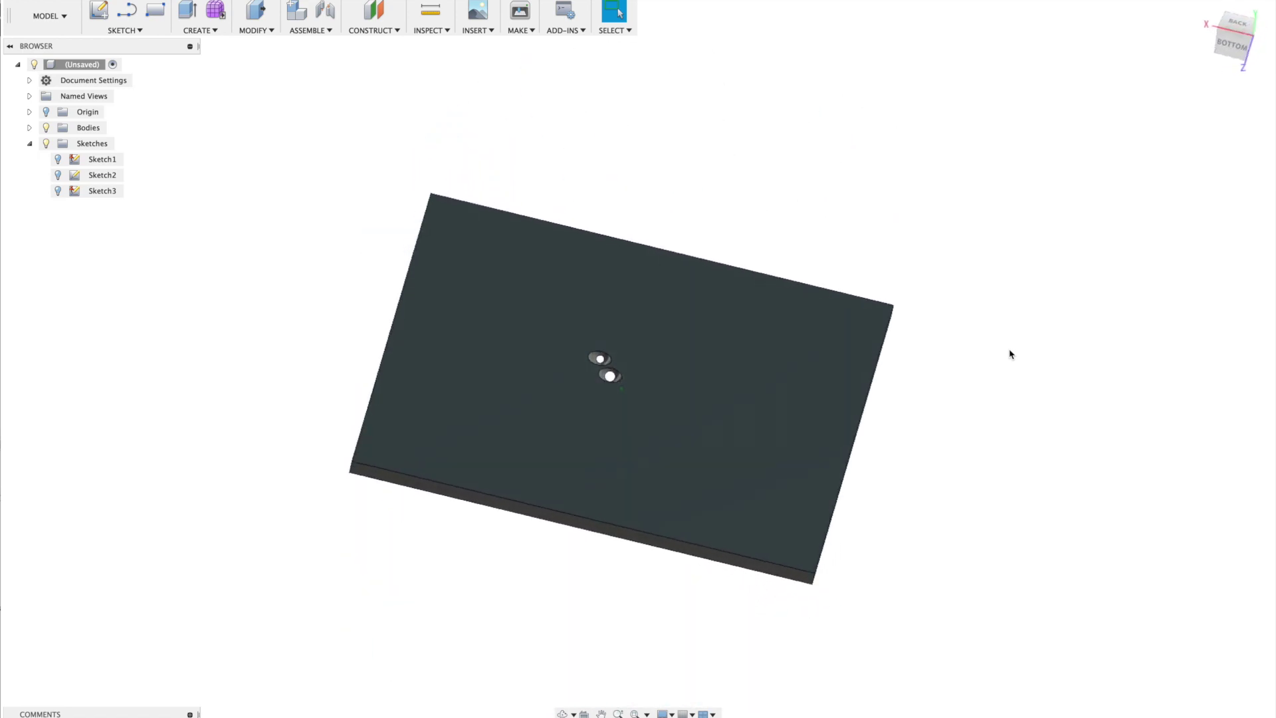
scroll(1010, 354, "down", 10, "shift")
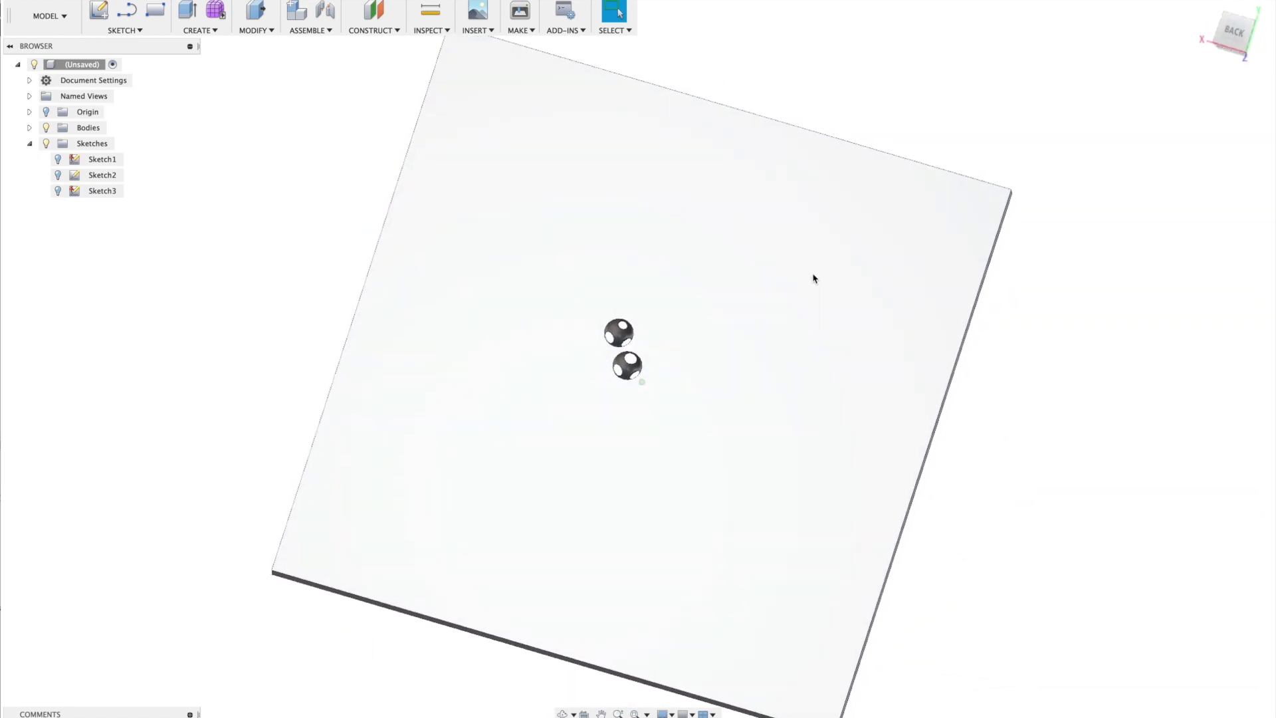
left_click(199, 30)
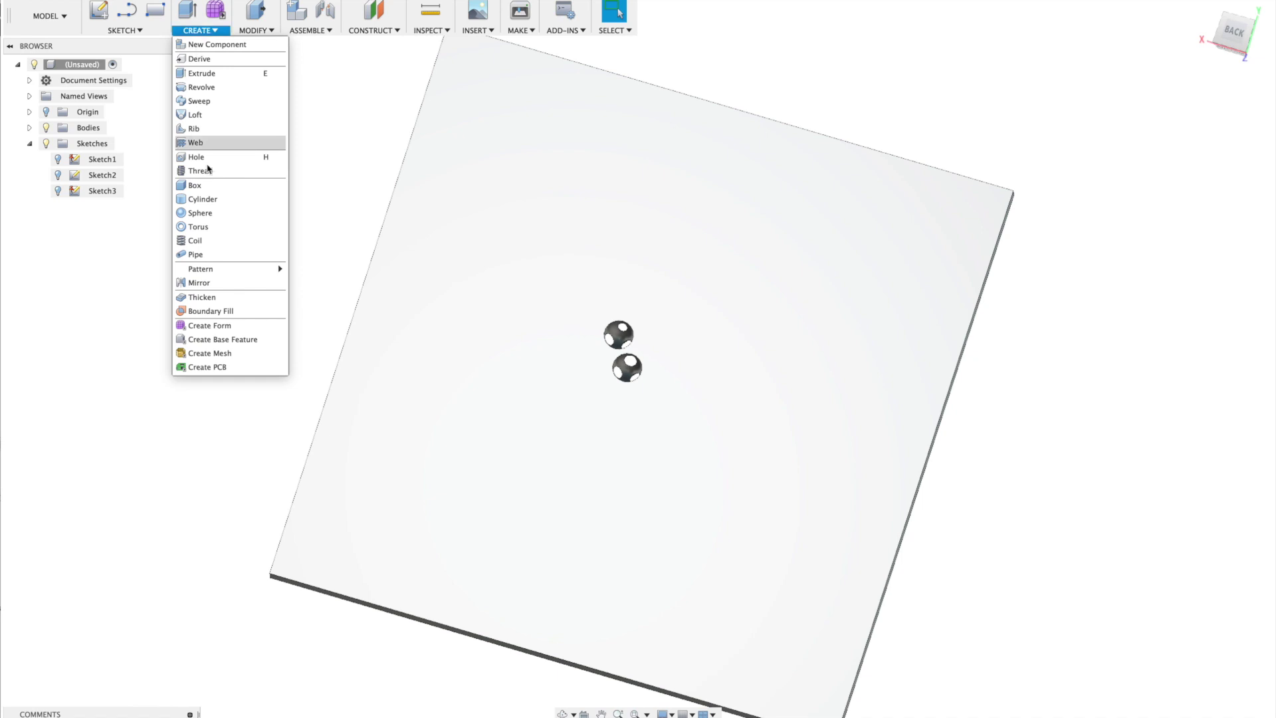
mouse_move(207, 270)
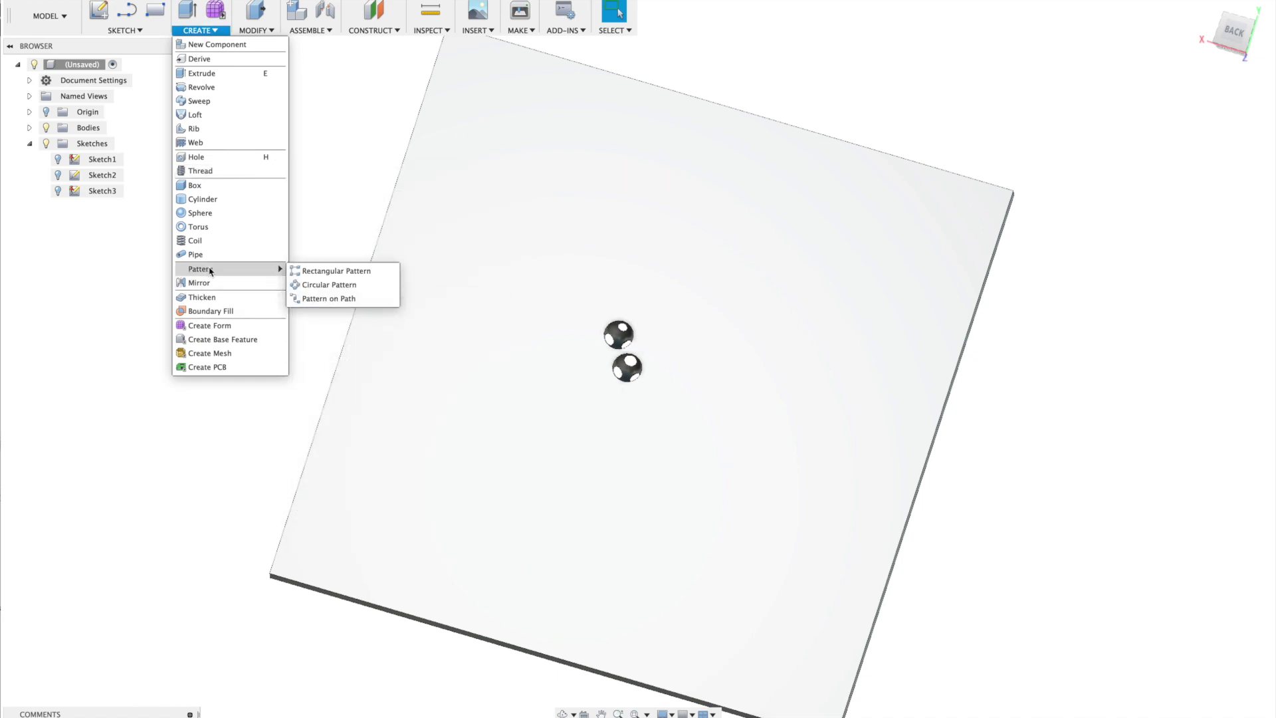
left_click(315, 272)
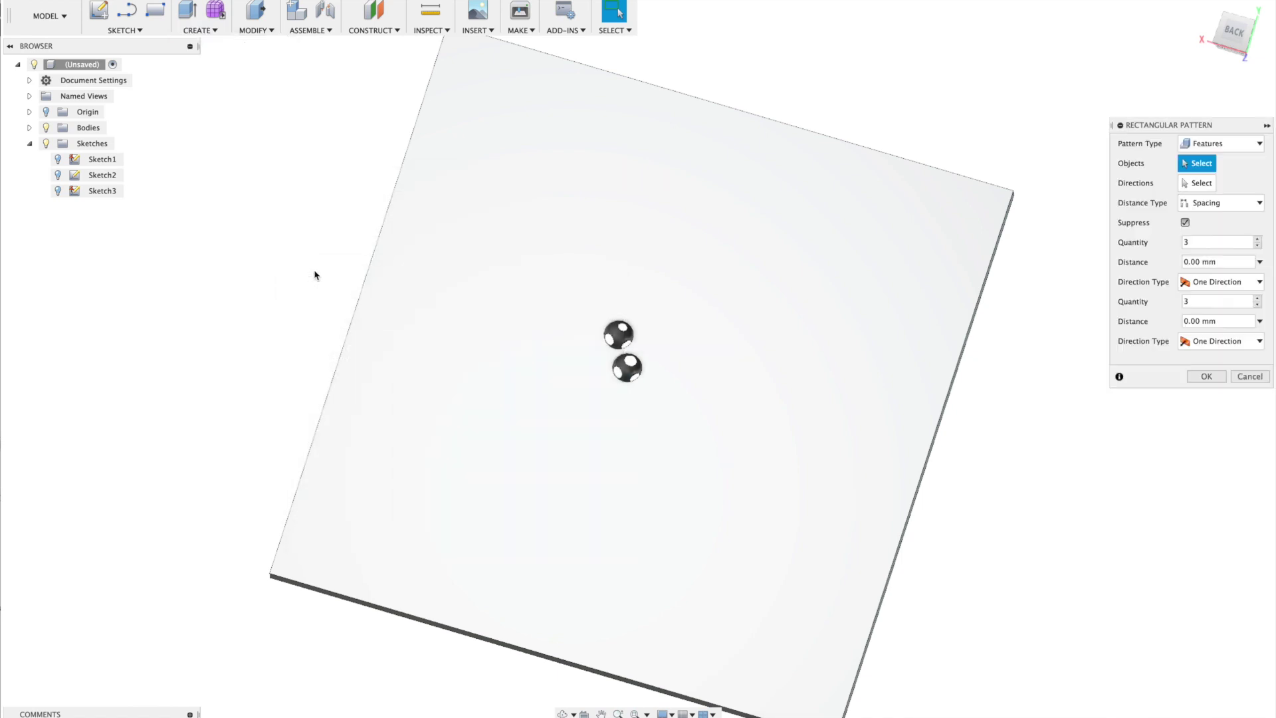
left_click(628, 372)
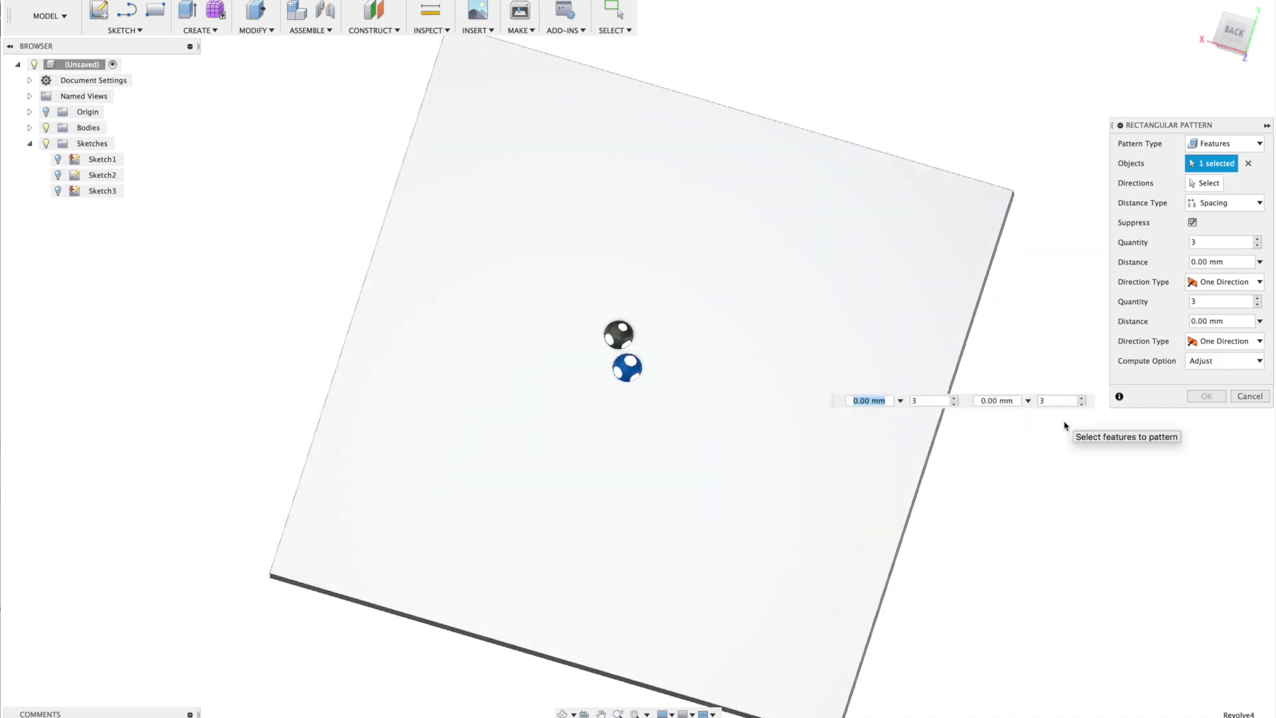
Step: Run the columns along the plate's bottom edge at d5 spacing, spread symmetrically
left_click(1203, 183)
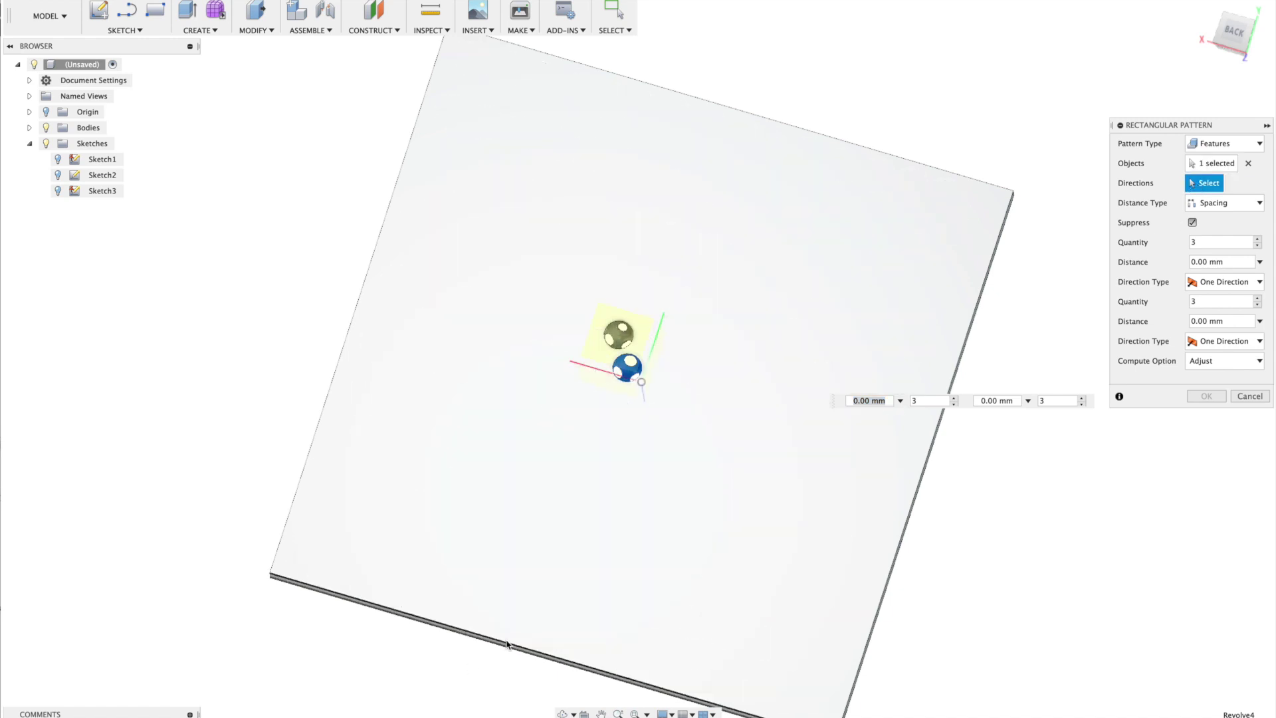
left_click(510, 645)
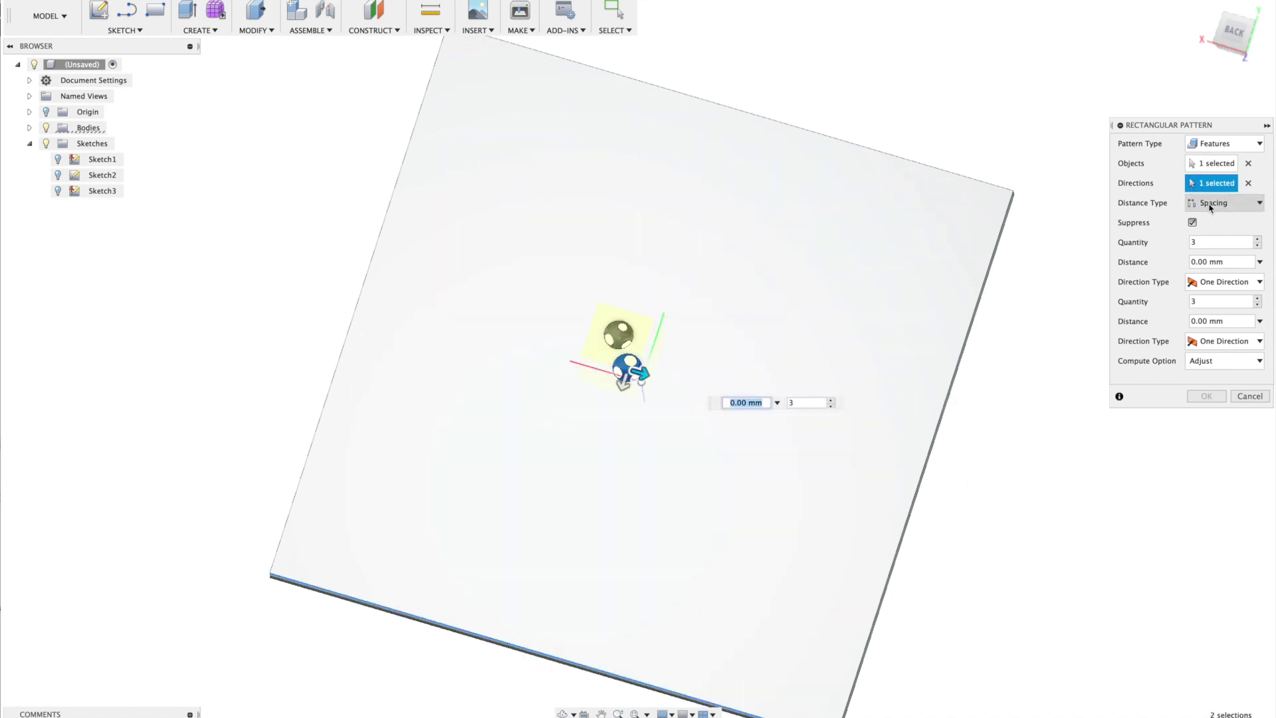
left_click(1210, 206)
left_click(1214, 233)
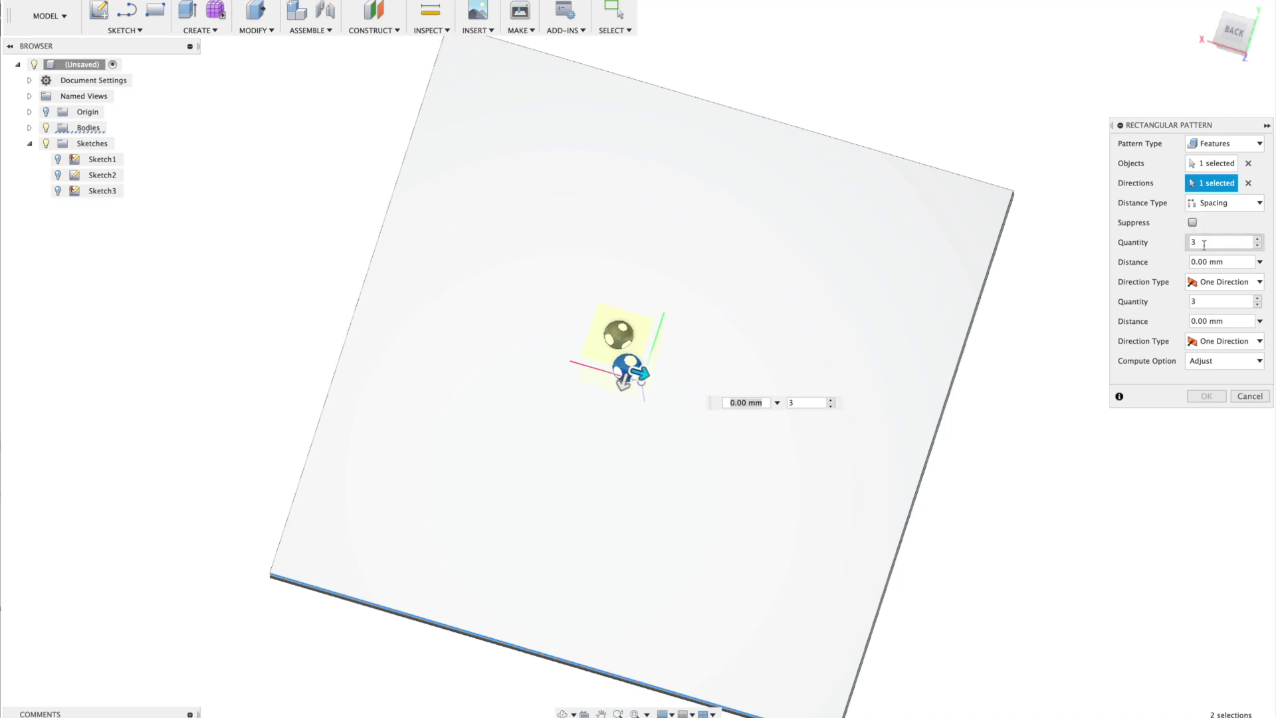
left_click(1190, 244)
type("15")
left_click(1189, 262)
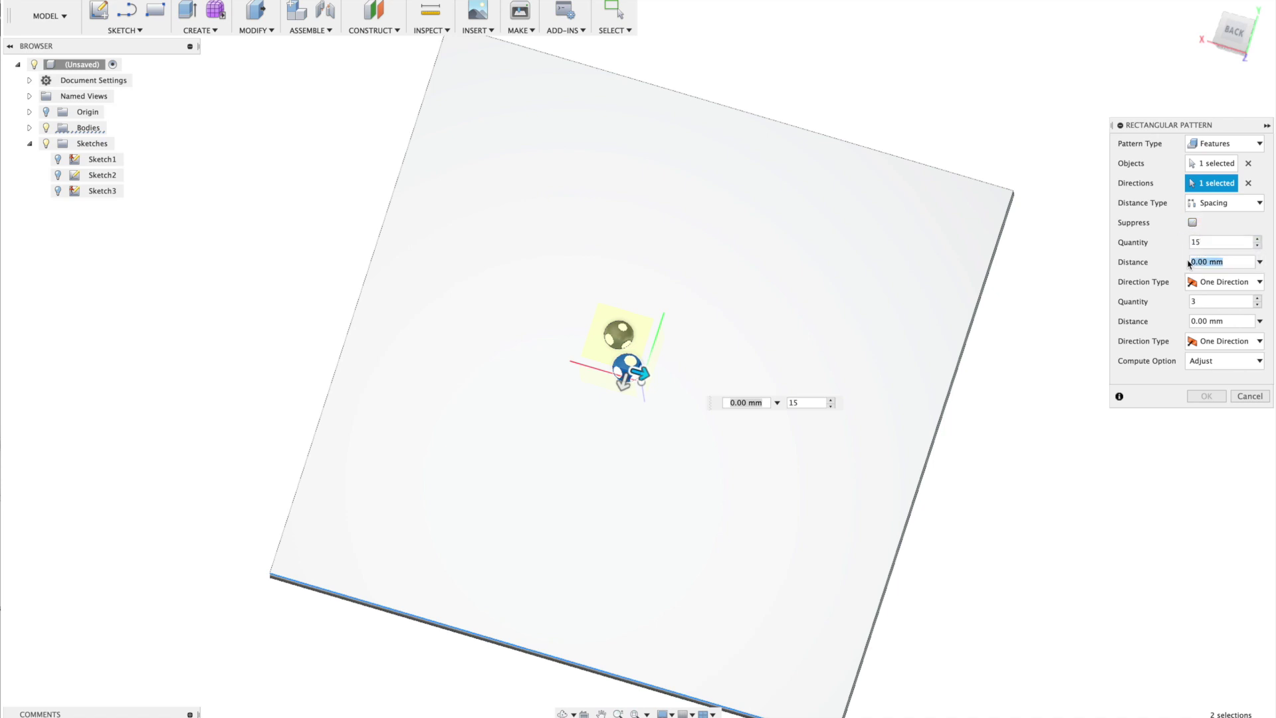
type("d5")
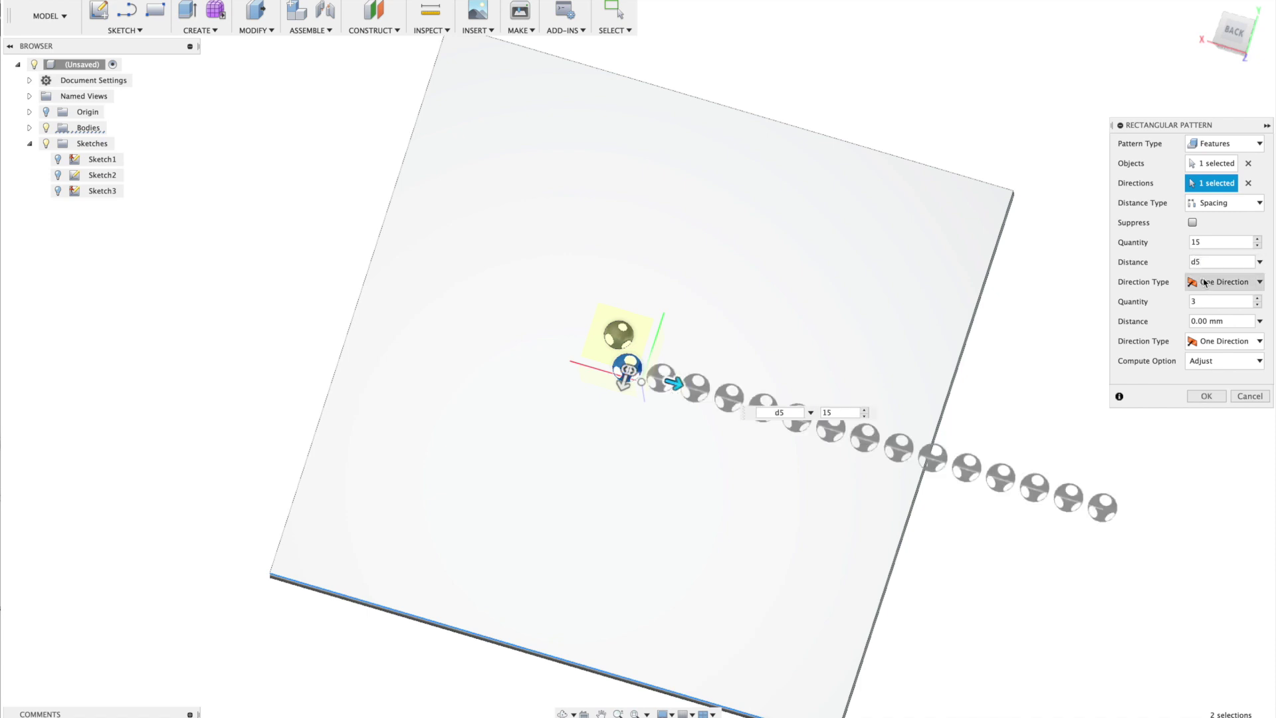
left_click(1206, 282)
left_click(1220, 313)
Step: Enter the row count and row spacing, and spread the rows symmetrically
left_click(1211, 301)
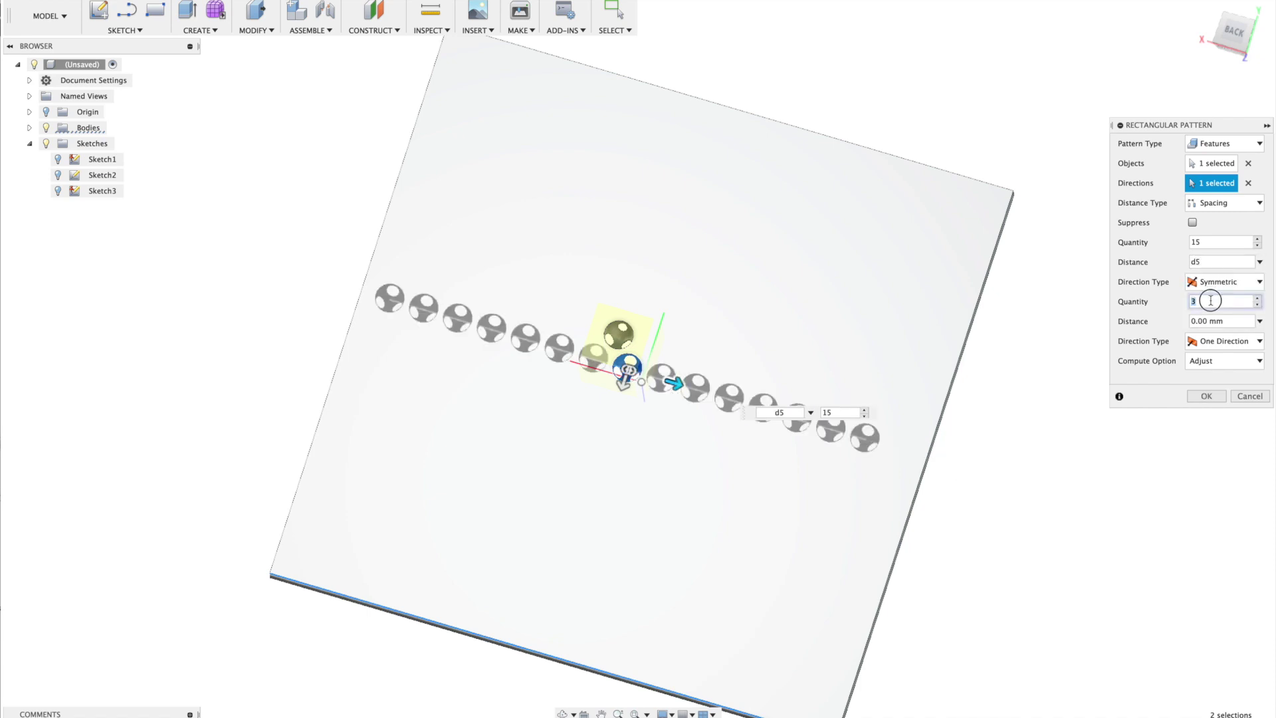
type("10")
key("Tab")
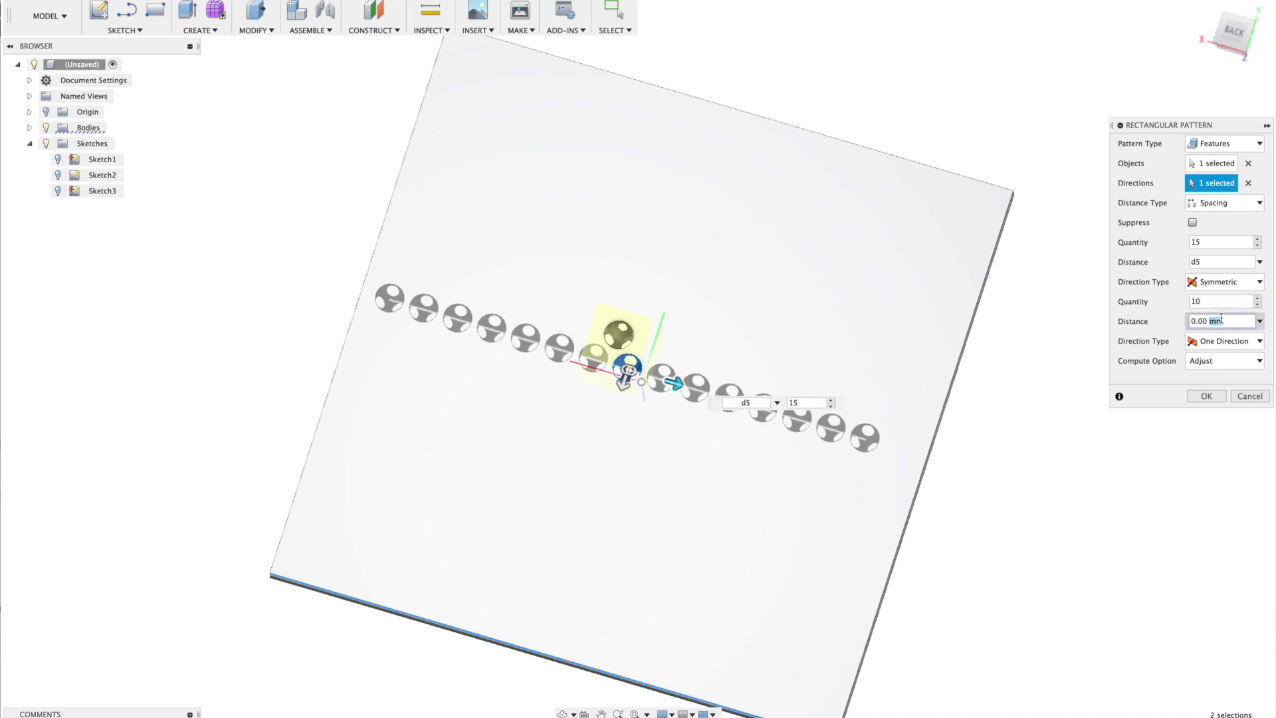
type("d")
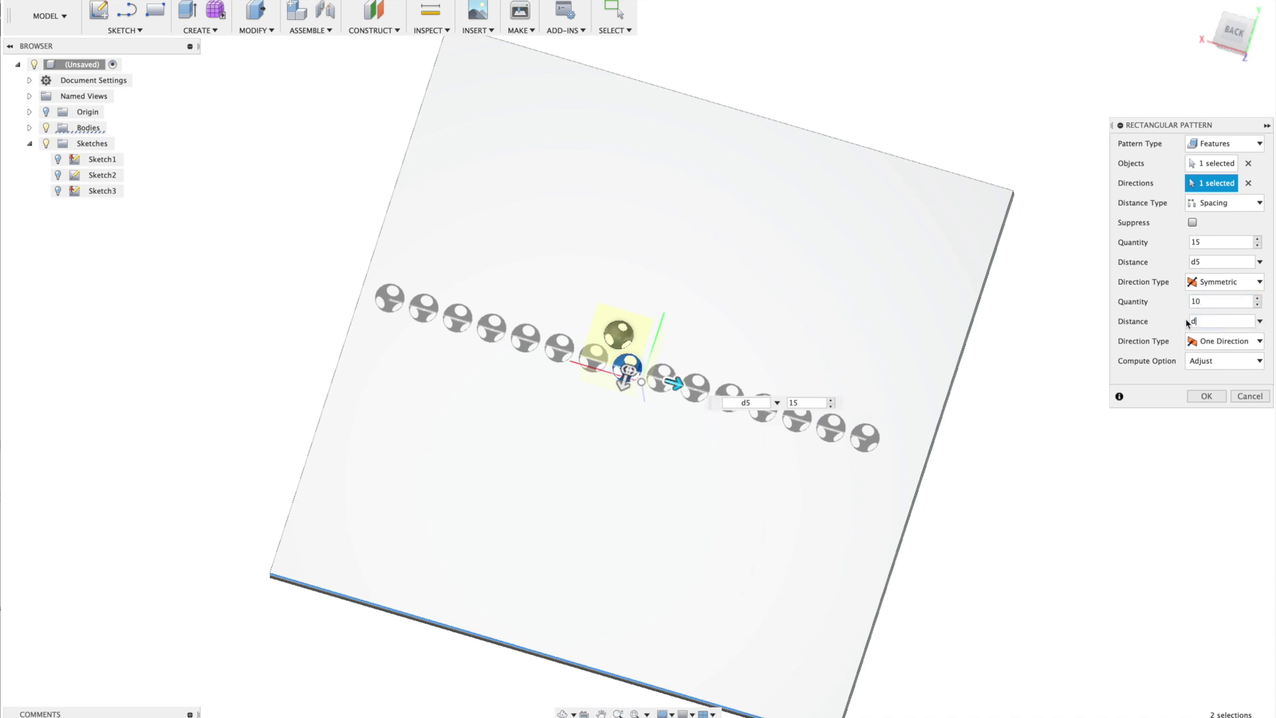
type("6")
key("BackSpace")
type("5*sqrt(3")
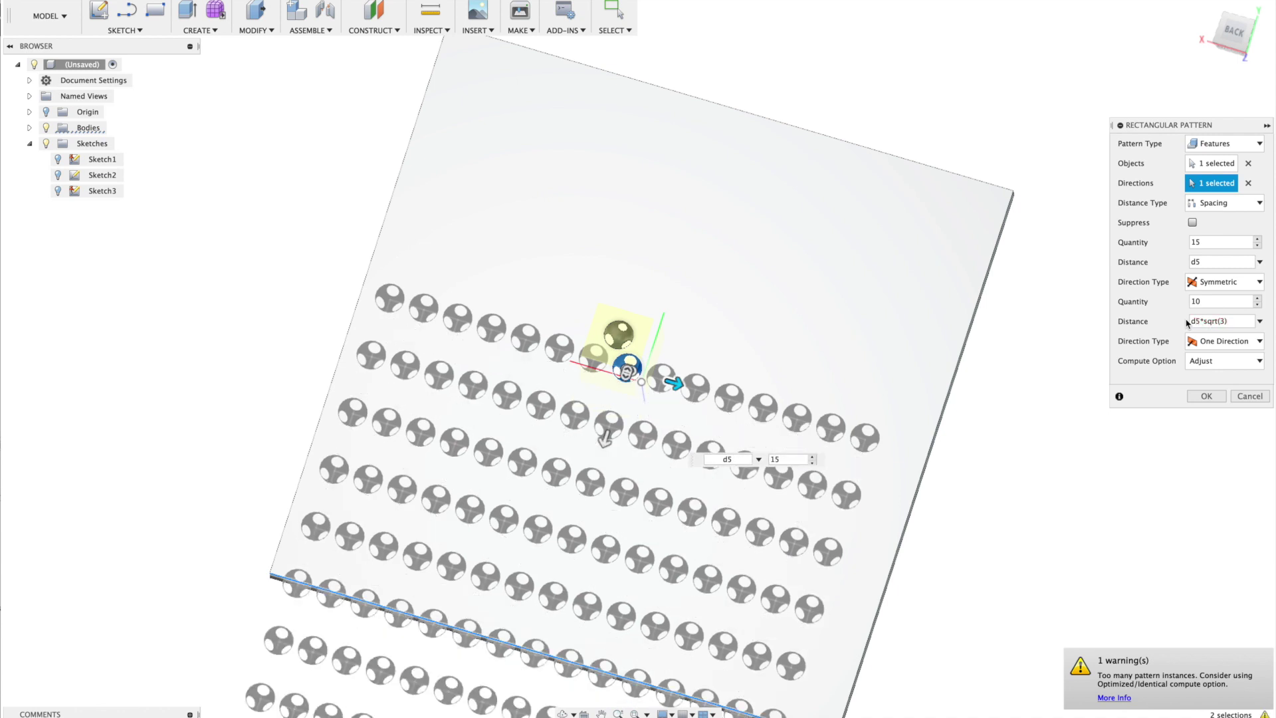
left_click(1223, 341)
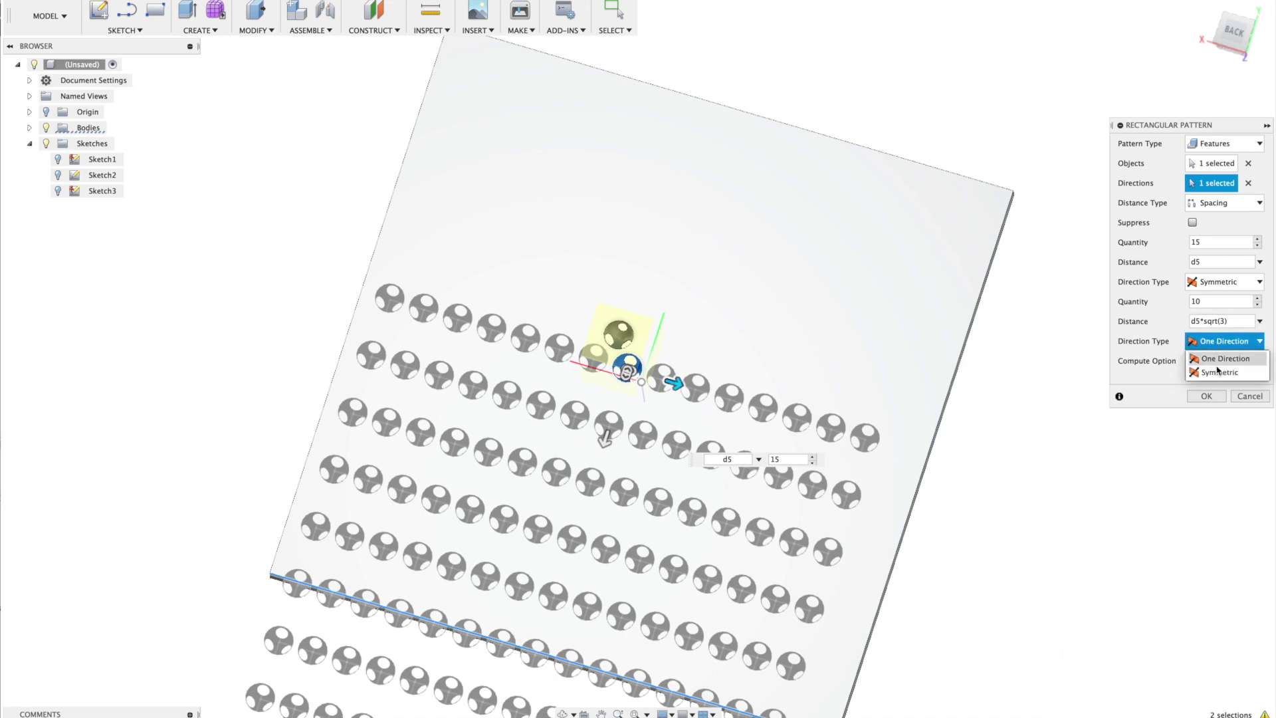
left_click(1217, 370)
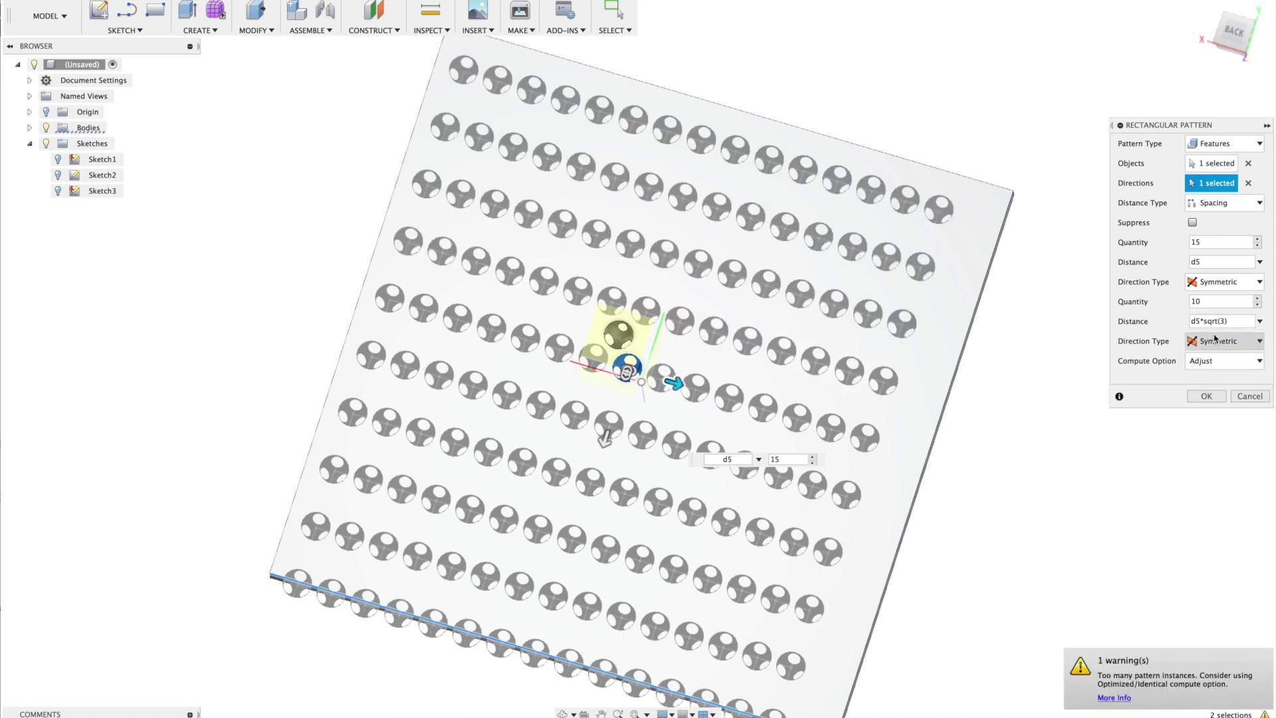
Step: Correct the counts to 16 columns and 9 rows with d5*sqrt(3) row spacing, and create the pattern
left_click(1209, 302)
key("BackSpace")
key("BackSpace")
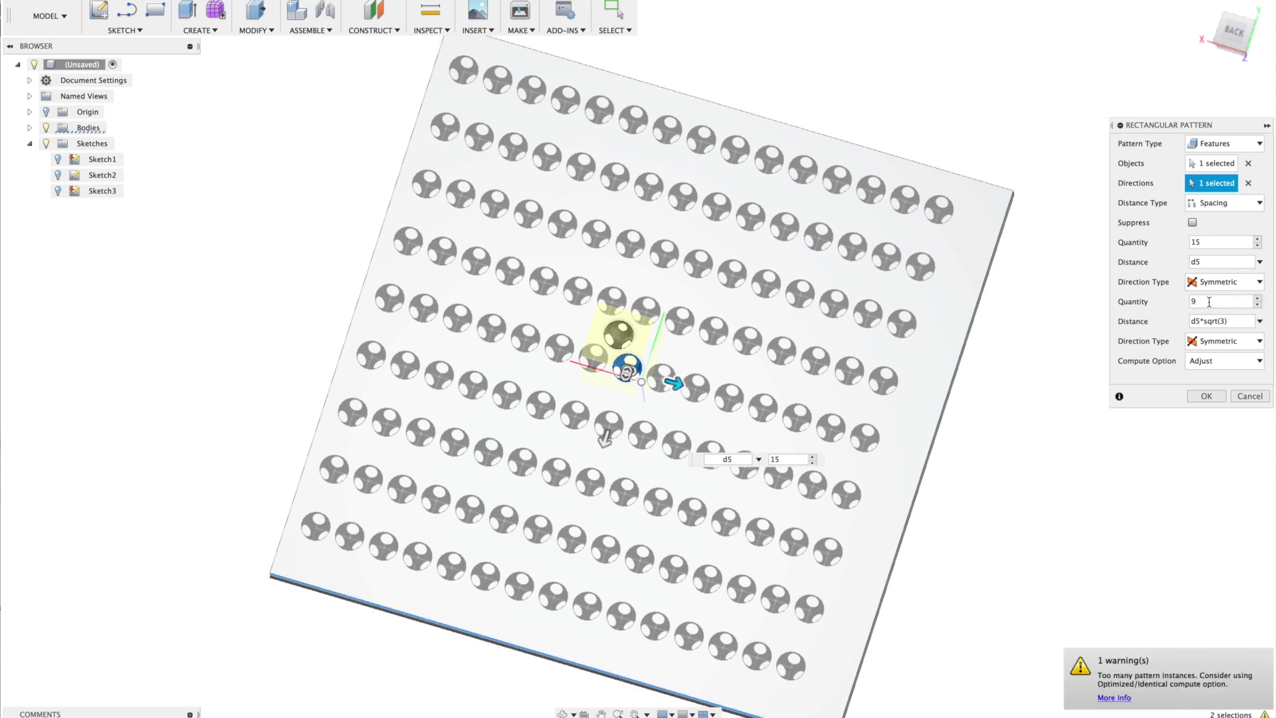
left_click(1217, 244)
key("BackSpace")
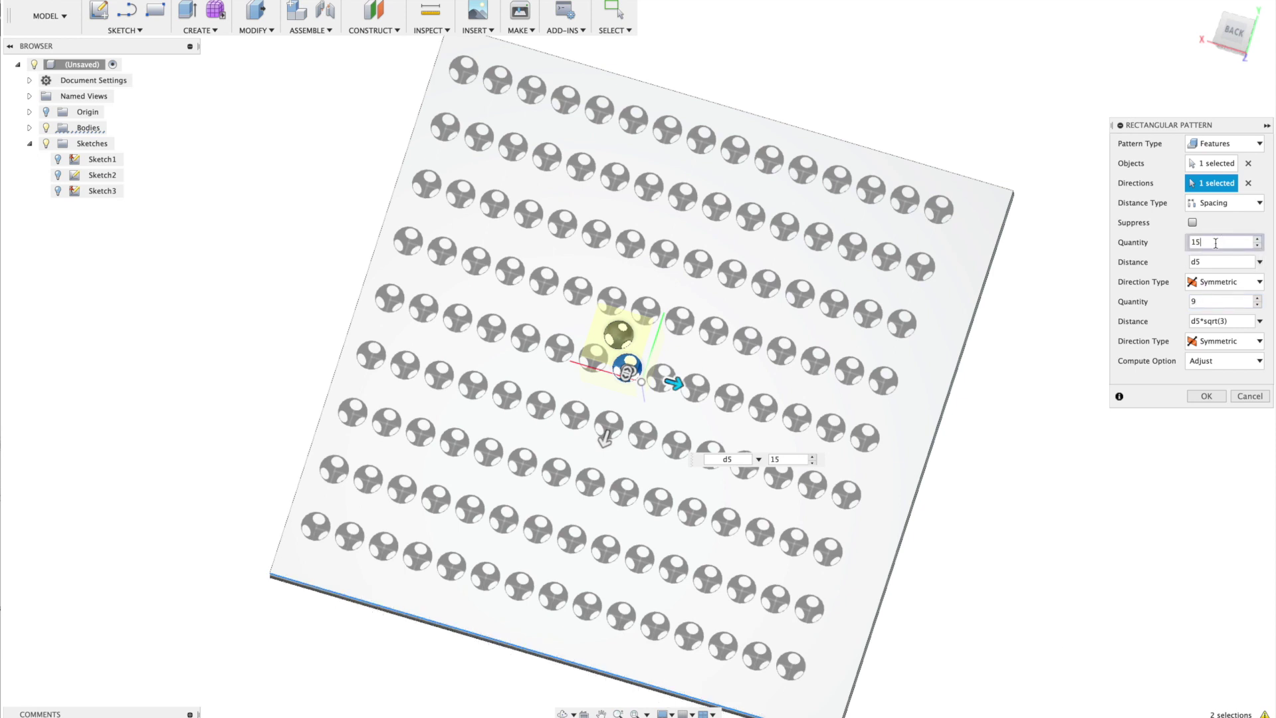
key("Tab")
type("6")
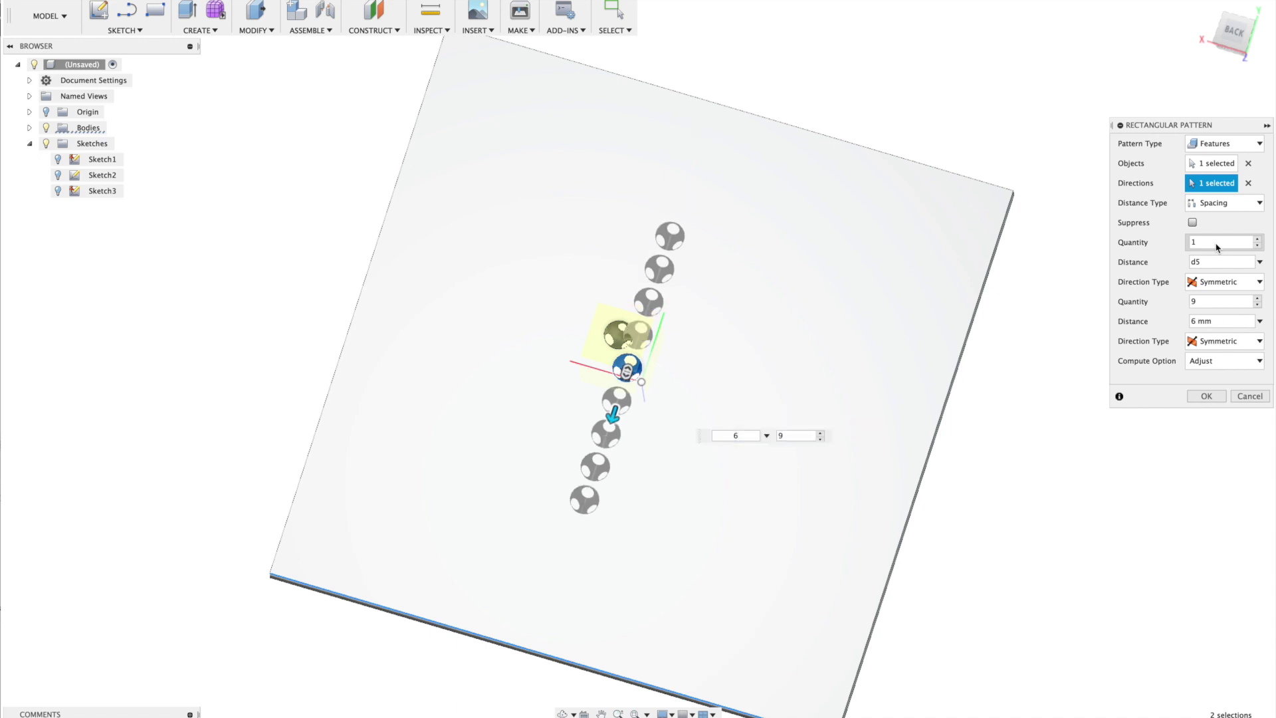
left_click(1216, 243)
type("6")
left_click(1222, 322)
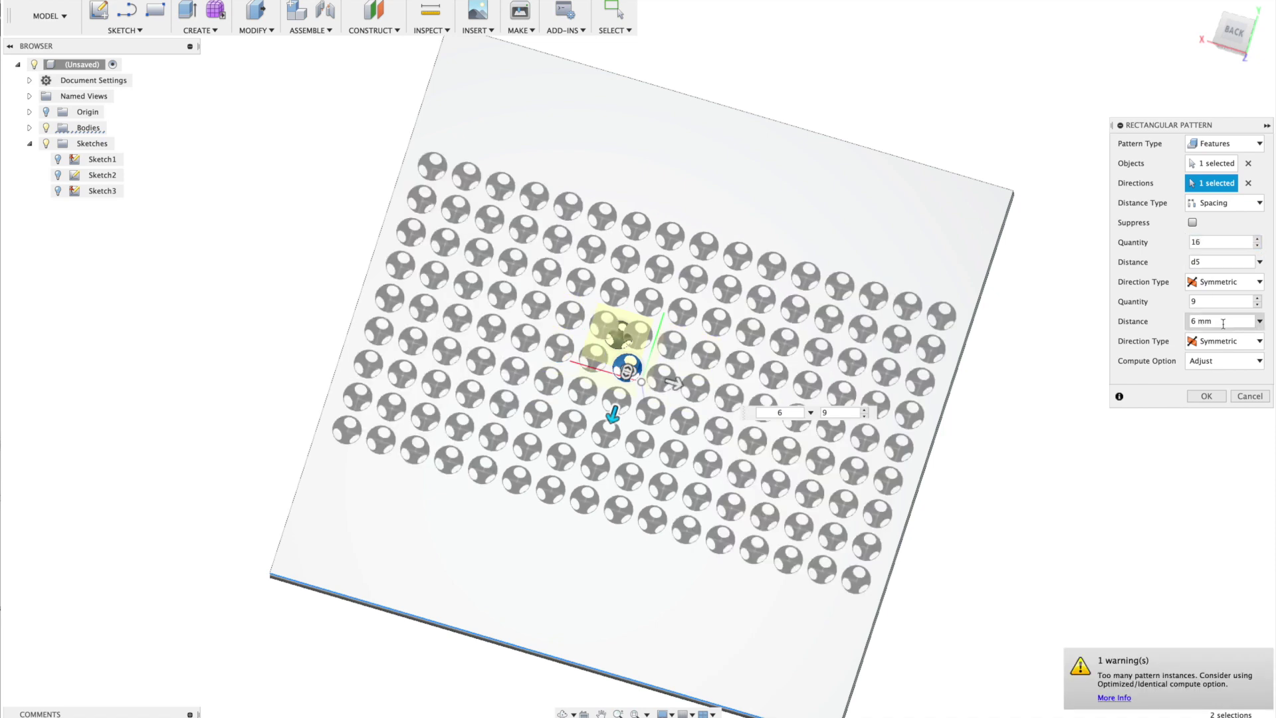
double_click(1223, 323)
type("d5*sqrt(3")
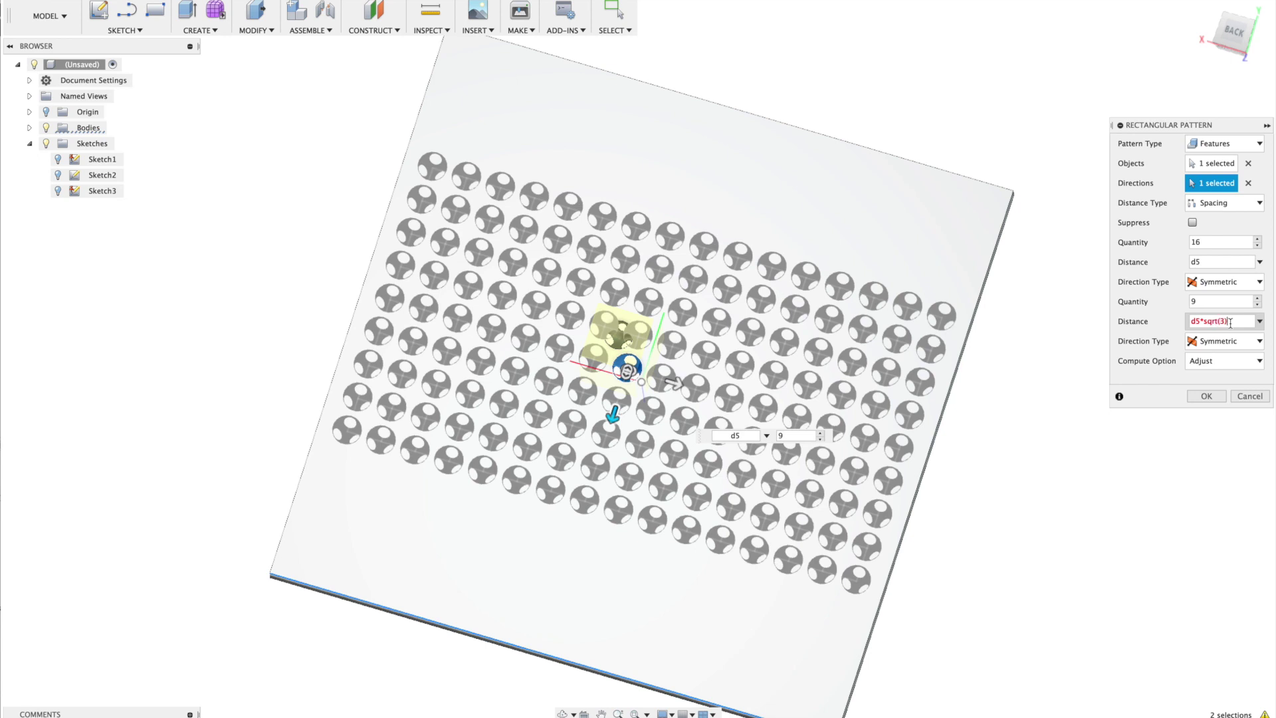
key("Return")
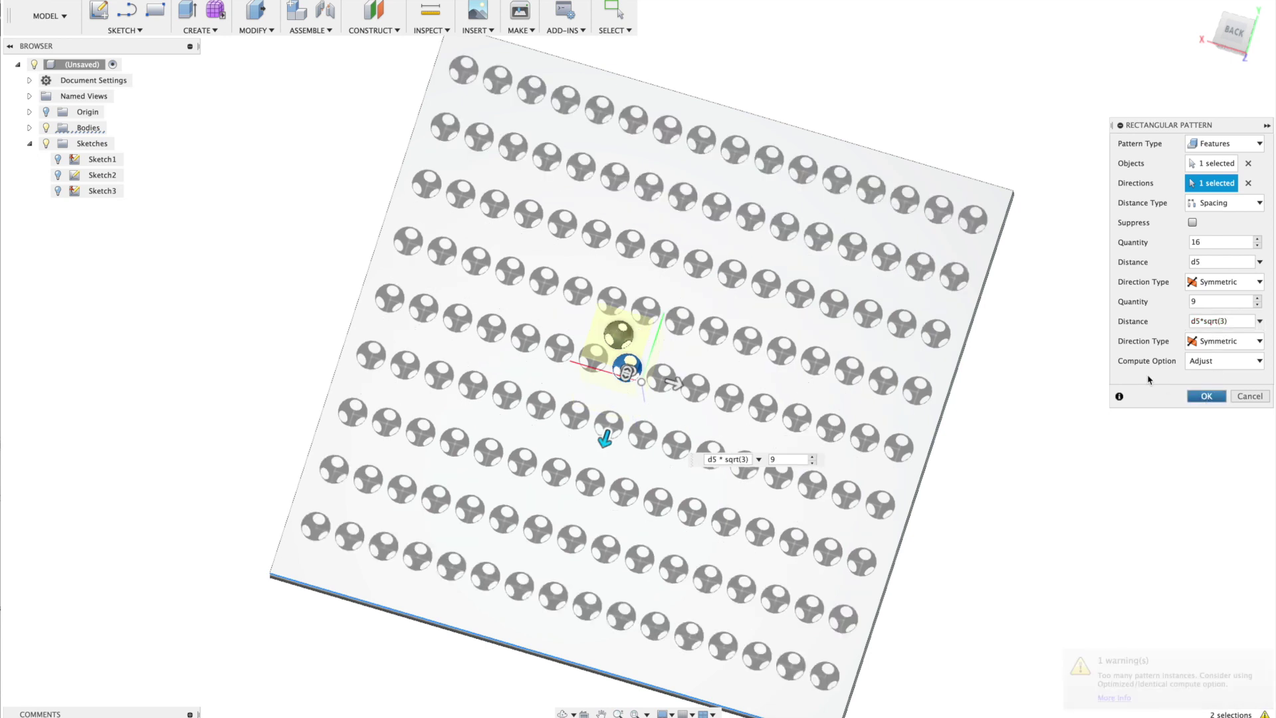
key("Return")
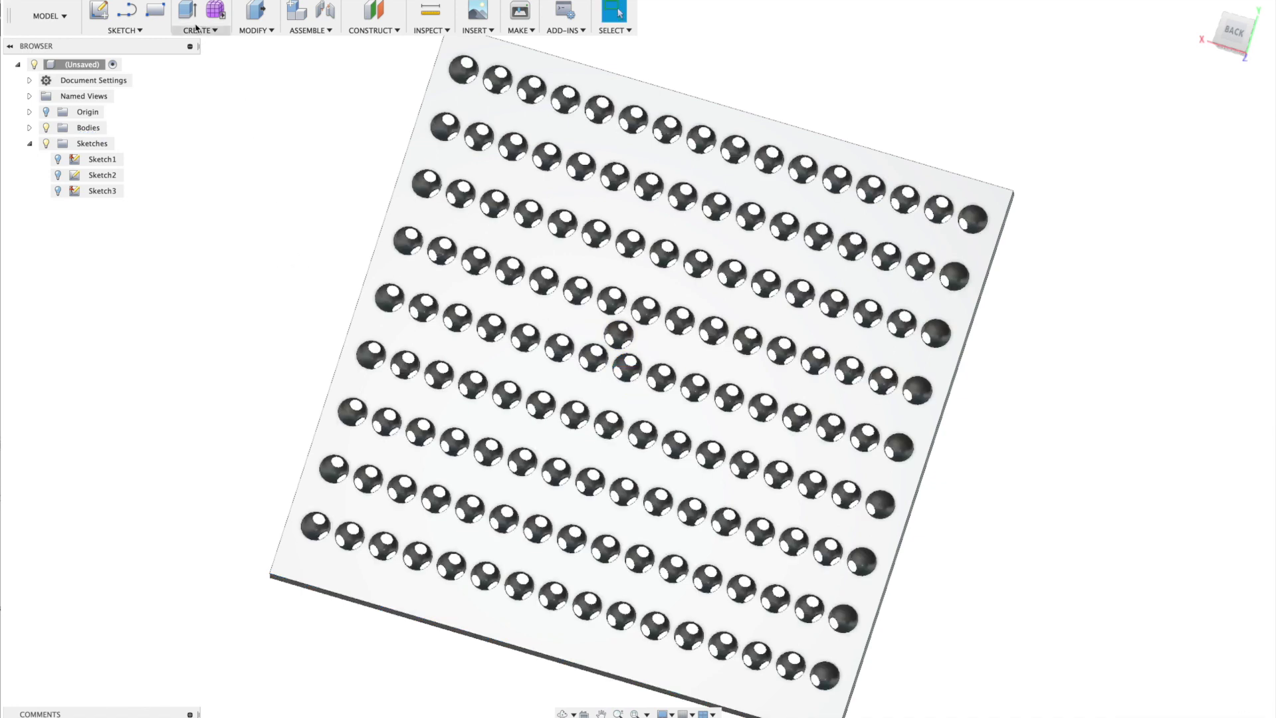
Step: Start a new rectangular pattern directed along the plate's bottom edge
left_click(198, 30)
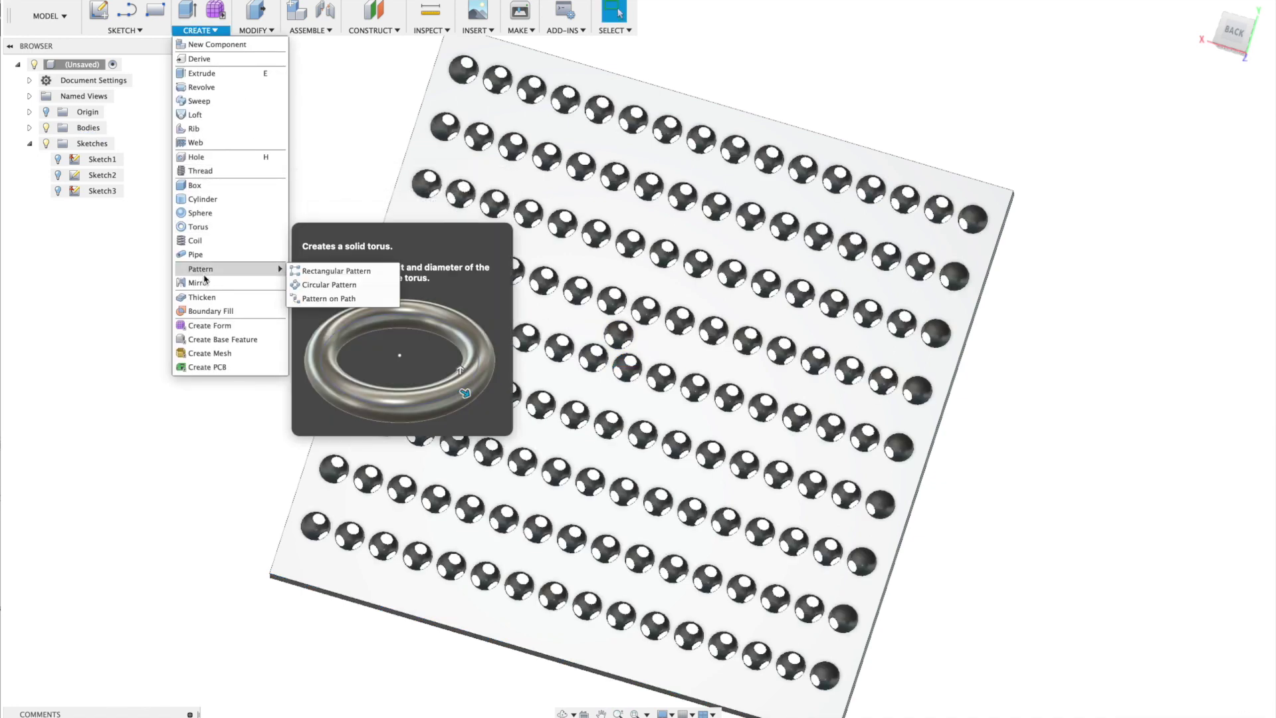
mouse_move(206, 272)
left_click(325, 271)
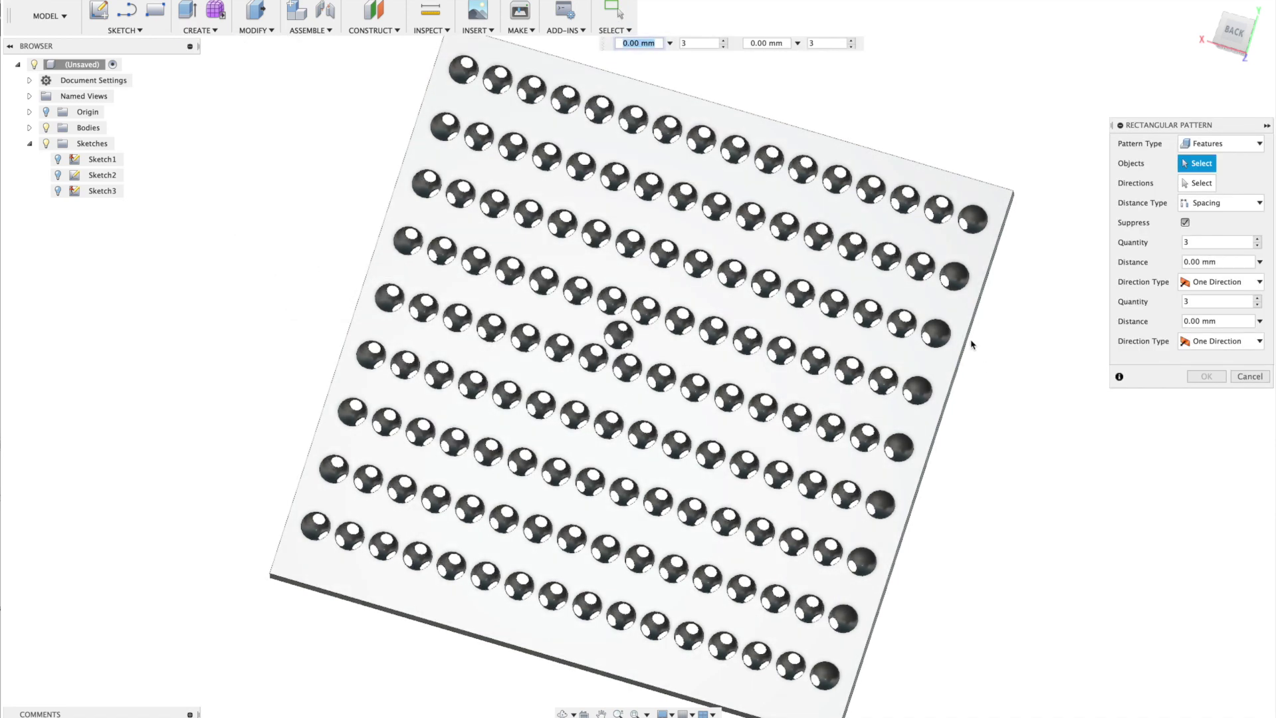
left_click(1200, 183)
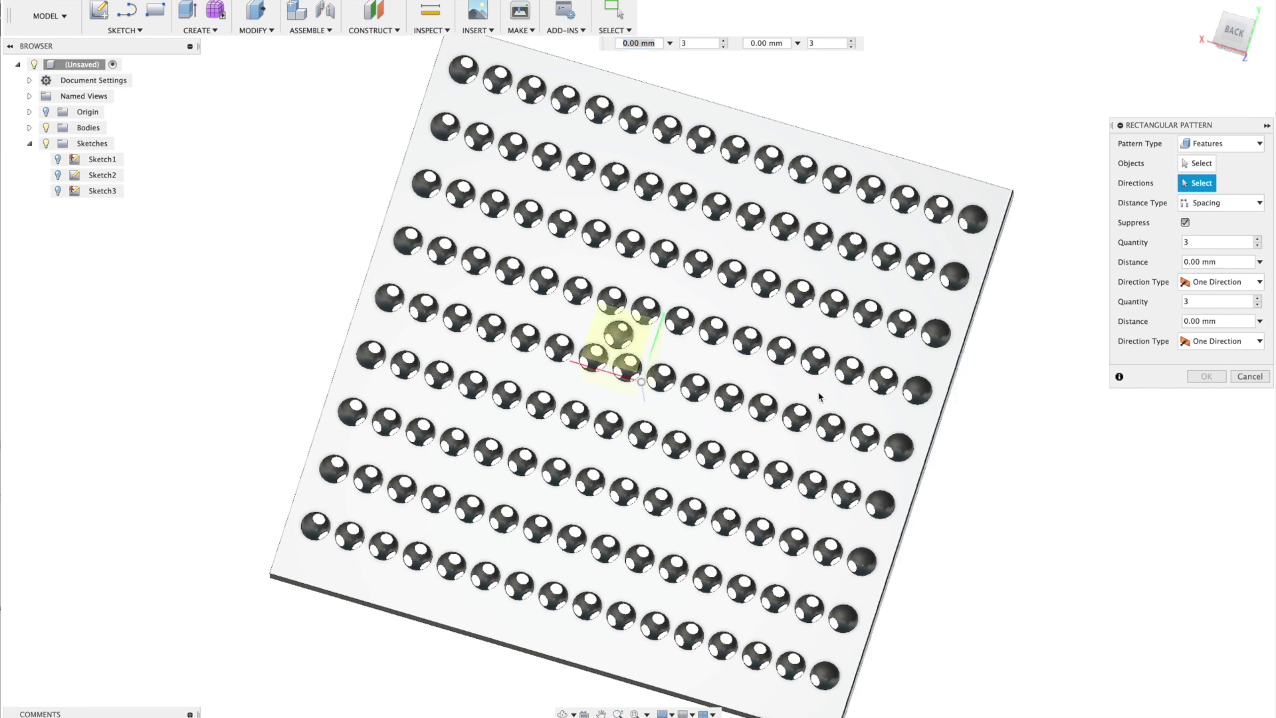
left_click(525, 649)
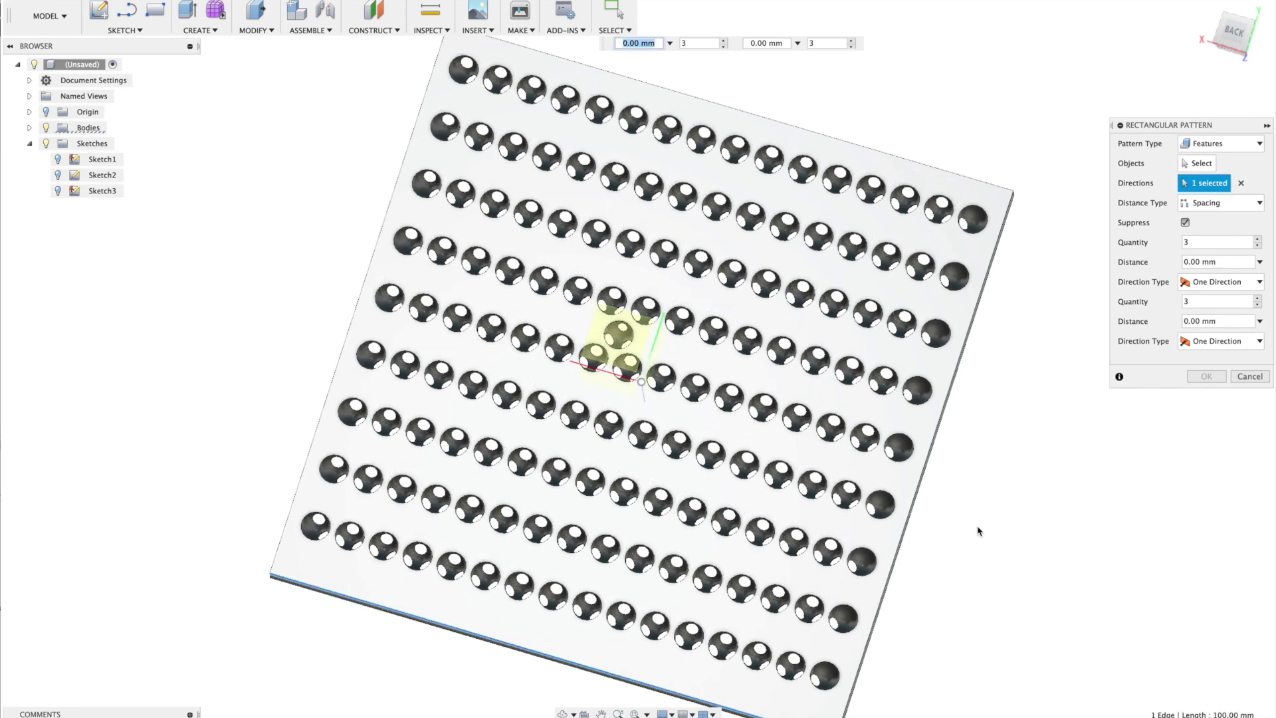
left_click(1185, 223)
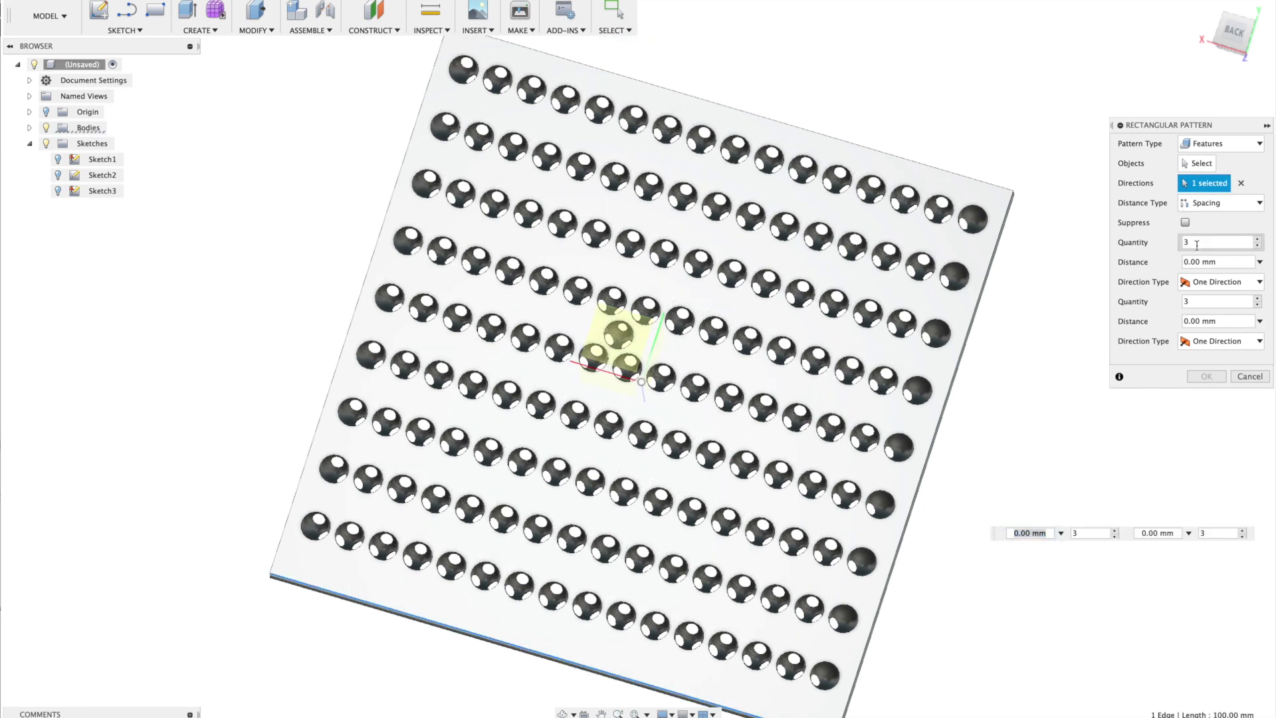
Step: Set 10 columns at d5 spacing, spread symmetrically
left_click(1197, 243)
type("10")
double_click(1225, 260)
left_click(1225, 259)
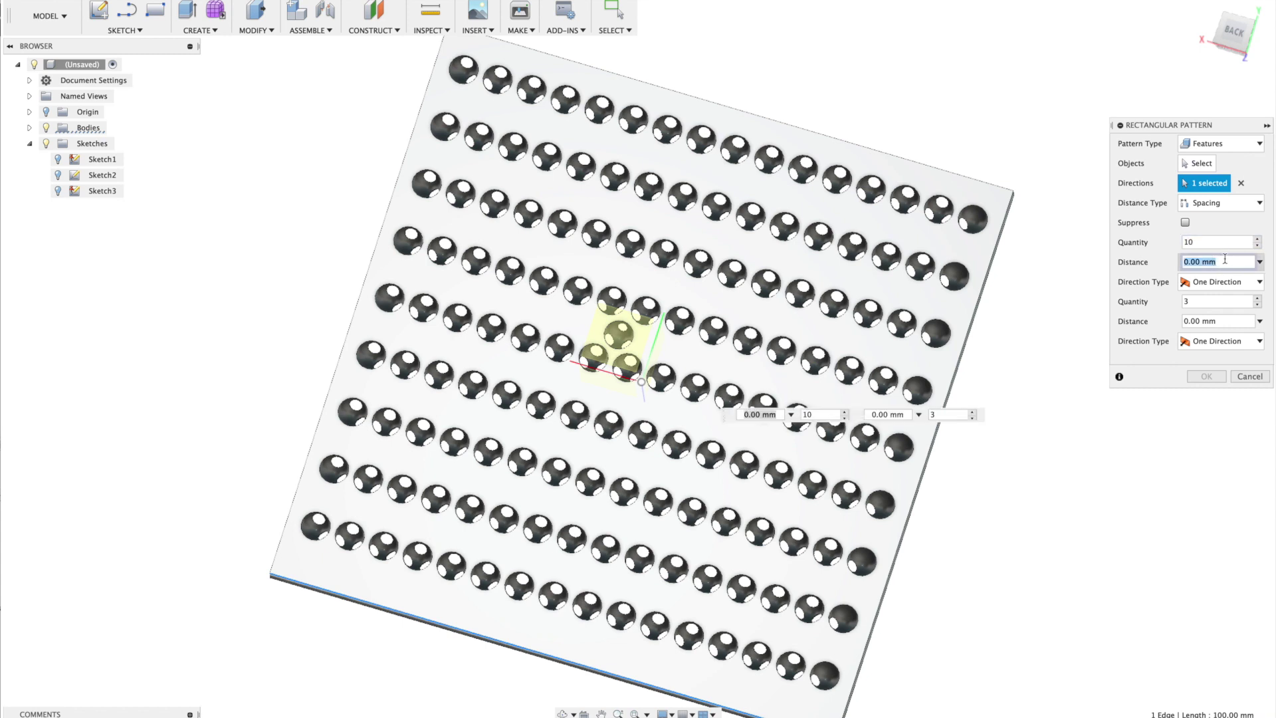
type("d5")
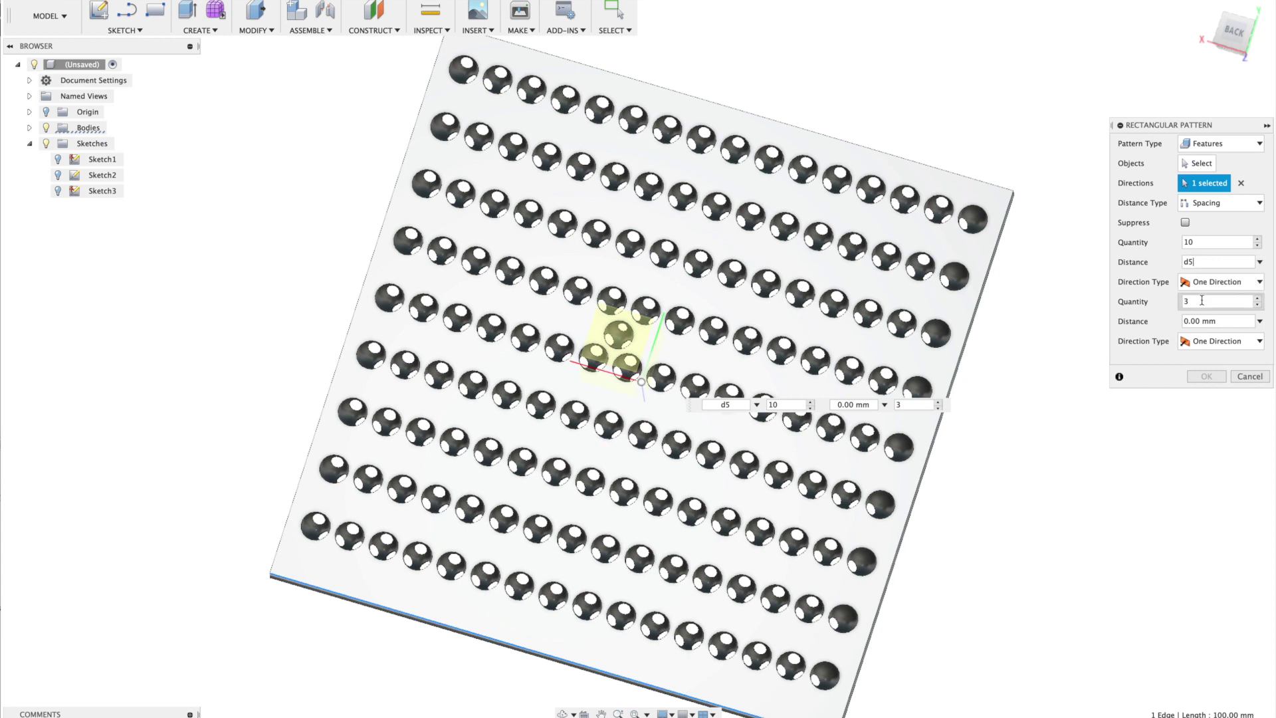
left_click(1219, 282)
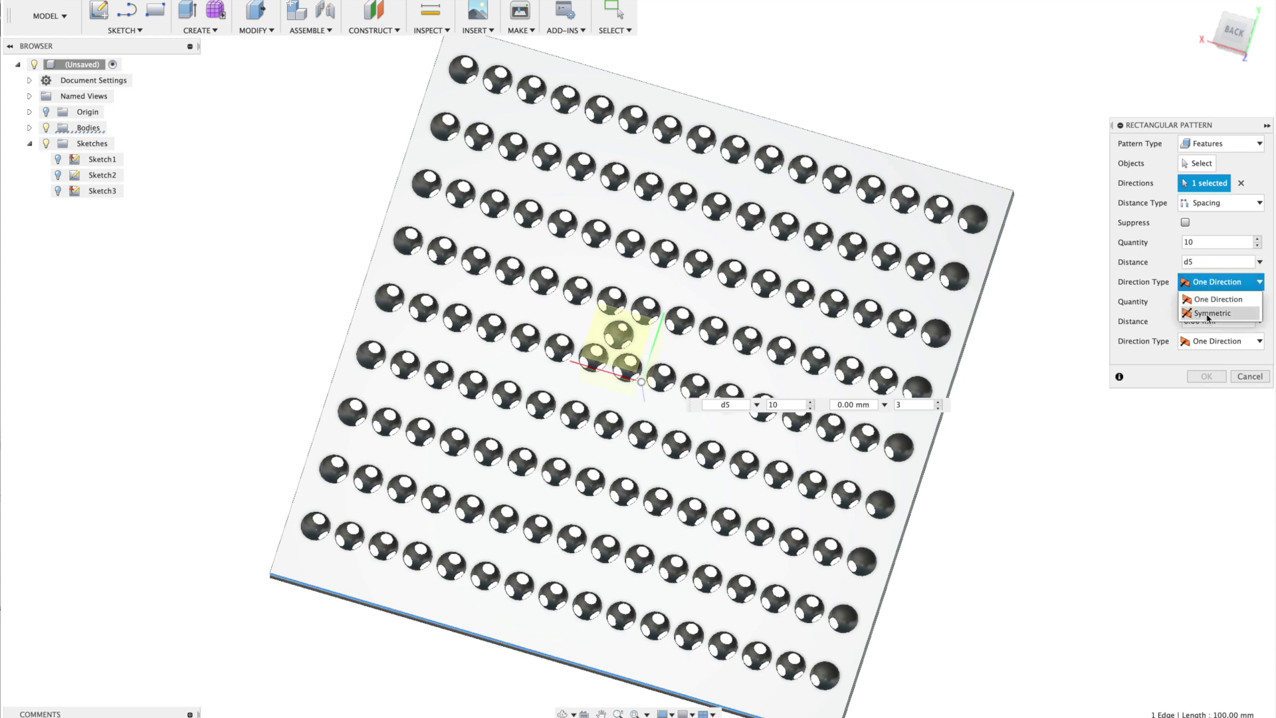
left_click(1206, 313)
Step: Give the rows a spacing of d5*sqrt(3)
left_click(1198, 303)
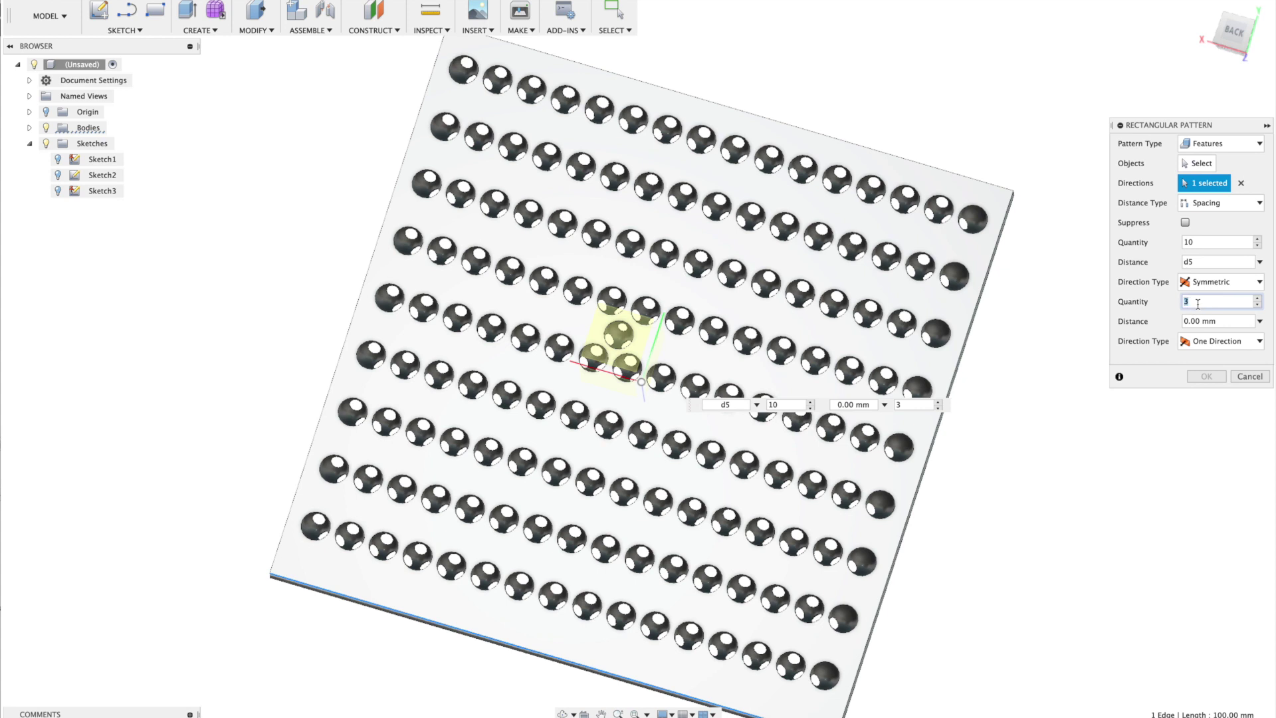
type("10")
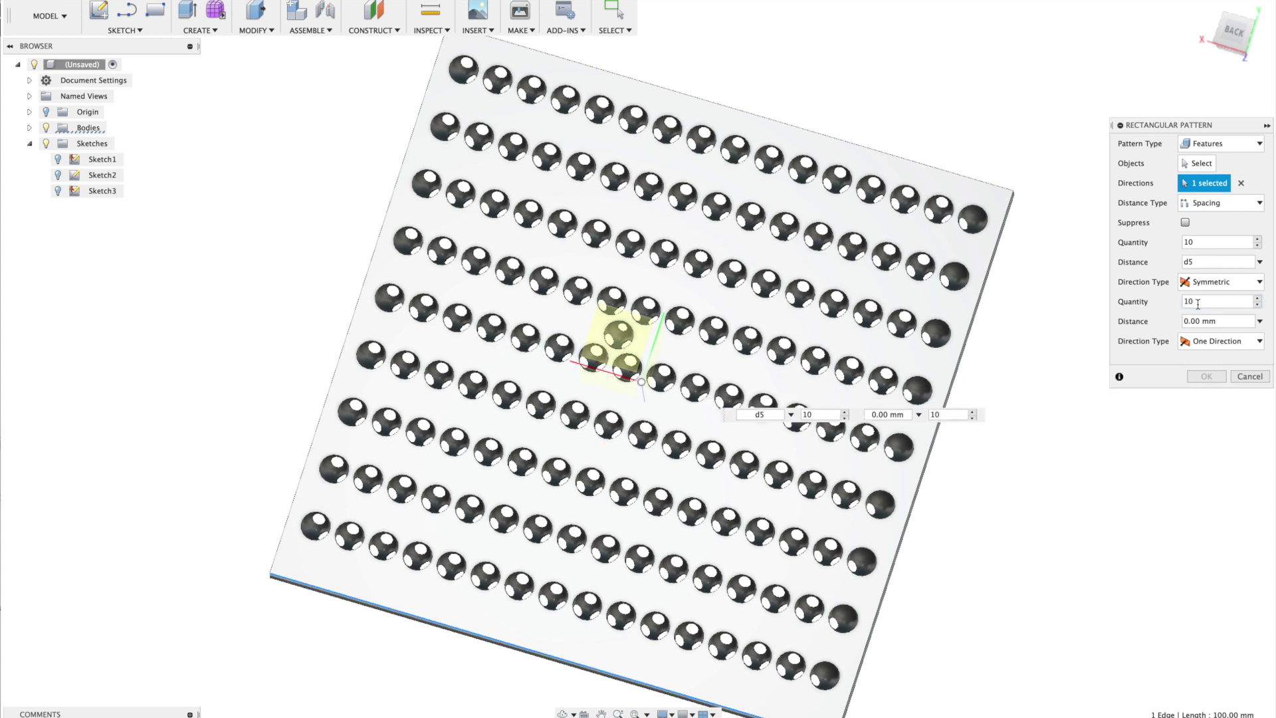
left_click(1197, 320)
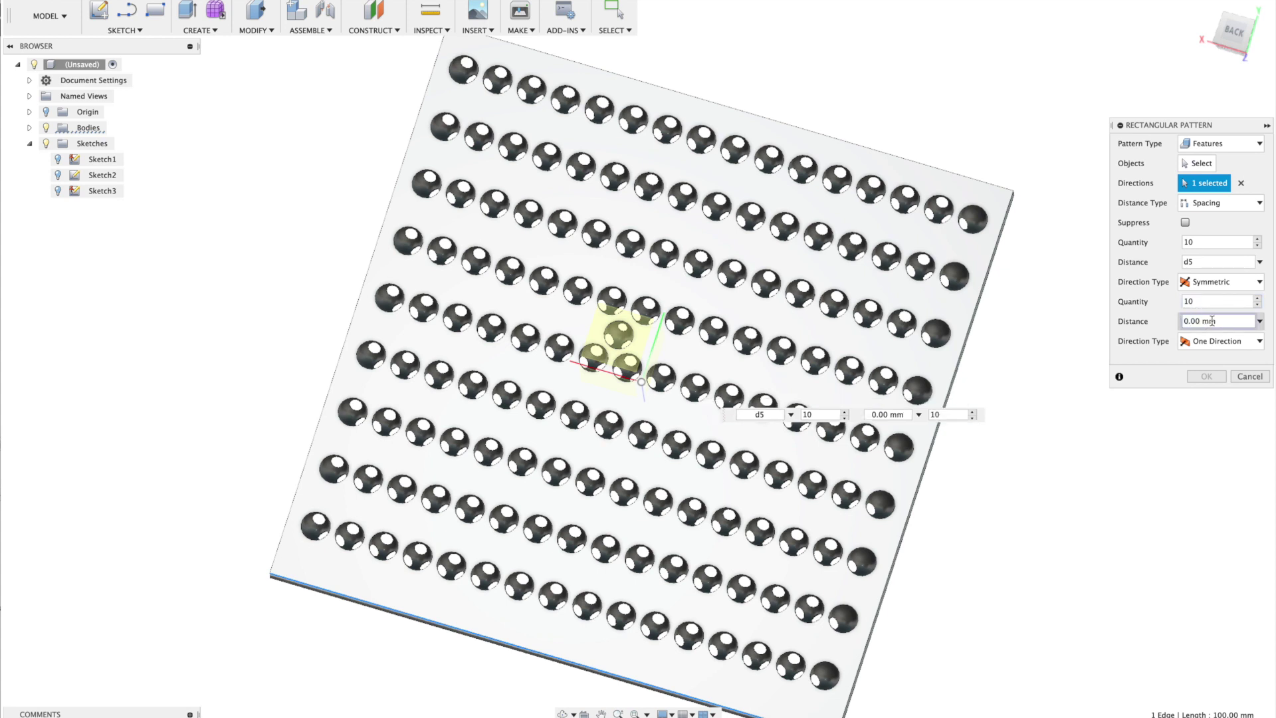
left_click_drag(1231, 321, 1163, 323)
type("d5*sqrt(3")
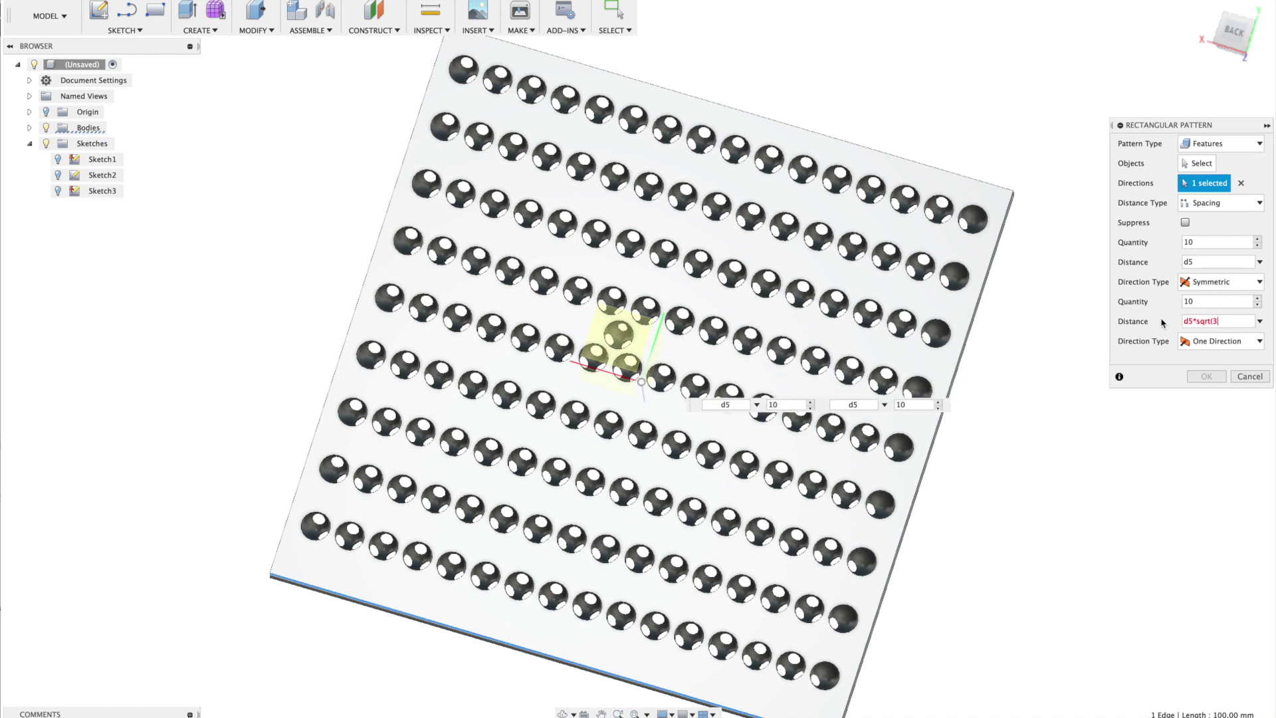
key("Return")
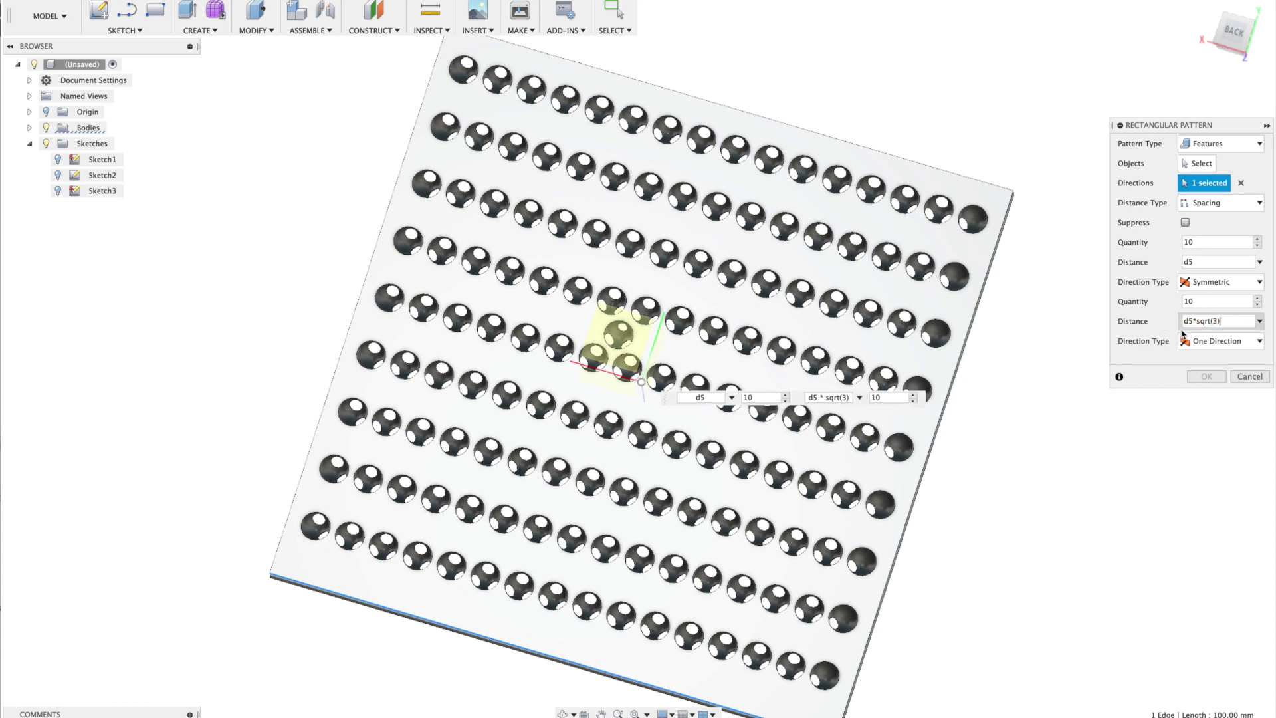
Step: Make the rows symmetric and pick the dimple near the plate centre to pattern
left_click(1220, 341)
left_click(1206, 372)
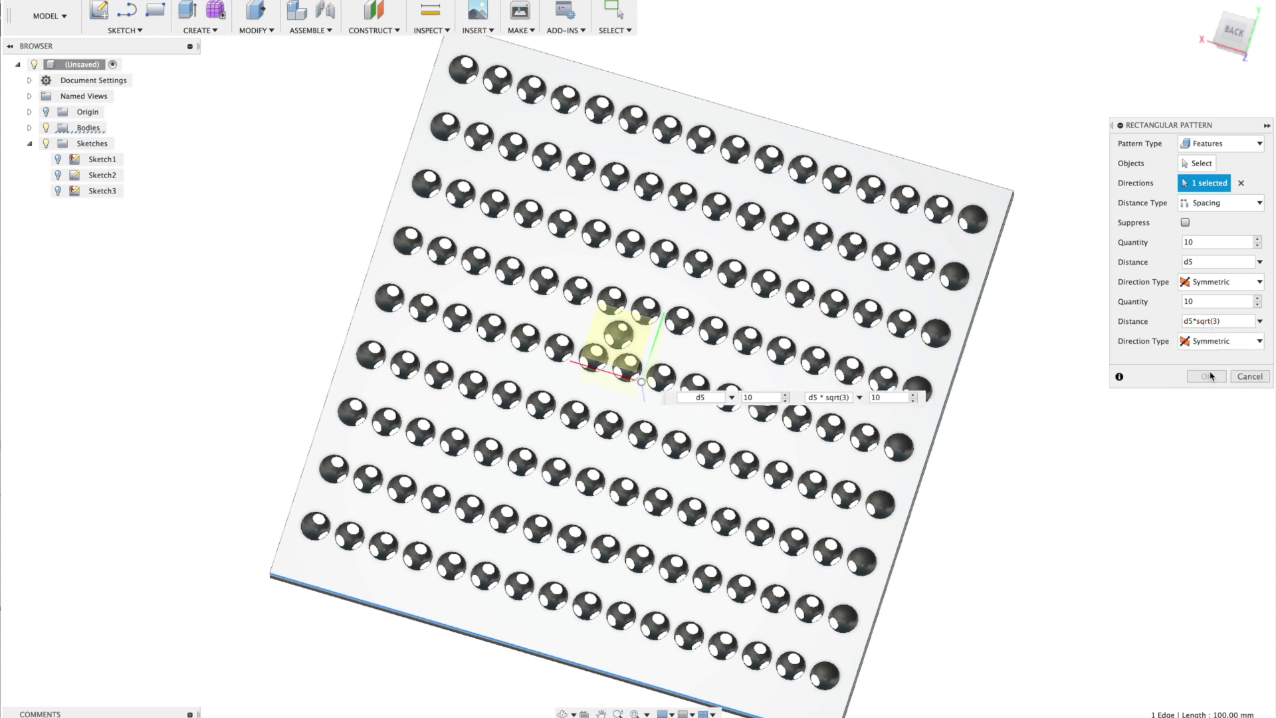
left_click(1205, 165)
left_click(617, 334)
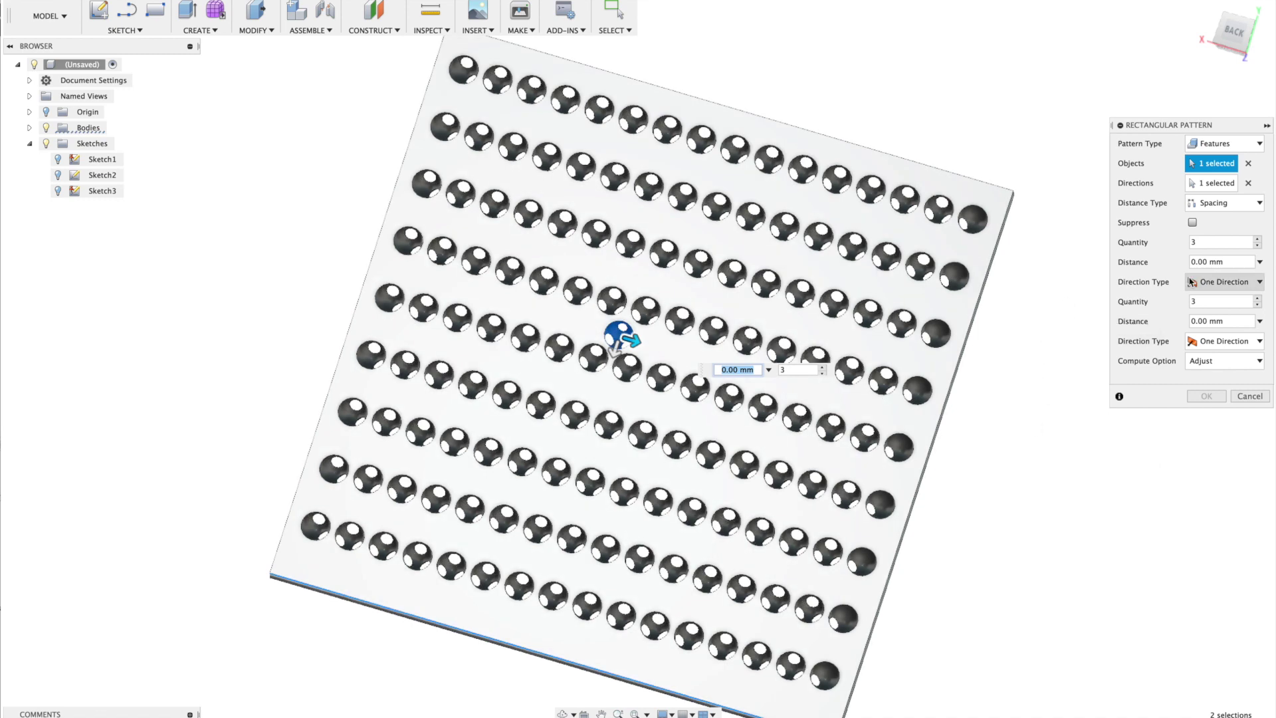
Step: Set the first direction spacing to d5, spreading symmetrically
left_click(1205, 262)
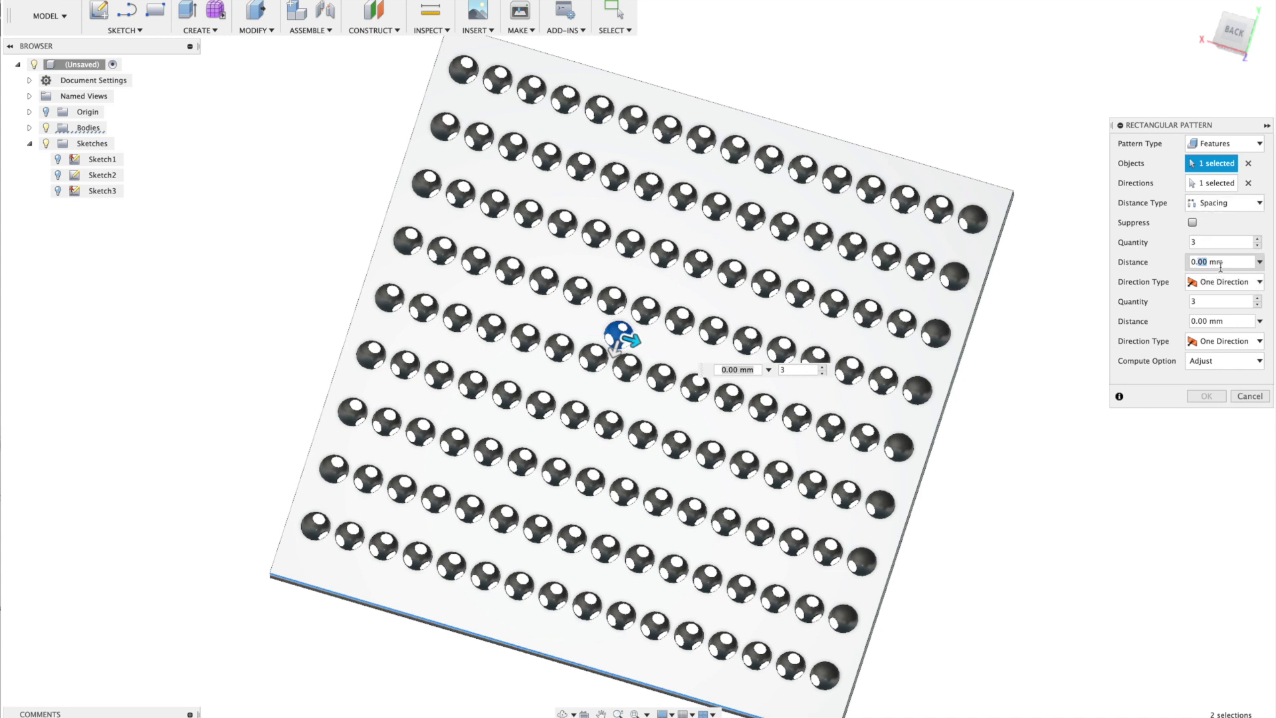
left_click_drag(1226, 262, 1182, 263)
type("d5")
left_click(1217, 282)
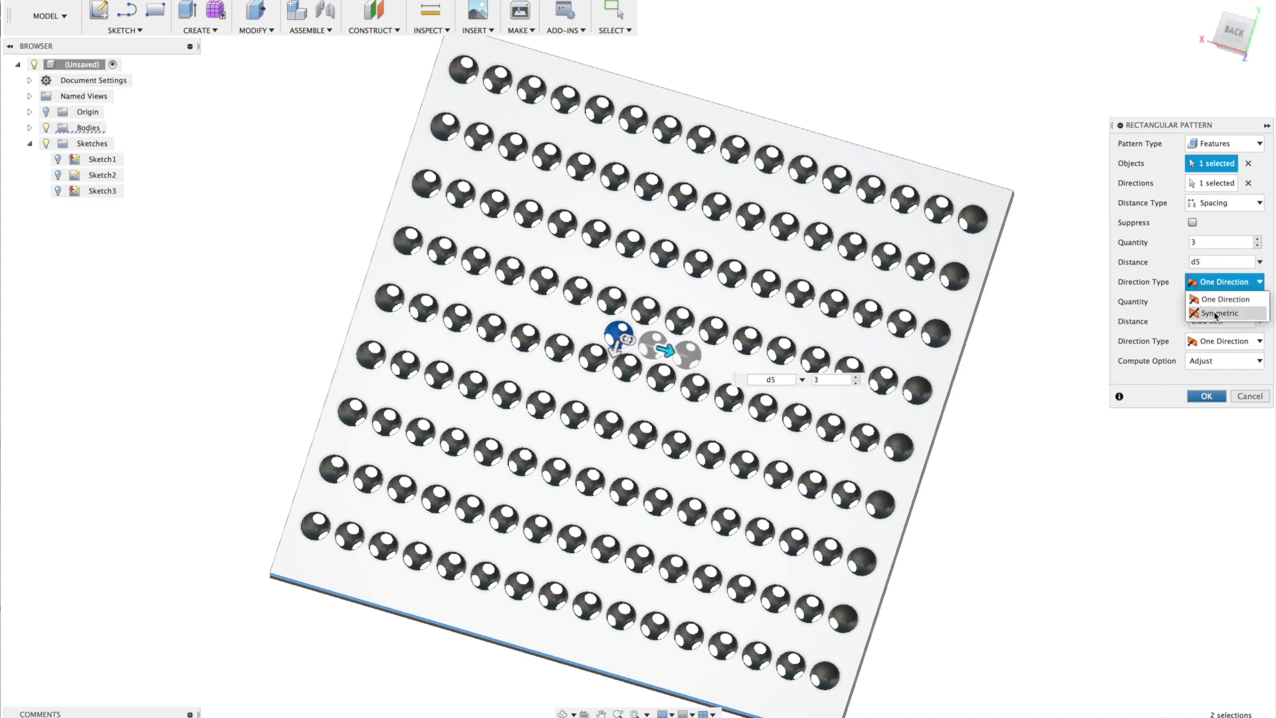
left_click(1213, 310)
Step: Set 15 copies along the first direction and 10 rows, then enter row spacing
left_click(1206, 242)
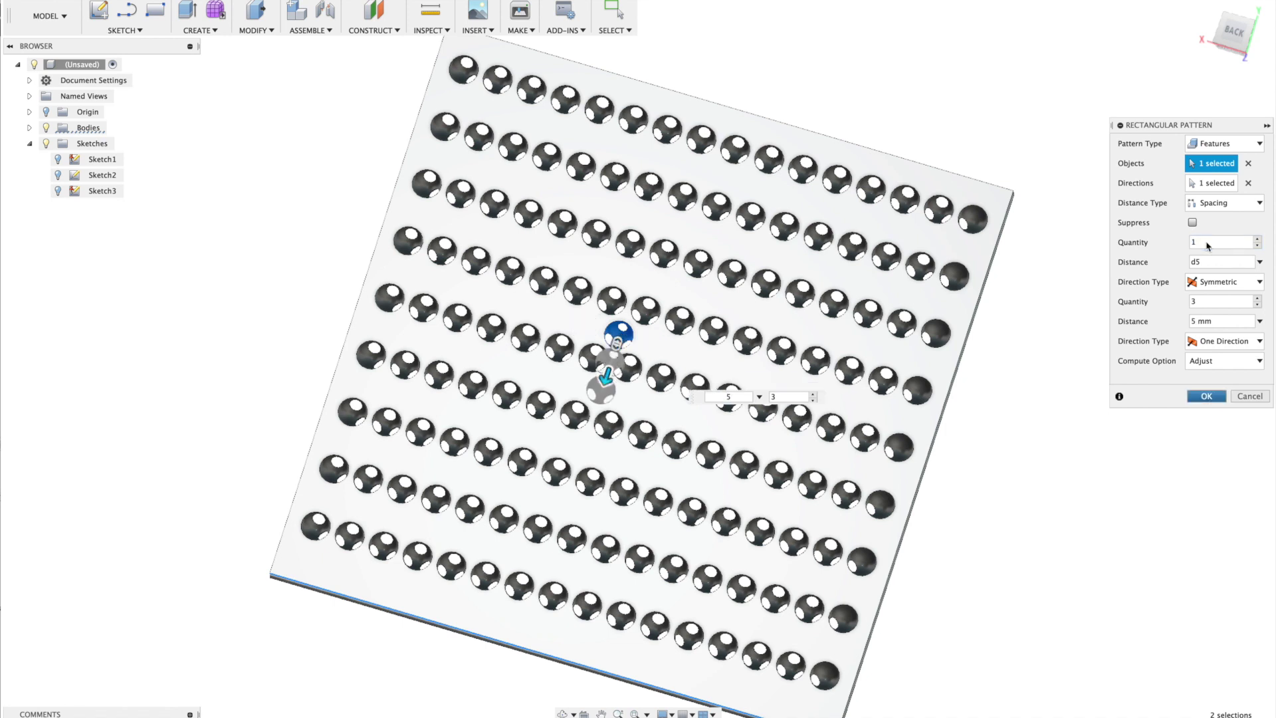
type("16")
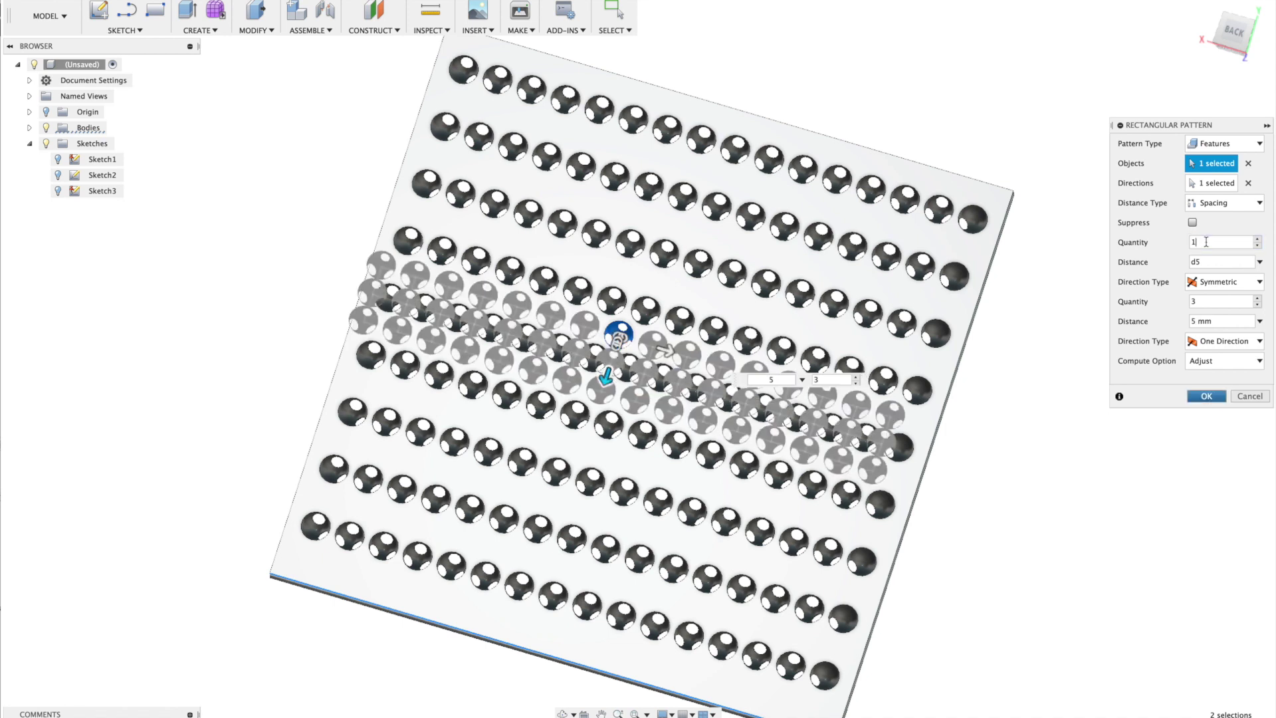
key("BackSpace")
key("BackSpace")
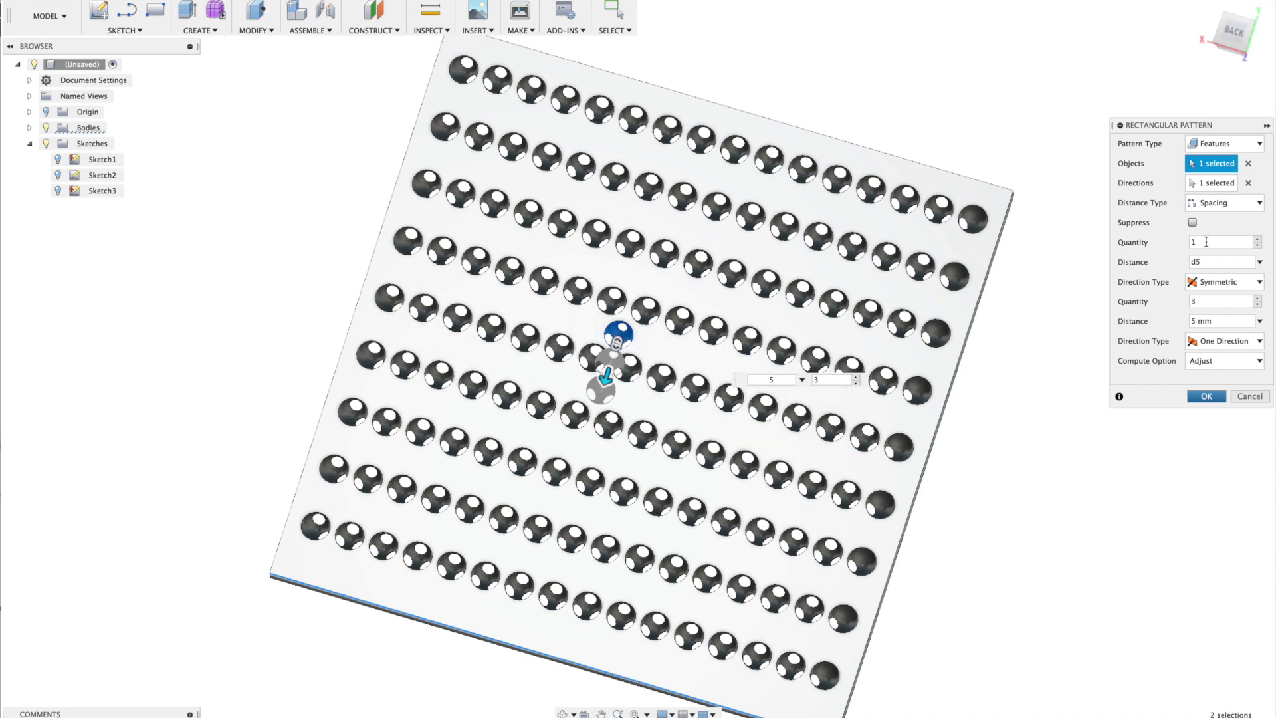
double_click(1210, 302)
type("10")
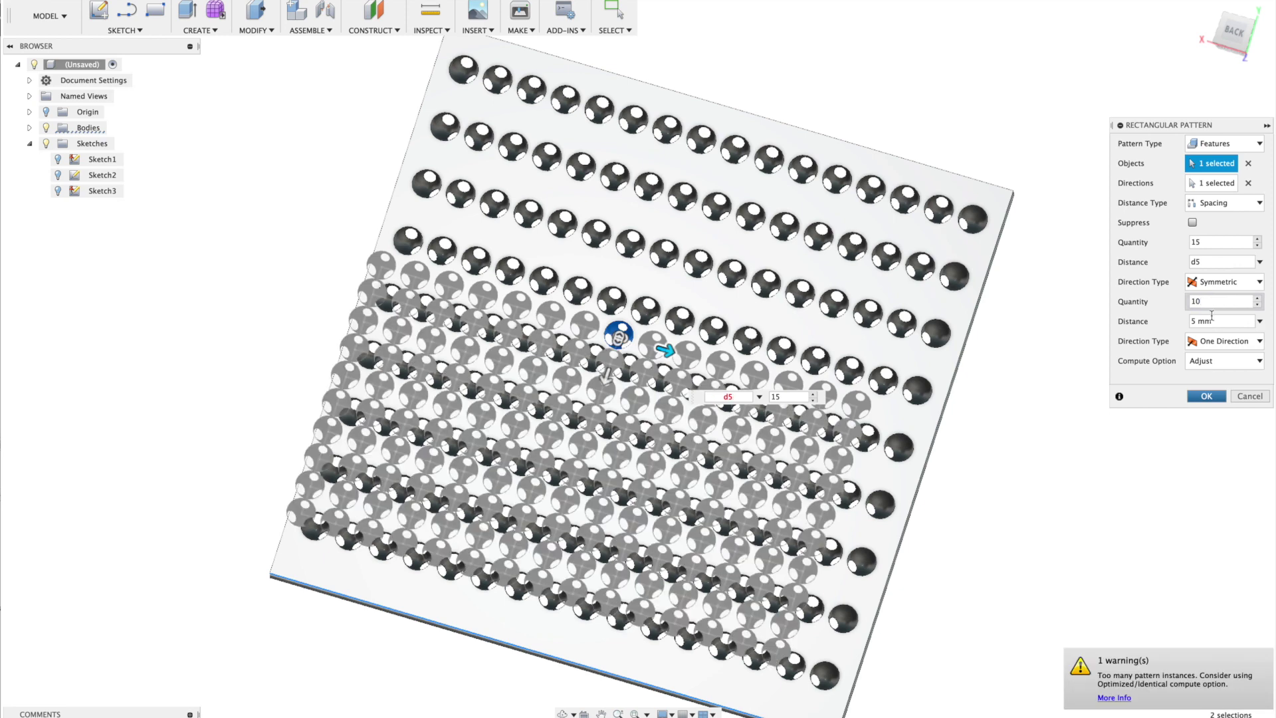
key("Tab")
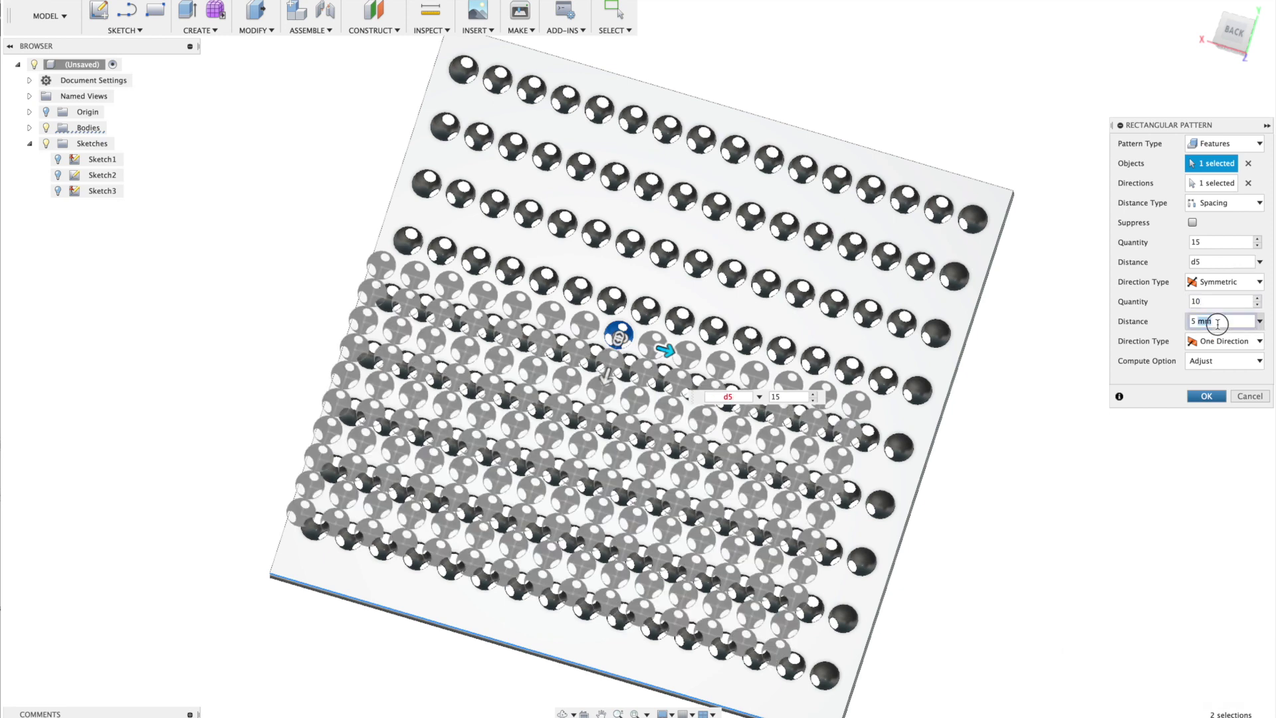
type("d5^sqrt(3")
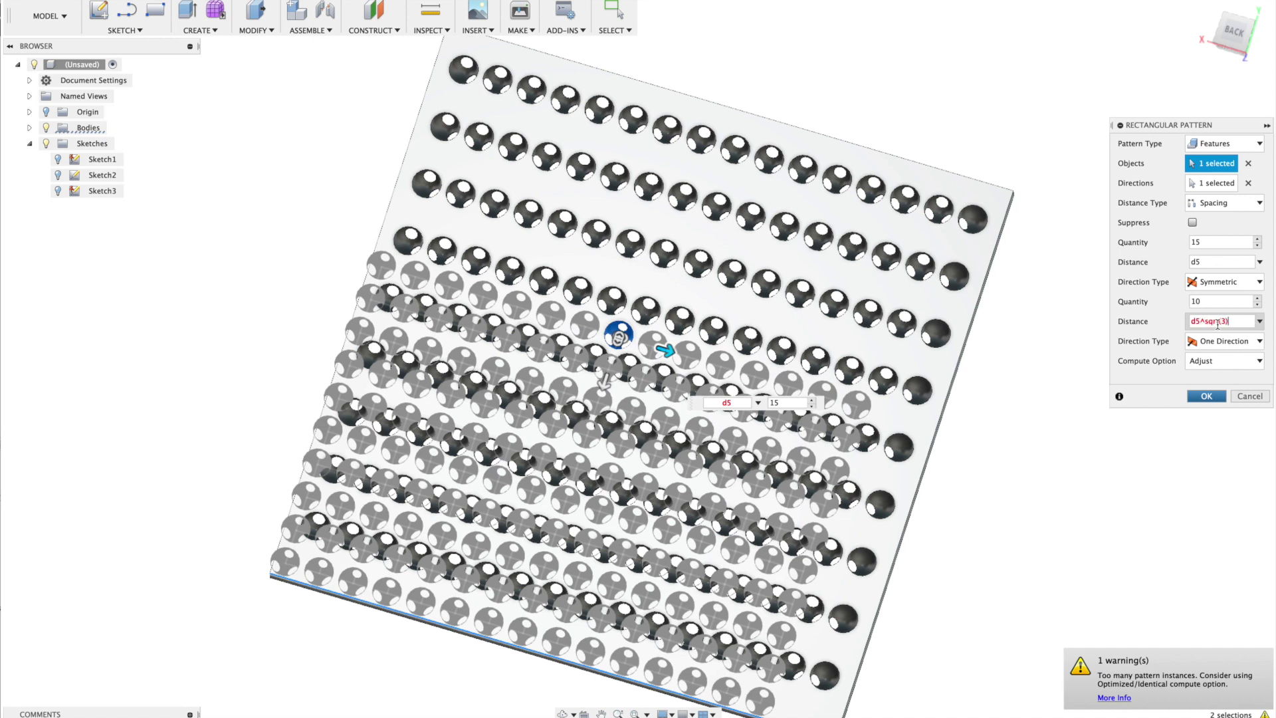
Step: Fix the row spacing expression, make rows symmetric, and set 8 rows
left_click(1205, 323)
key("BackSpace")
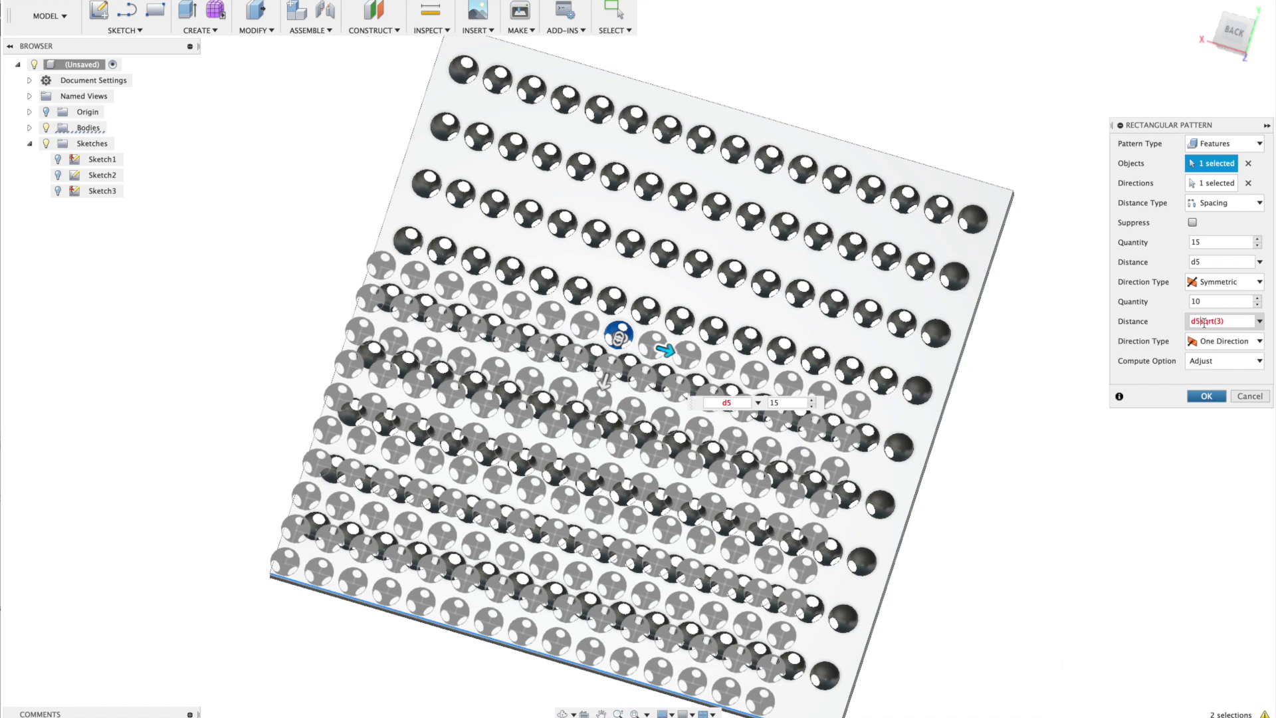
type("*")
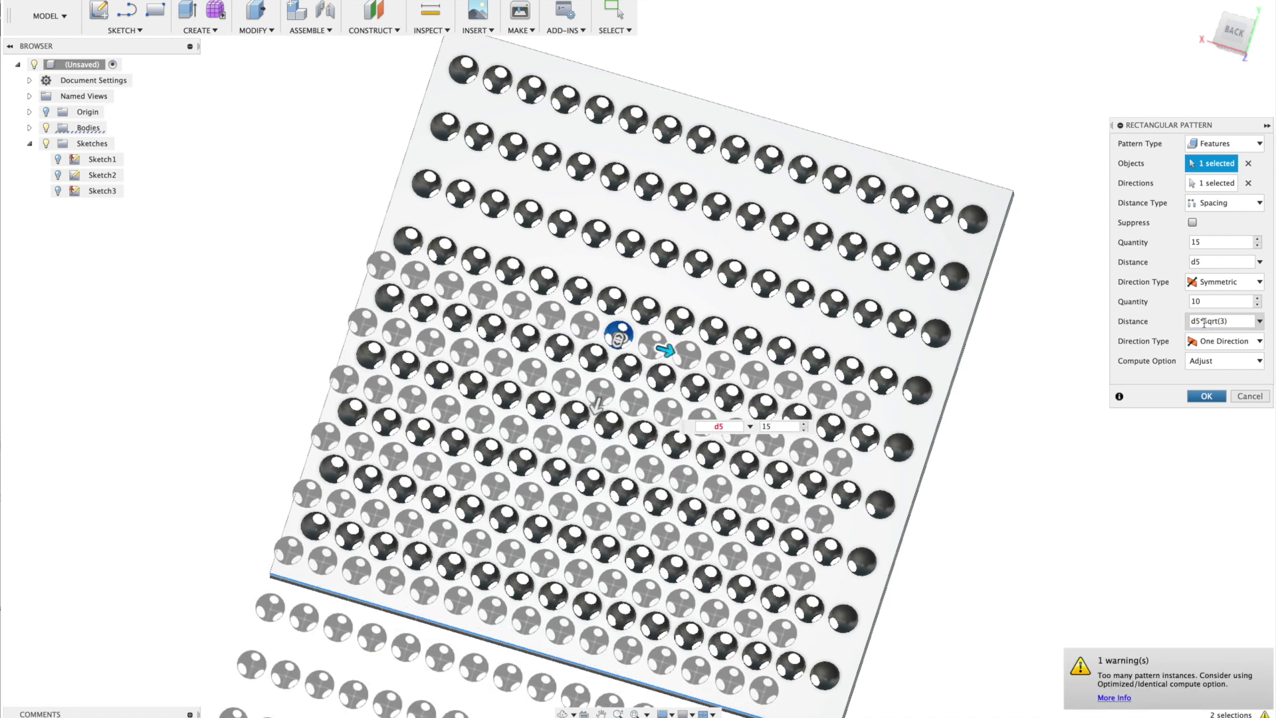
left_click(1214, 342)
left_click(1211, 374)
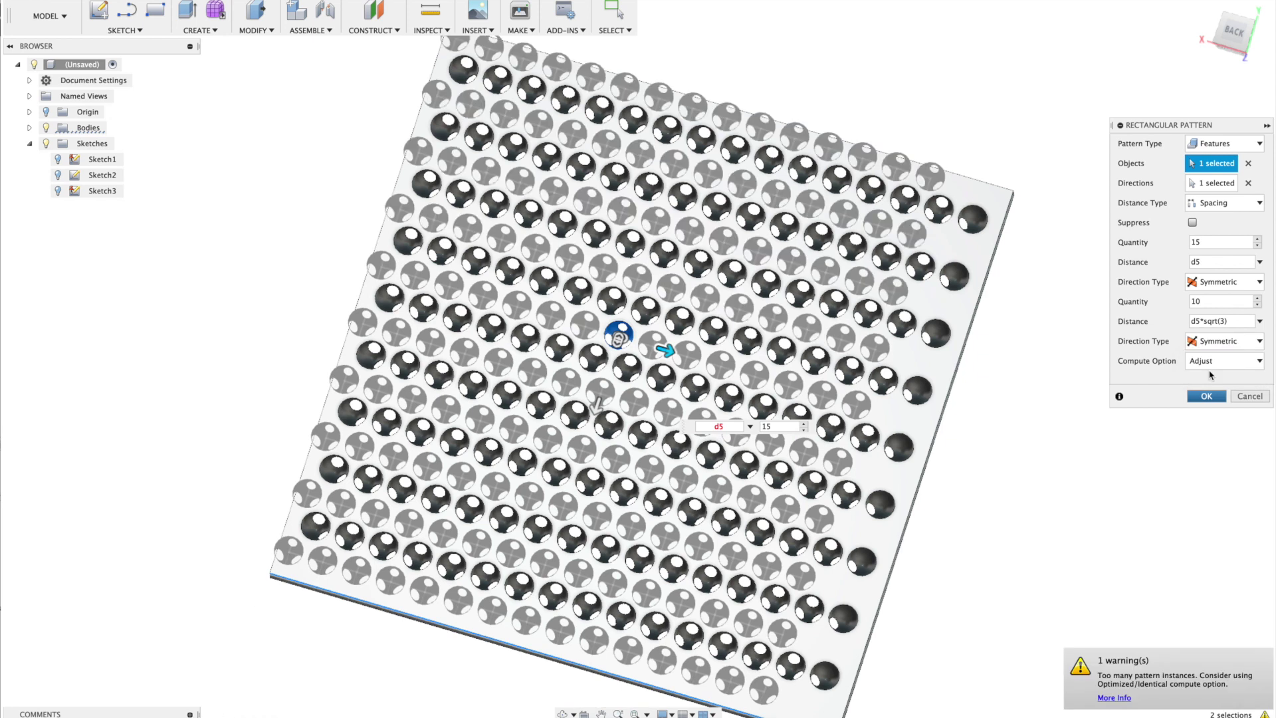
left_click(1212, 302)
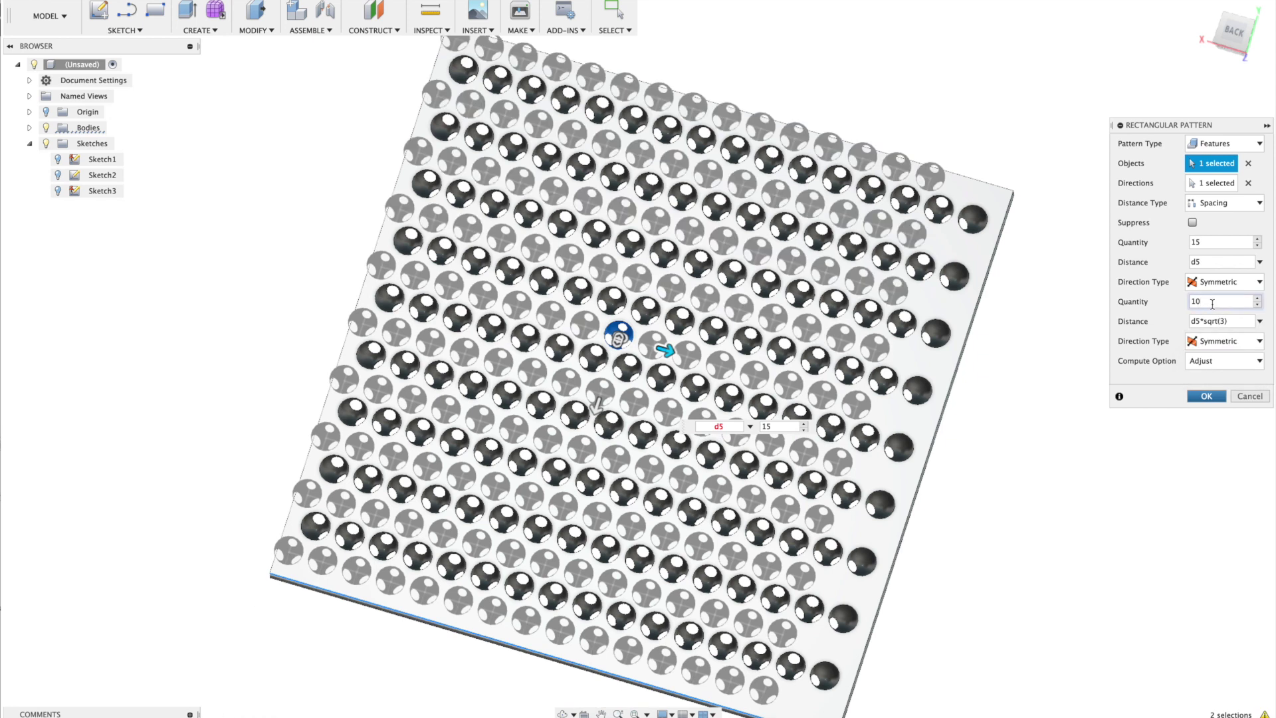
key("BackSpace")
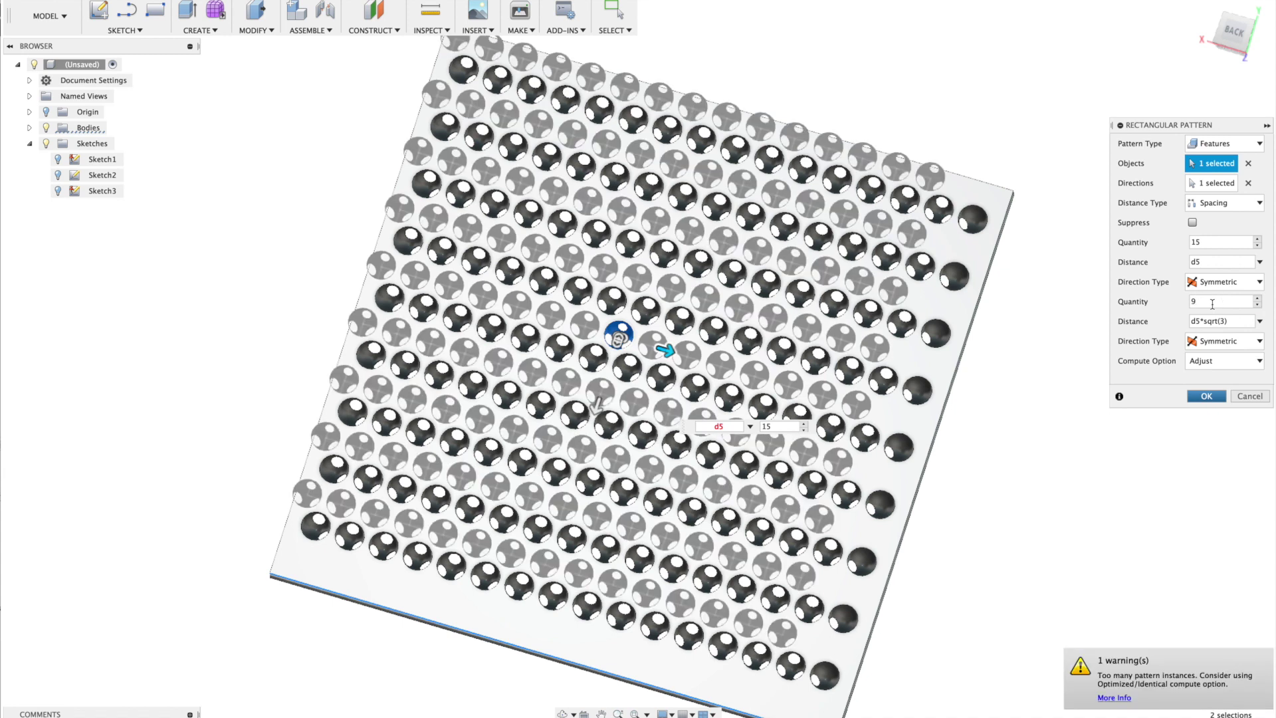
type("8")
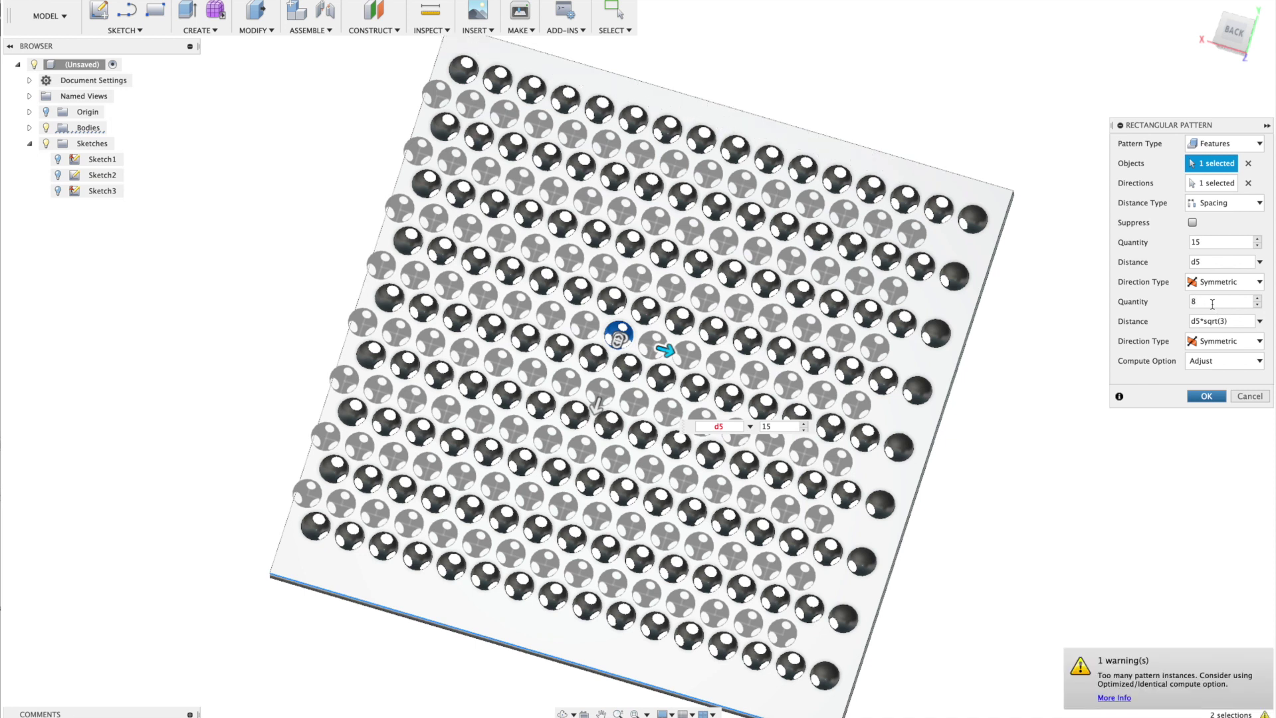
Step: Set 14 columns, re-enter d5*sqrt(3) row spacing, and apply the staggered pattern
left_click(1210, 244)
type("1")
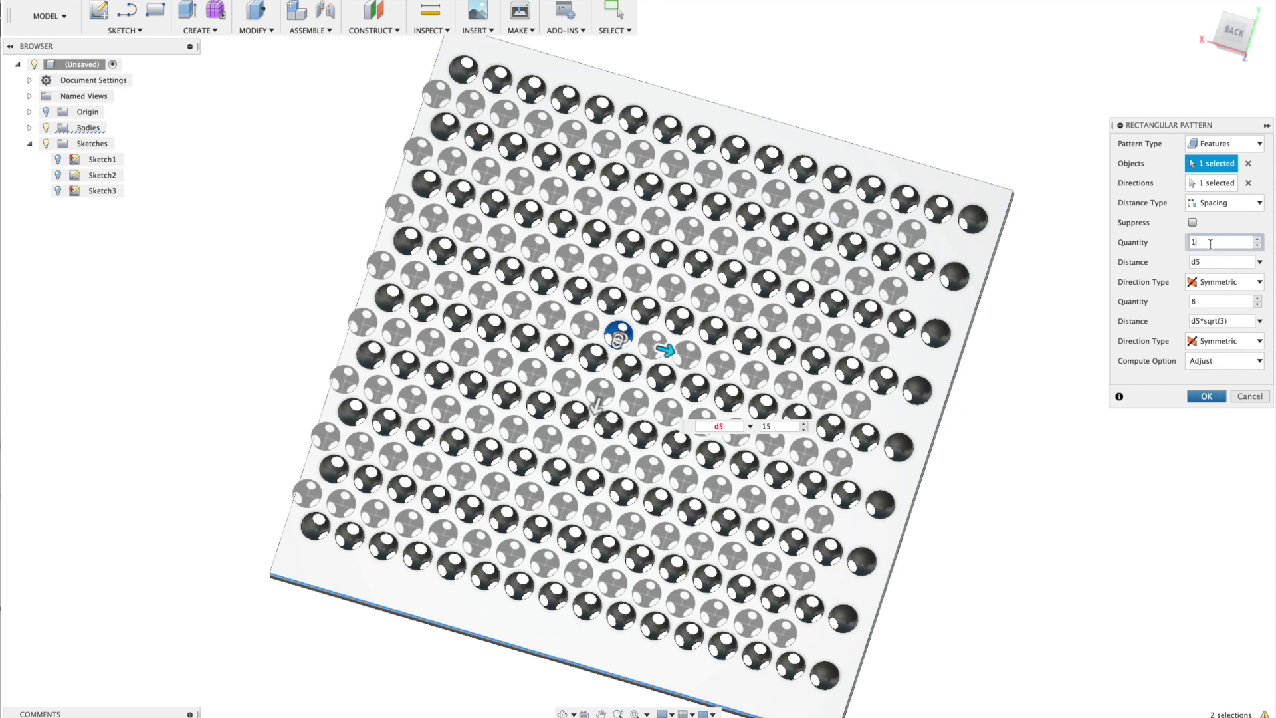
key("Tab")
type("4")
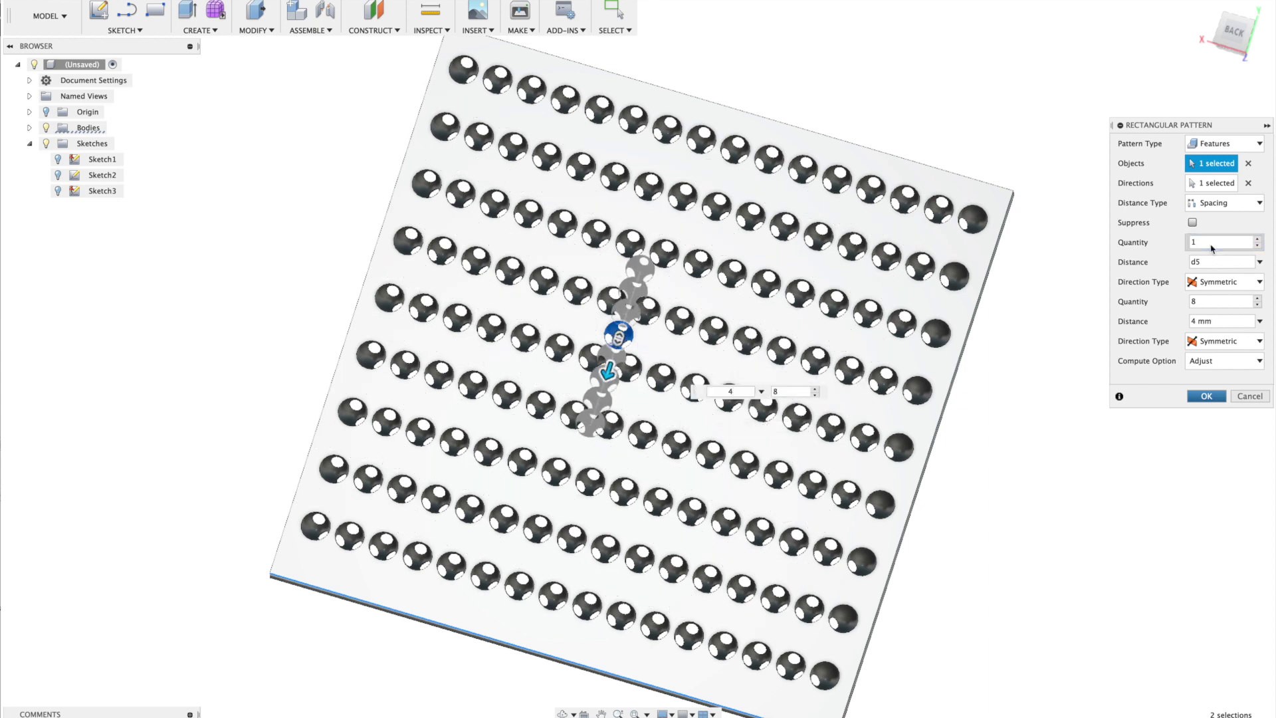
left_click(1210, 243)
left_click(1218, 322)
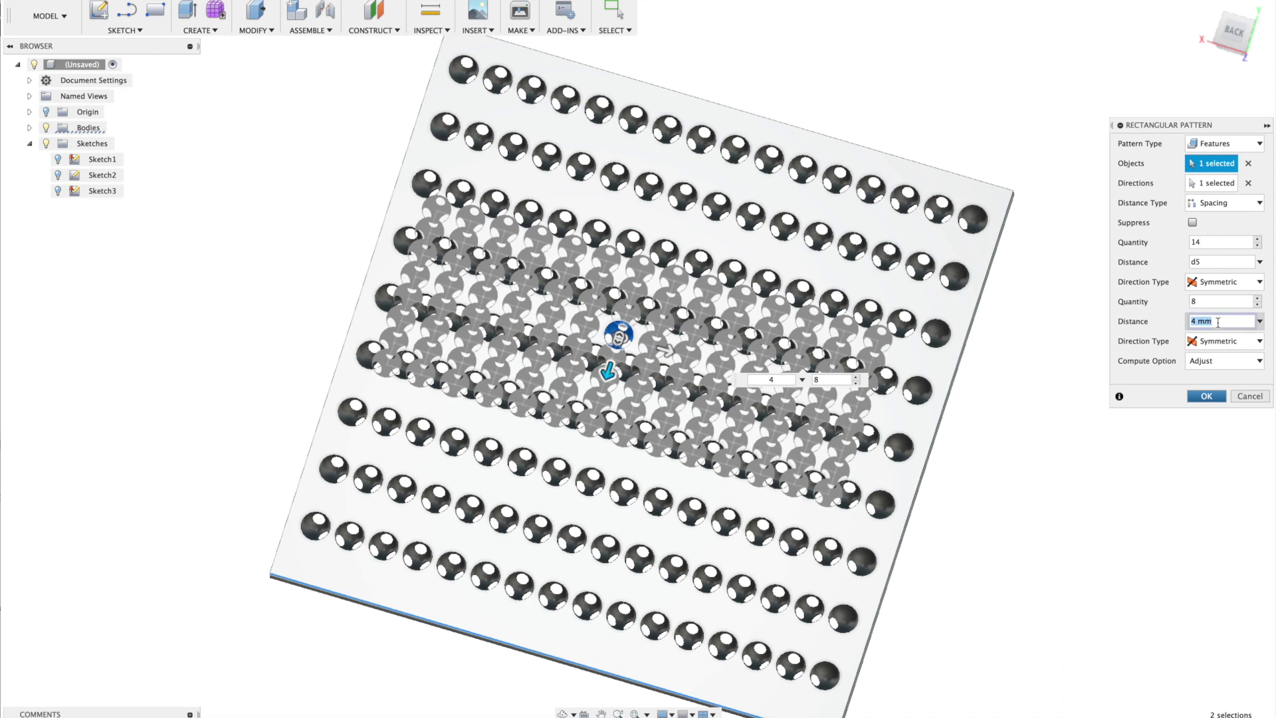
type("d5*sqrt(")
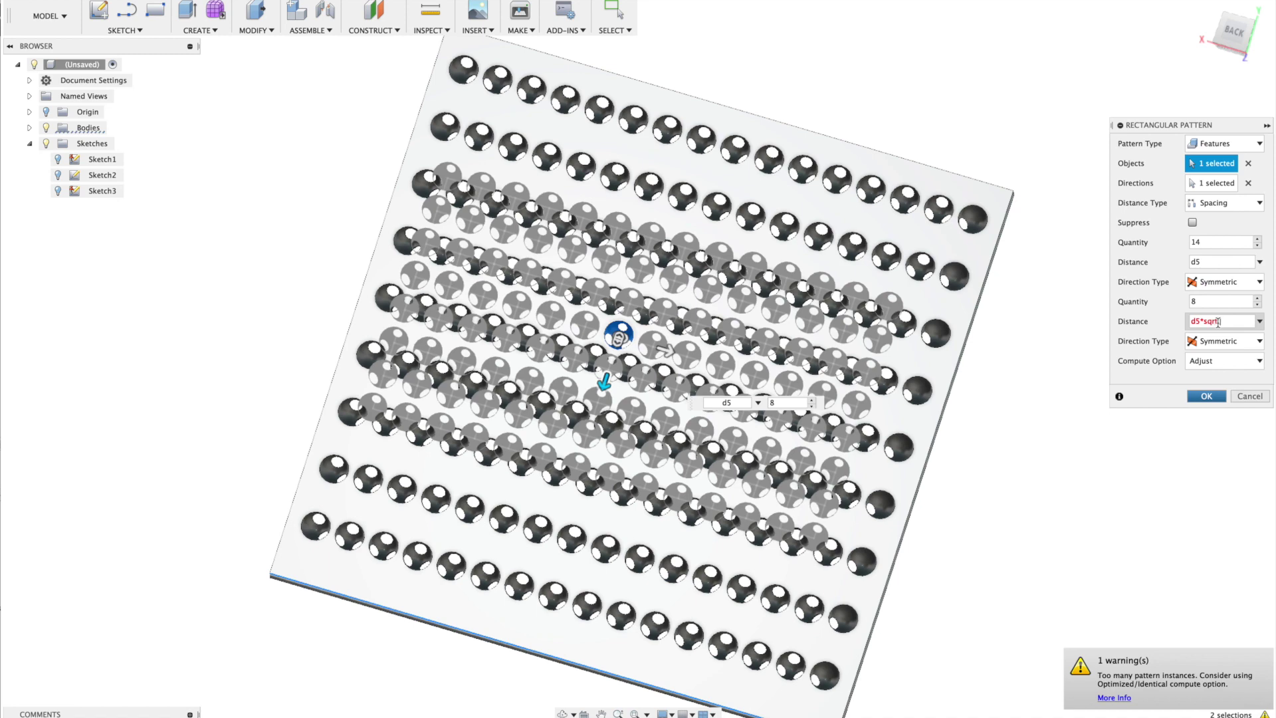
type("3)")
key("Return")
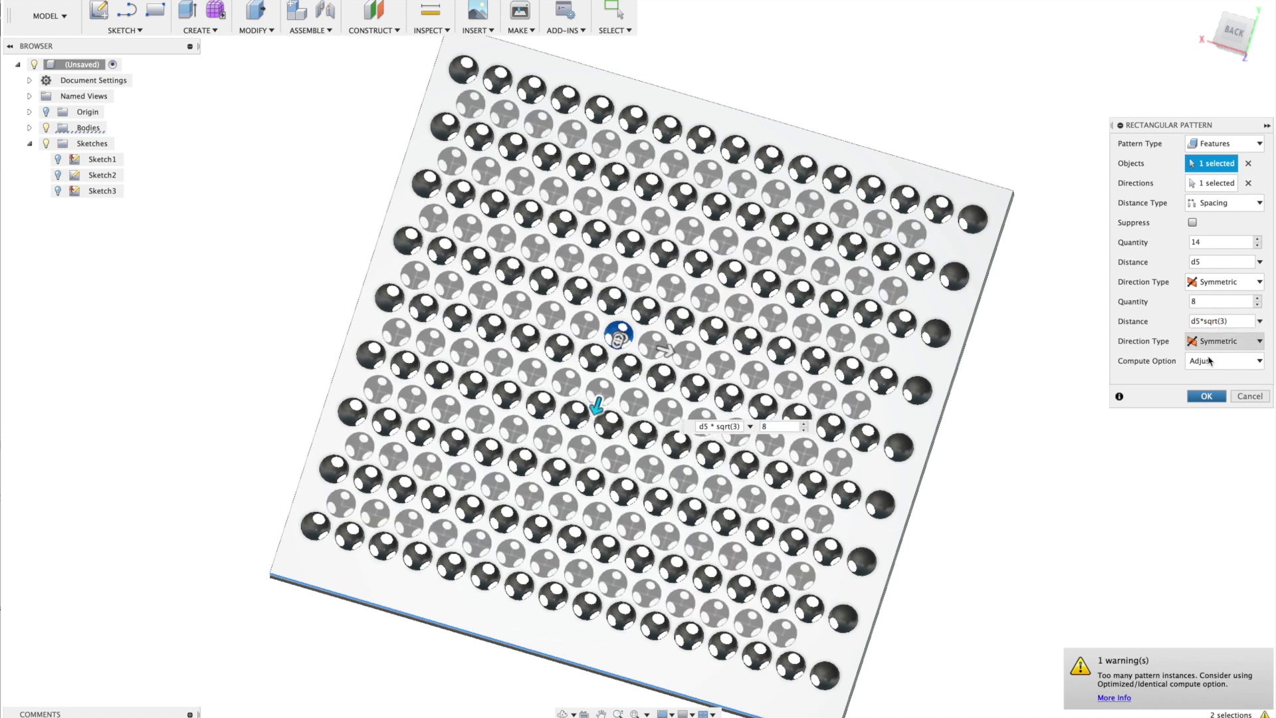
left_click(1206, 396)
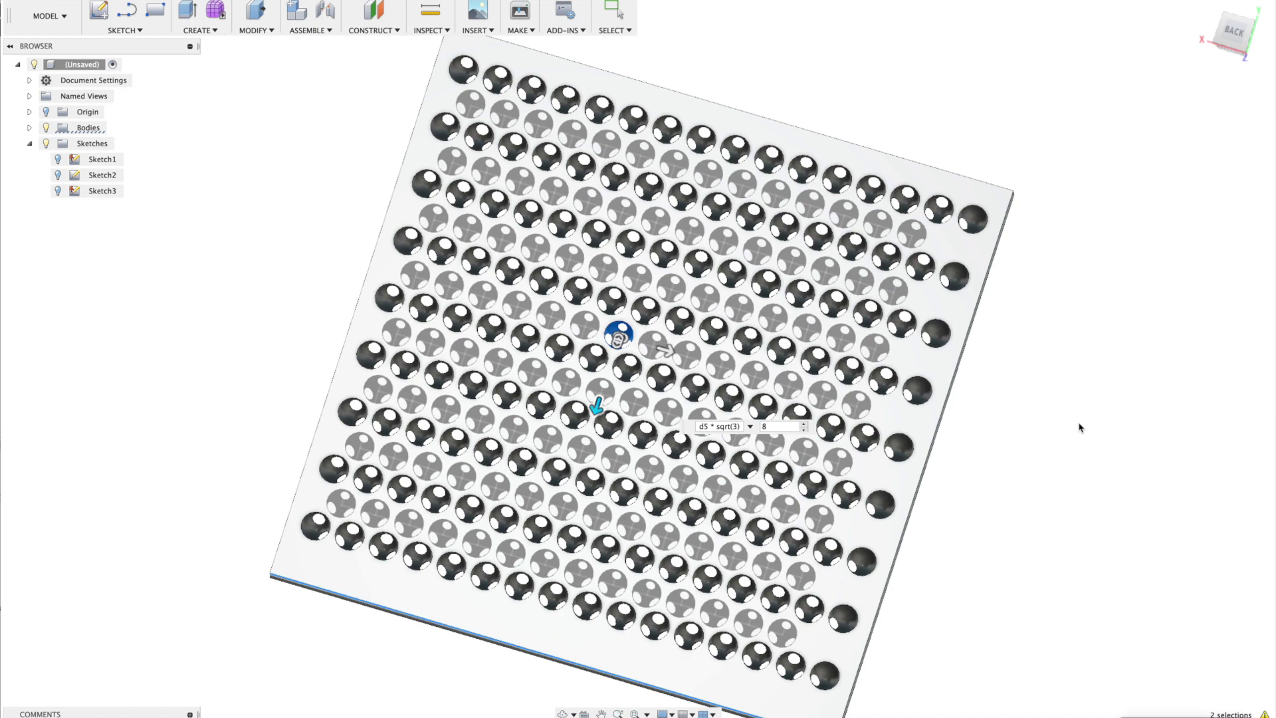